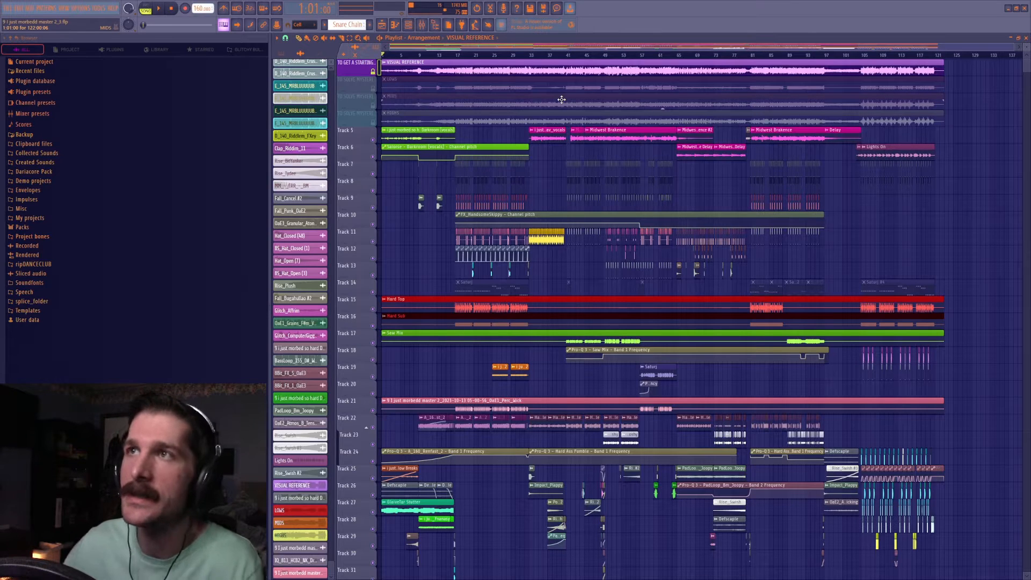
Review the mixing and mastering notes in the project's info comments, then close the settings.
left_click(81, 7)
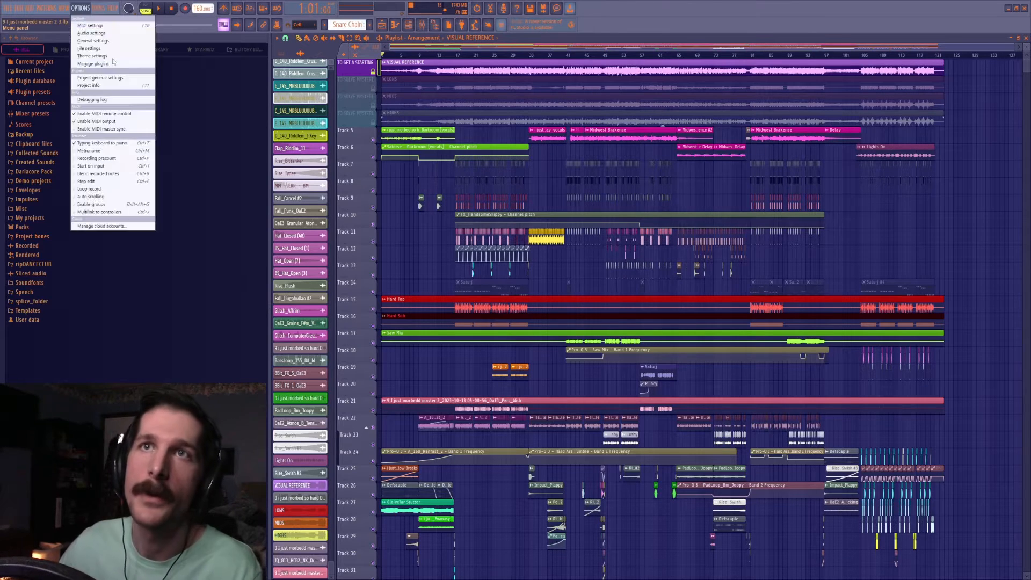
left_click(104, 86)
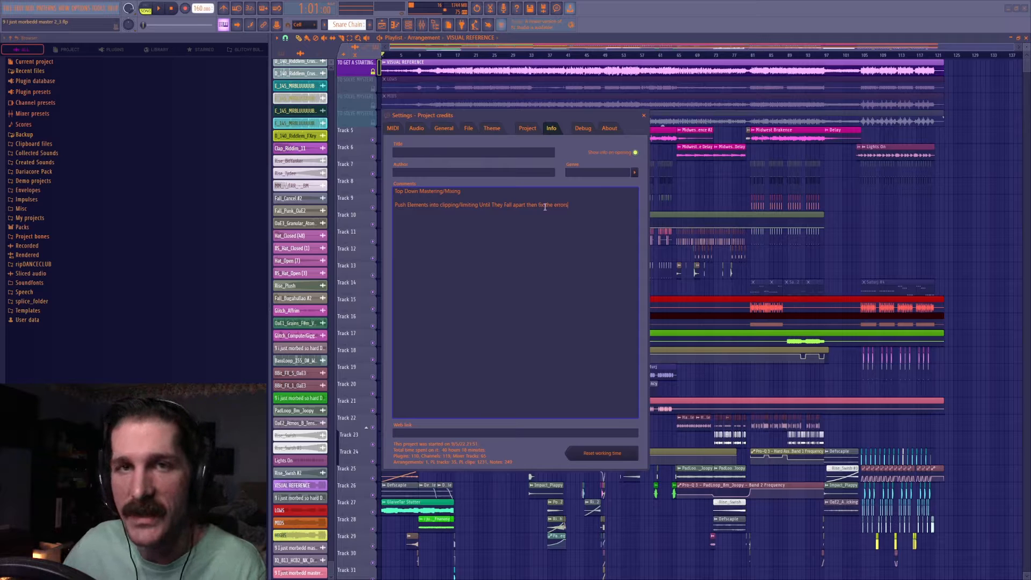
left_click(644, 116)
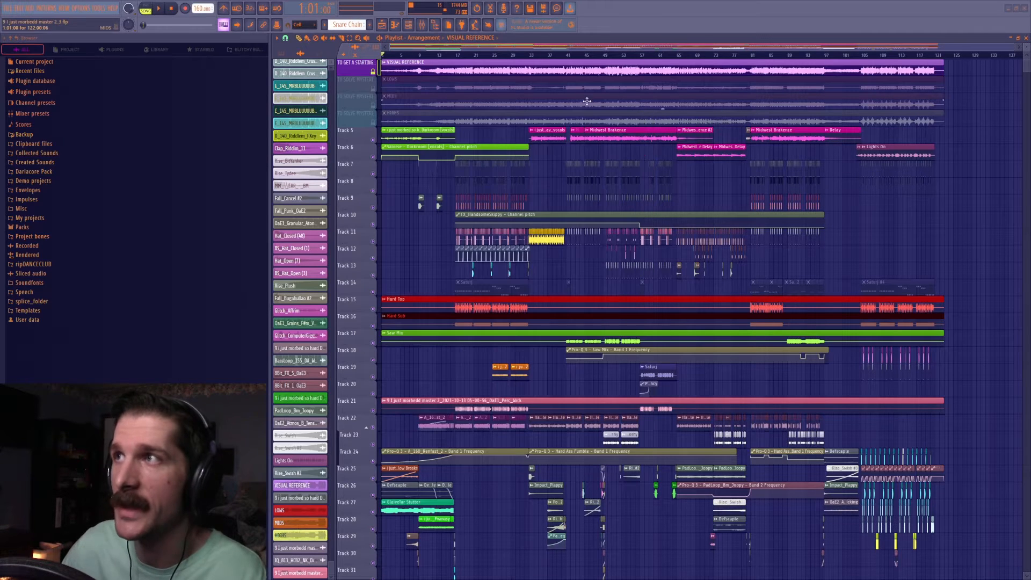
Look over the whole arrangement in the playlist, from the visual reference track down to Track 29 and back.
left_click_drag(1029, 46, 1030, 46)
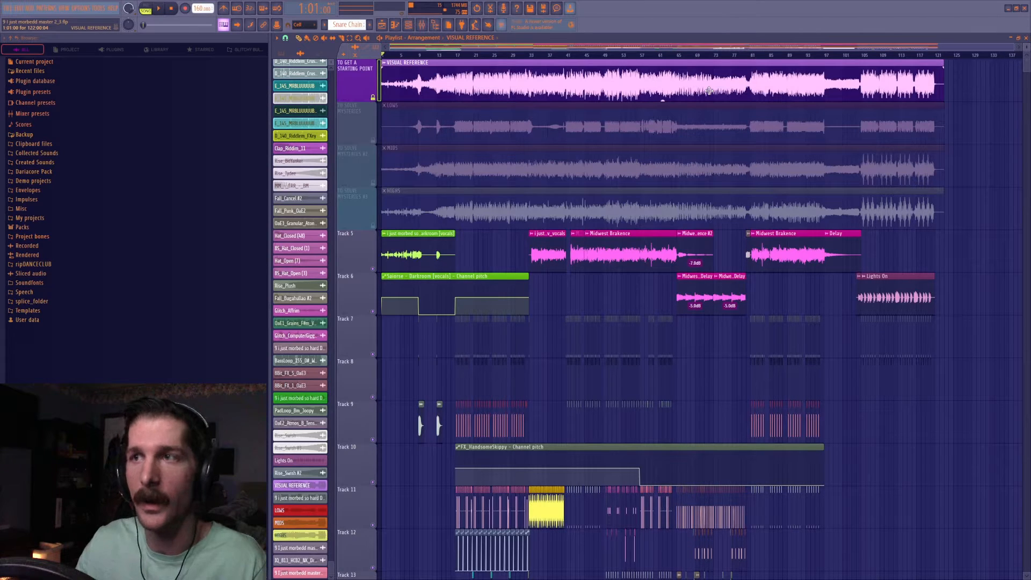
scroll(712, 230, "down", 10)
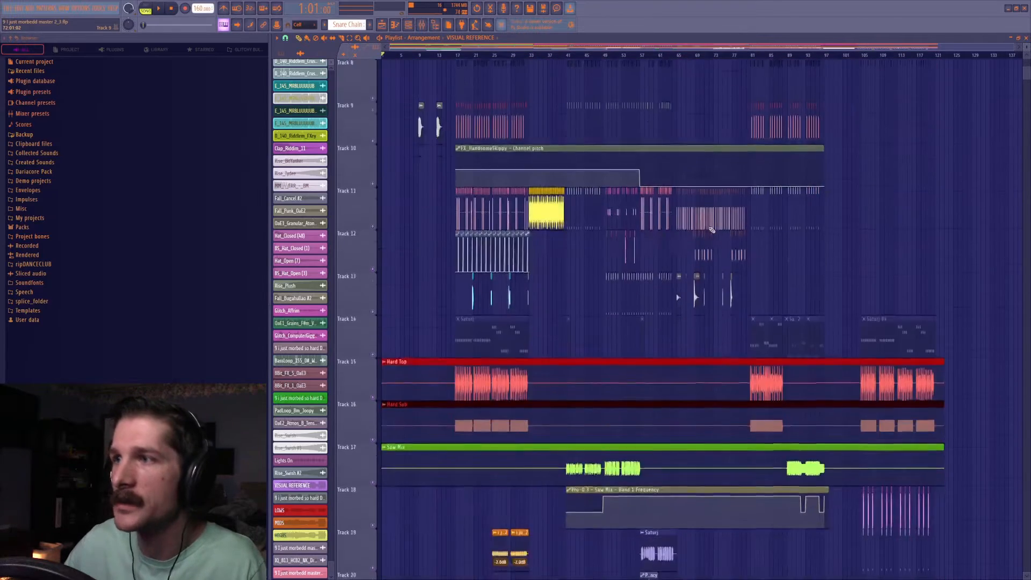
scroll(712, 230, "down", 4)
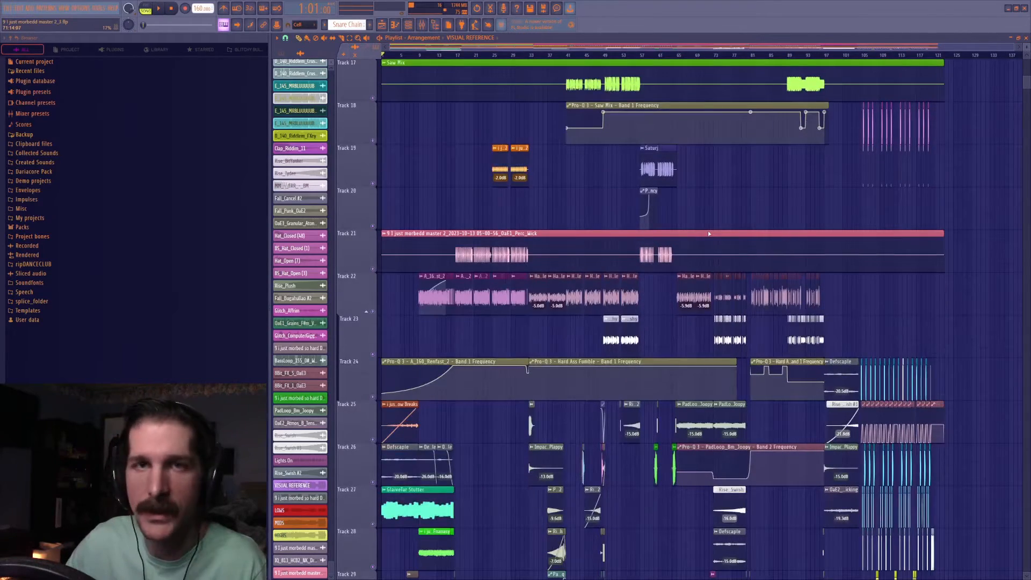
scroll(636, 221, "up", 5)
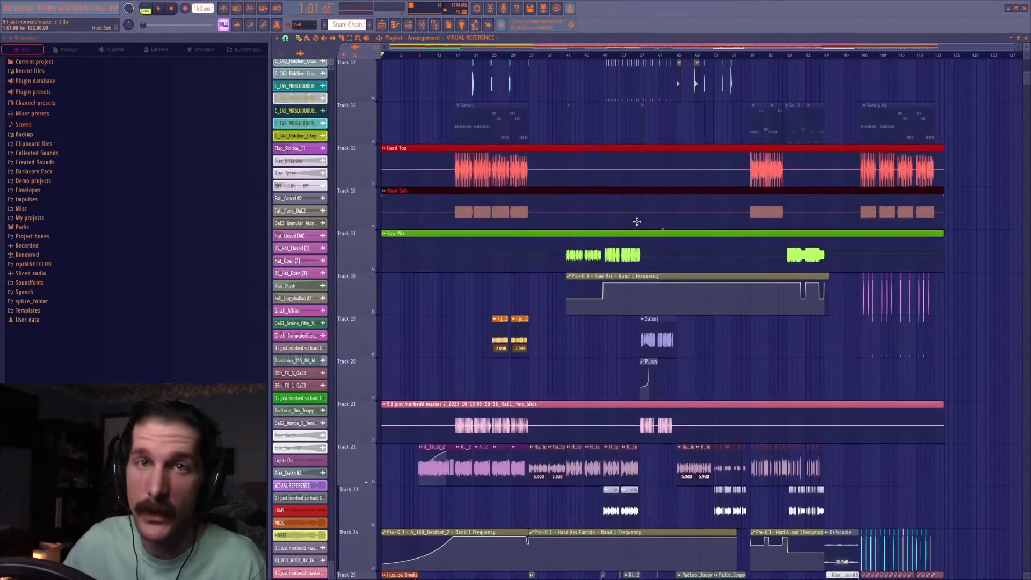
scroll(636, 222, "up", 9)
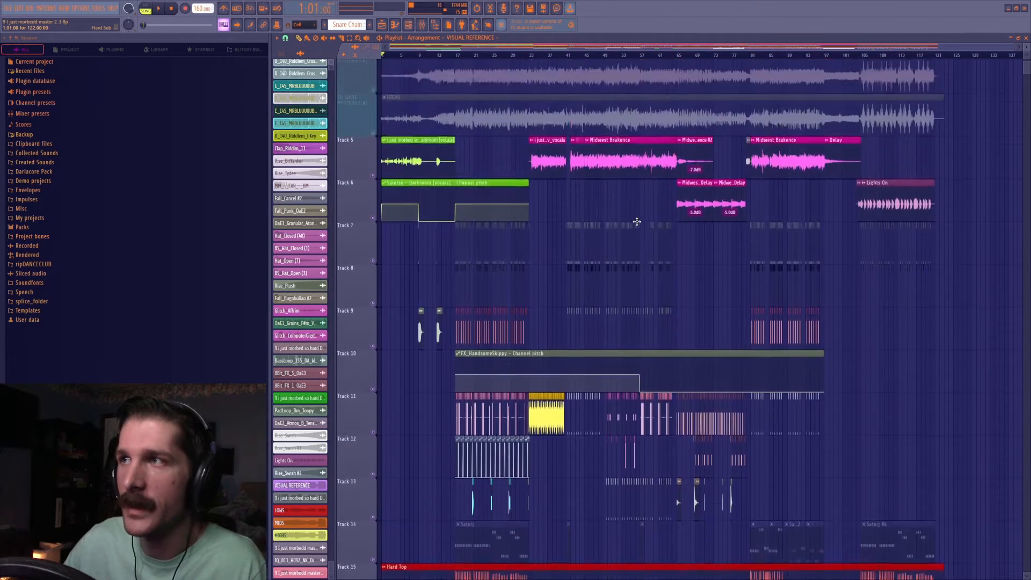
scroll(525, 143, "up", 1)
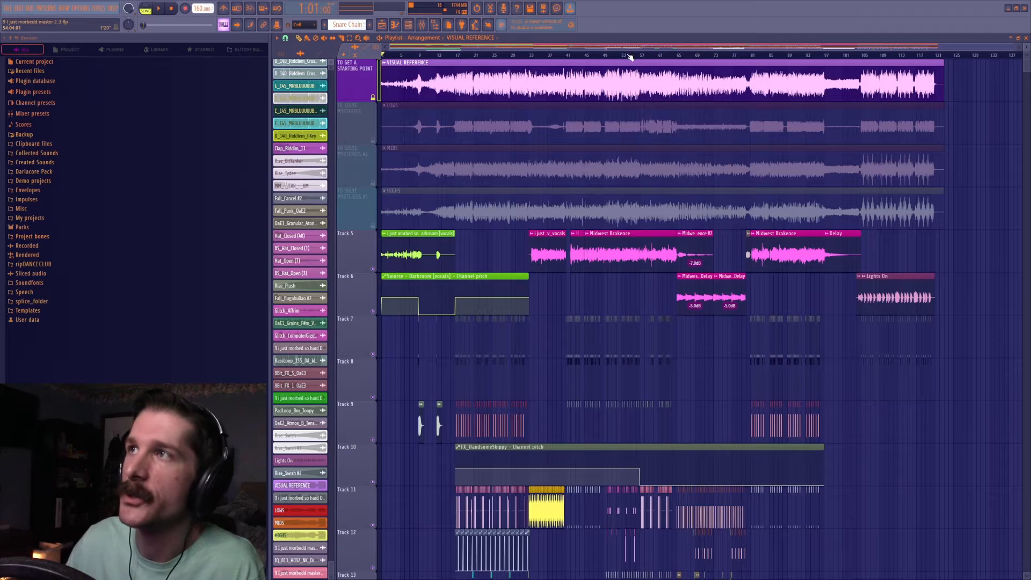
Examine the peaks of the VISUAL REFERENCE waveform up close around the middle of the song.
scroll(597, 58, "up", 3)
scroll(613, 59, "up", 2)
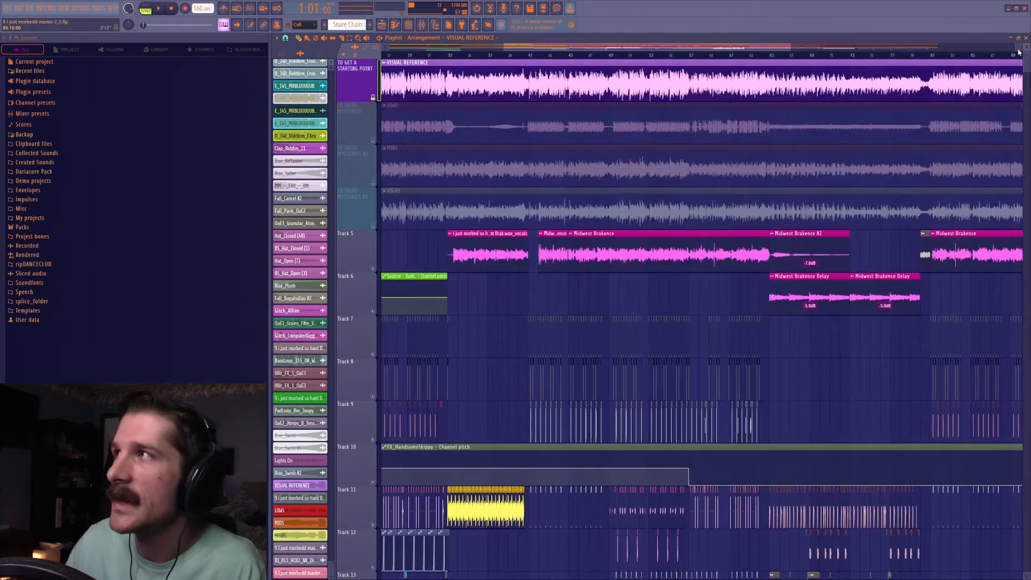
scroll(1026, 47, "up", 4)
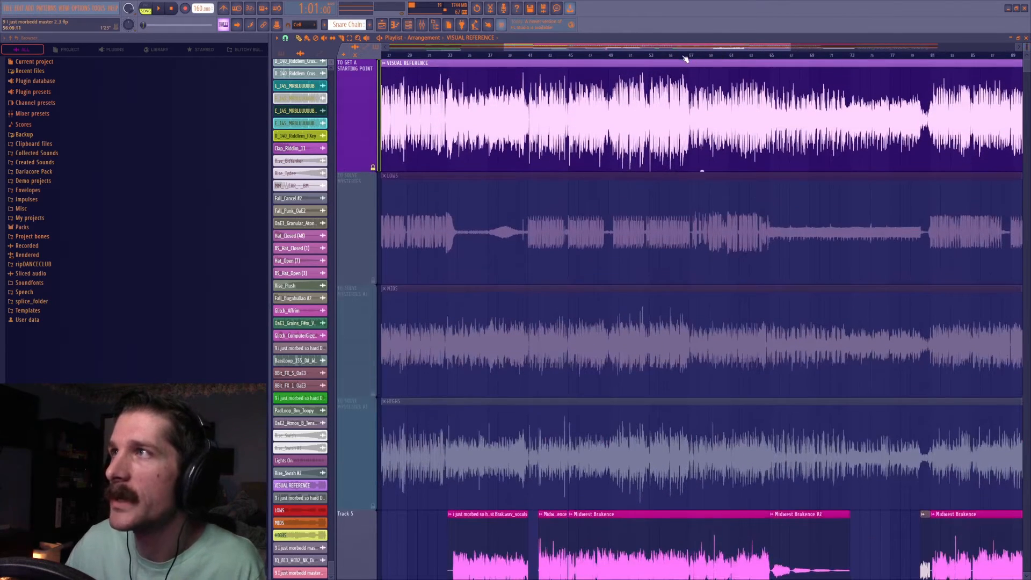
scroll(685, 58, "down", 5)
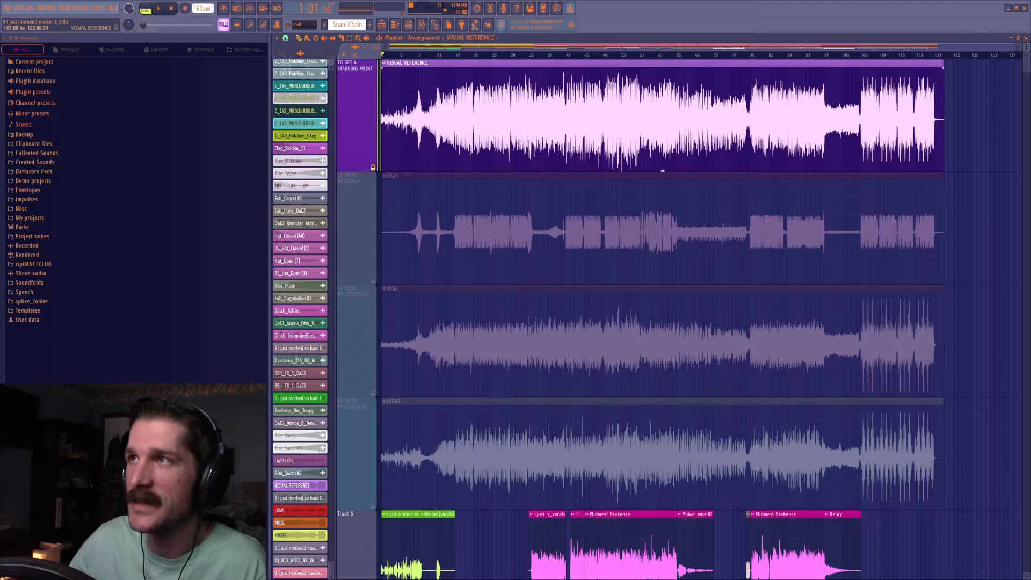
scroll(612, 59, "up", 4)
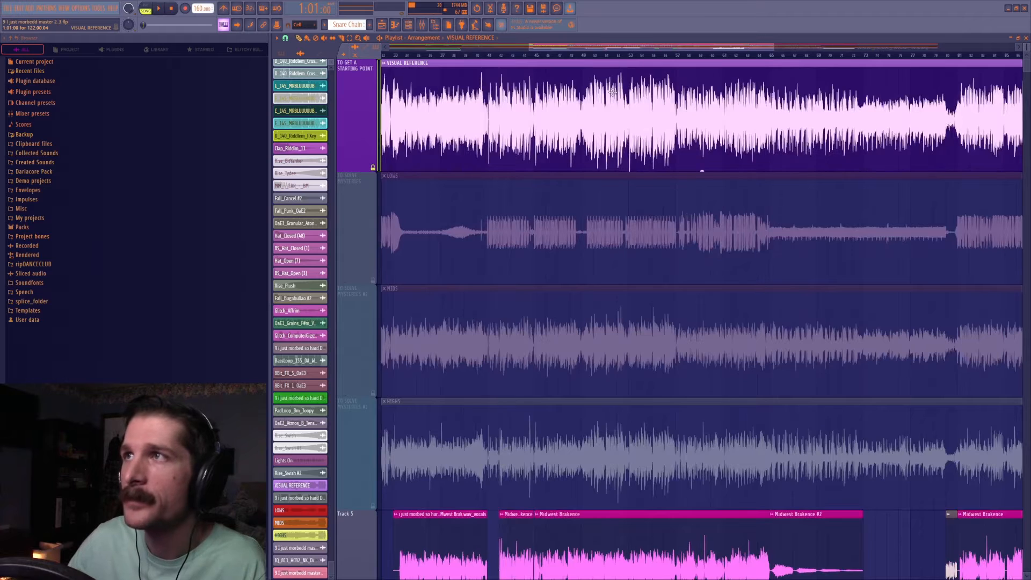
scroll(610, 58, "down", 4)
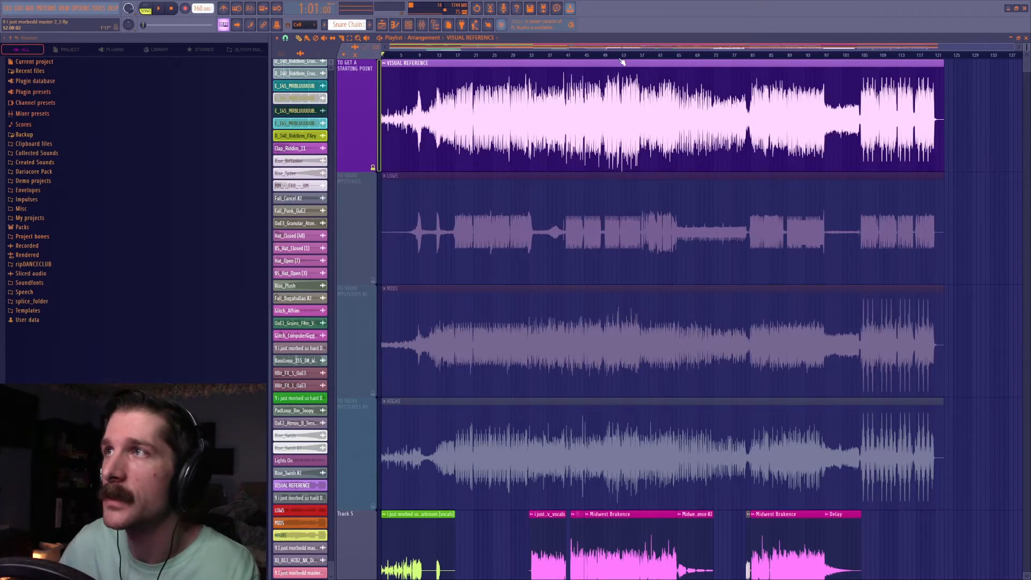
scroll(622, 62, "up", 4)
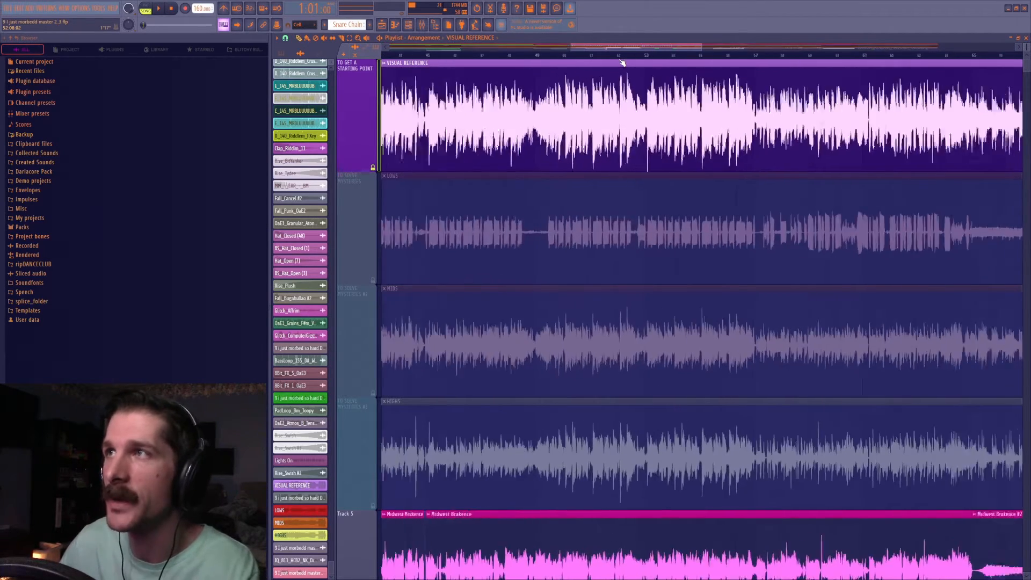
Unmute the LOWS, MIDS and HIGHS reference tracks in the playlist.
scroll(617, 61, "down", 4)
scroll(502, 157, "down", 3)
scroll(502, 157, "up", 3)
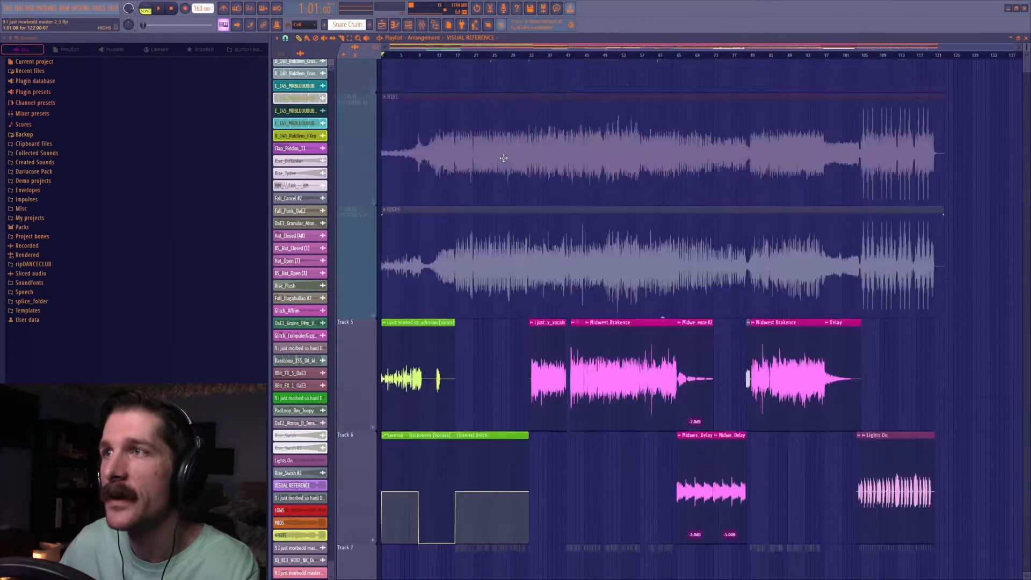
scroll(451, 151, "down", 2)
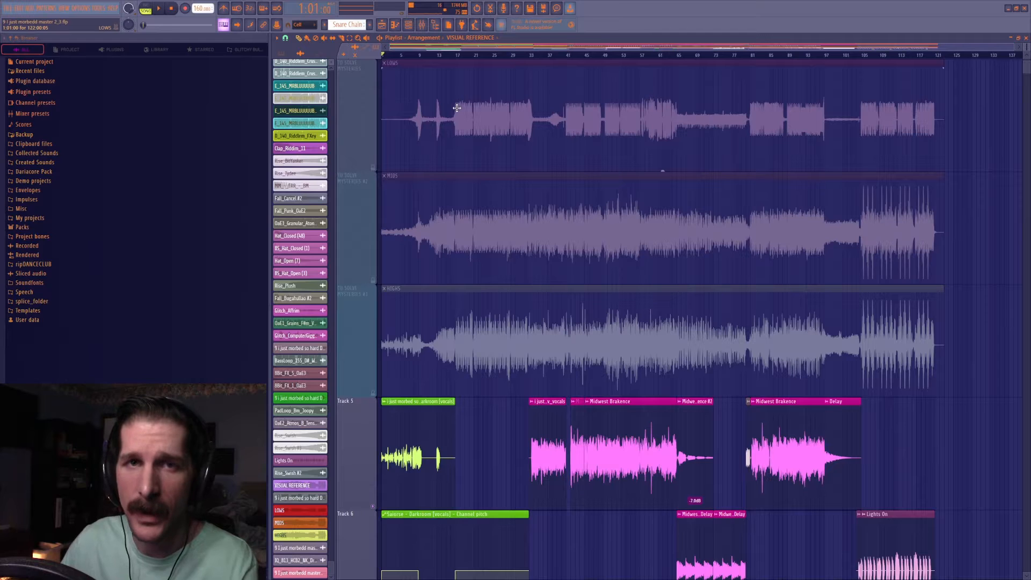
left_click(373, 168)
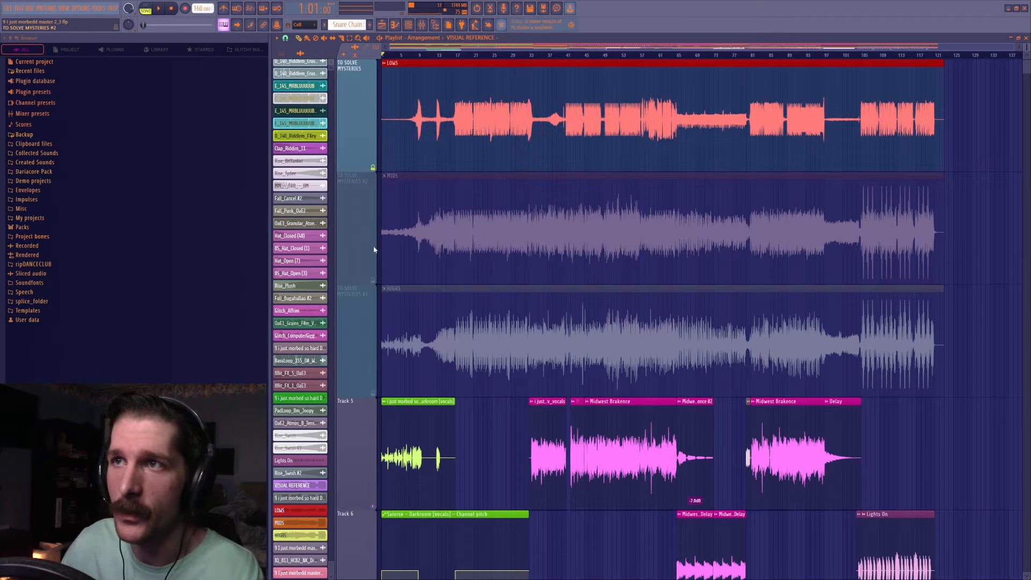
left_click(373, 281)
left_click(374, 392)
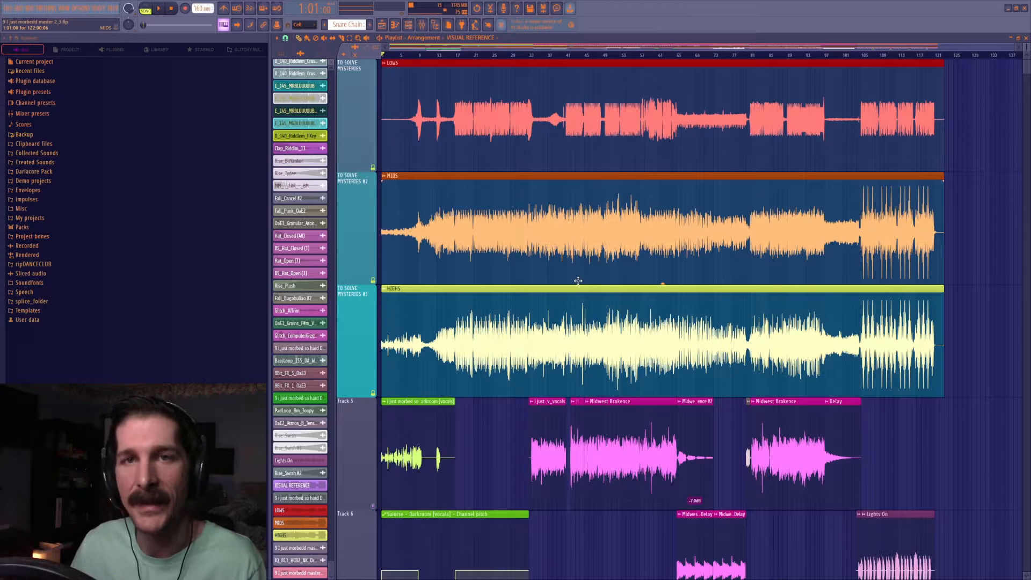
Load Pro-Q 3 into the sixth effect slot of the Master mixer track and open it.
left_click(421, 25)
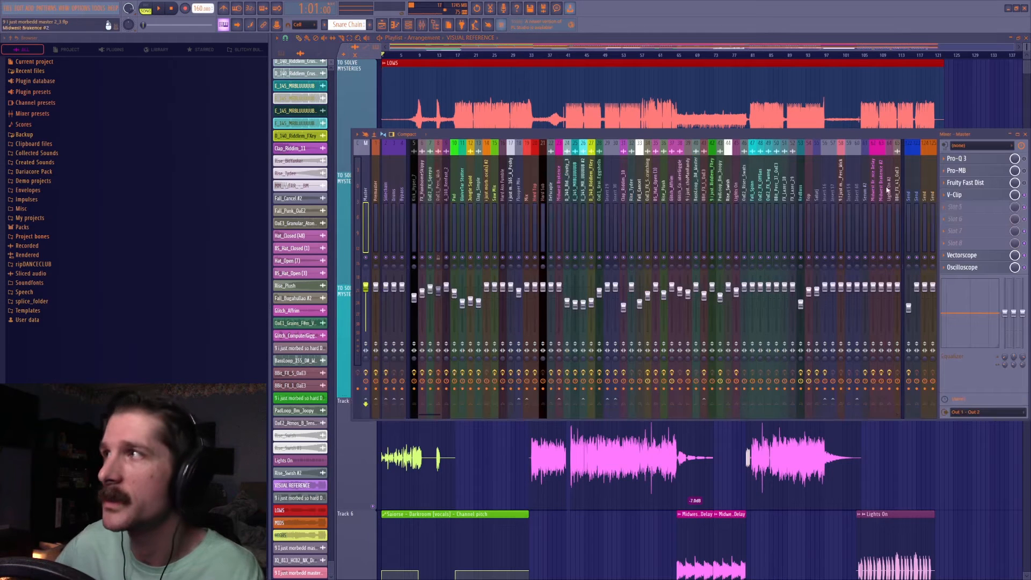
left_click(961, 218)
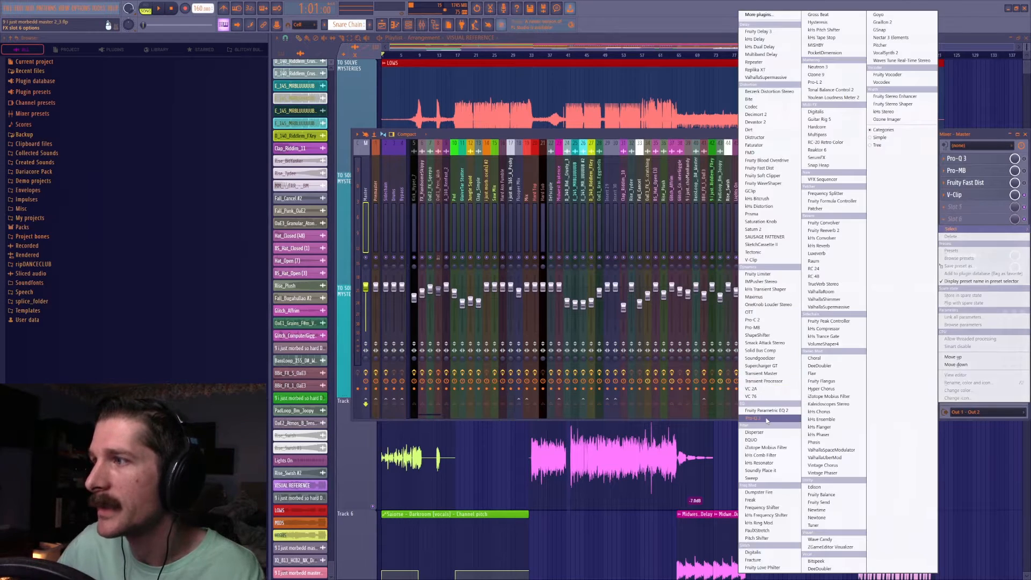
left_click(752, 418)
left_click(962, 219)
left_click(965, 221)
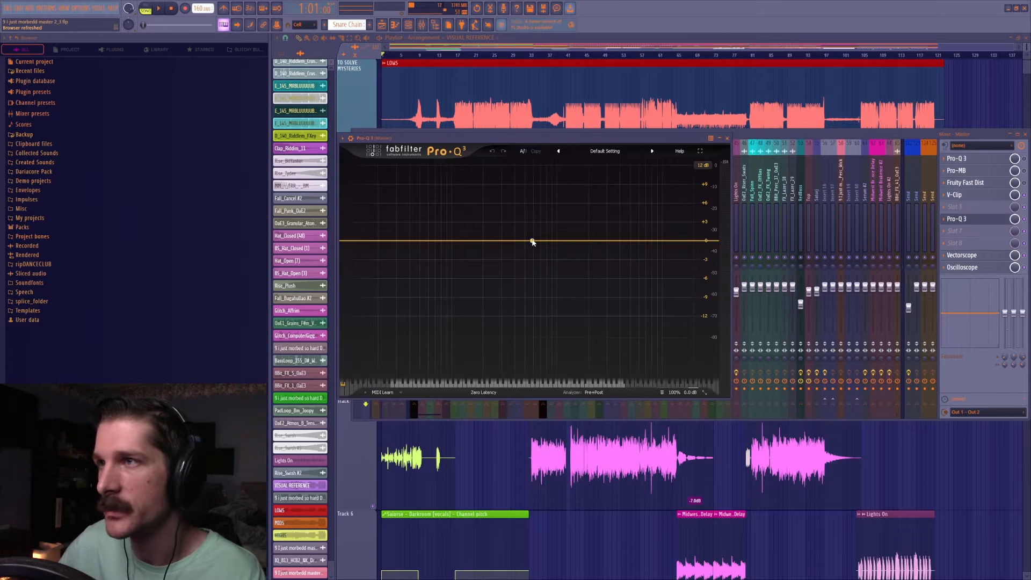
Add a high-cut band at 120 Hz in the new Pro-Q 3, then return to the playlist.
left_click(698, 241)
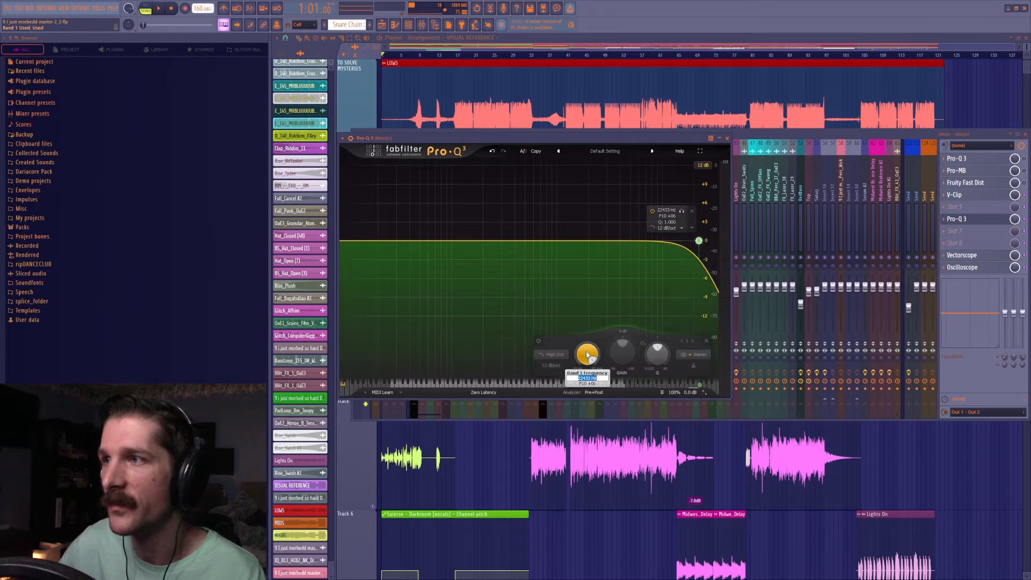
left_click_drag(587, 346, 588, 354)
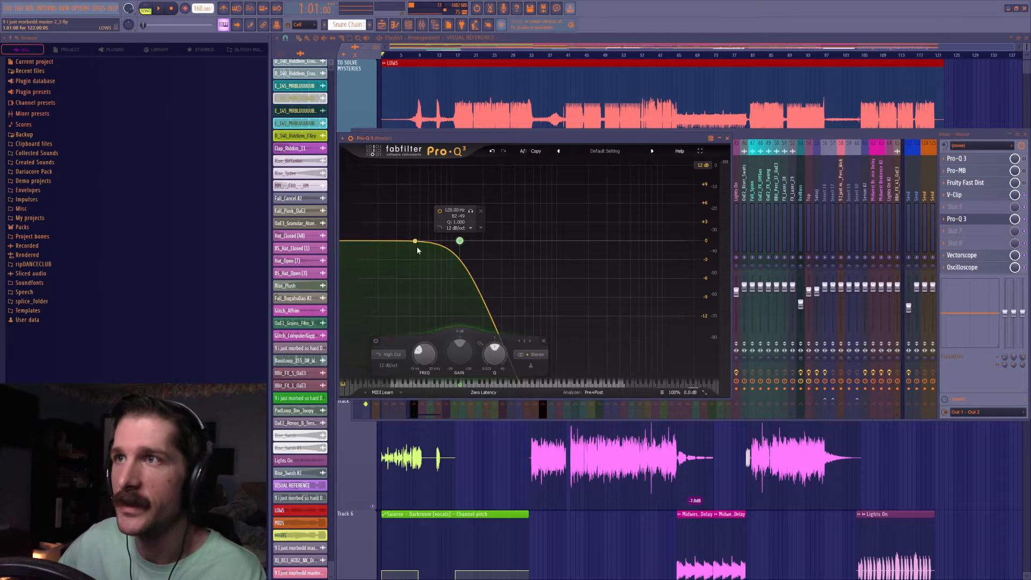
left_click(436, 92)
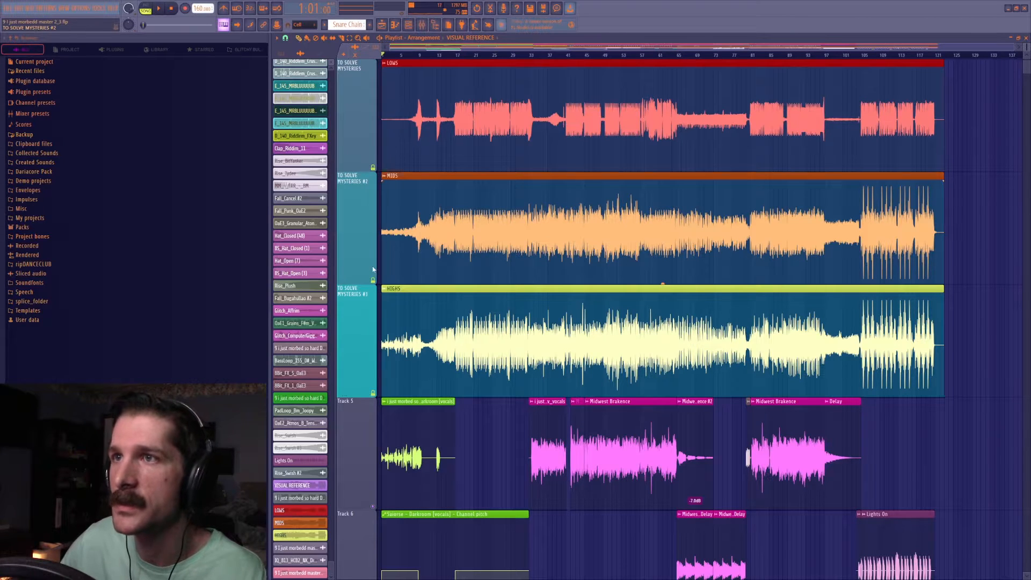
Reopen the Master's slot 6 Pro-Q 3 and change the 120 Hz band to a Low Cut at 12 dB/oct.
left_click(421, 24)
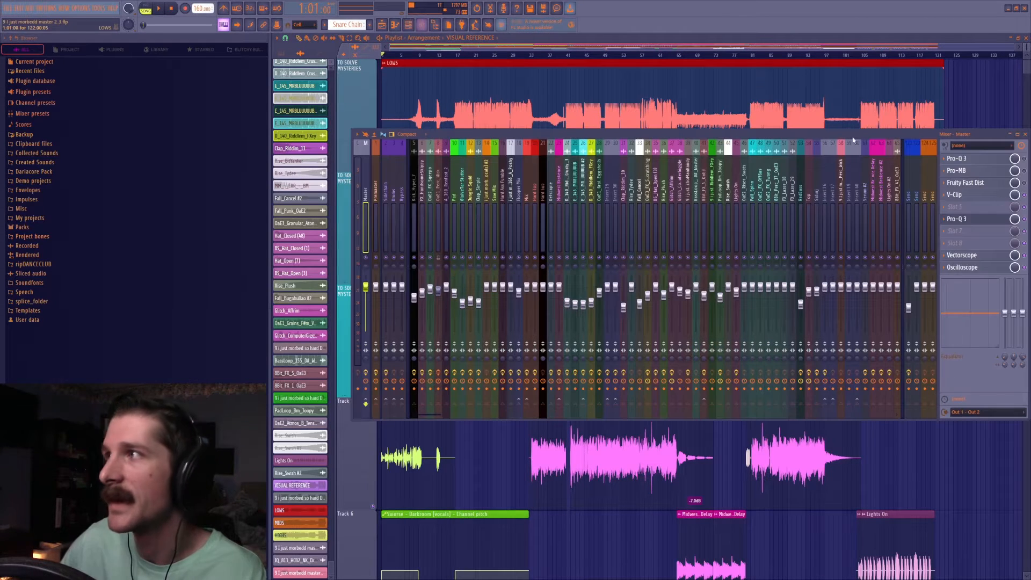
left_click(965, 221)
scroll(394, 356, "down", 2)
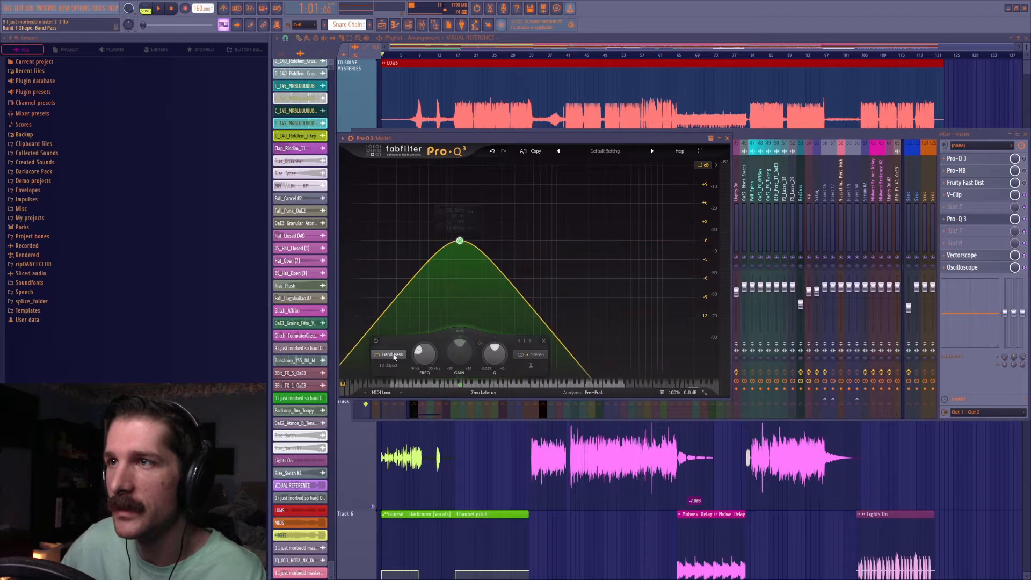
scroll(395, 356, "up", 2)
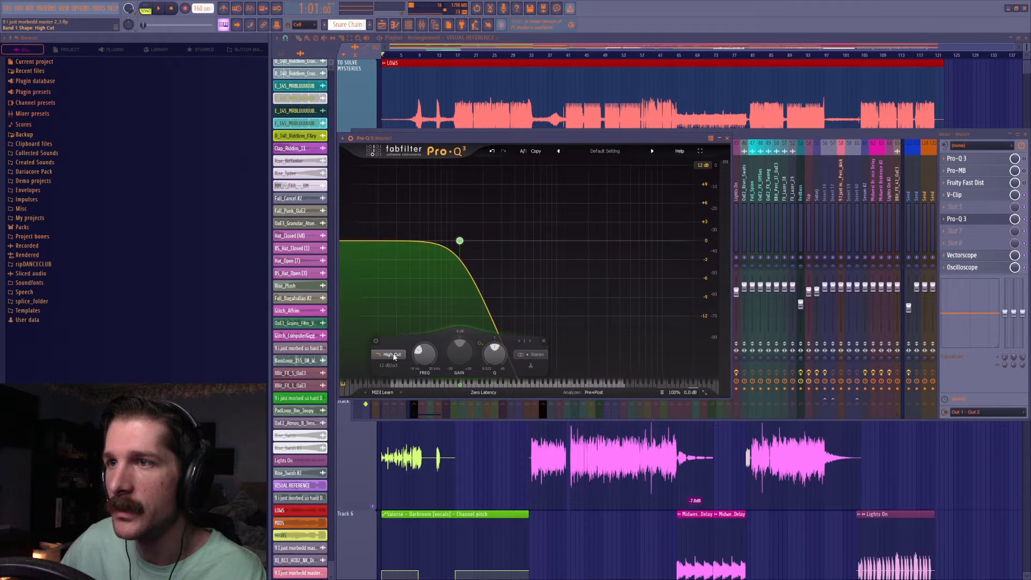
scroll(394, 356, "up", 2)
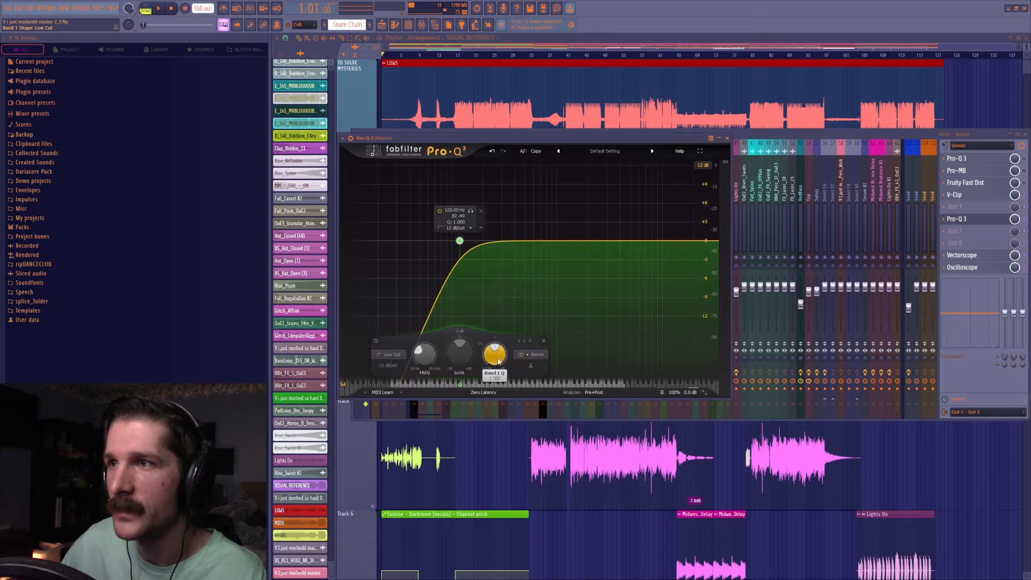
scroll(397, 366, "up", 6)
scroll(396, 369, "down", 6)
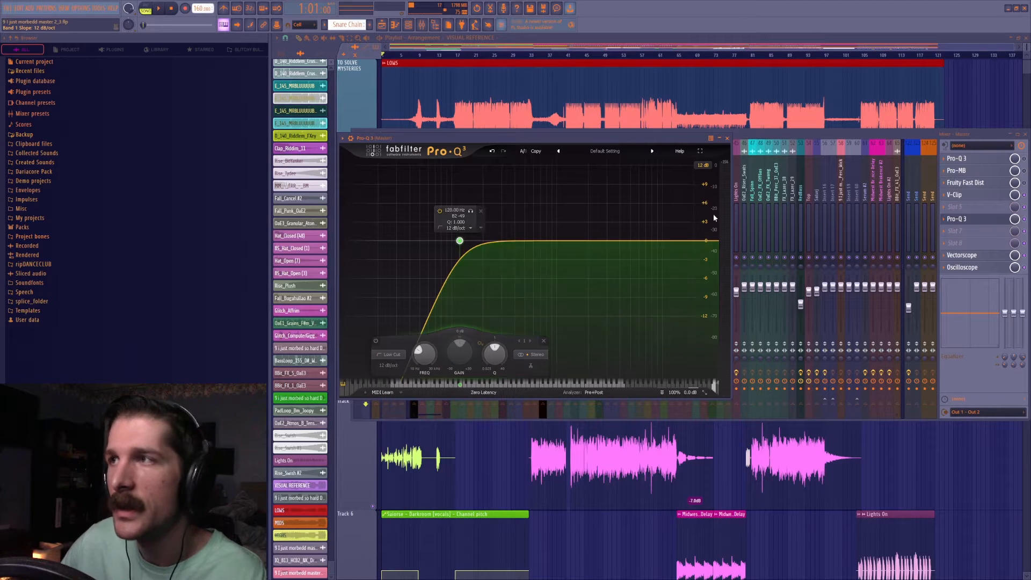
Add a second band as a High Cut at 2000 Hz to isolate the mids, then select the 120 Hz band.
left_click(698, 240)
double_click(587, 354)
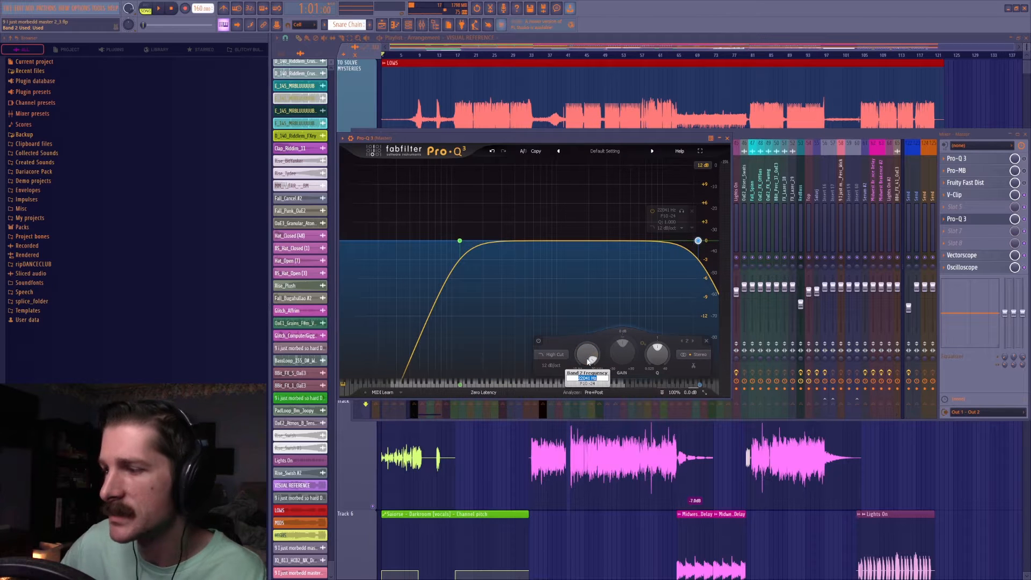
key("Return")
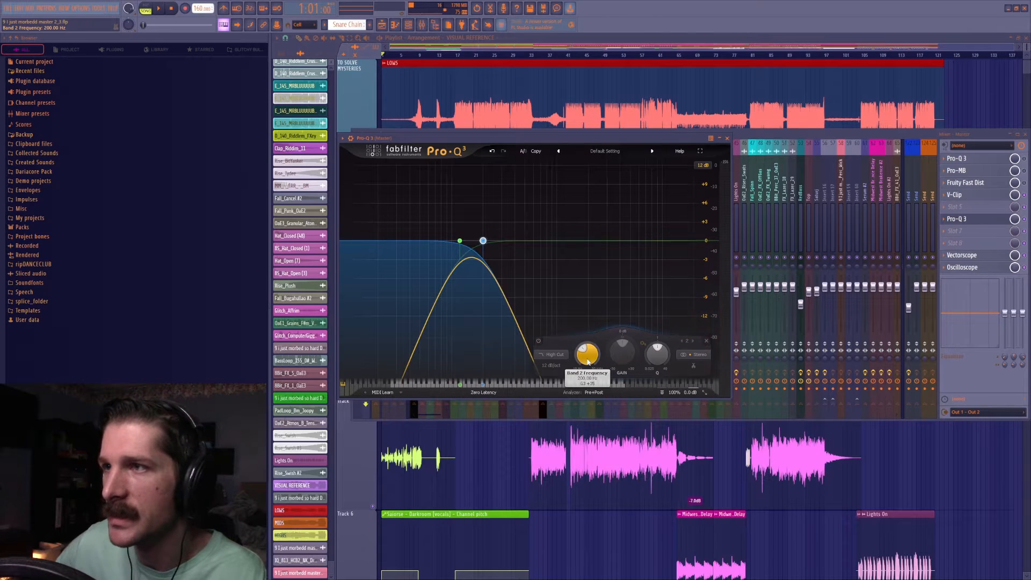
double_click(587, 361)
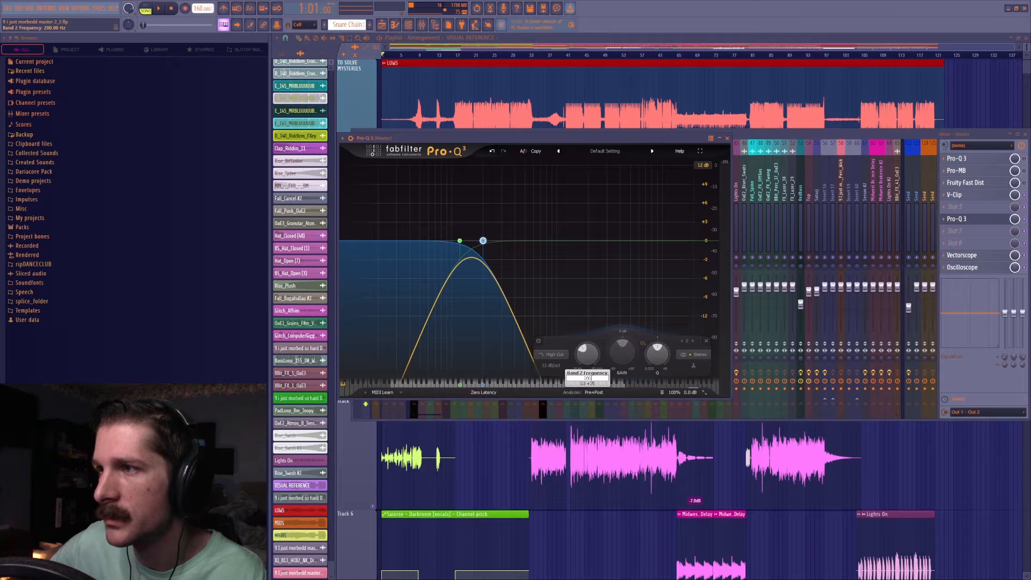
type("2000")
key("Return")
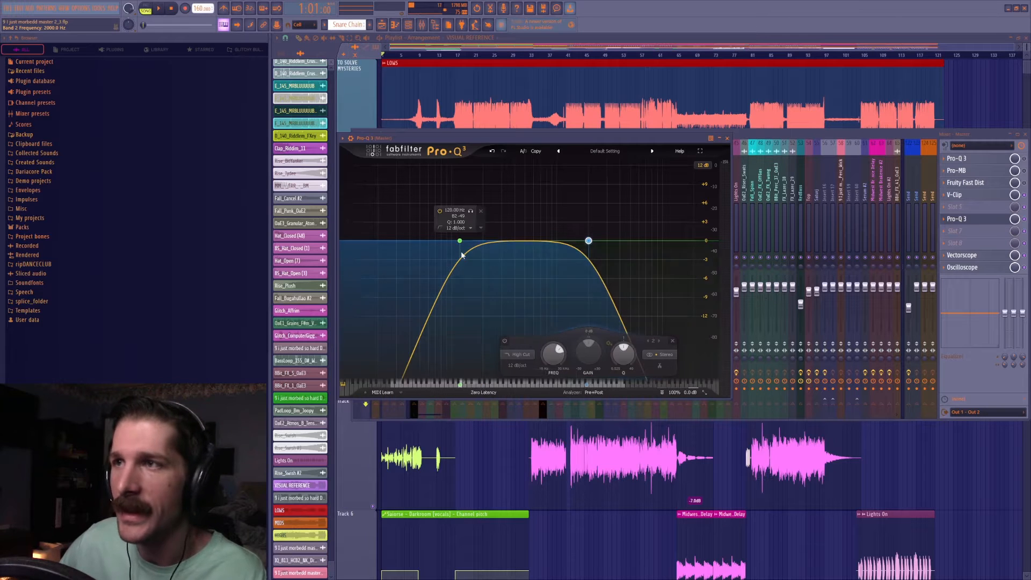
left_click(460, 241)
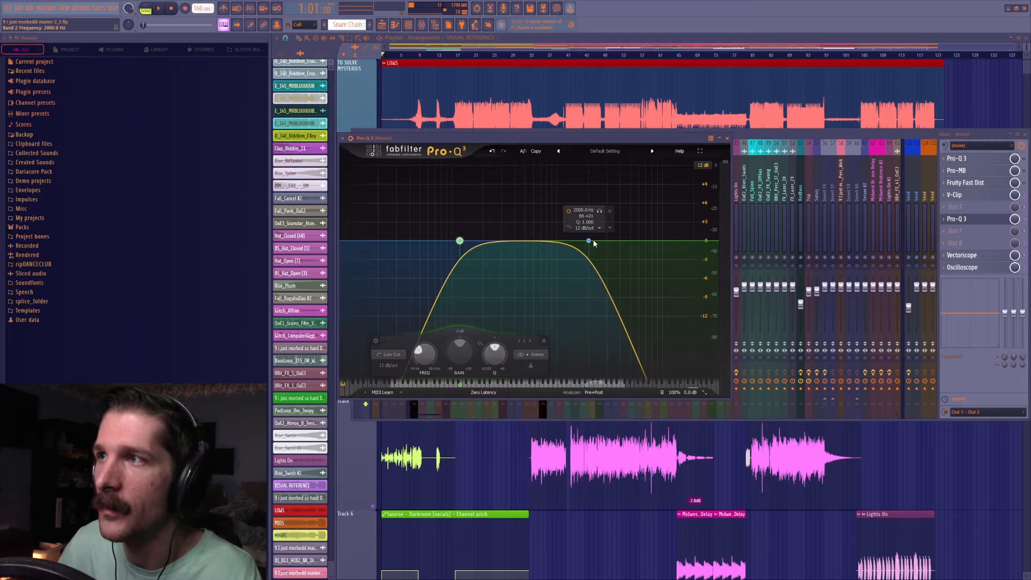
Change the 2000 Hz band to a Low Cut, delete the 120 Hz band to isolate the highs, and return to the playlist.
double_click(590, 241)
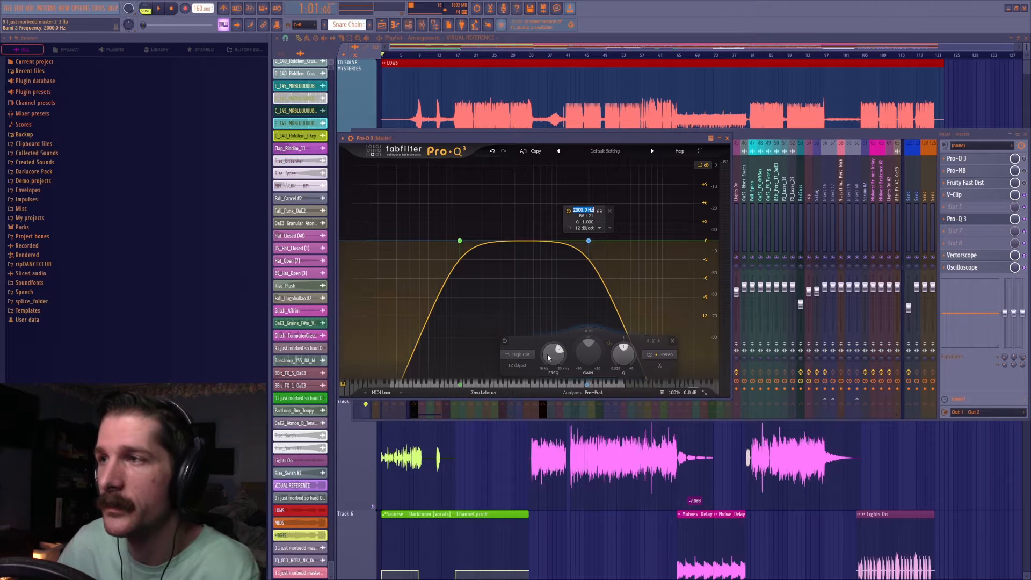
left_click(632, 274)
left_click_drag(647, 216, 567, 271)
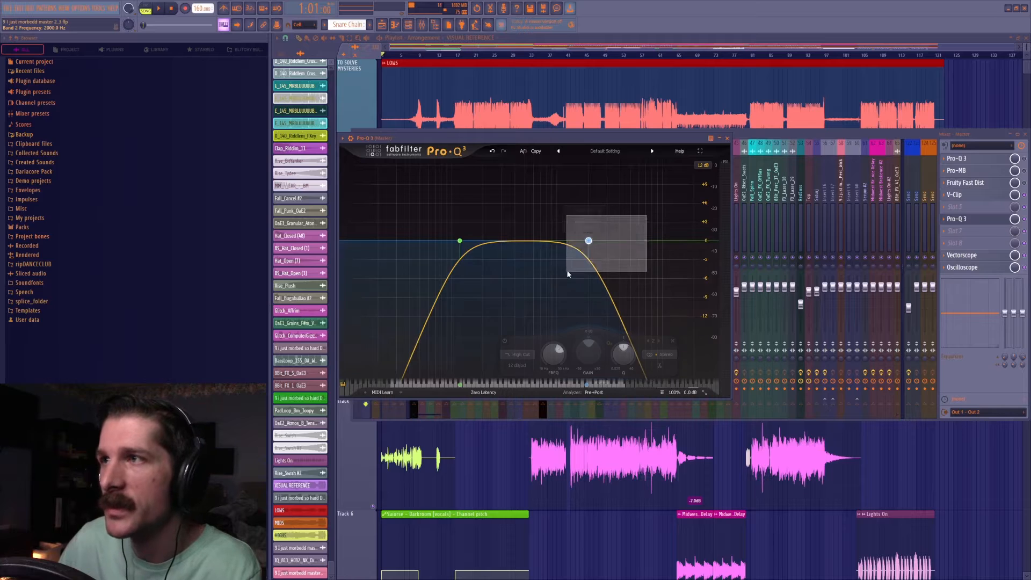
scroll(509, 354, "down", 3)
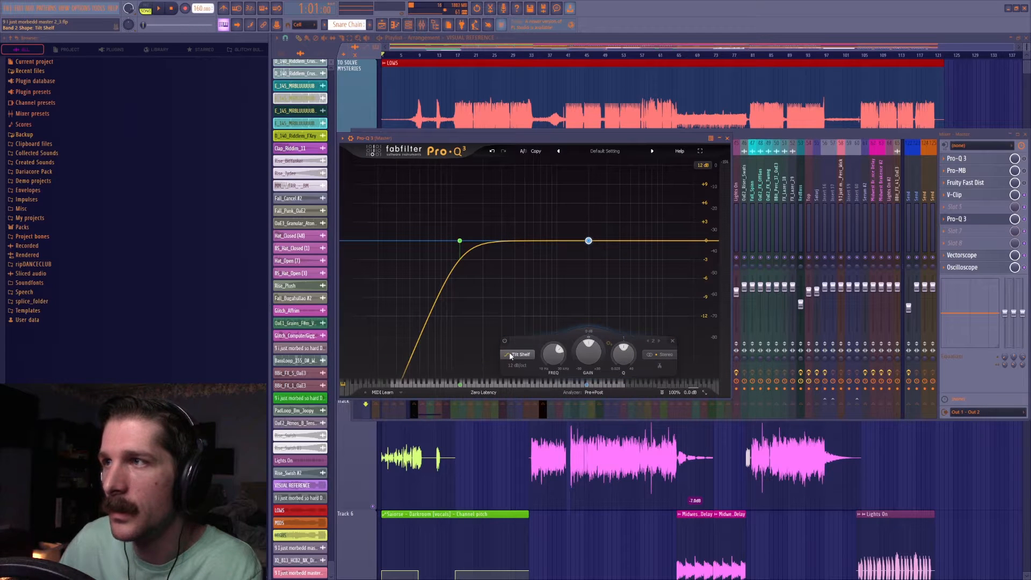
scroll(511, 356, "up", 5)
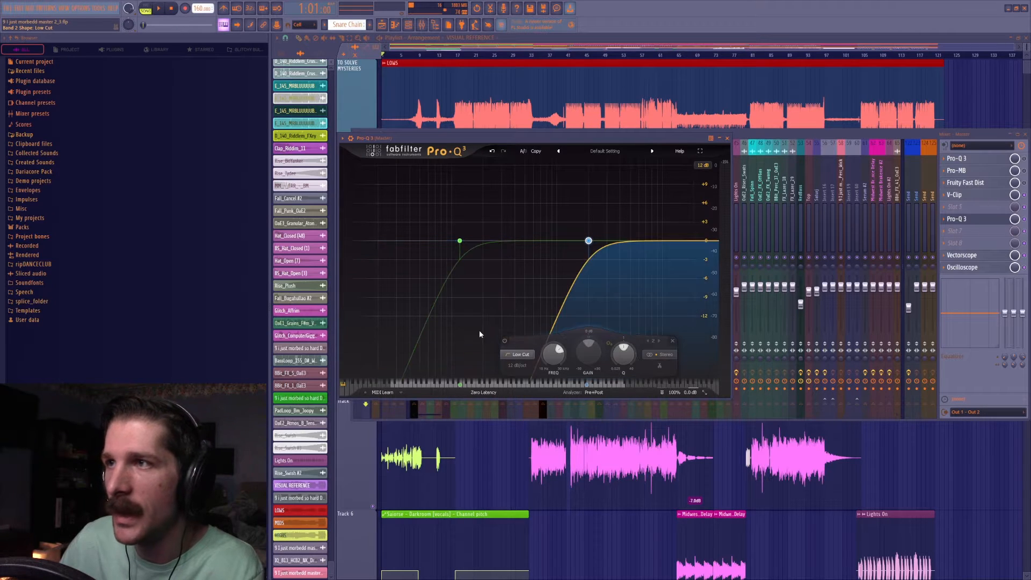
left_click(459, 241)
left_click(544, 341)
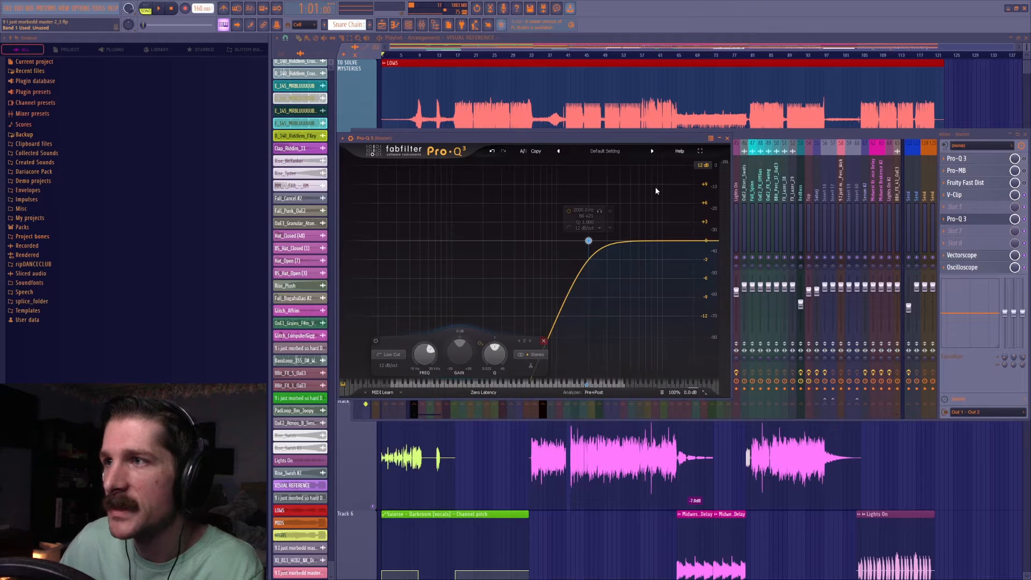
left_click(511, 45)
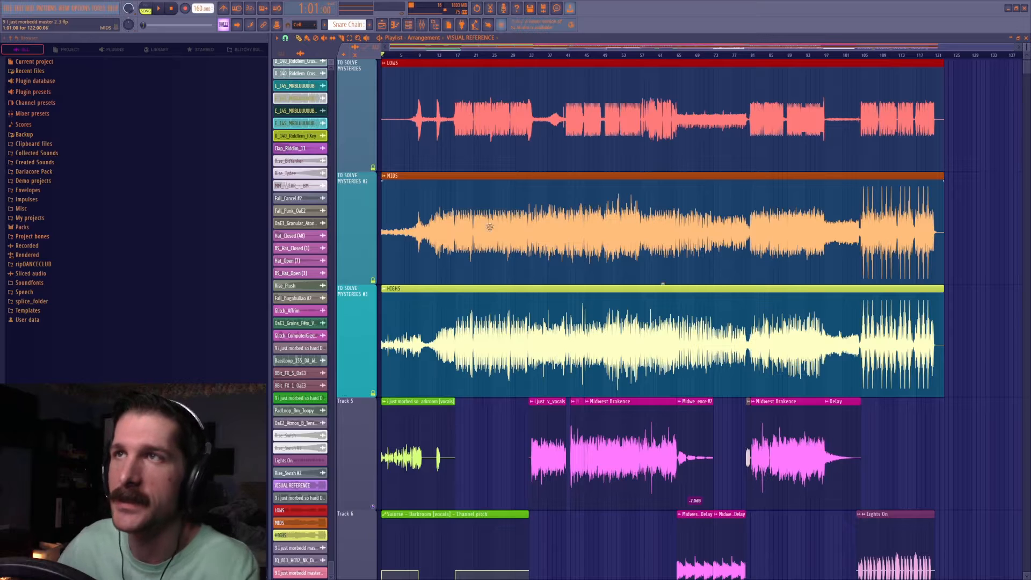
Slice the HIGHS, MIDS and LOWS clips at two points each to separate a short section in every band.
left_click(285, 38)
left_click(300, 159)
left_click(604, 327)
left_click(659, 327)
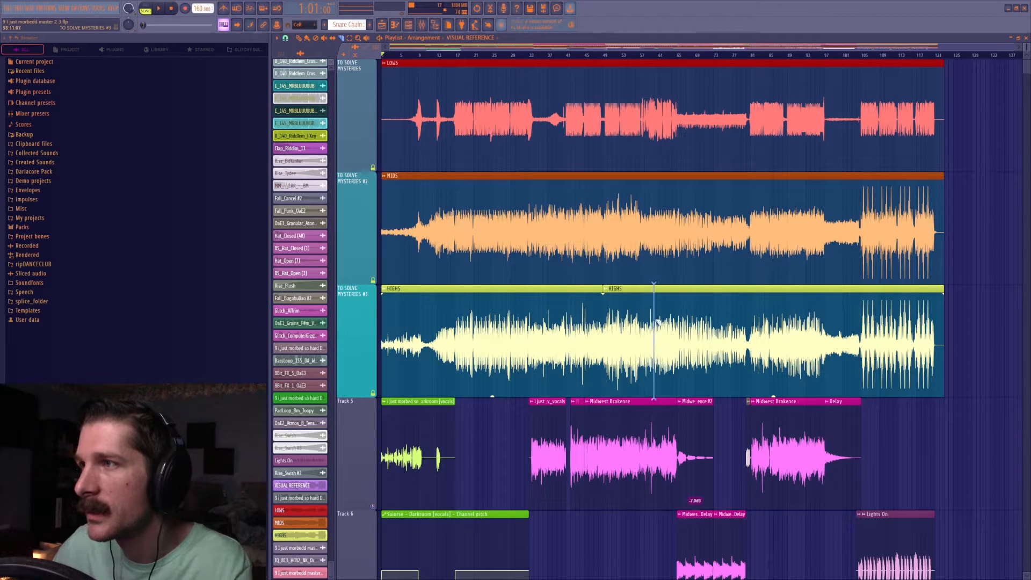
left_click(484, 220)
left_click(545, 231)
left_click(752, 121)
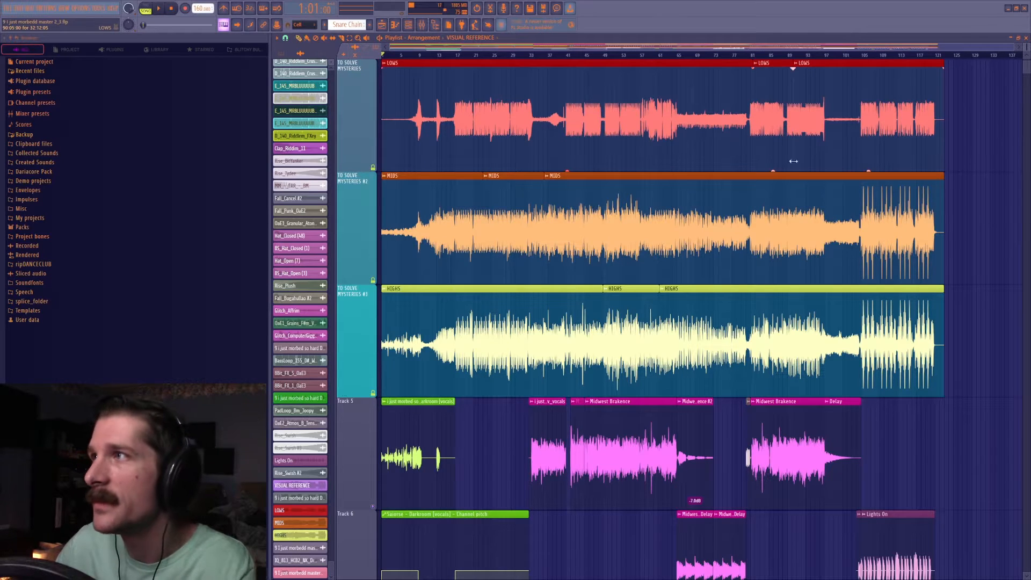
Set the sliced sections' gain to about -9.9 dB on LOWS, 9.6 dB on MIDS and -11.9 dB on HIGHS.
left_click_drag(774, 173, 774, 170)
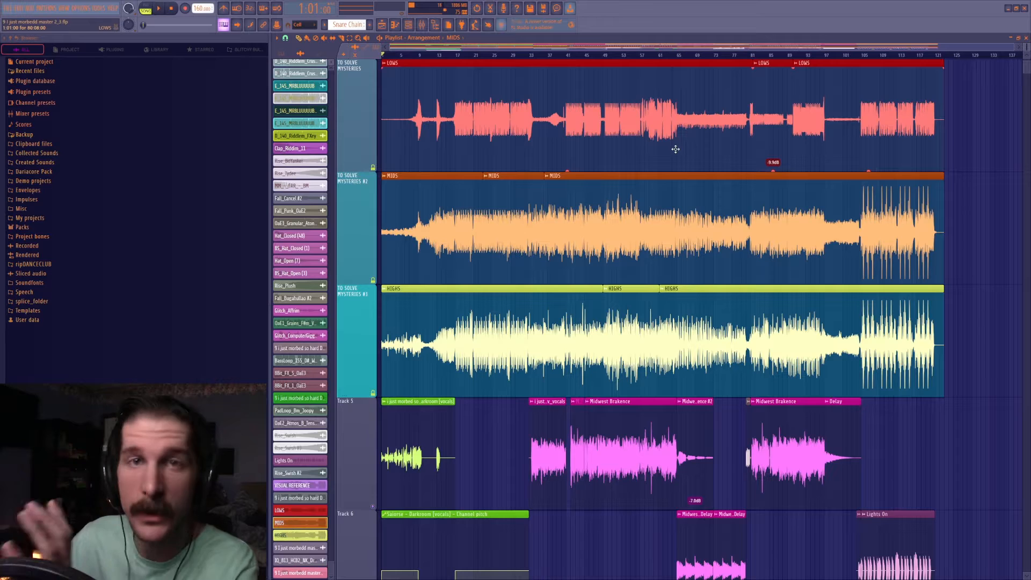
left_click_drag(514, 283, 514, 277)
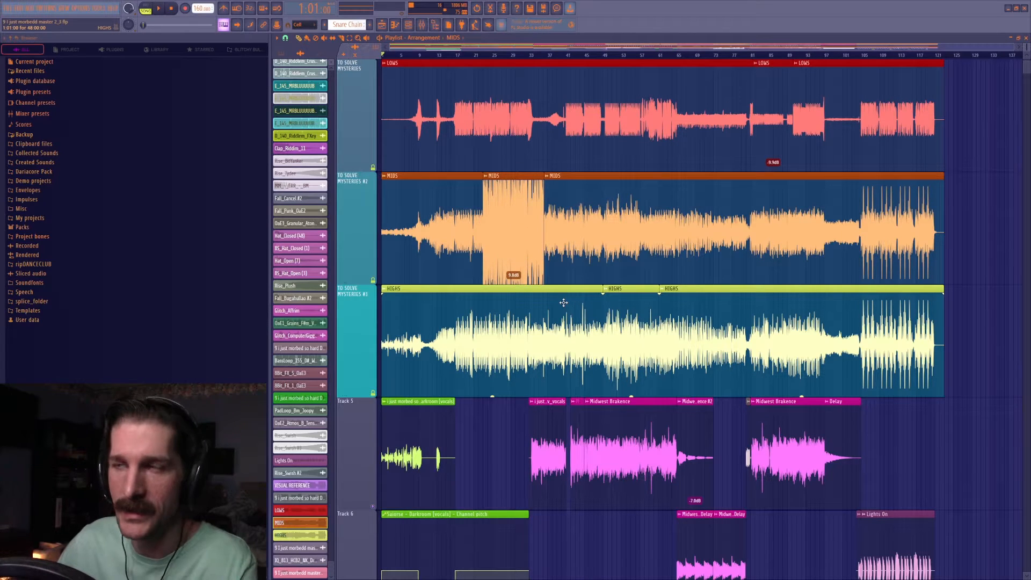
left_click_drag(632, 396, 631, 399)
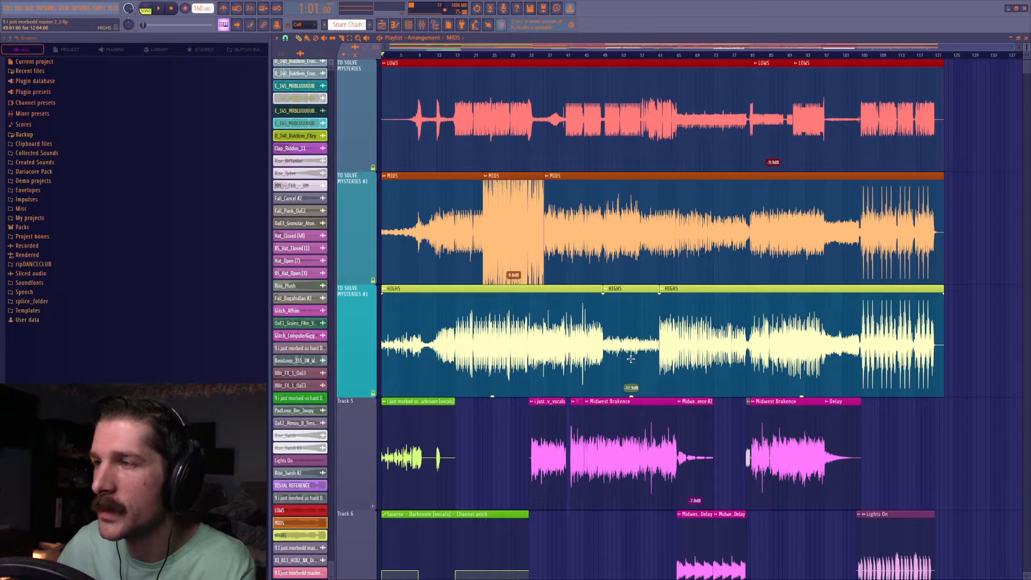
Delete the earlier slices of the MIDS, LOWS and HIGHS clips, keeping only each clip's final piece.
right_click(491, 228)
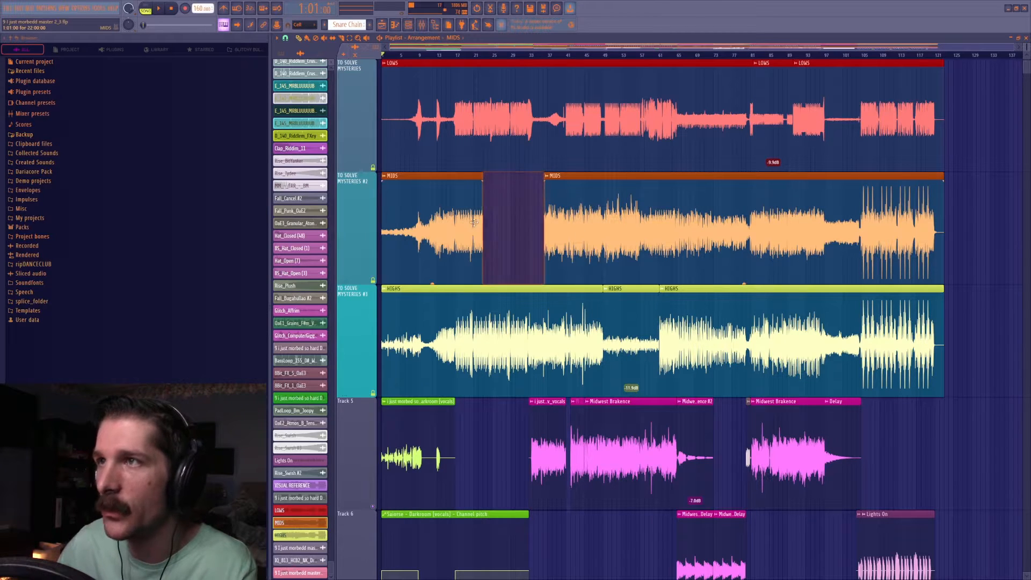
right_click(474, 223)
right_click(596, 206)
key("ctrl+z")
right_click(742, 113)
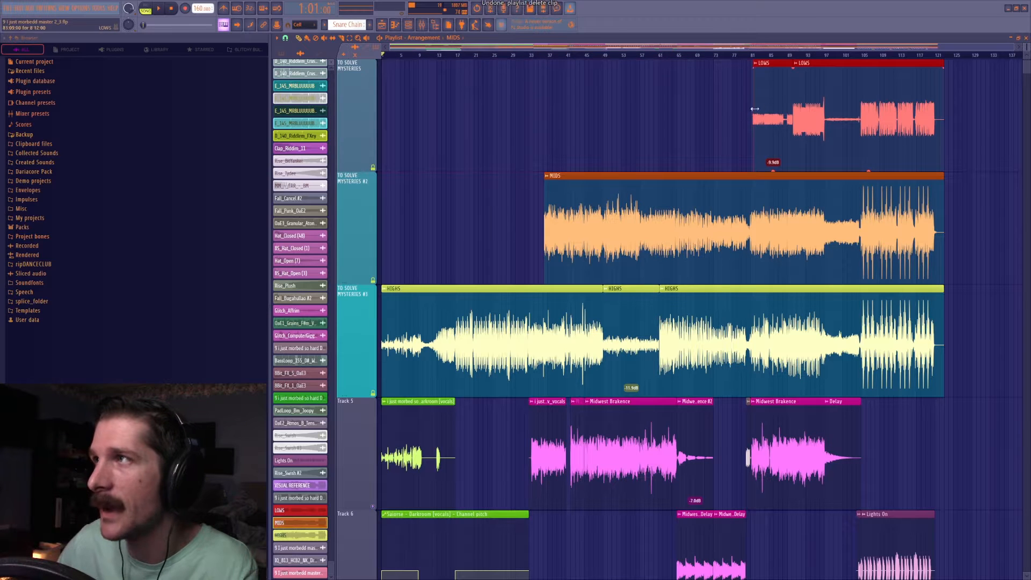
right_click(757, 110)
right_click(556, 312)
right_click(619, 317)
Extend the remaining LOWS, MIDS and HIGHS clips back to the start of the playlist at bar 1.
left_click_drag(795, 67, 383, 67)
left_click_drag(545, 178, 382, 177)
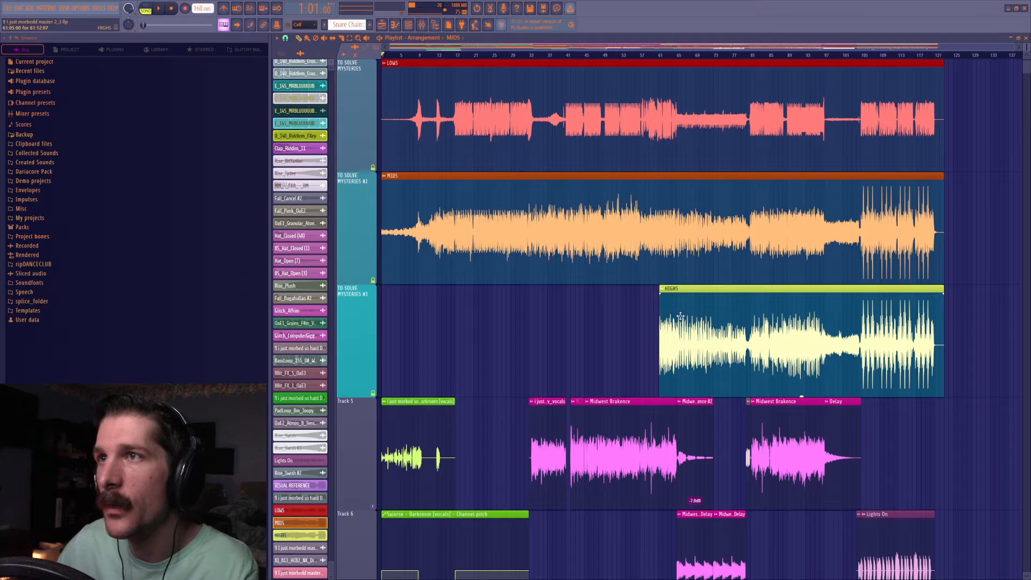
left_click_drag(660, 287, 383, 286)
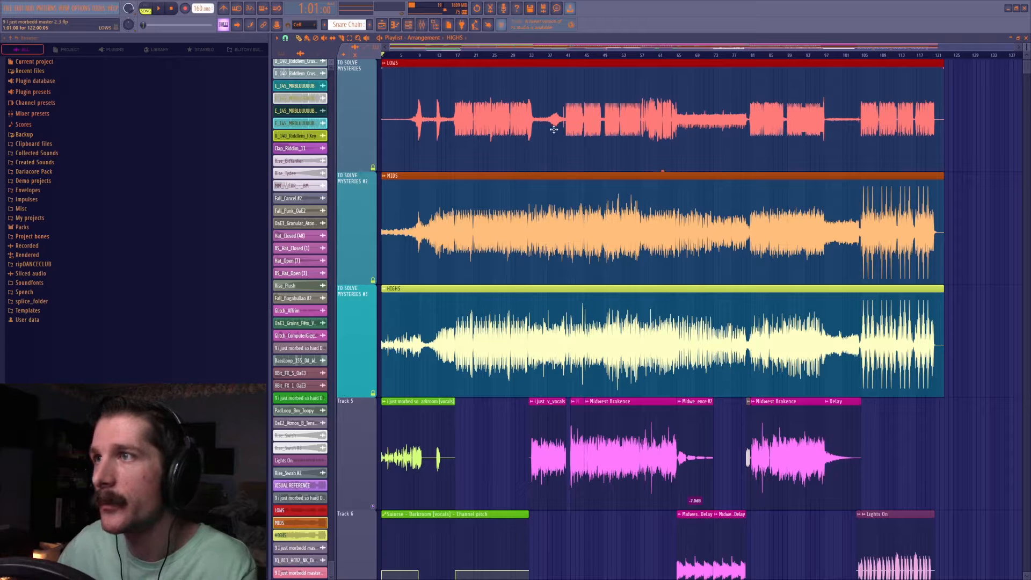
Examine the LOWS, MIDS and HIGHS waveforms around bars 33 and 57 with the playhead placed at each.
left_click(532, 55)
scroll(532, 55, "up", 4)
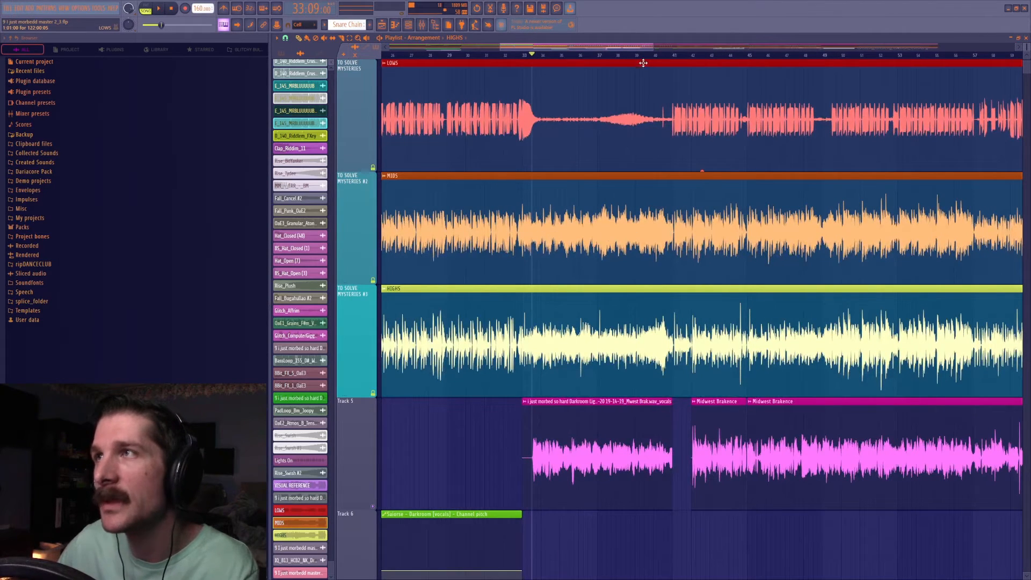
scroll(631, 59, "down", 5)
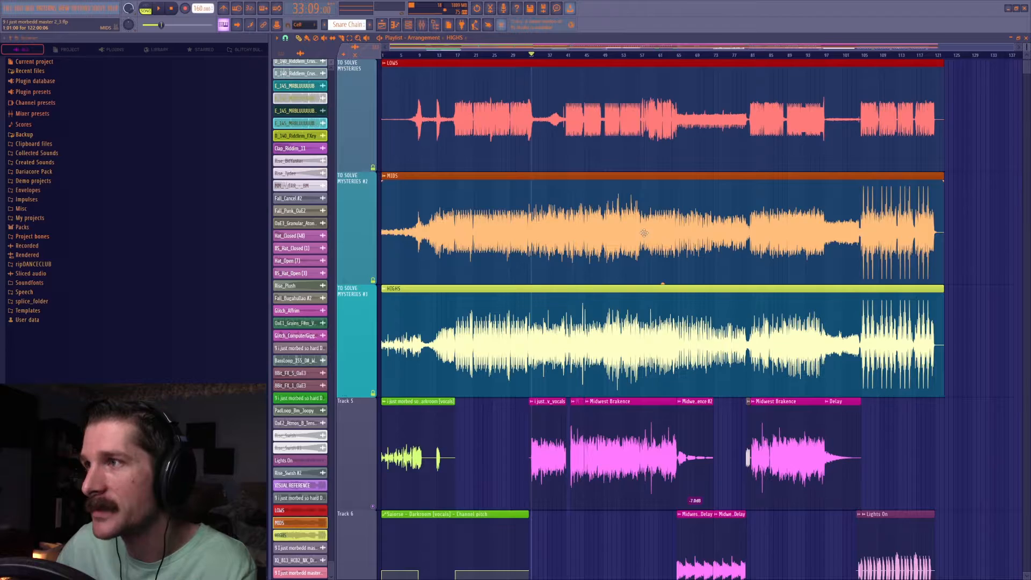
left_click(643, 56)
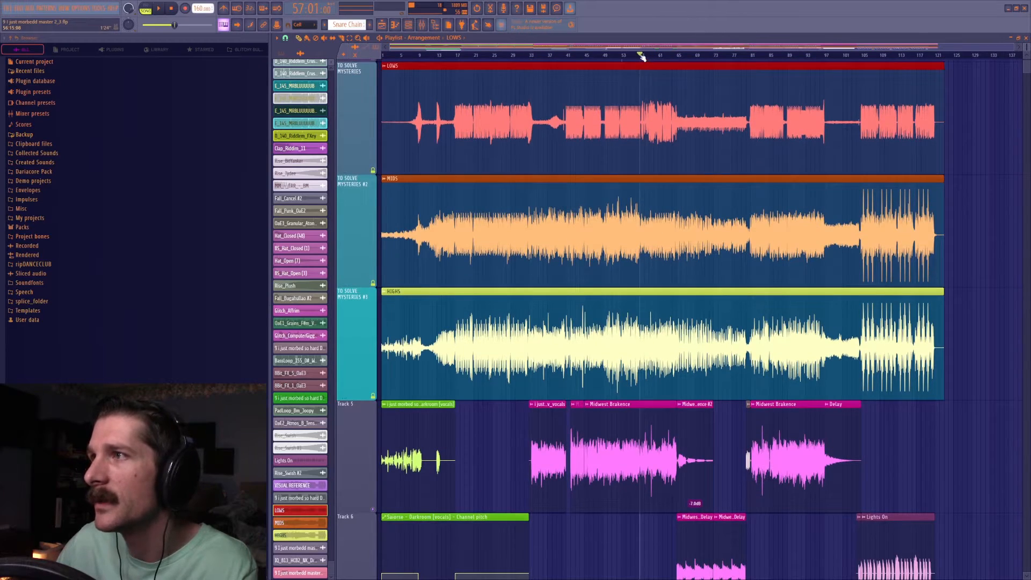
scroll(641, 56, "up", 5)
scroll(667, 231, "down", 6)
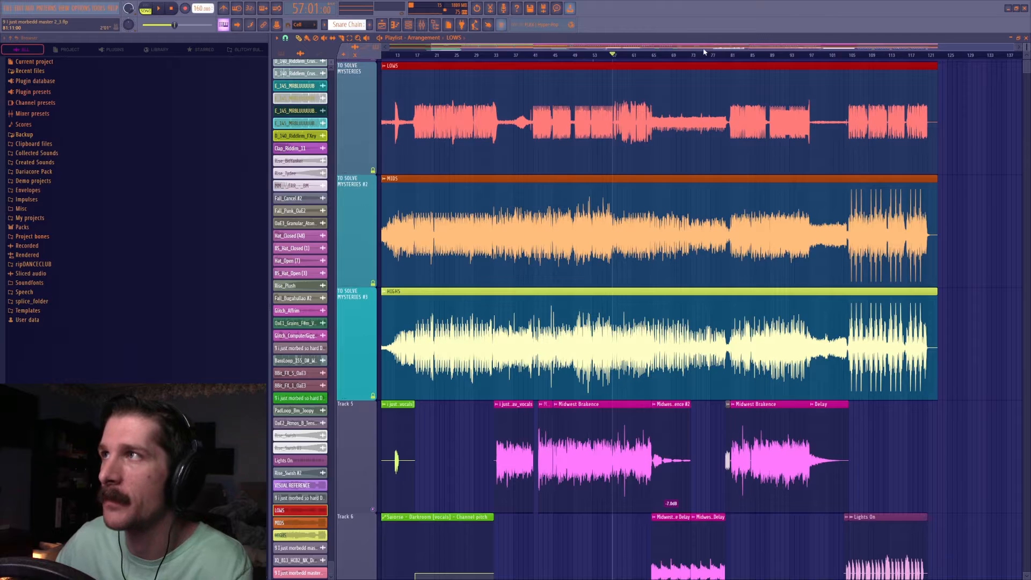
left_click_drag(706, 48, 726, 49)
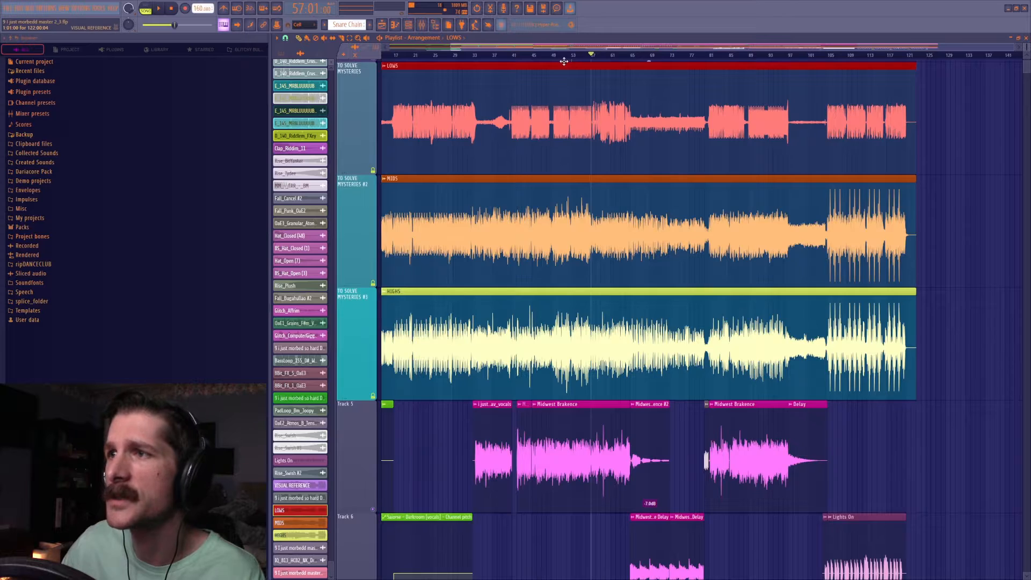
Solo the VISUAL REFERENCE track with the band tracks and compare its waveform against the LOWS, MIDS and HIGHS clips.
scroll(563, 62, "down", 3)
scroll(568, 62, "down", 2)
scroll(501, 139, "up", 4)
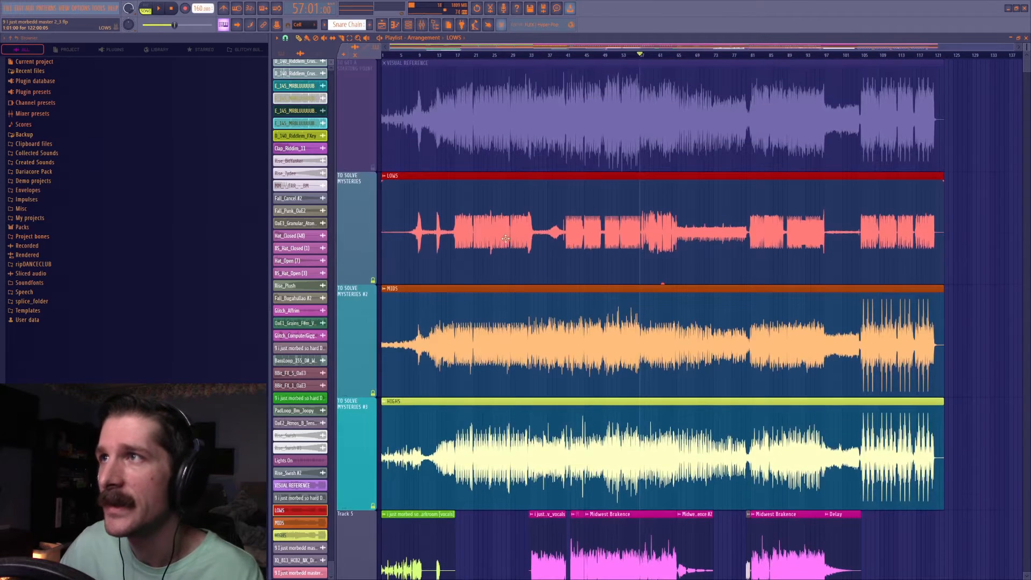
right_click(373, 169)
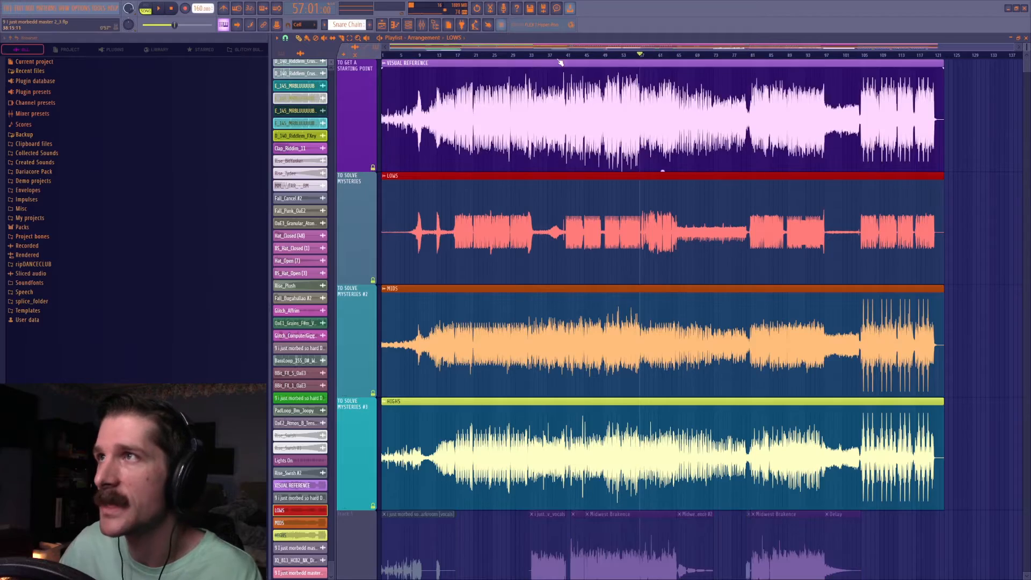
scroll(563, 63, "up", 4)
scroll(562, 62, "up", 3)
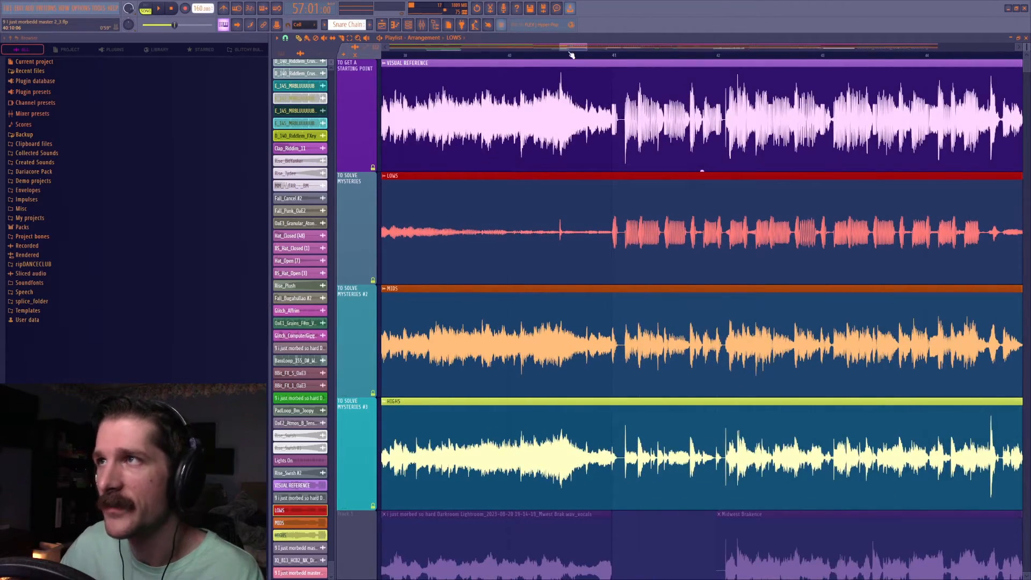
scroll(569, 56, "down", 8)
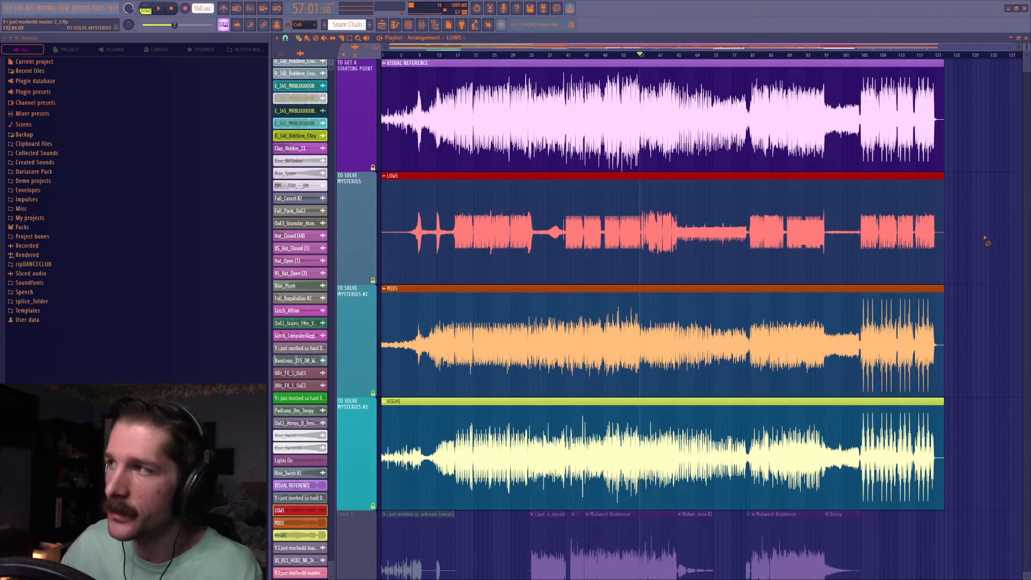
Delete the LOWS, MIDS and HIGHS clips along with their three TO SOLVE MYSTERIES tracks.
right_click(881, 253)
right_click(756, 371)
right_click(683, 430)
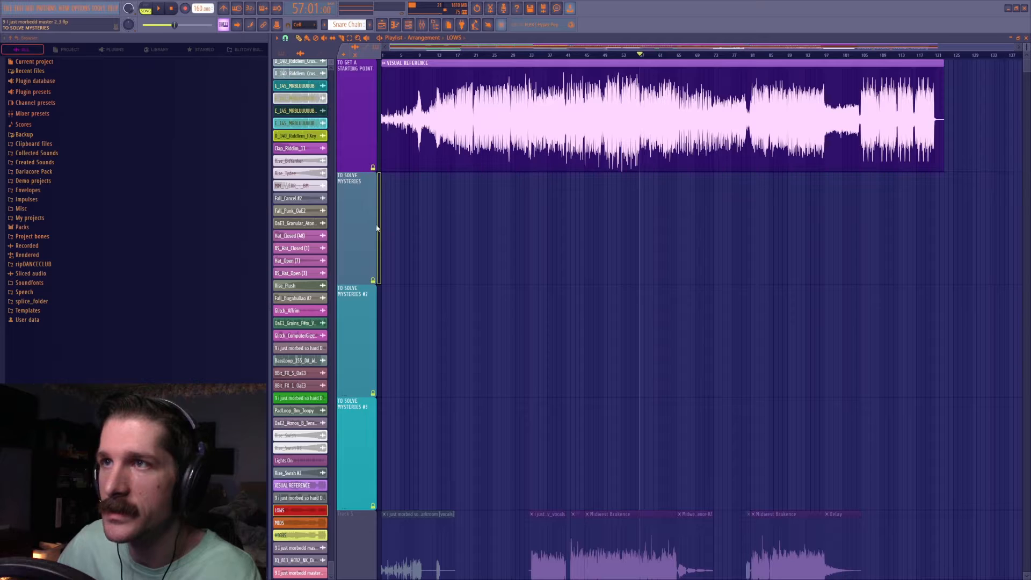
right_click(379, 433)
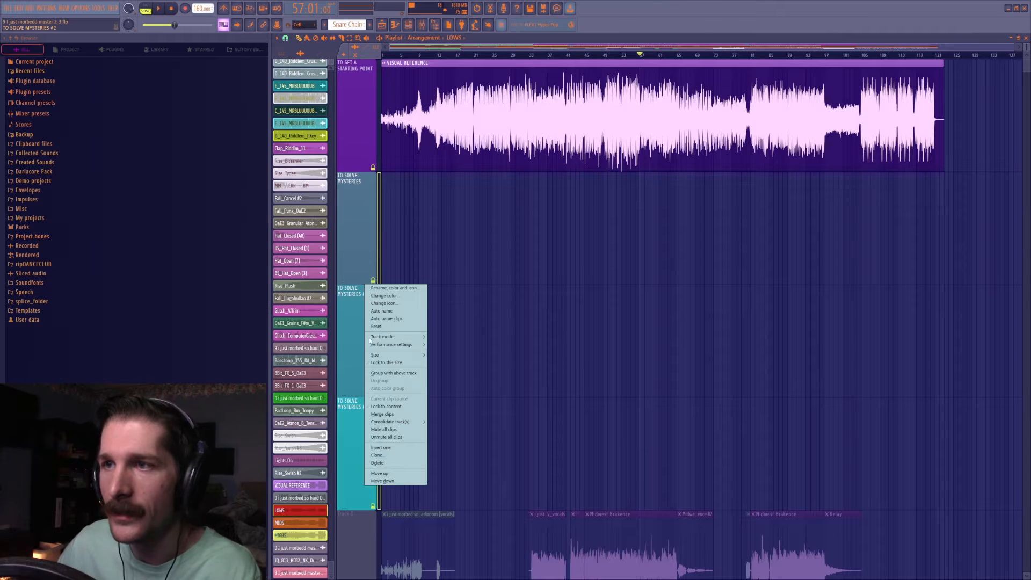
left_click(397, 465)
left_click(550, 336)
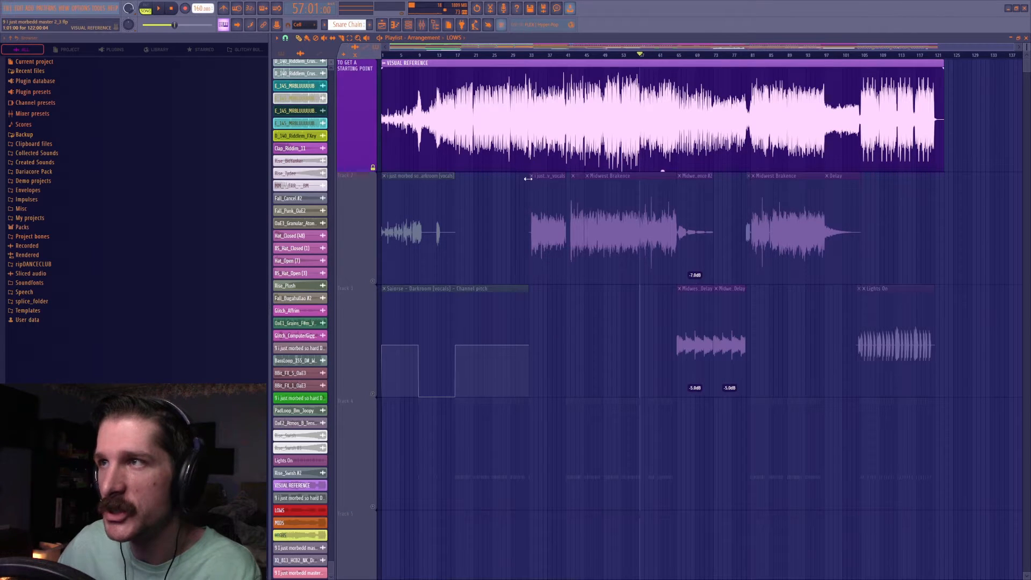
Mute the VISUAL REFERENCE track in favour of the song's own tracks and enlarge its track height above the compacted arrangement.
left_click(373, 167)
left_click(375, 282)
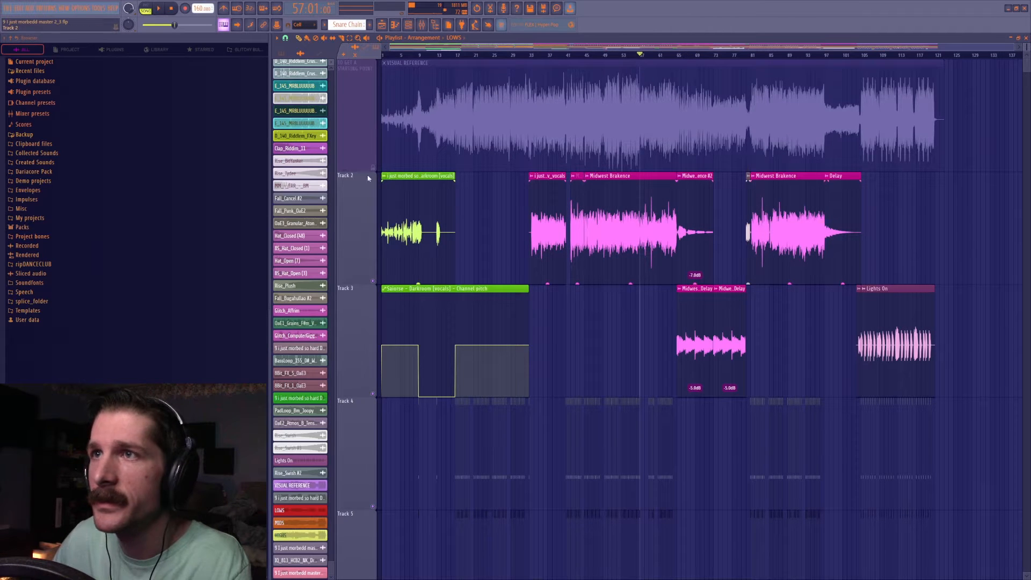
scroll(1026, 47, "down", 6)
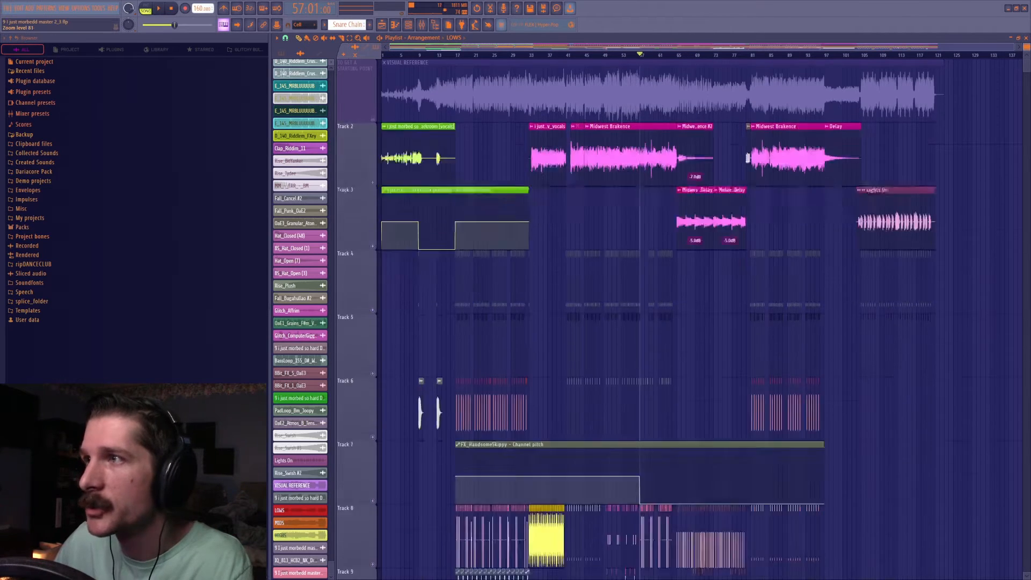
left_click_drag(1026, 48, 1026, 47)
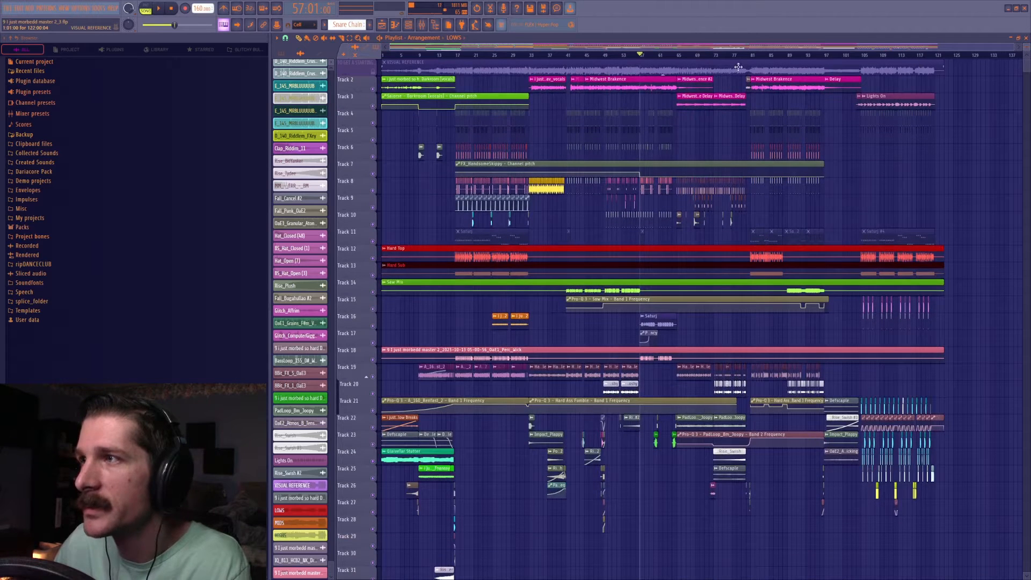
left_click_drag(362, 75, 352, 289)
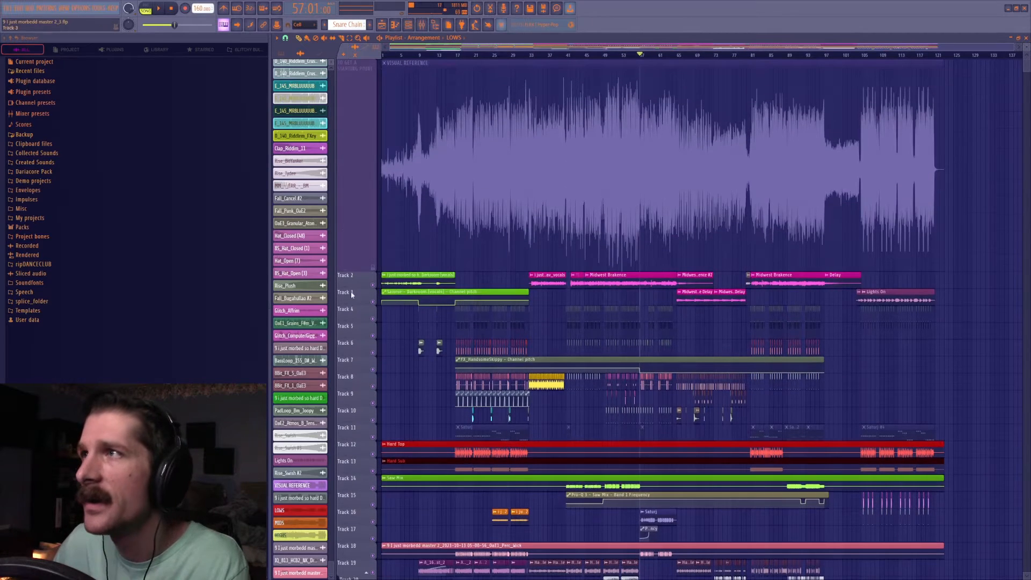
Place the playhead at bar 49 and examine the VISUAL REFERENCE waveform against the arrangement's tracks there.
left_click(604, 57)
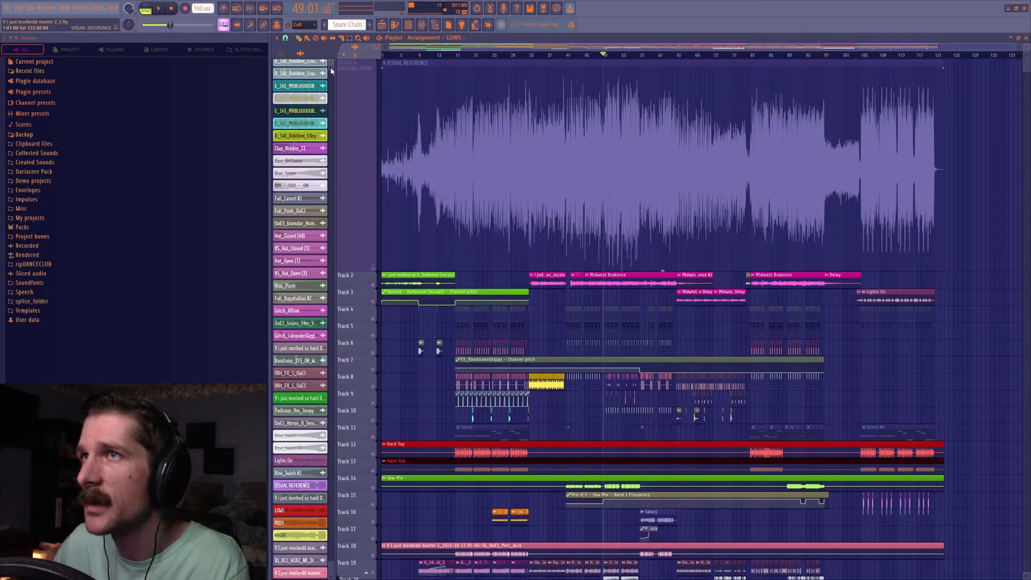
left_click(286, 38)
left_click(294, 160)
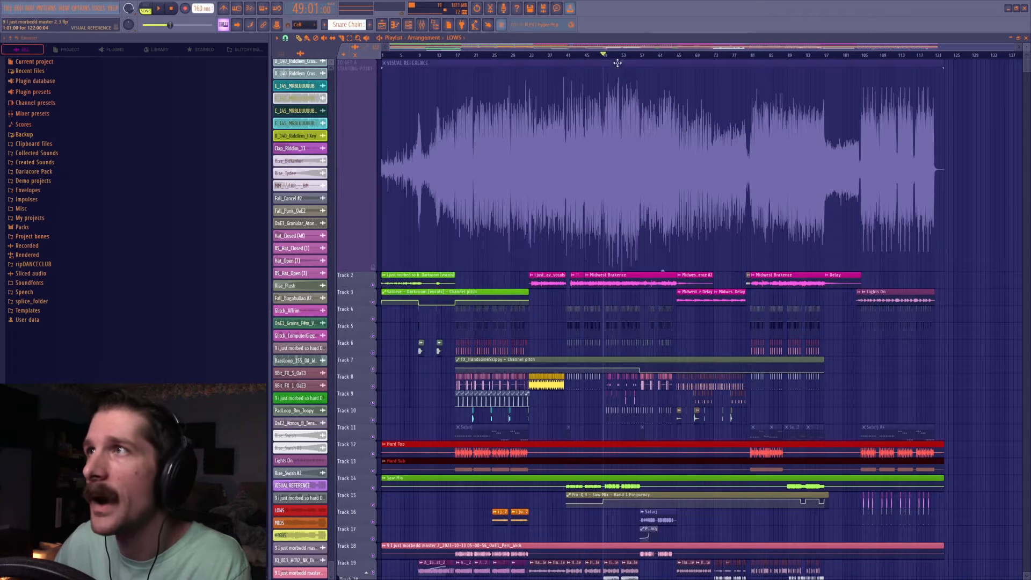
scroll(605, 54, "up", 5)
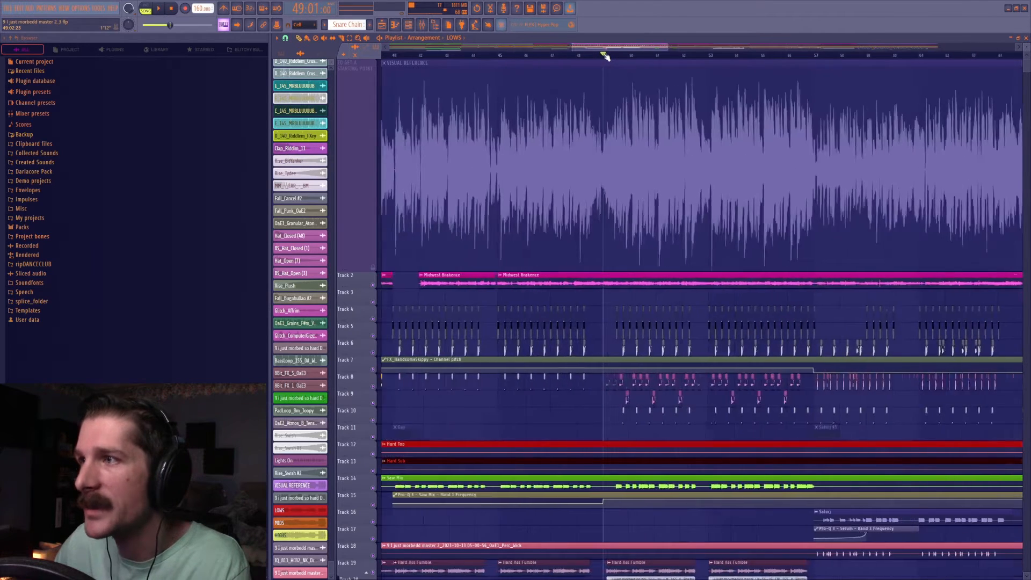
scroll(604, 56, "up", 3)
left_click_drag(608, 50, 622, 51)
scroll(623, 56, "down", 3)
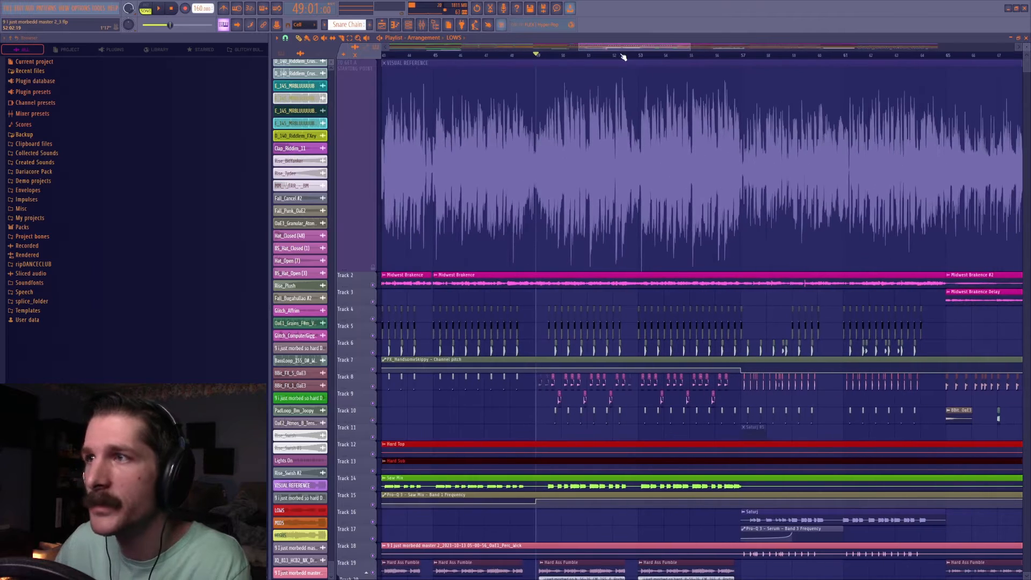
Examine the master track's effect chain by viewing Pro-Q 3, Pro-MB, Fruity Fast Dist and V-Clip one after another.
left_click(423, 26)
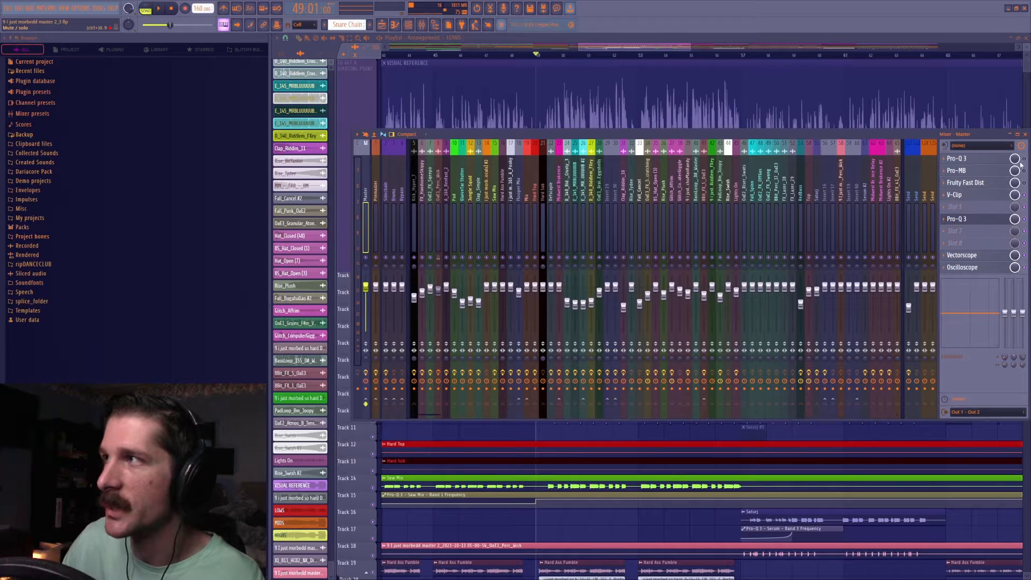
left_click(986, 160)
left_click(1025, 167)
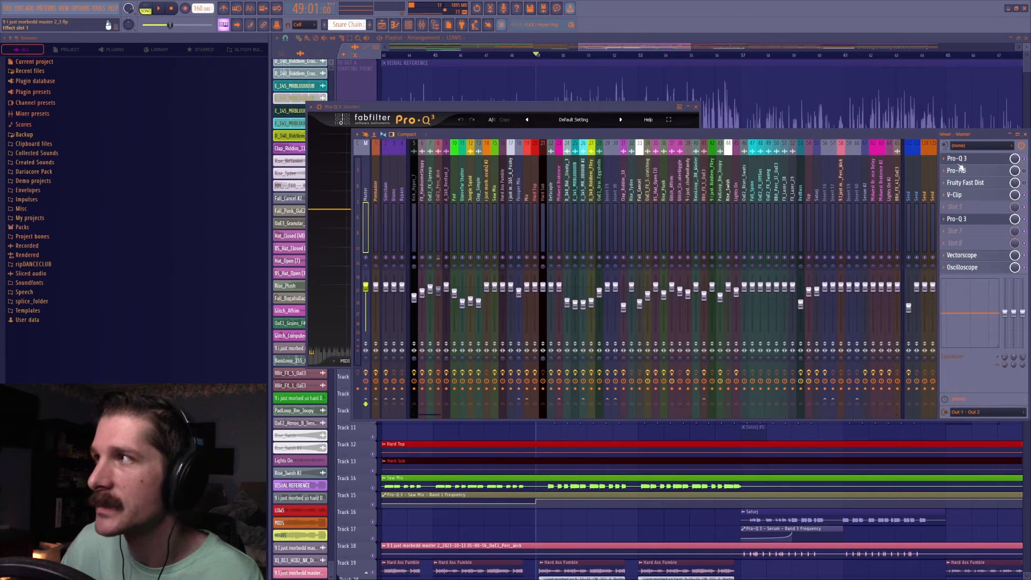
left_click(964, 161)
left_click(965, 161)
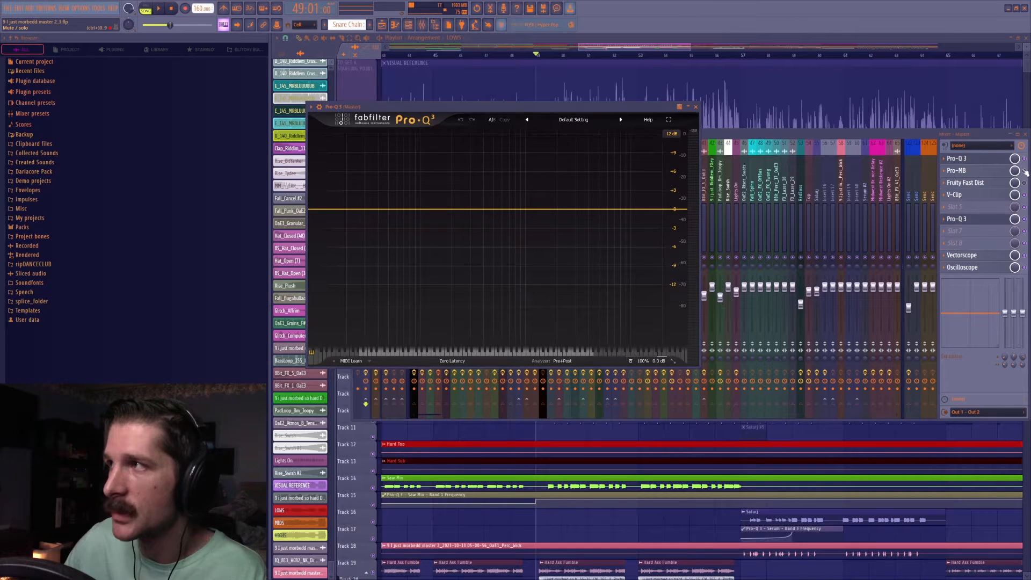
left_click(999, 171)
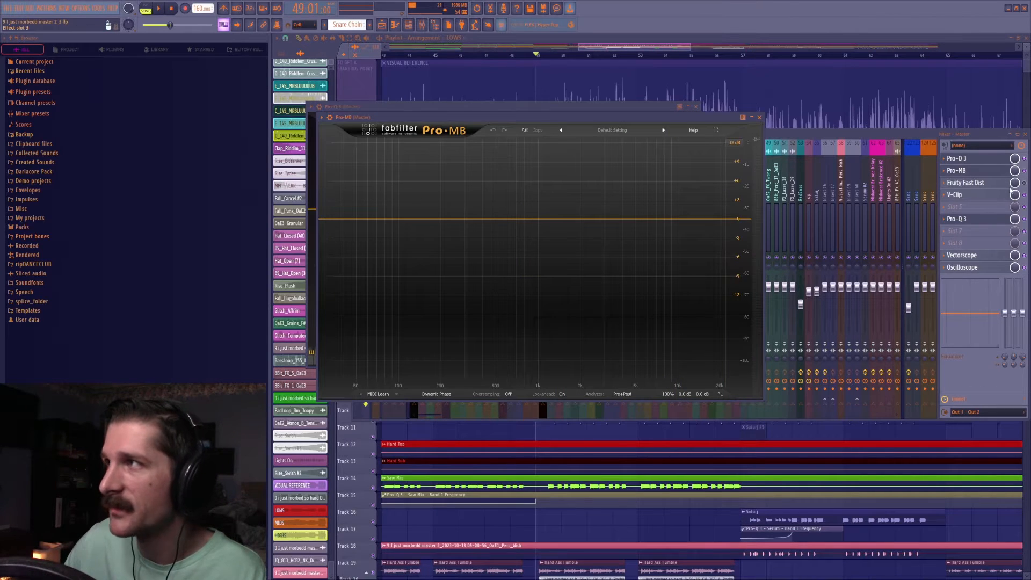
left_click(986, 183)
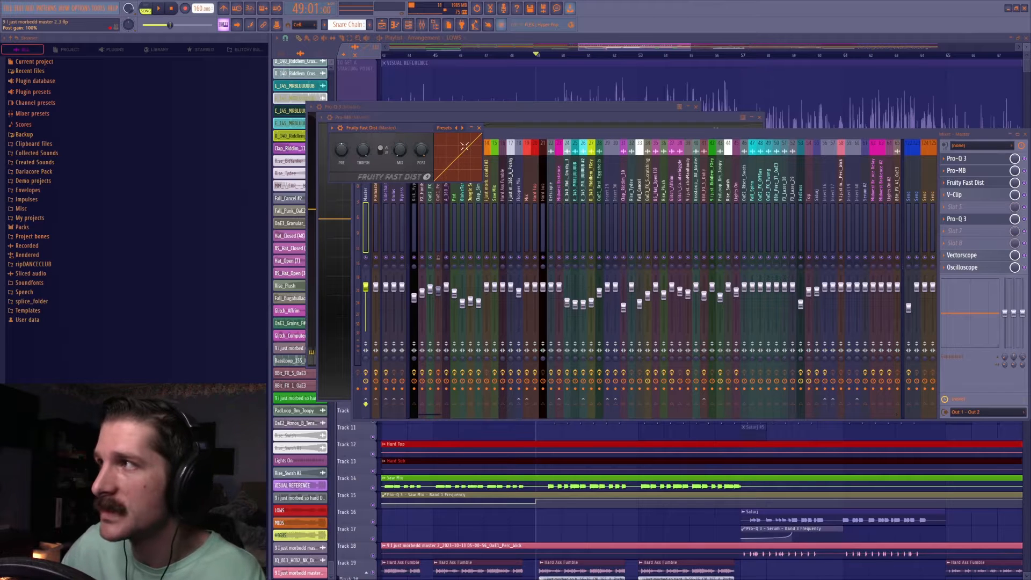
left_click(982, 197)
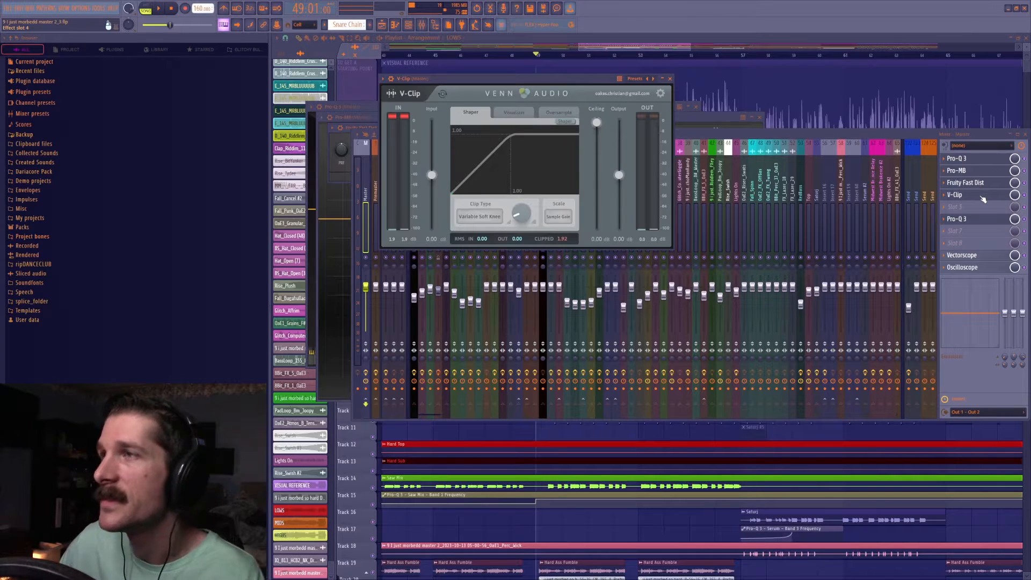
Delete the second Pro-Q 3 after V-Clip from the master's effect chain and bring V-Clip back into view.
left_click(947, 220)
left_click(958, 234)
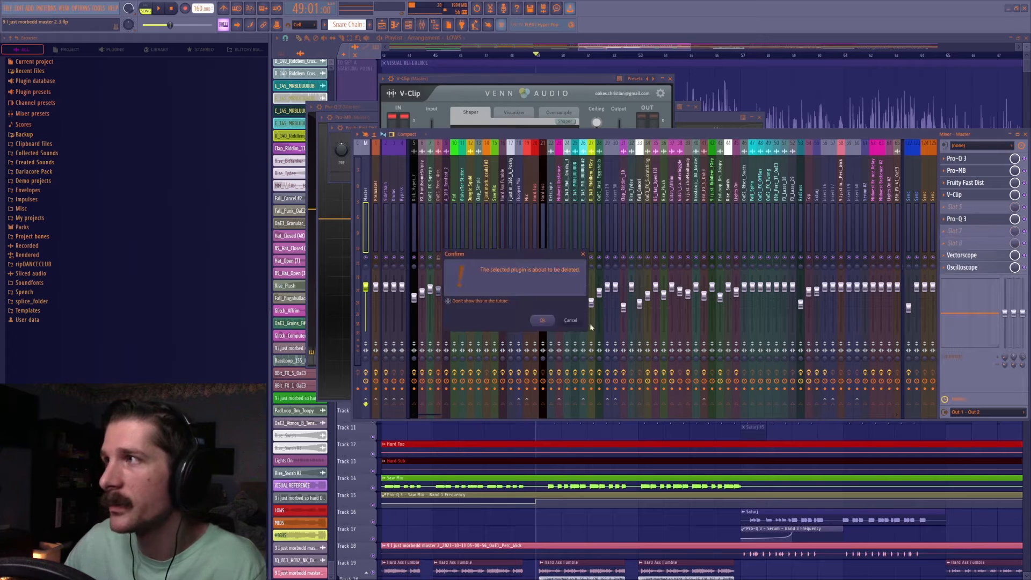
left_click(555, 321)
left_click(973, 197)
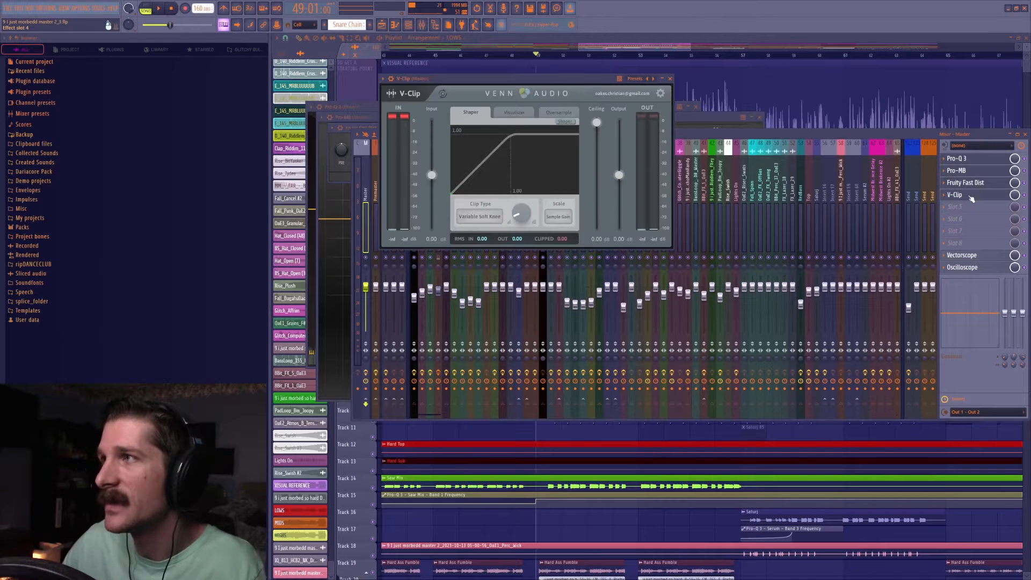
Load IMPusher Stereo into the master's empty slot 5 and replace it with Fruity Limiter.
left_click(944, 208)
mouse_move(948, 216)
left_click(770, 282)
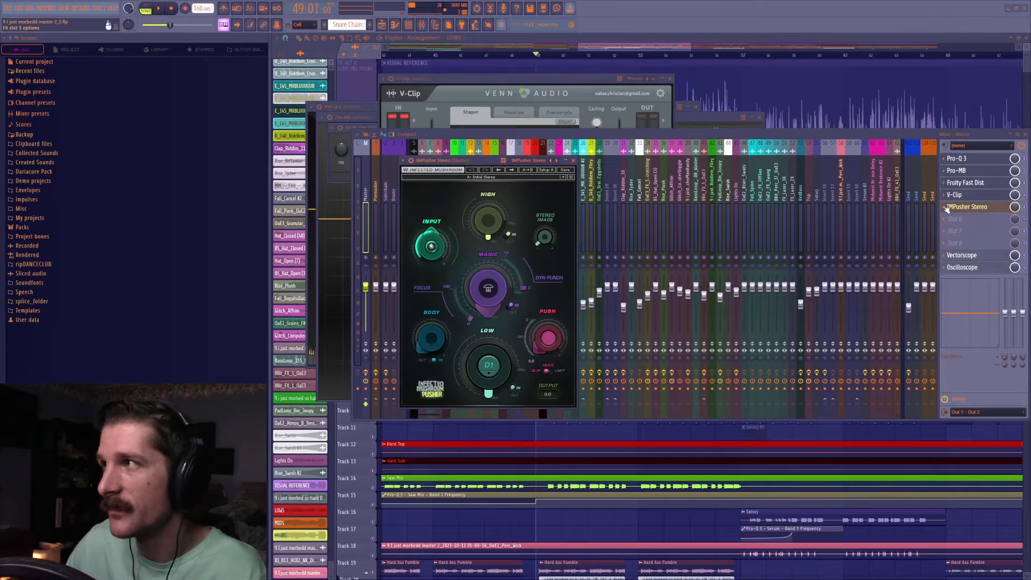
left_click(947, 210)
mouse_move(950, 217)
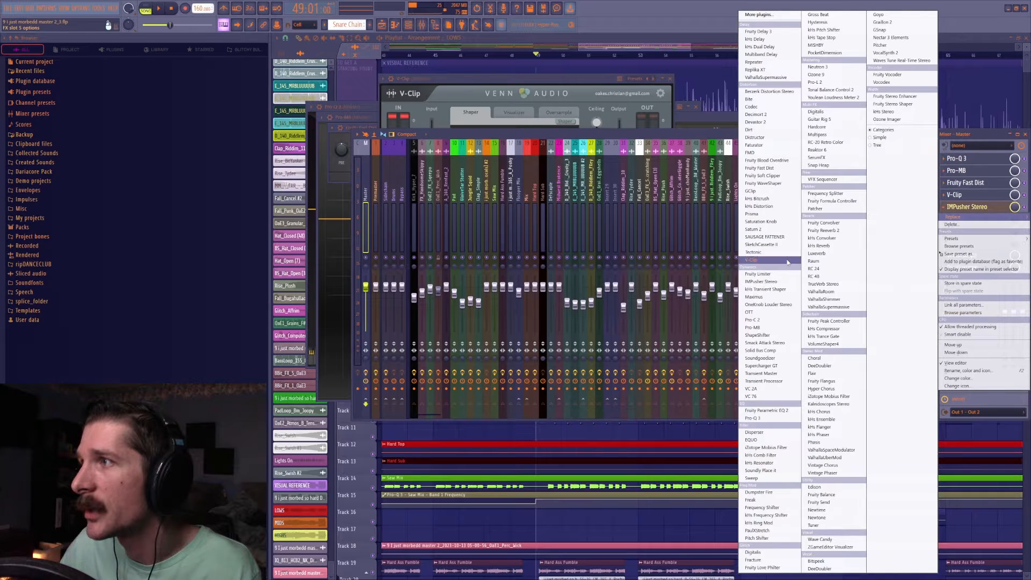
left_click(787, 274)
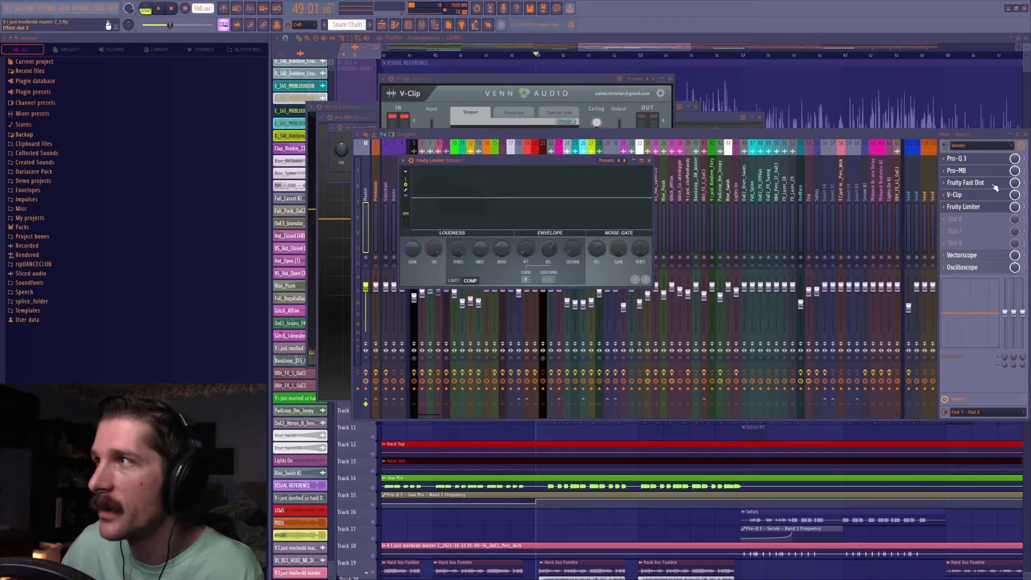
Swap Fruity Limiter for Pro-L 2 in the master's slot 5 and delete it from the chain.
left_click(949, 209)
mouse_move(952, 217)
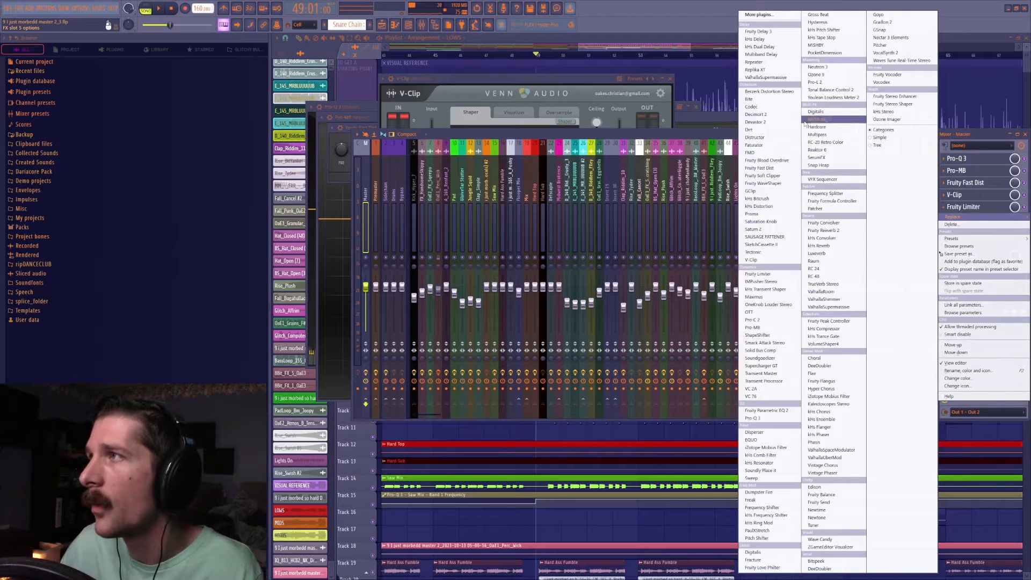
left_click(816, 82)
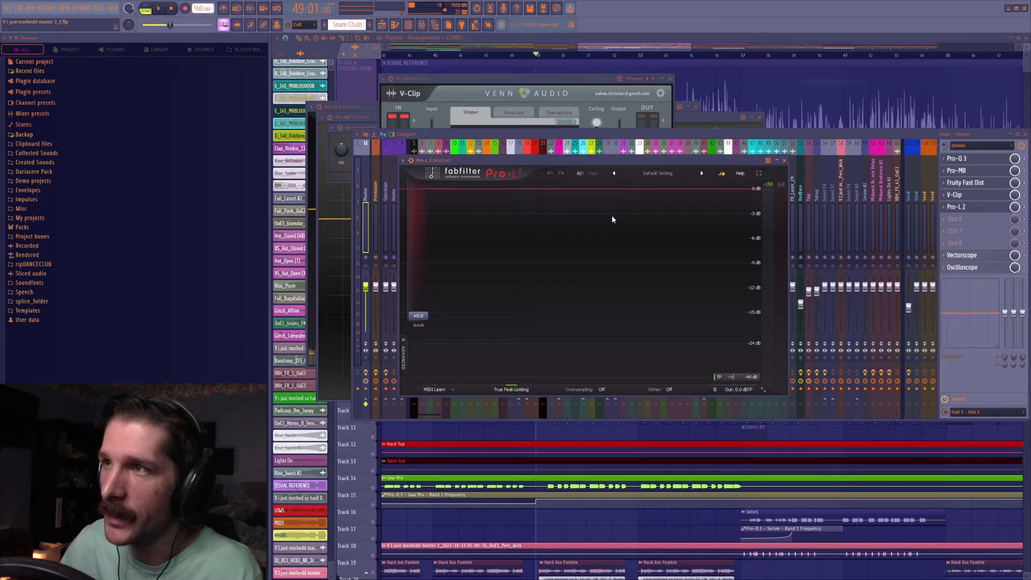
left_click(404, 161)
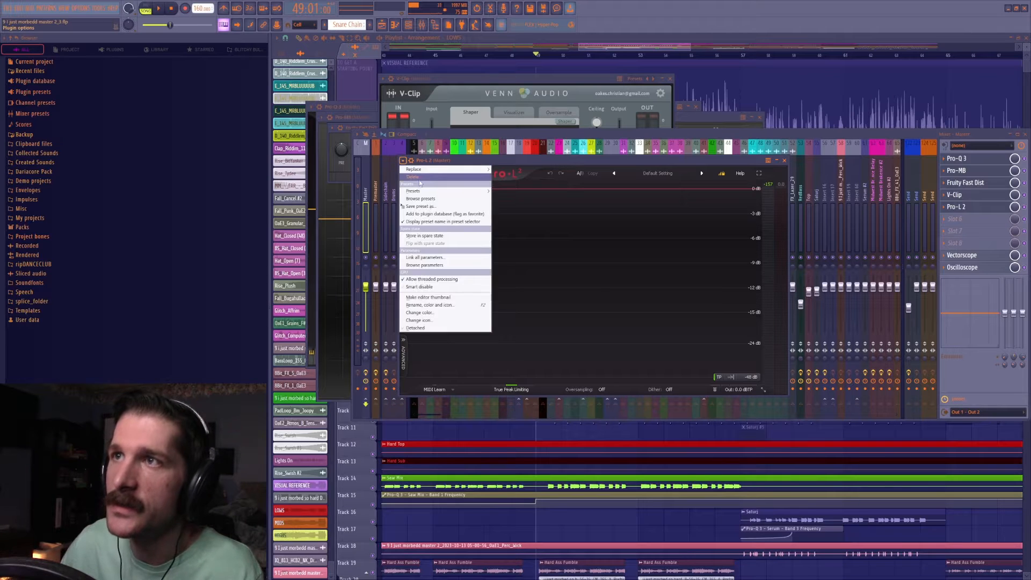
left_click(412, 182)
left_click(540, 321)
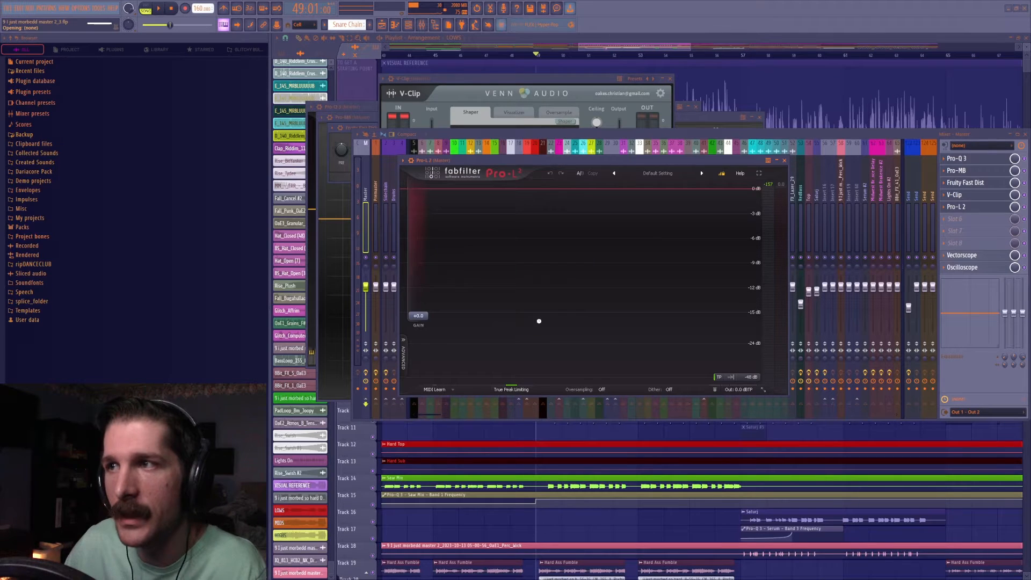
Review V-Clip and Pro-Q 3 on the master once more and return to the playlist arrangement.
left_click(536, 85)
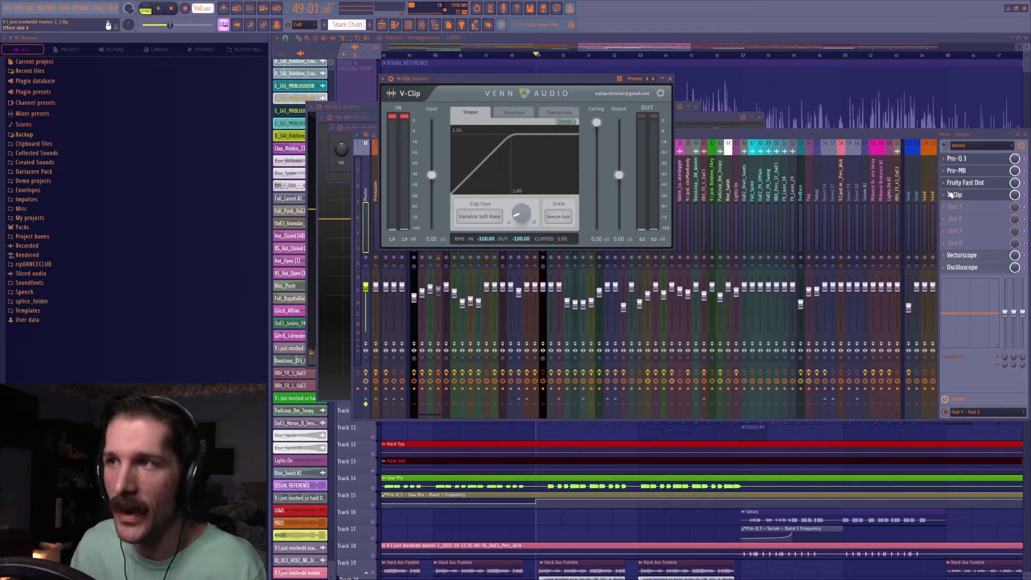
left_click(1026, 180)
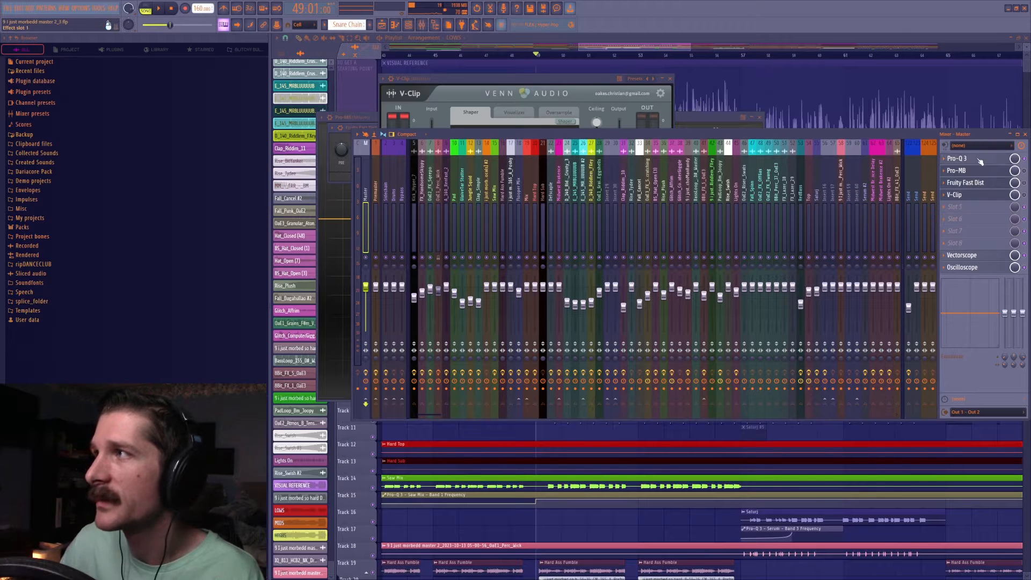
left_click(978, 160)
left_click(1028, 173)
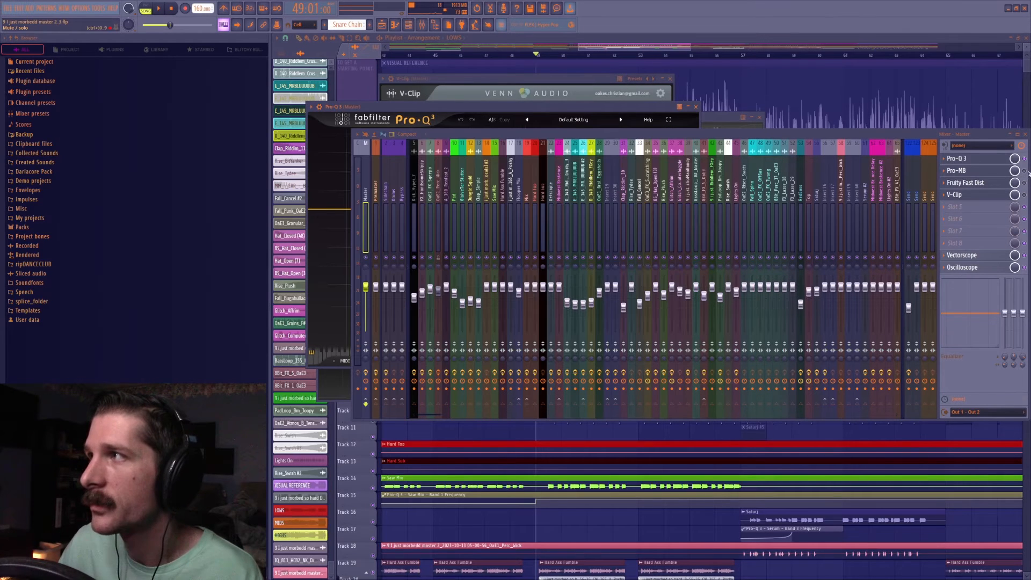
left_click(607, 43)
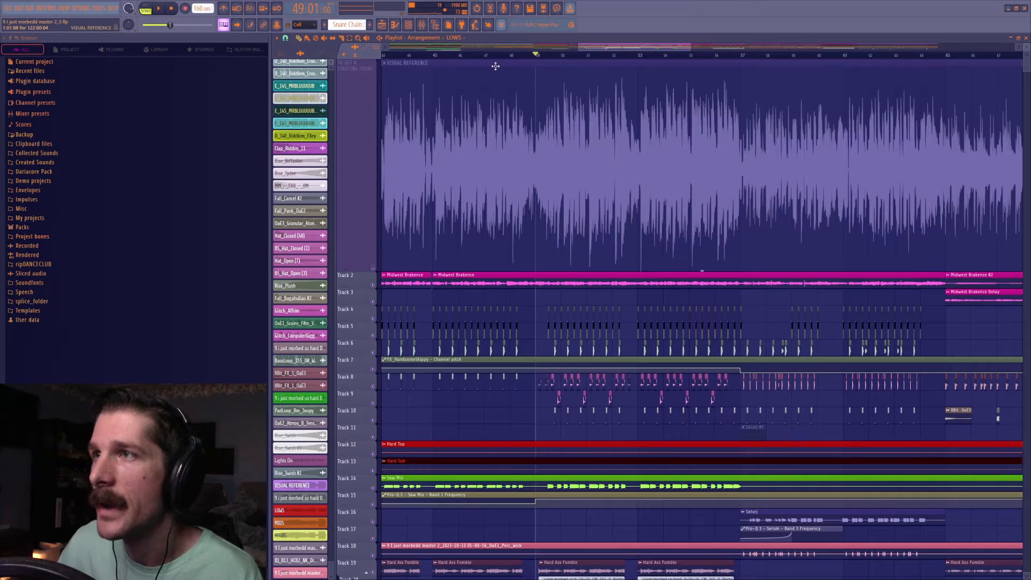
key("F9")
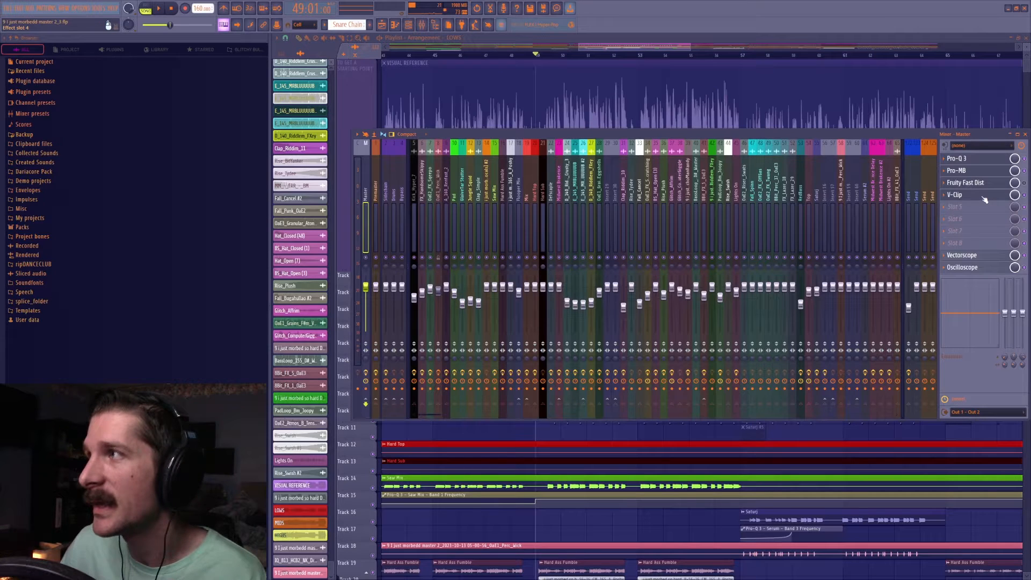
left_click(984, 197)
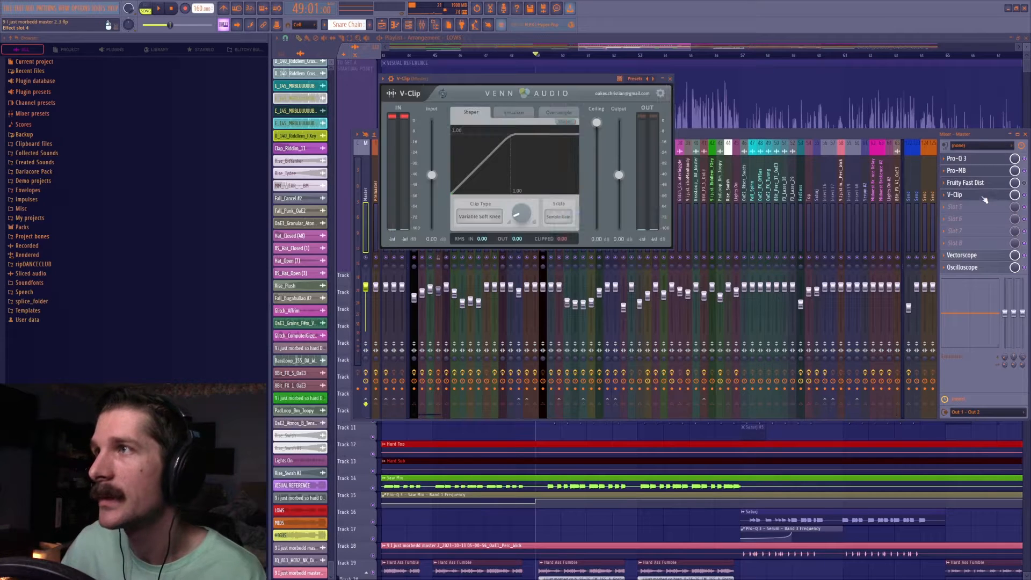
left_click(1027, 173)
left_click(838, 99)
Play the song from bar 49 and examine the tracks below the VISUAL REFERENCE waveform.
scroll(589, 63, "up", 3)
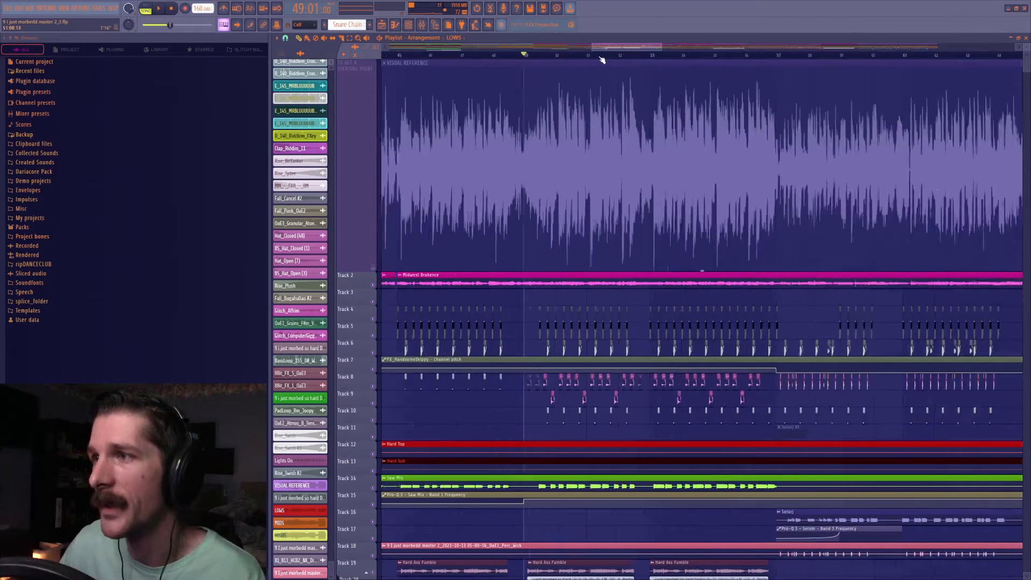
key("space")
scroll(634, 236, "down", 2)
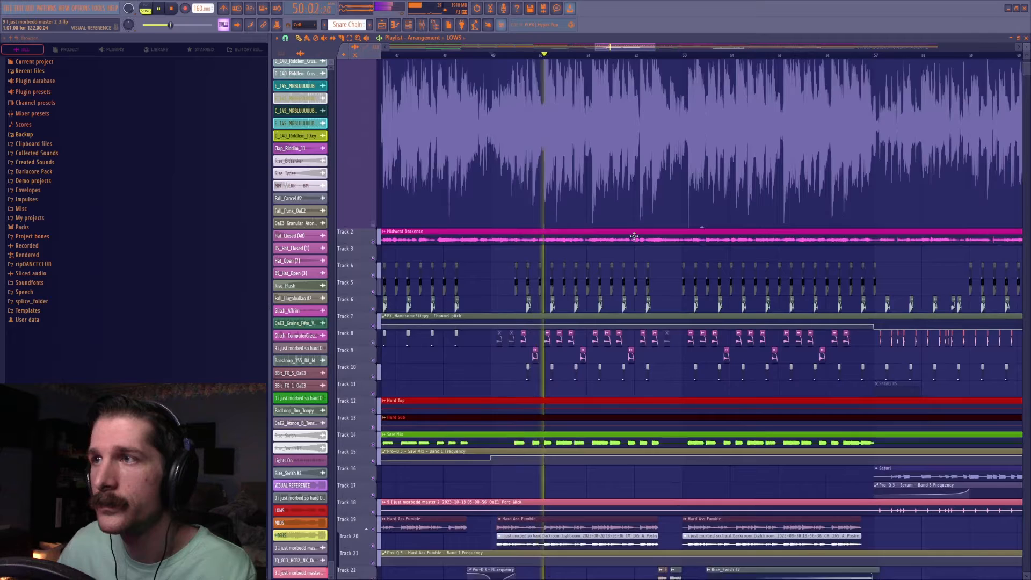
scroll(634, 237, "down", 2)
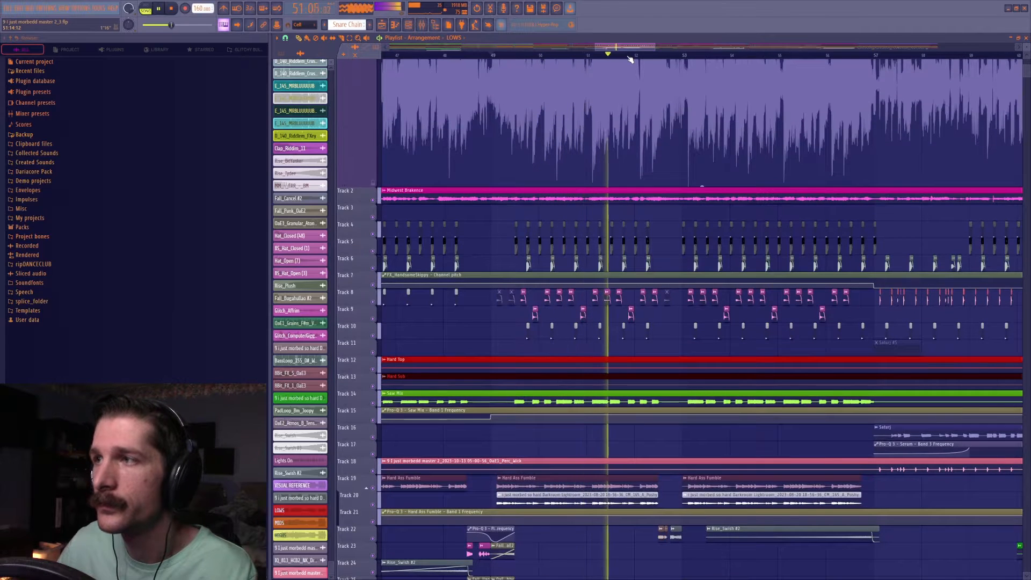
scroll(647, 146, "down", 4)
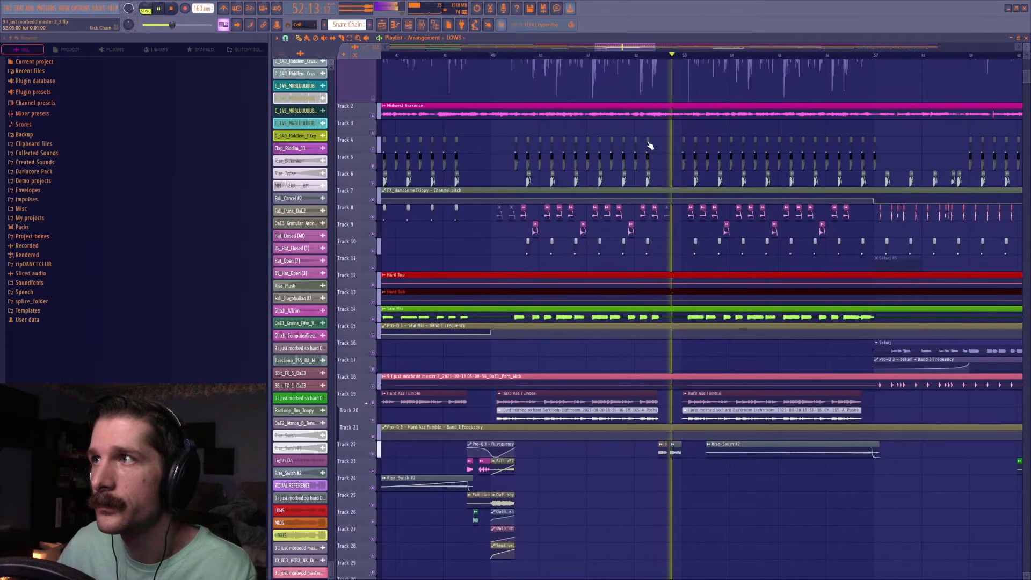
key("space")
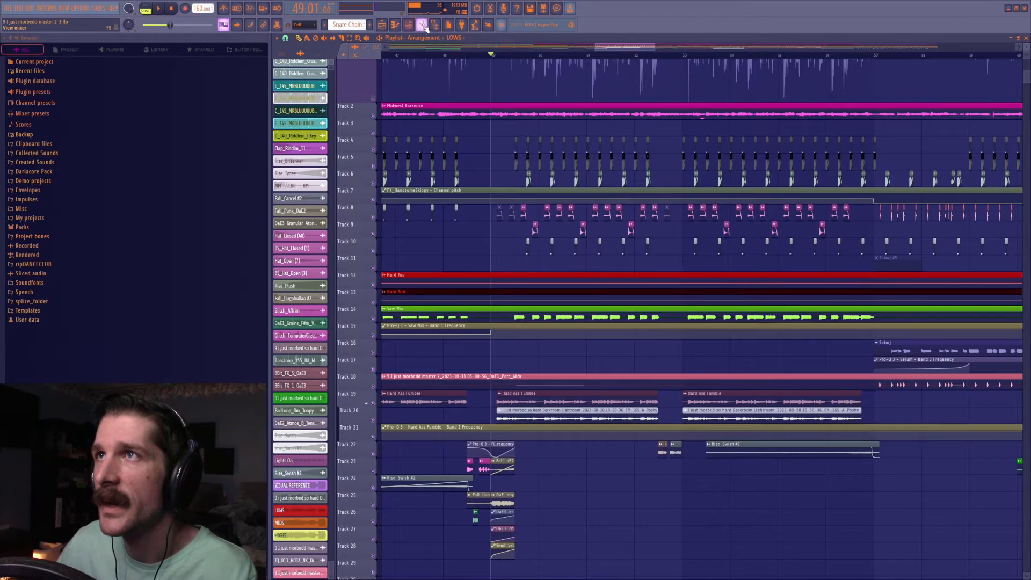
Play the song from bar 49 with the master's V-Clip open to watch its input and output levels.
left_click(422, 25)
left_click(955, 195)
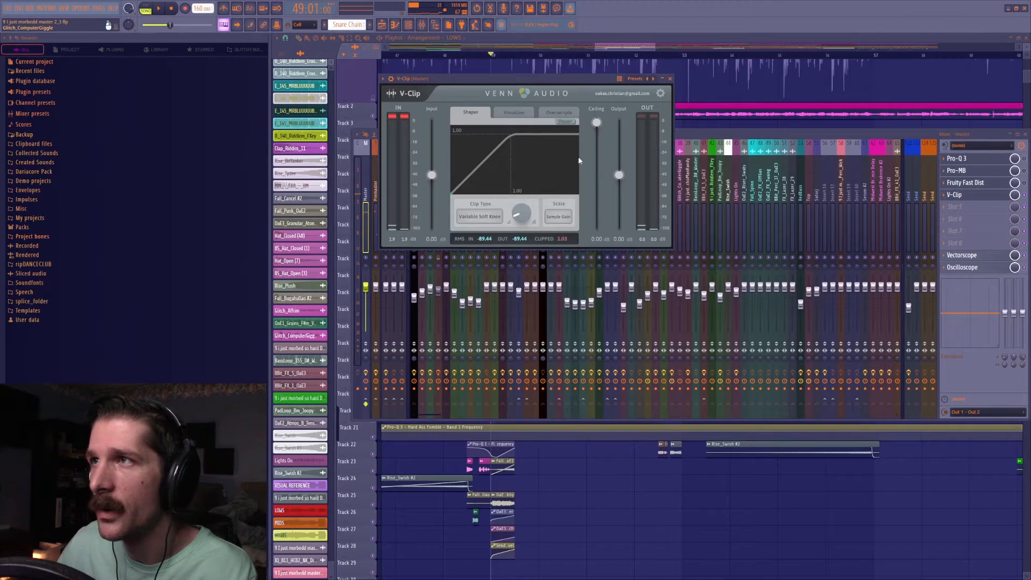
key("space")
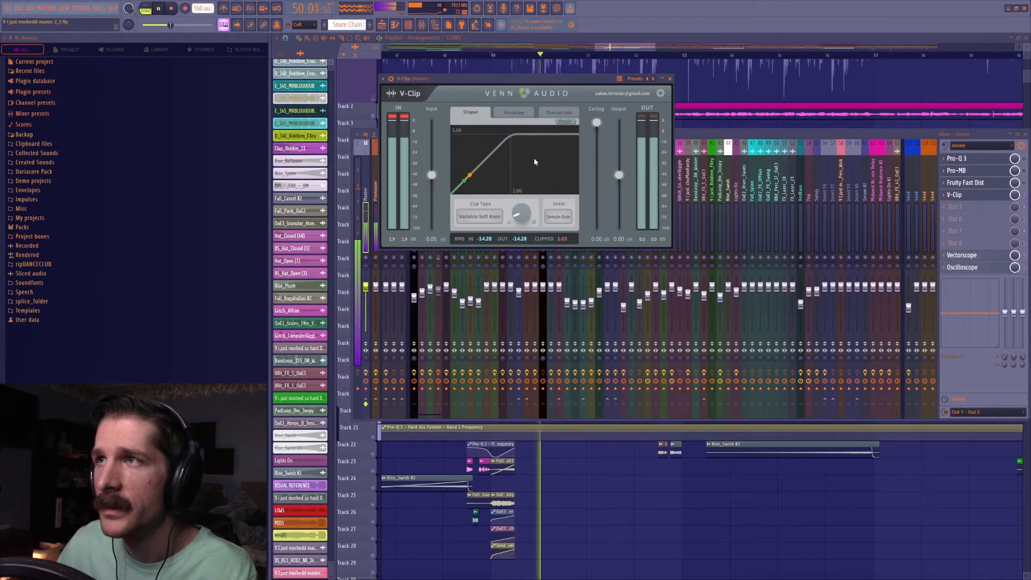
key("space")
Try a lower V-Clip ceiling, reset it to 0.00 dB, and raise the input gain to about 14 dB during playback.
left_click_drag(596, 123, 596, 149)
double_click(596, 149)
left_click_drag(433, 175, 450, 160)
key("space")
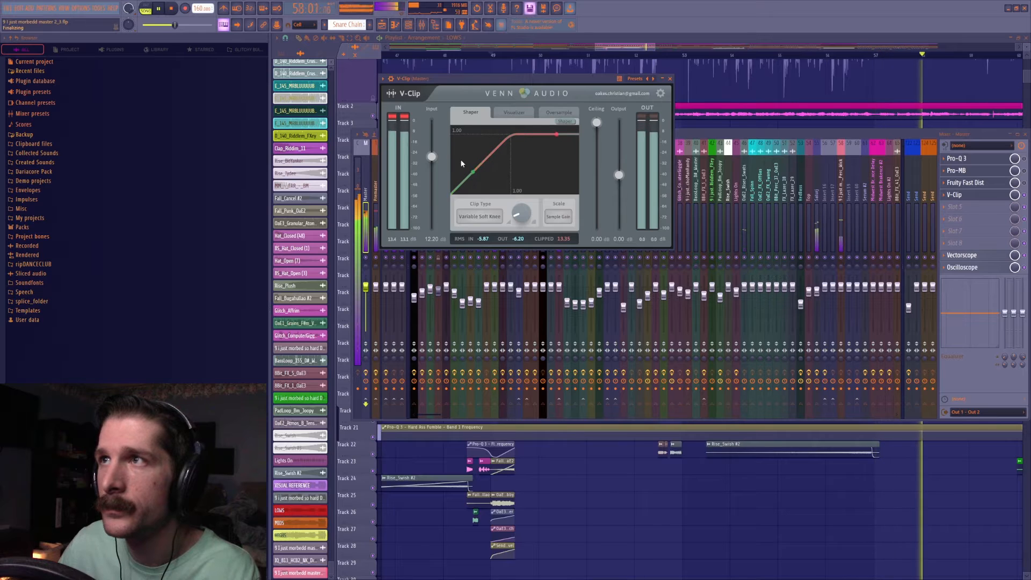
left_click_drag(433, 156, 456, 158)
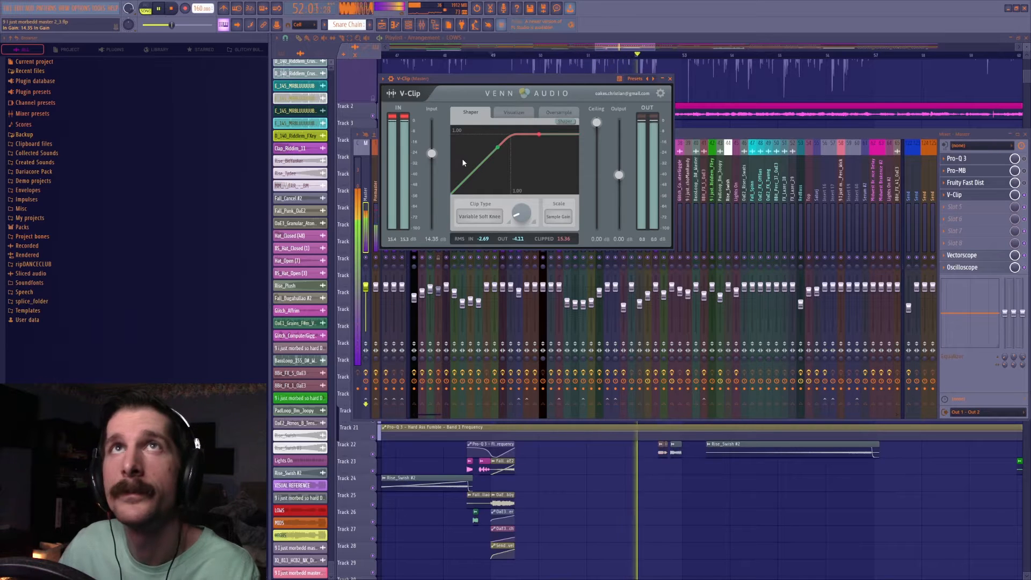
key("space")
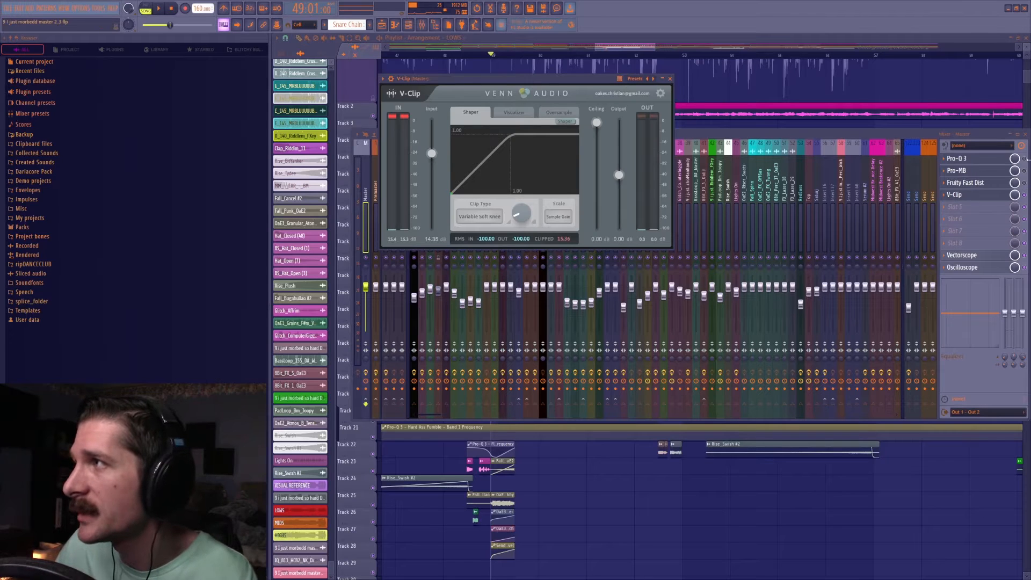
Open the master's Pro-Q 3 and play the song from bar 49 to observe its frequency spectrum.
left_click(1027, 162)
left_click(991, 161)
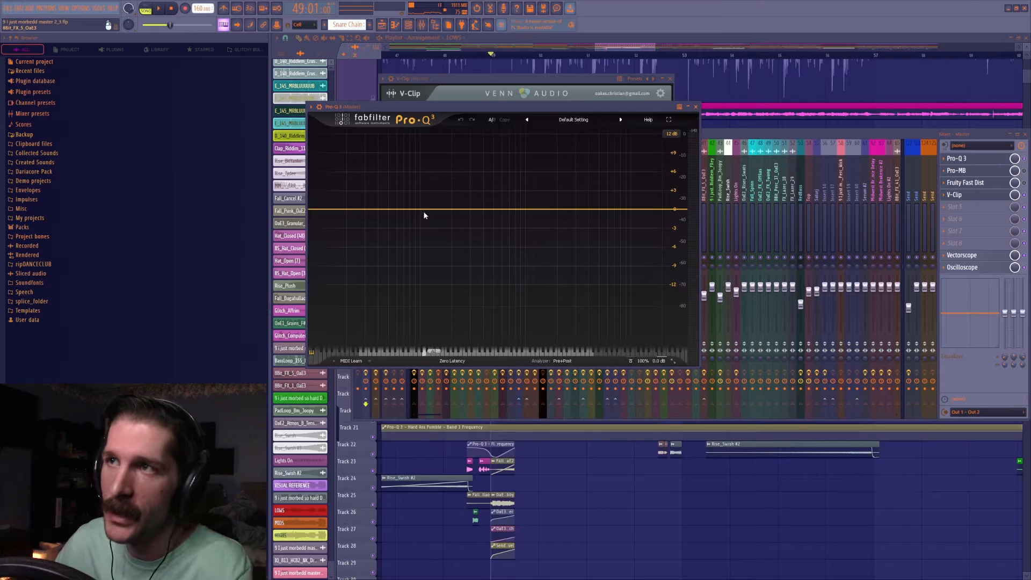
key("space")
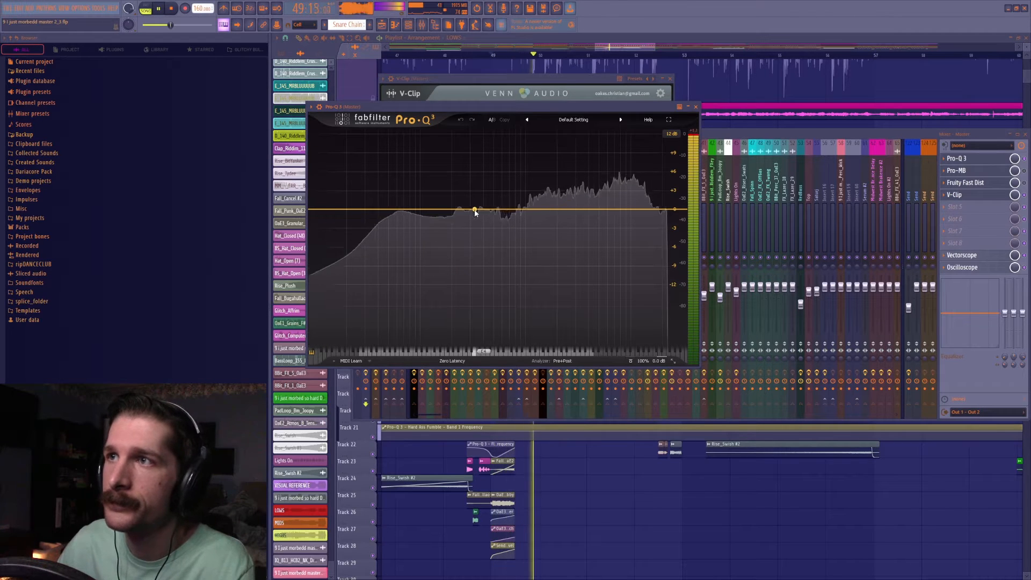
key("space")
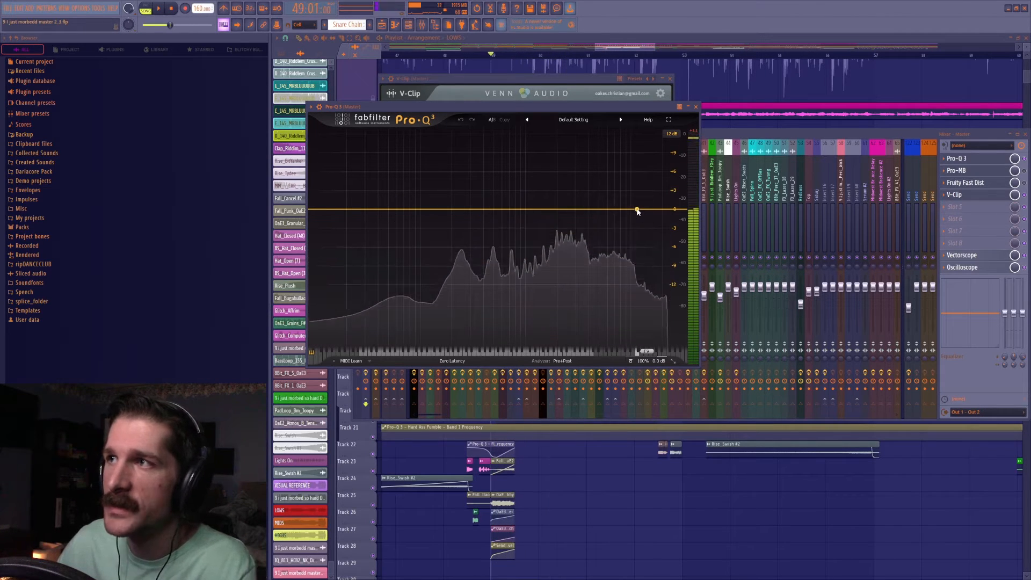
Try a slight high-frequency cut band in the master's Pro-Q 3 and remove it.
double_click(616, 209)
mouse_move(615, 208)
left_mouse_down()
mouse_move(593, 219)
mouse_move(608, 218)
left_mouse_up()
scroll(609, 215, "up", 8)
left_click(674, 310)
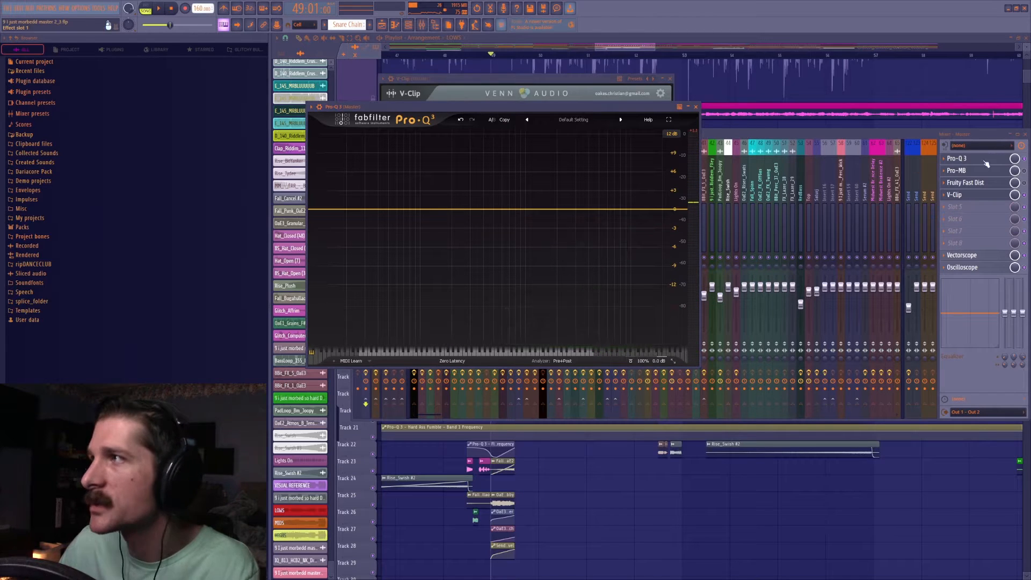
Add a gentle high-shelf cut in the master's Pro-Q 3 and adjust its slope during playback.
left_click(980, 171)
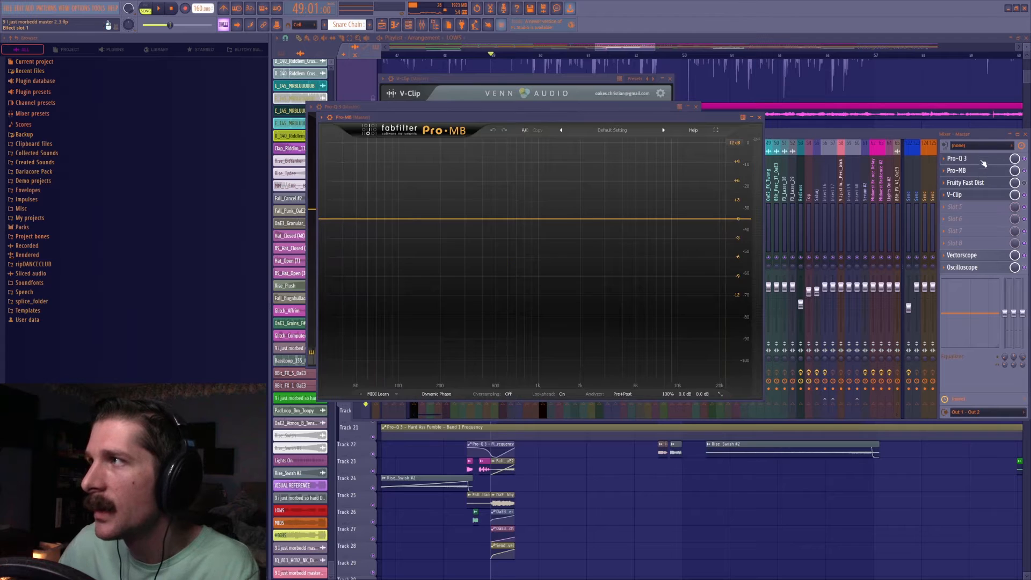
left_click(983, 161)
left_click_drag(630, 210, 583, 224)
key("space")
scroll(573, 223, "up", 3)
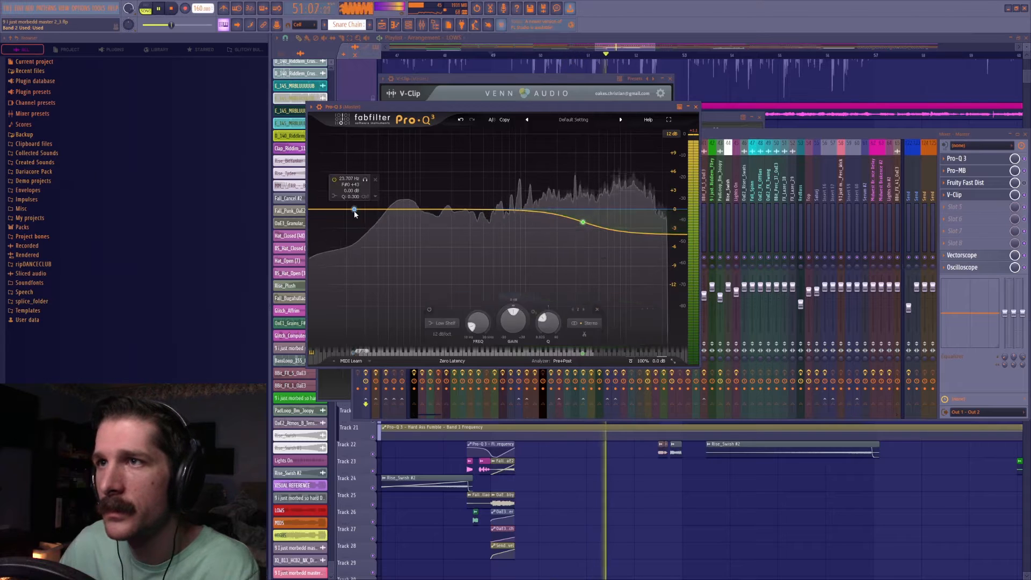
Add a low-shelf band at about 68 Hz with 0.00 dB gain in Pro-Q 3 and stop playback.
left_click(354, 210)
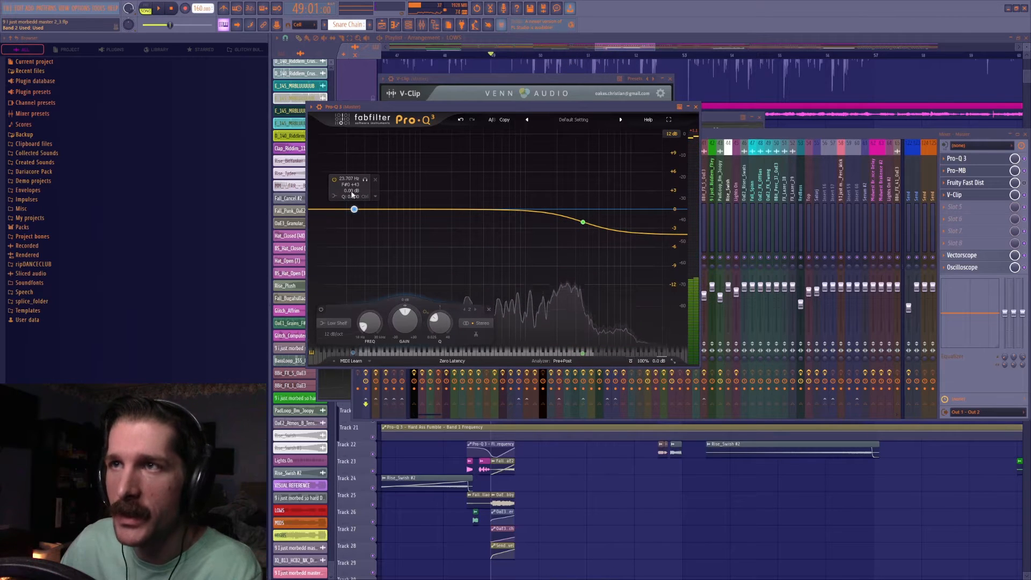
left_click_drag(355, 210, 416, 187)
left_click(404, 180)
key("space")
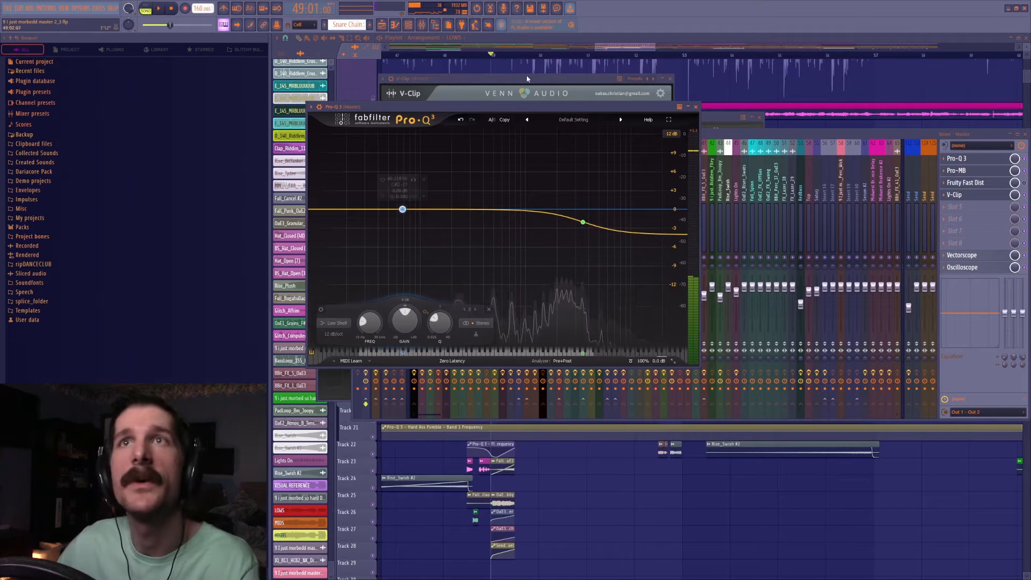
Show the master's Vectorscope and Oscilloscope displays side by side over the mixer and save the project.
left_click(979, 257)
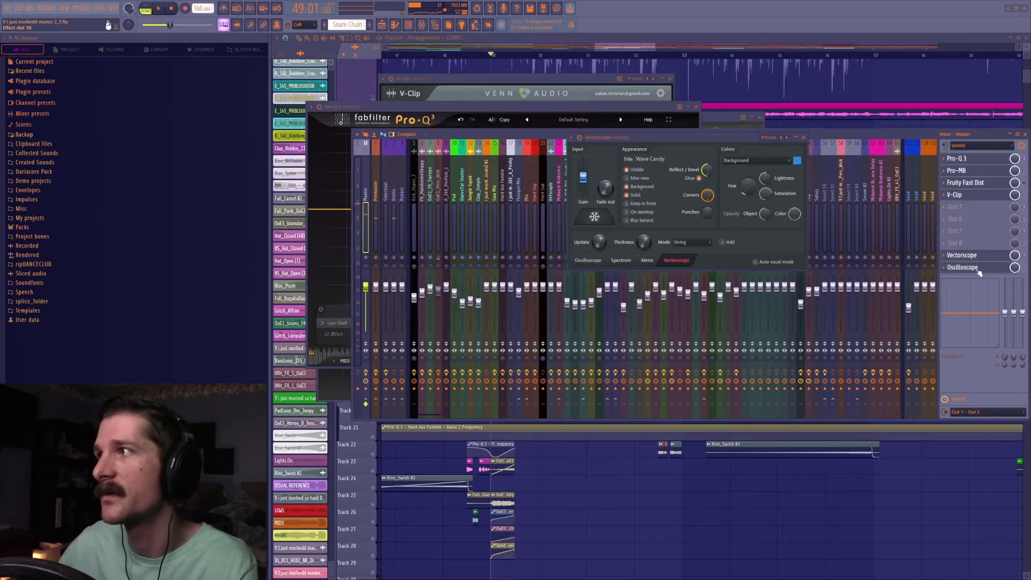
left_click(978, 267)
left_click_drag(291, 90, 829, 203)
left_click(804, 138)
left_click(976, 257)
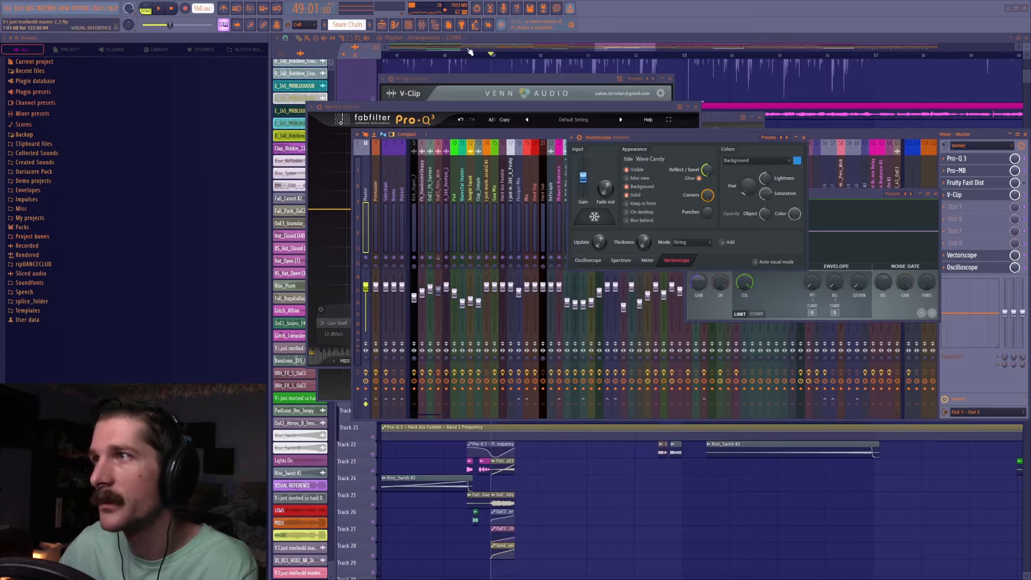
left_click_drag(207, 1, 445, 244)
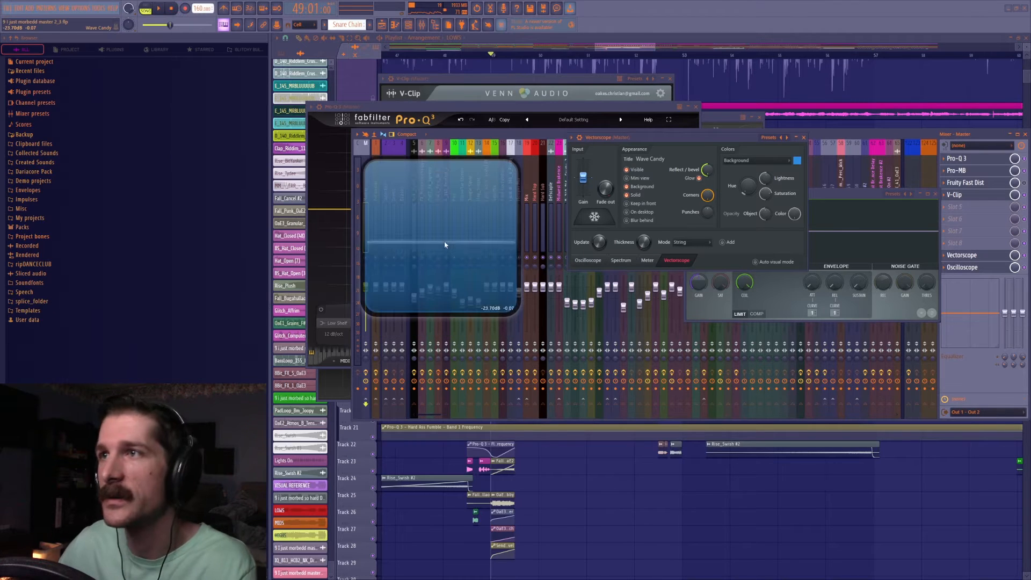
left_click(805, 138)
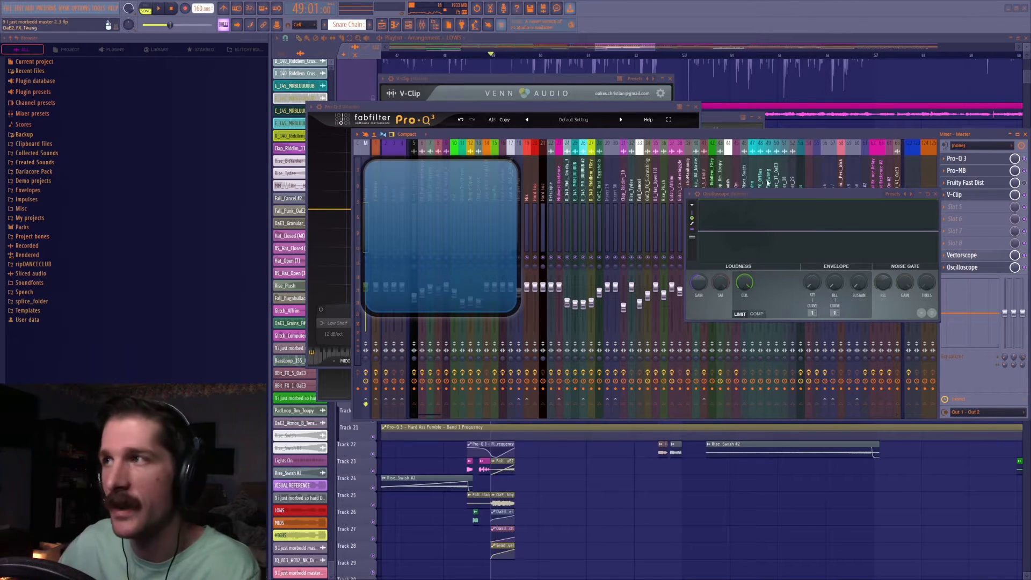
left_click_drag(449, 198, 486, 220)
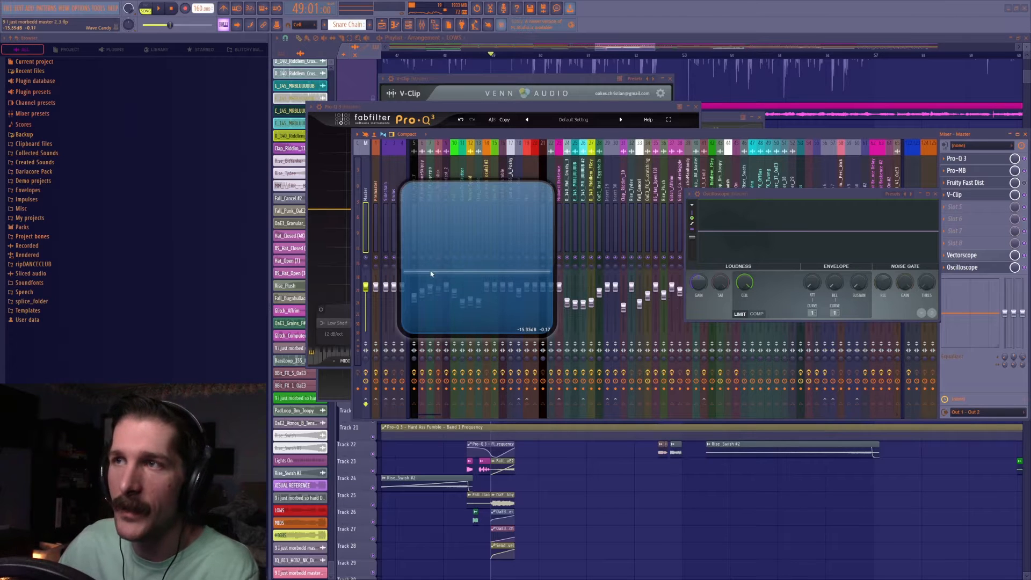
left_click_drag(812, 199, 775, 202)
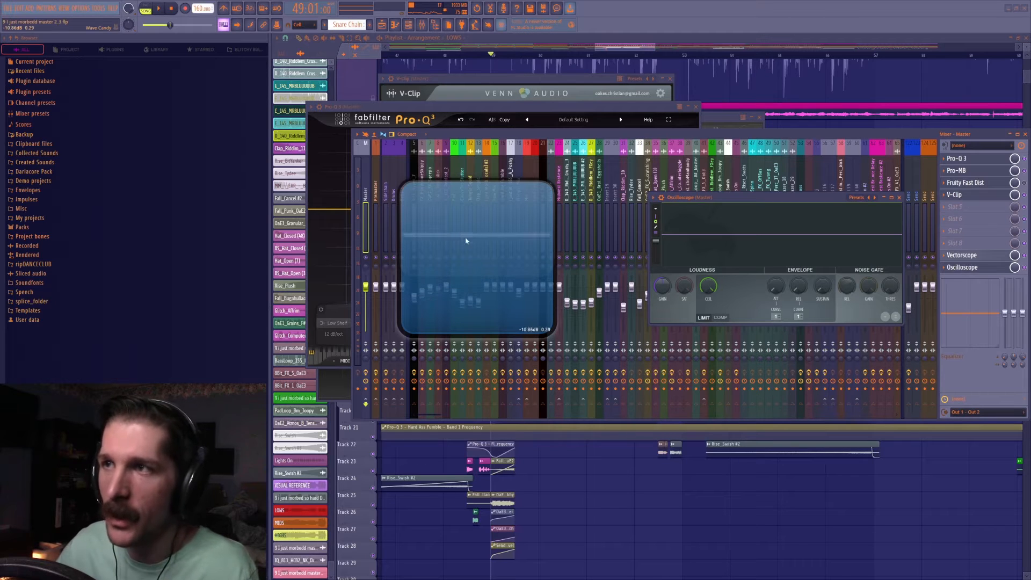
key("ctrl+s")
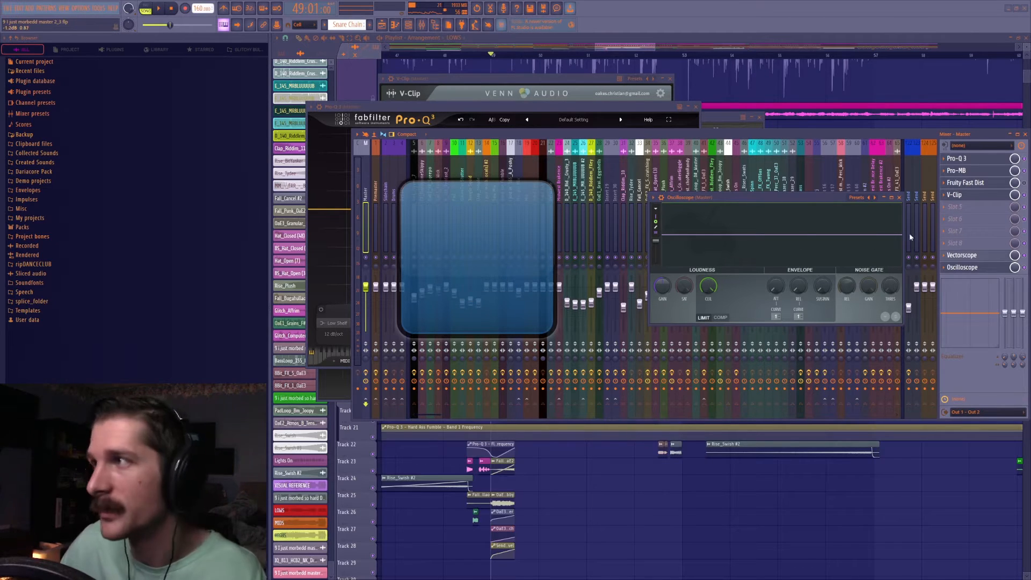
Open the master's V-Clip and place the vectorscope and oscilloscope displays below it.
left_click(1004, 199)
left_click_drag(467, 203, 472, 314)
left_click_drag(712, 200, 699, 275)
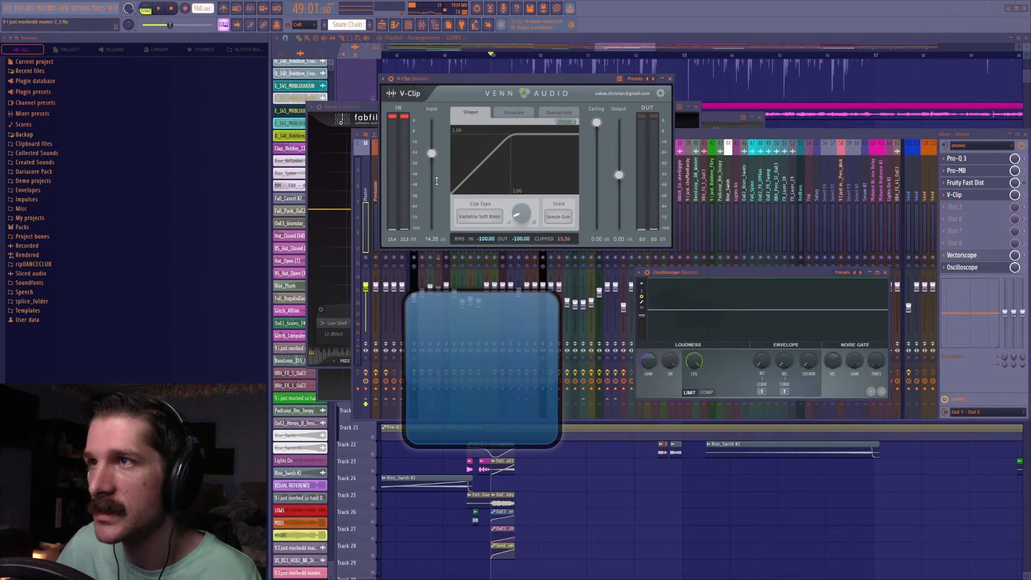
Compare V-Clip input gains of about 9.8 dB and 16 dB during playback, and settle on 13.01 dB.
key("space")
left_click_drag(431, 154, 472, 162)
left_click_drag(472, 161, 477, 160)
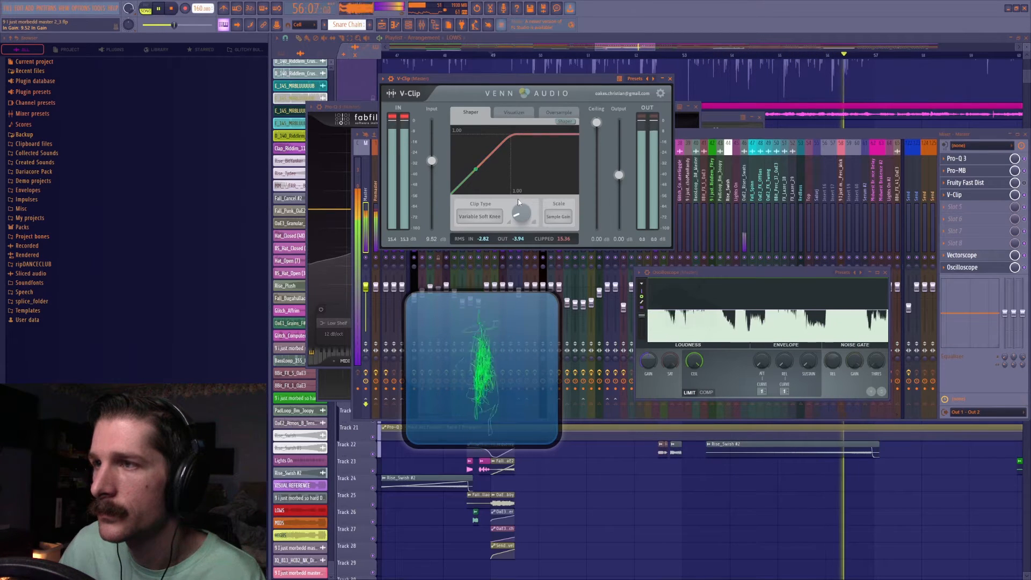
key("space")
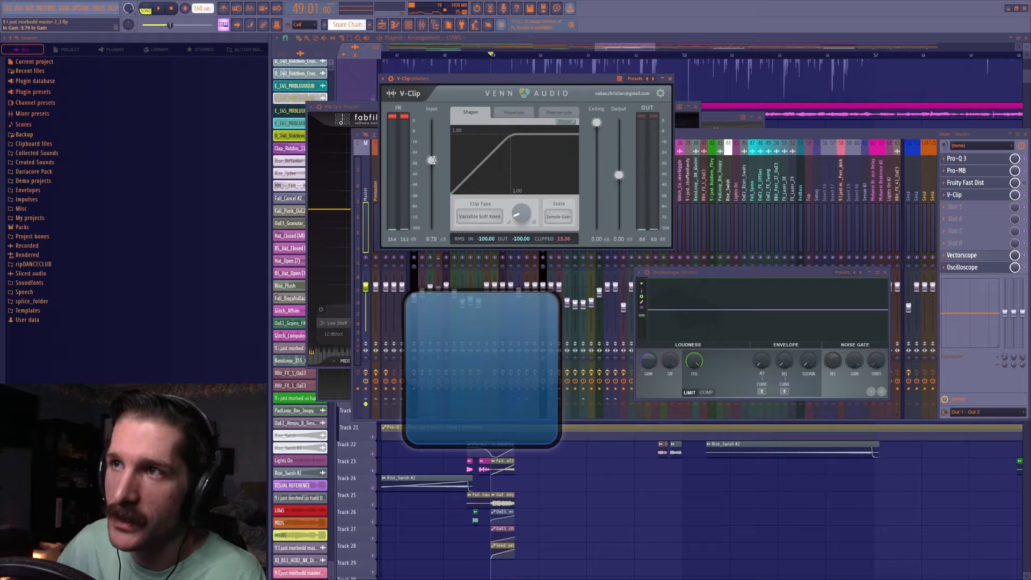
key("space")
left_click_drag(431, 160, 456, 146)
key("space")
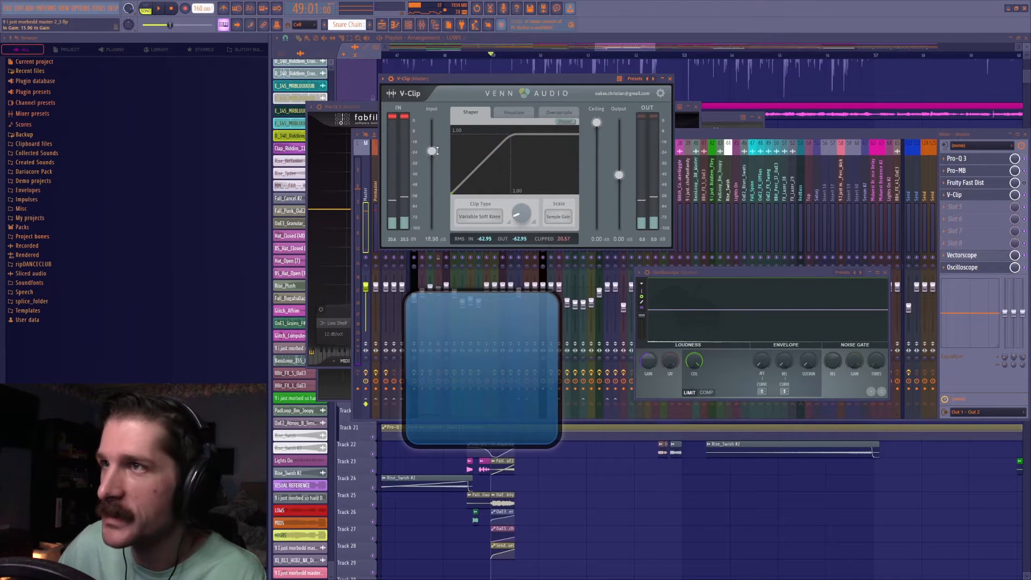
left_click_drag(778, 279, 766, 274)
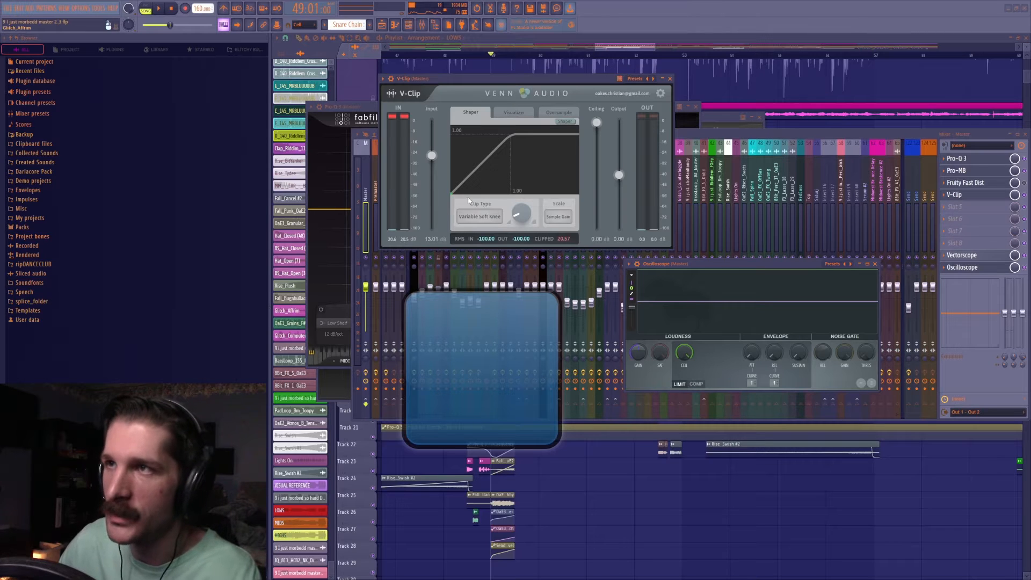
key("space")
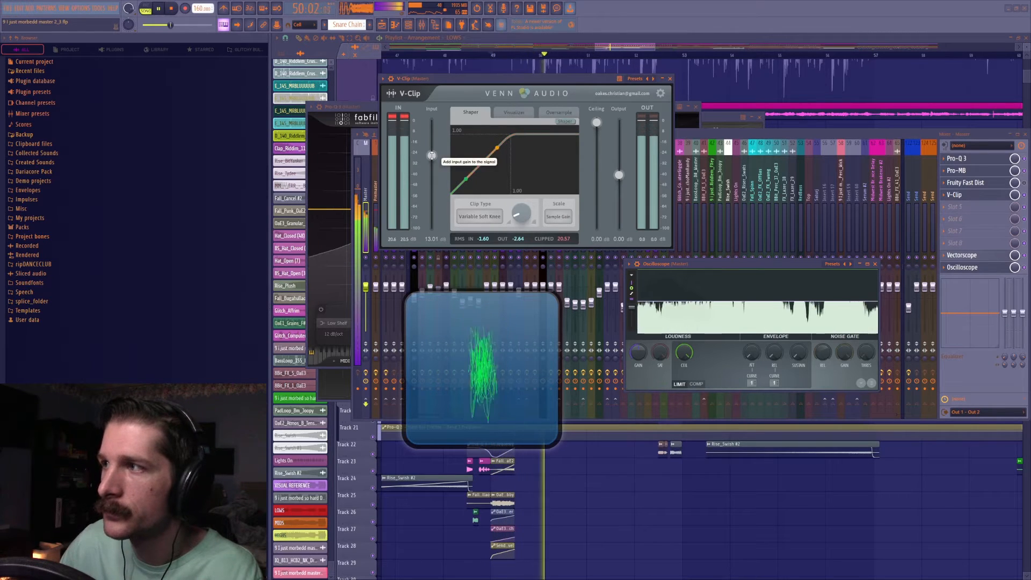
key("space")
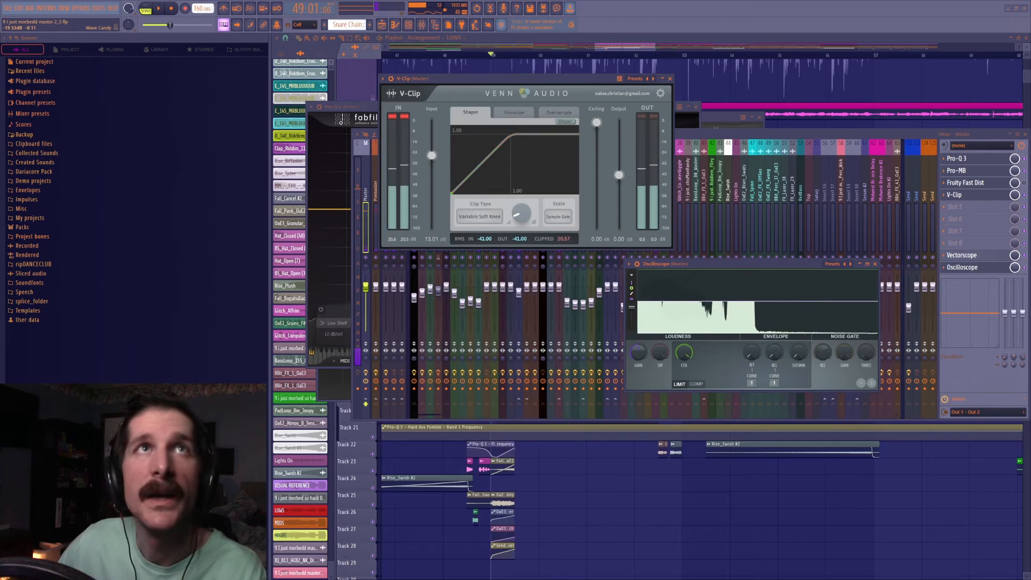
Move both scopes down over the playlist and listen to the soloed low-shelf band in the master's Pro-Q 3.
left_click_drag(726, 266, 835, 434)
left_click_drag(524, 423, 634, 506)
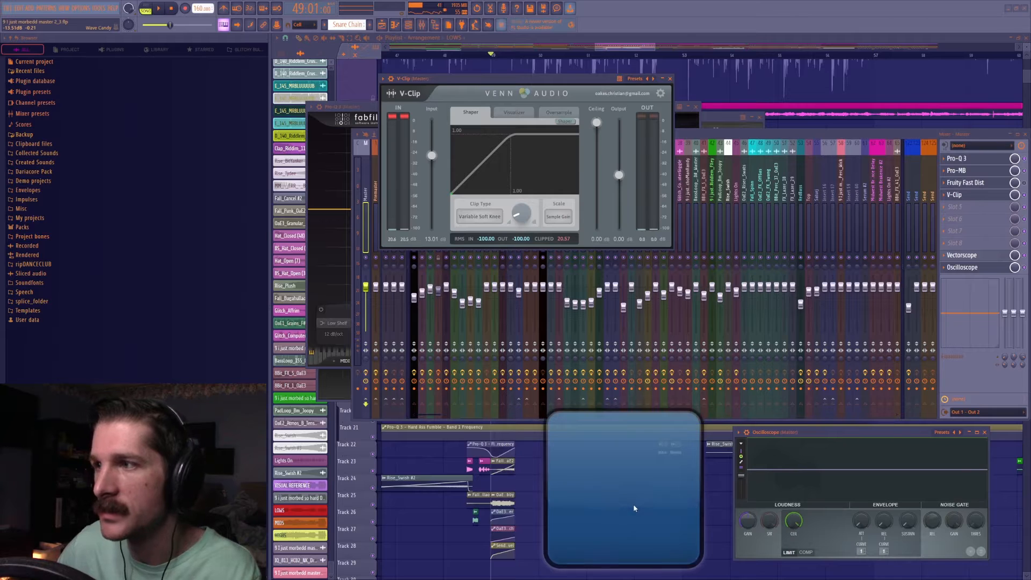
left_click(978, 162)
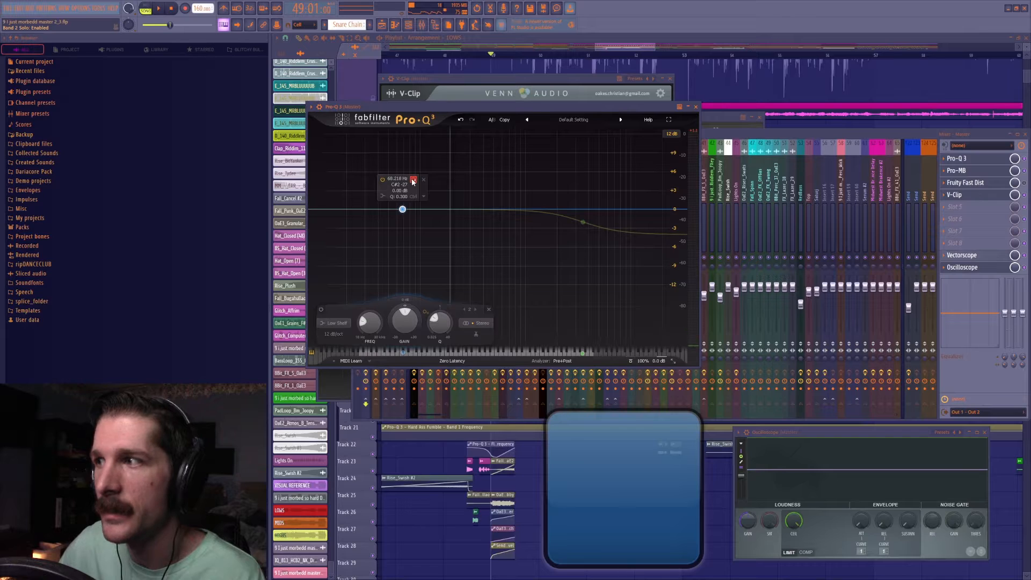
key("space")
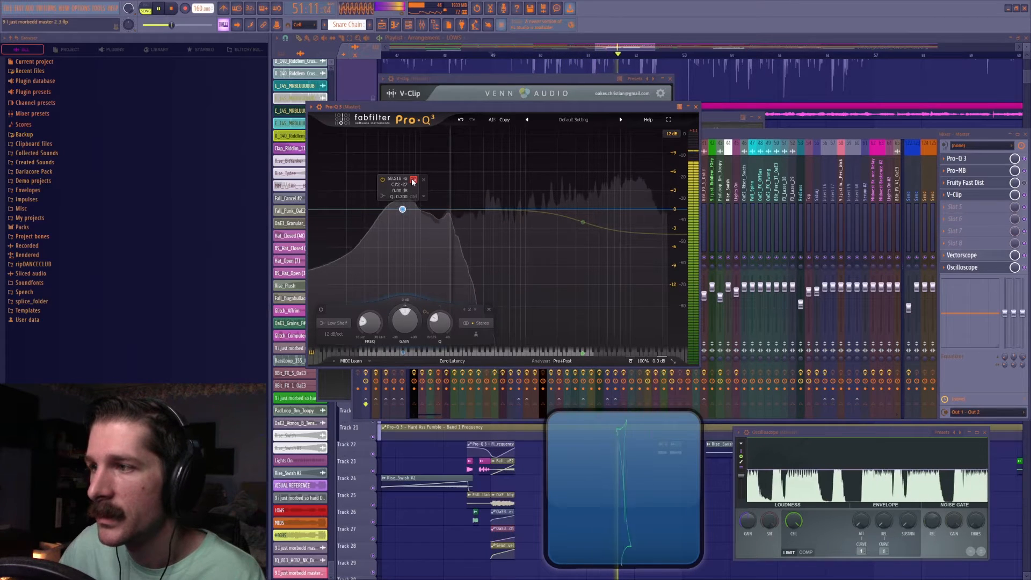
key("space")
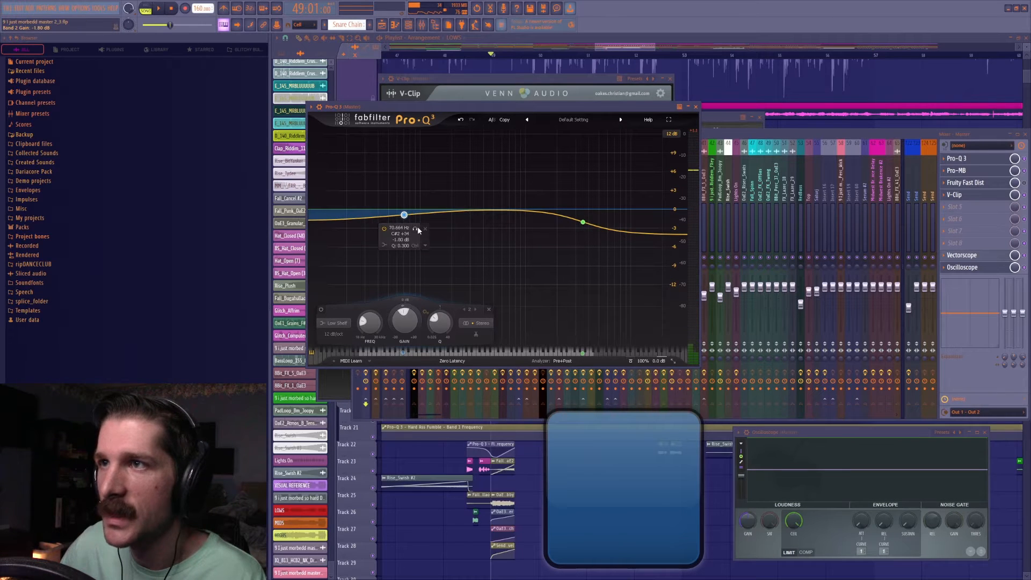
Deepen the low-shelf cut around 70 Hz in Pro-Q 3 while the song plays.
key("space")
left_click_drag(419, 231, 422, 232)
left_click_drag(407, 323, 408, 359)
Add a bell band at about 373 Hz in Pro-Q 3, audition it soloed, and cut it by about 3.7 dB.
left_click(477, 212)
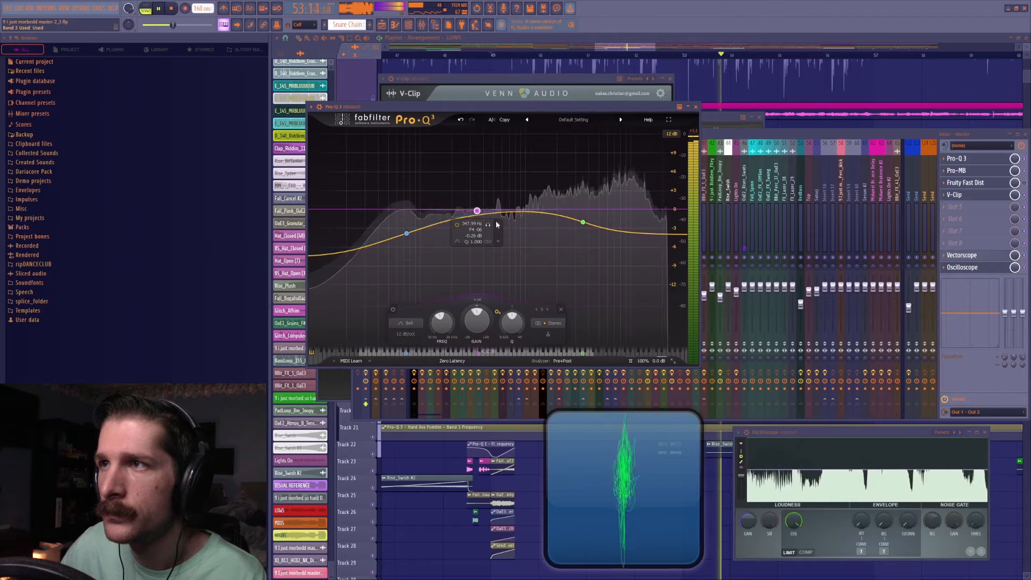
left_click_drag(488, 226, 491, 247)
scroll(491, 248, "down", 3)
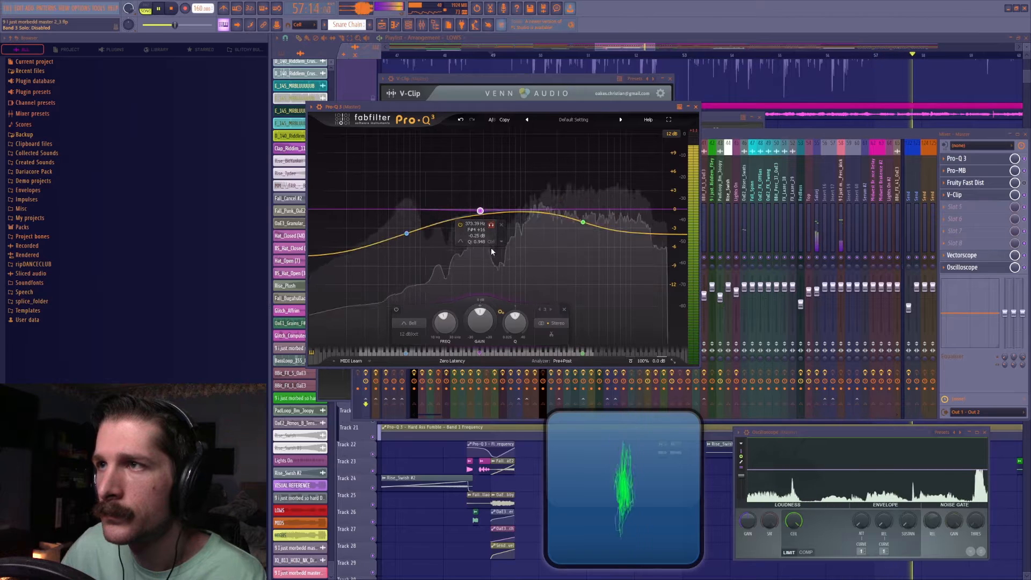
left_click_drag(480, 314, 481, 345)
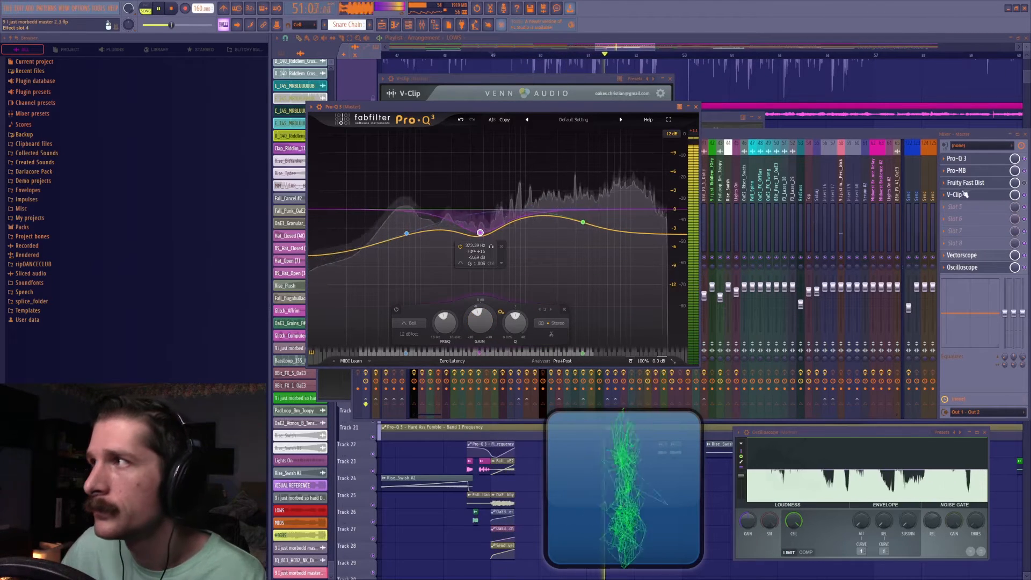
key("space")
Add a soloed high-frequency compression band in the master's Pro-MB with its low crossover at about 4 kHz during playback.
left_click(994, 171)
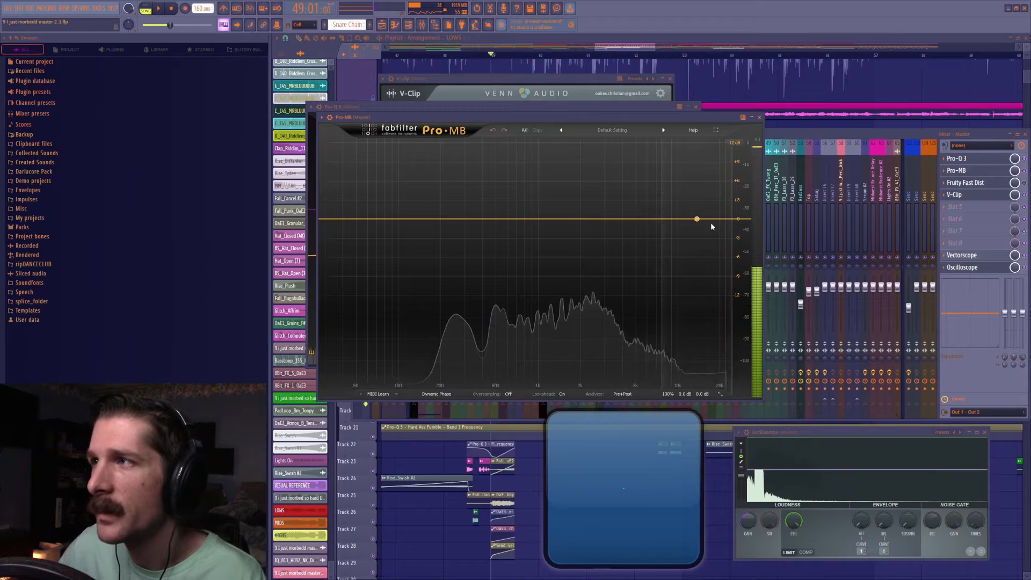
left_click(678, 219)
left_click(644, 143)
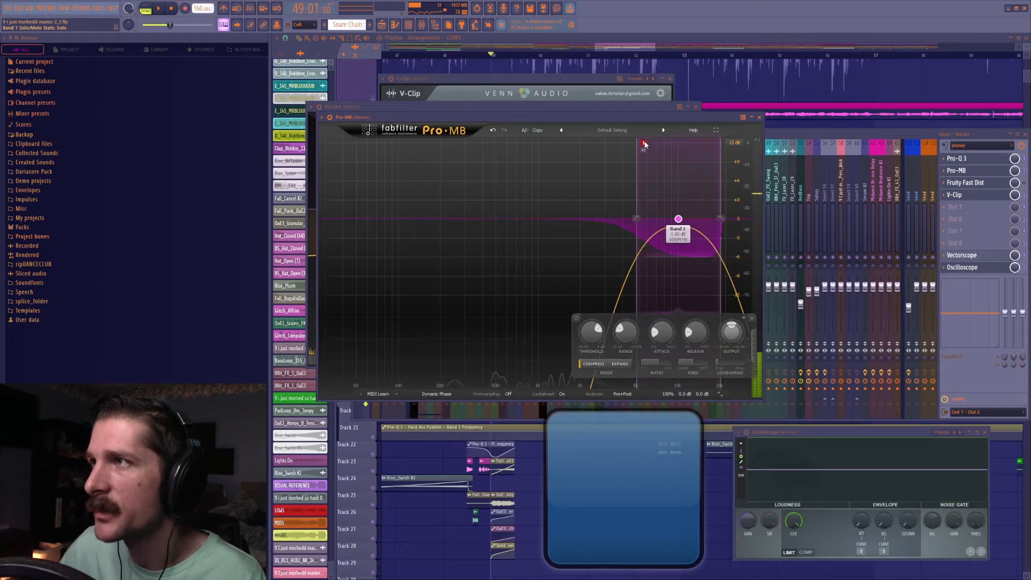
key("space")
left_click_drag(637, 194, 623, 189)
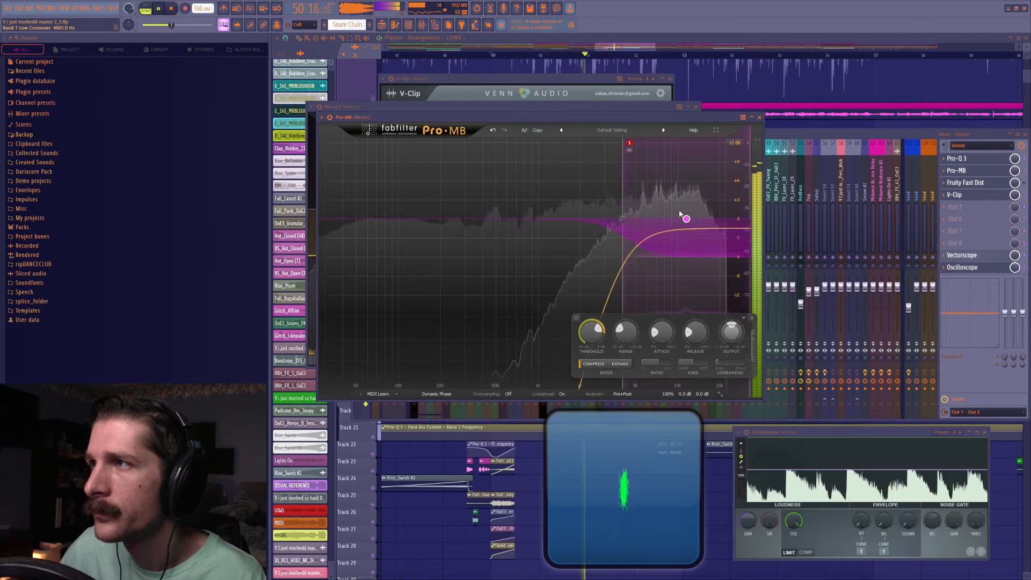
key("space")
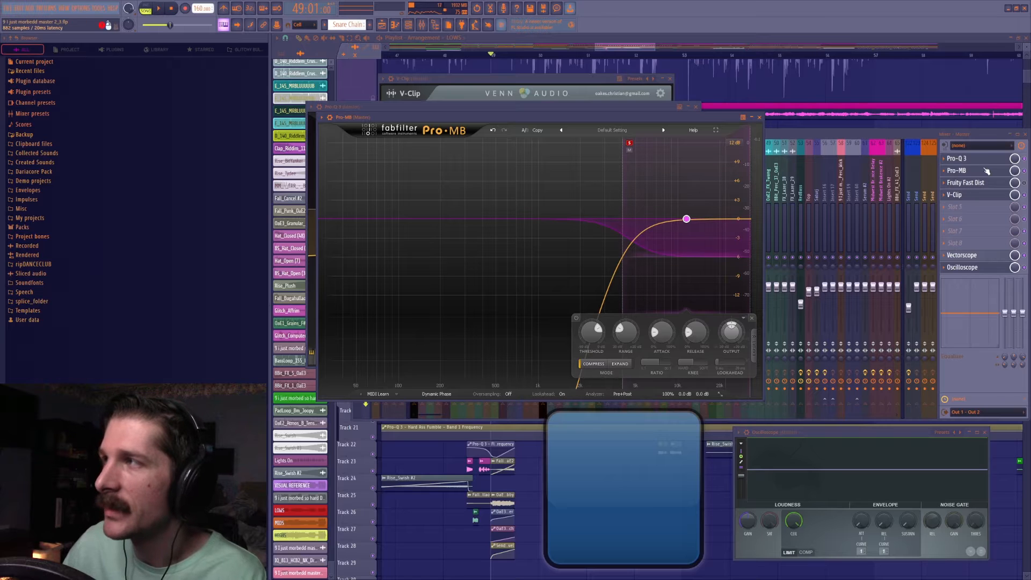
Play the song from bar 49 again to listen to Pro-MB's soloed high band.
key("space")
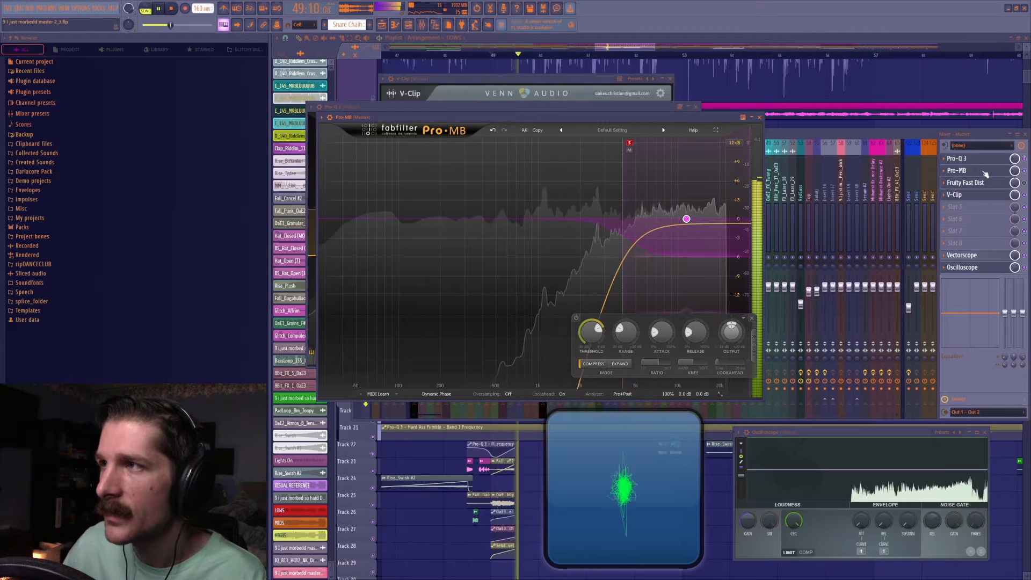
key("space")
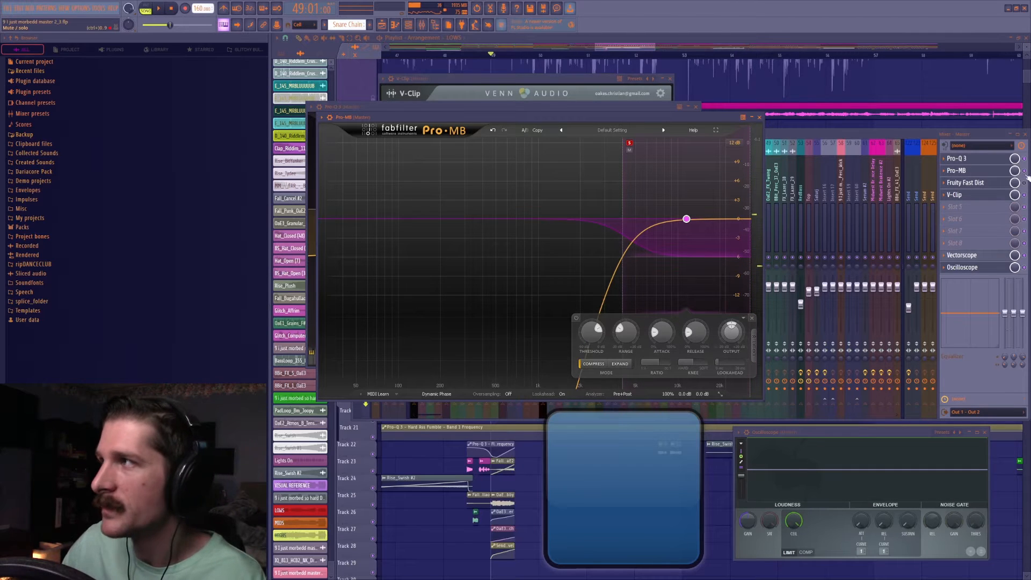
left_click(1019, 175)
left_click(1010, 170)
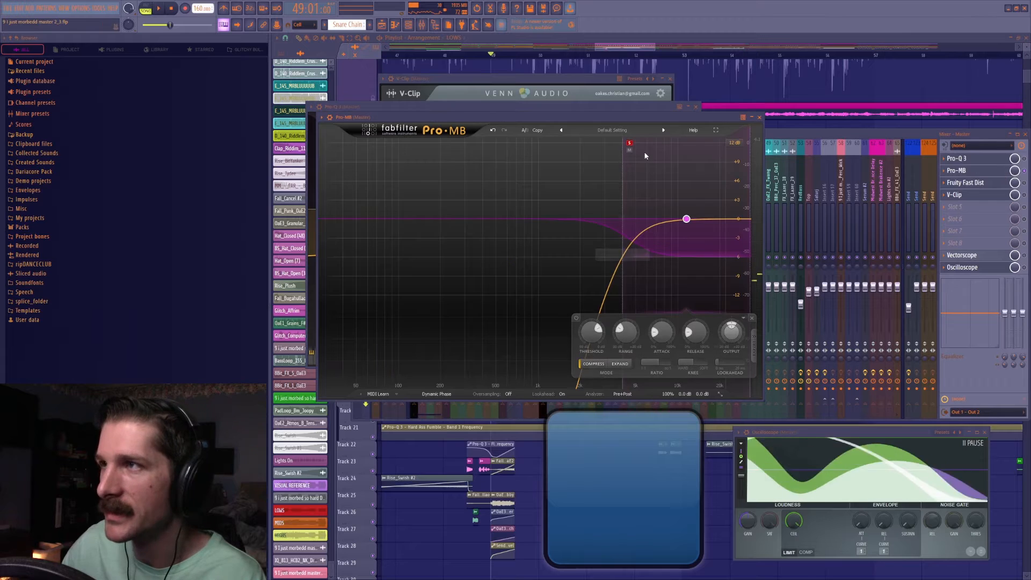
Add a low band in Pro-MB and raise its high crossover to about 147 Hz while playing it soloed.
left_click(358, 144)
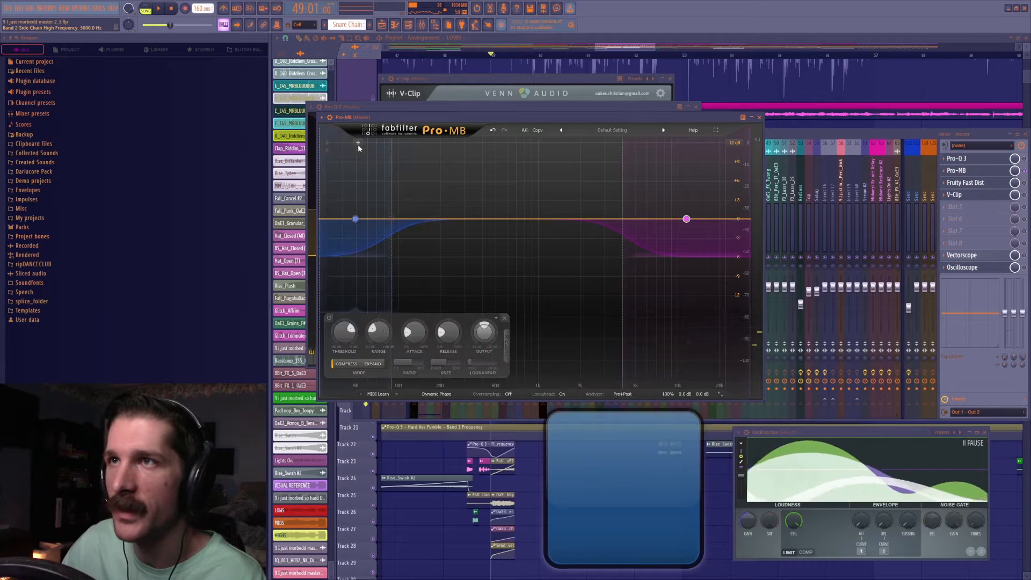
key("space")
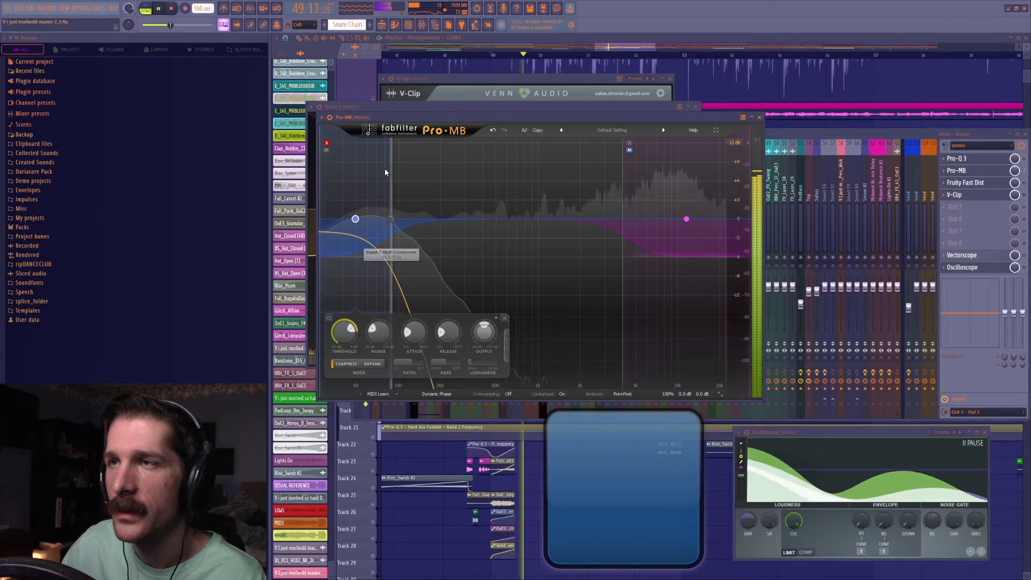
left_click_drag(391, 170, 424, 178)
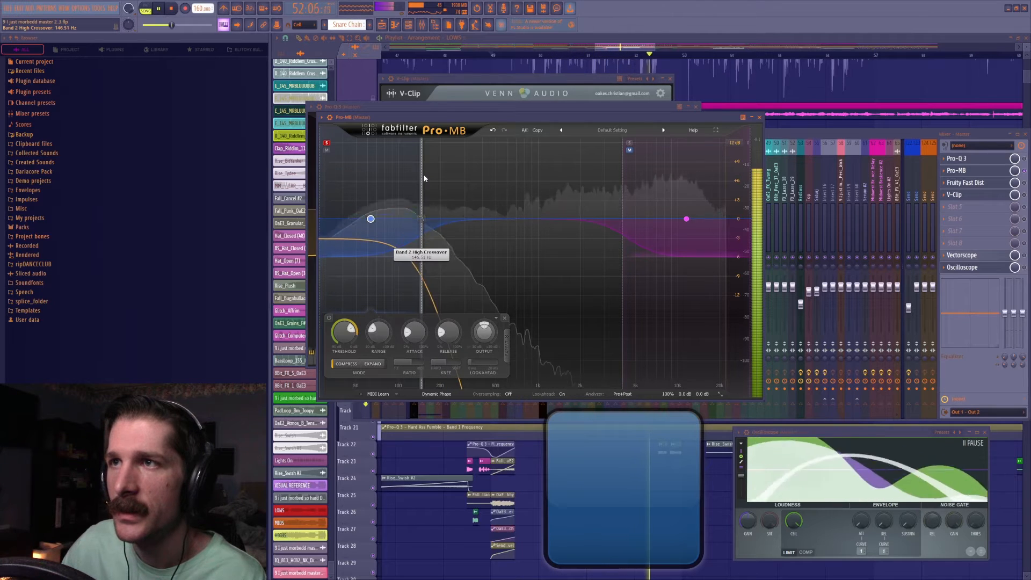
Add a low-mid band above the low band in Pro-MB and raise its high crossover to about 692 Hz while playing it soloed.
left_click(453, 146)
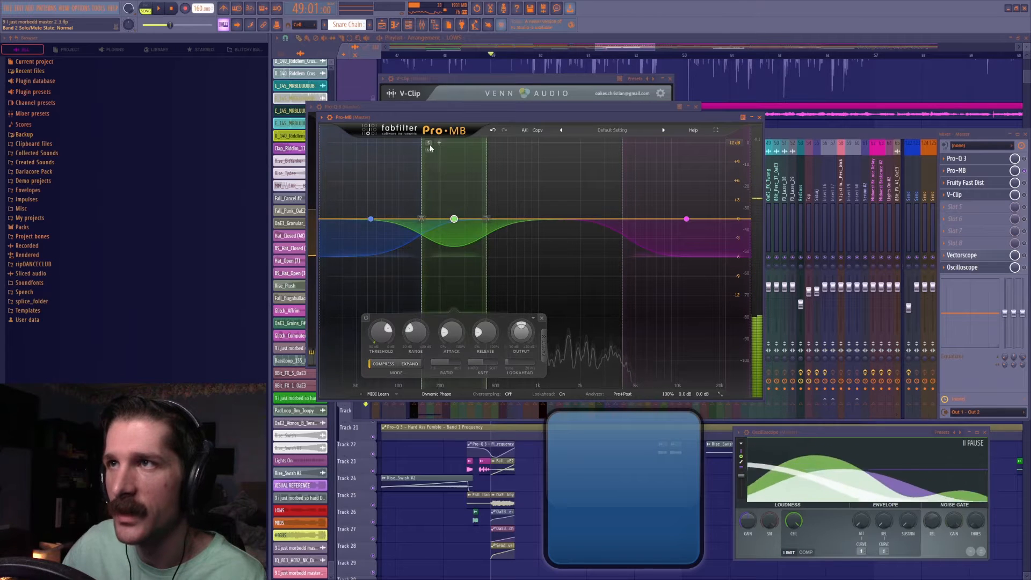
left_click(428, 143)
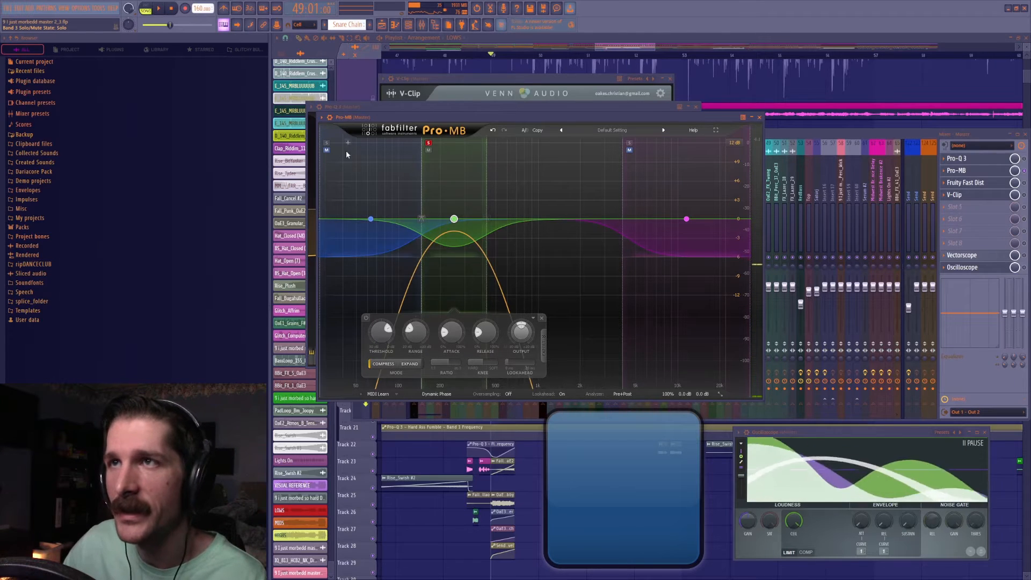
key("space")
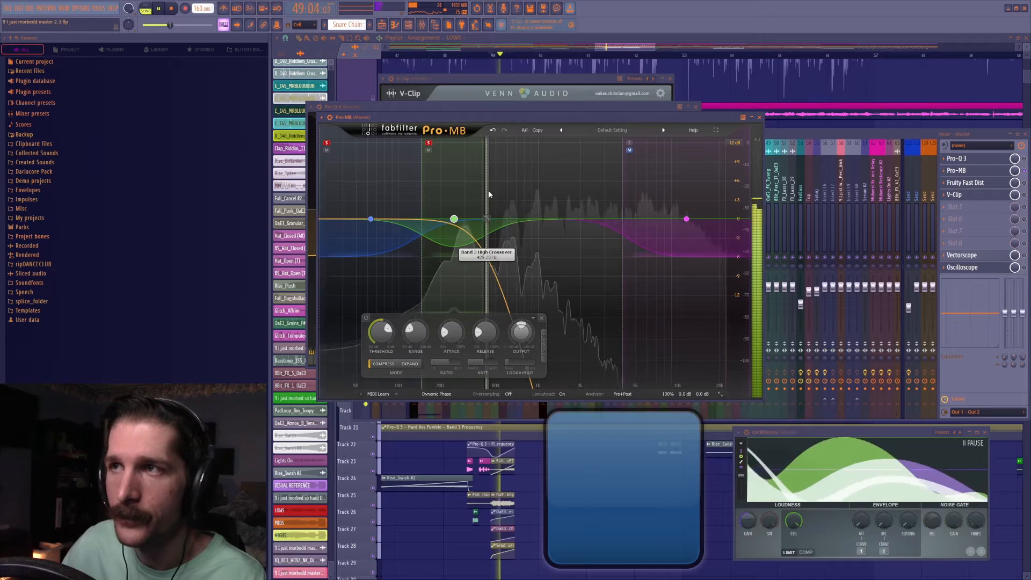
left_click_drag(489, 195, 519, 206)
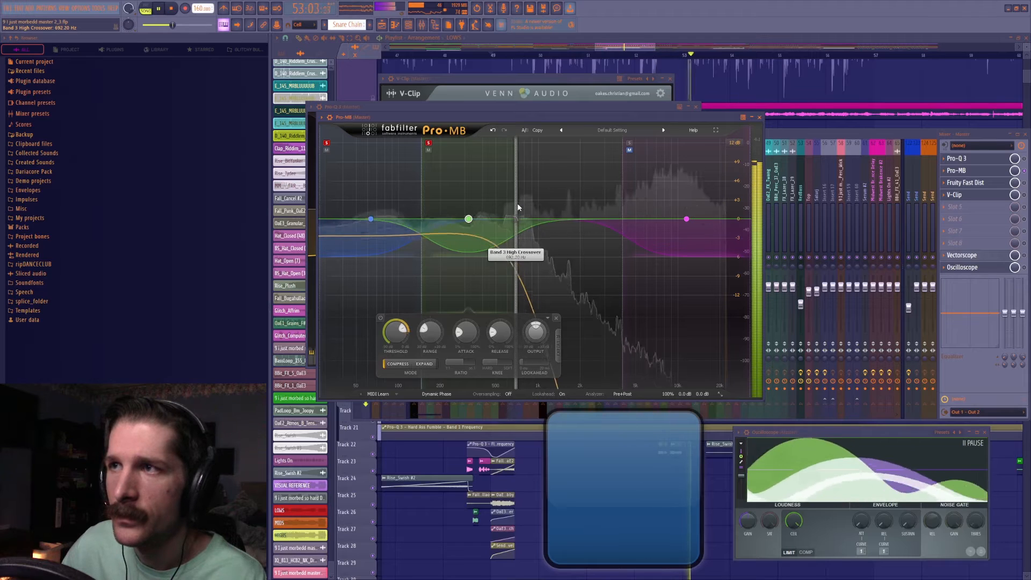
key("space")
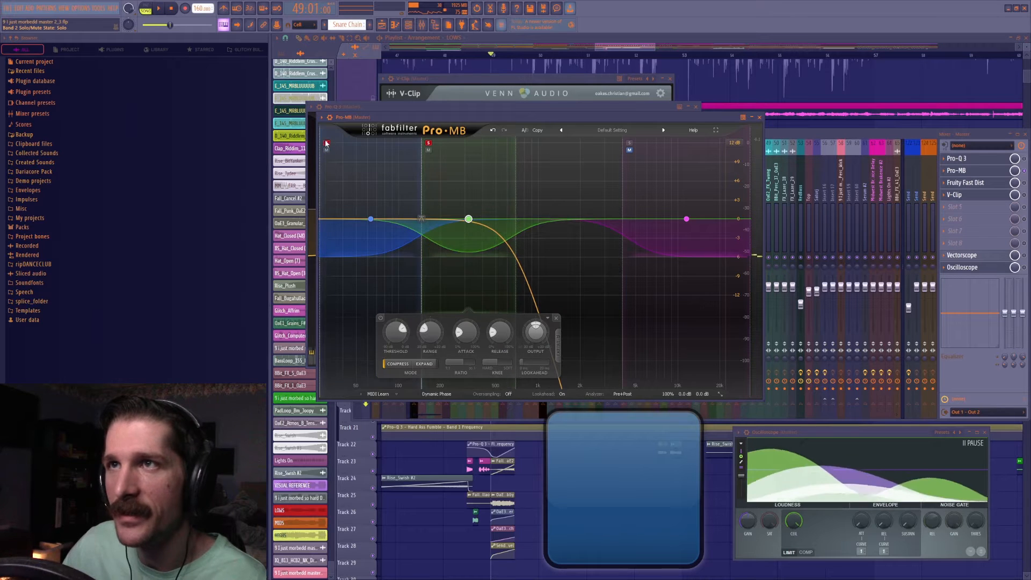
Play Pro-MB's low band and low-mid band soloed one after the other, and clear their solos.
key("space")
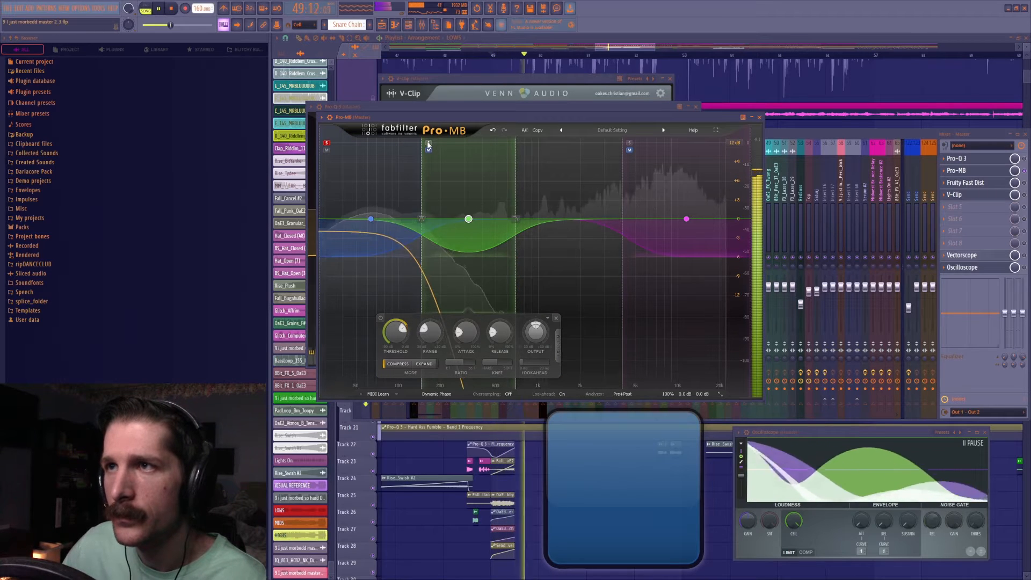
key("space")
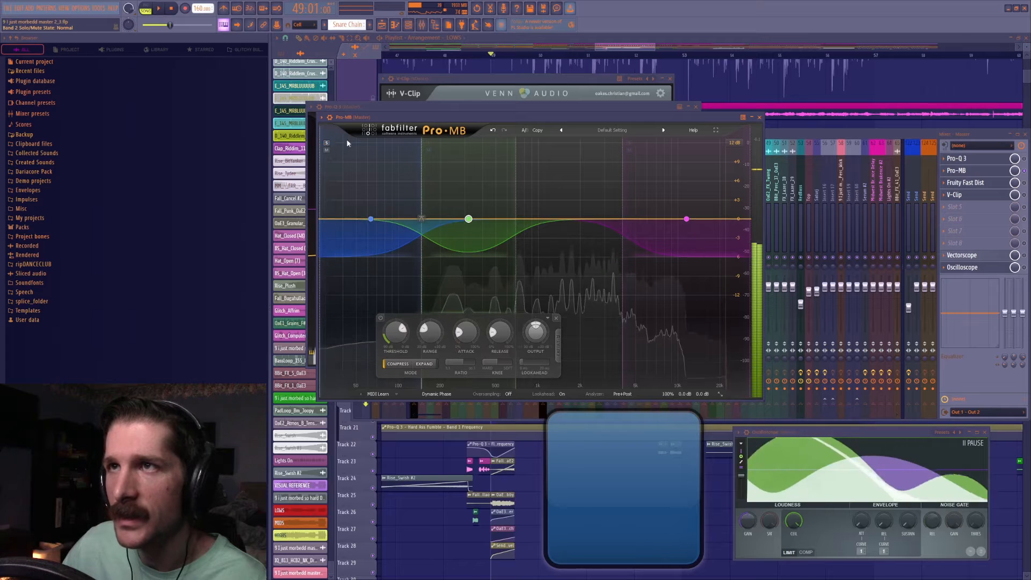
left_click(429, 143)
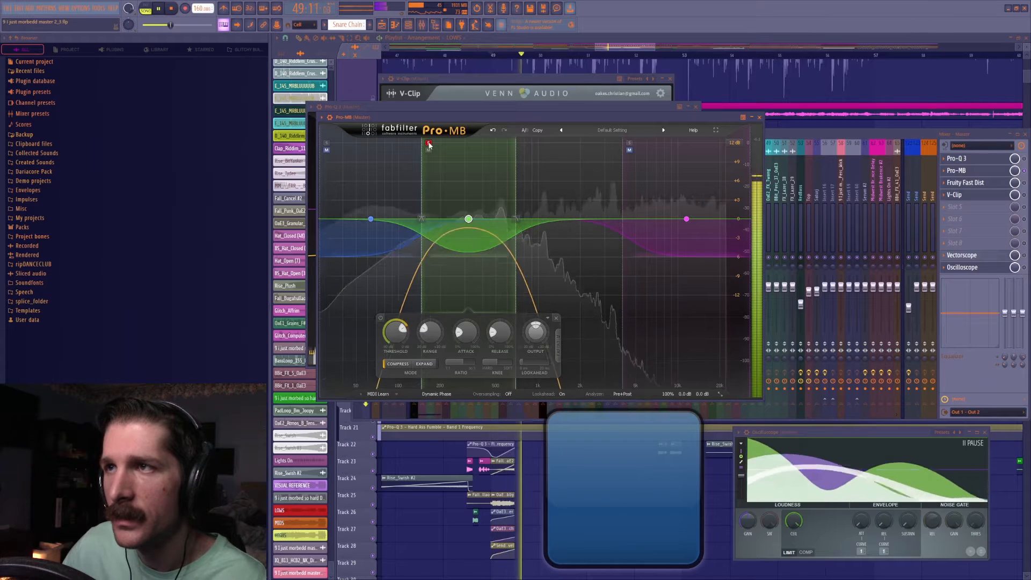
left_click(428, 143)
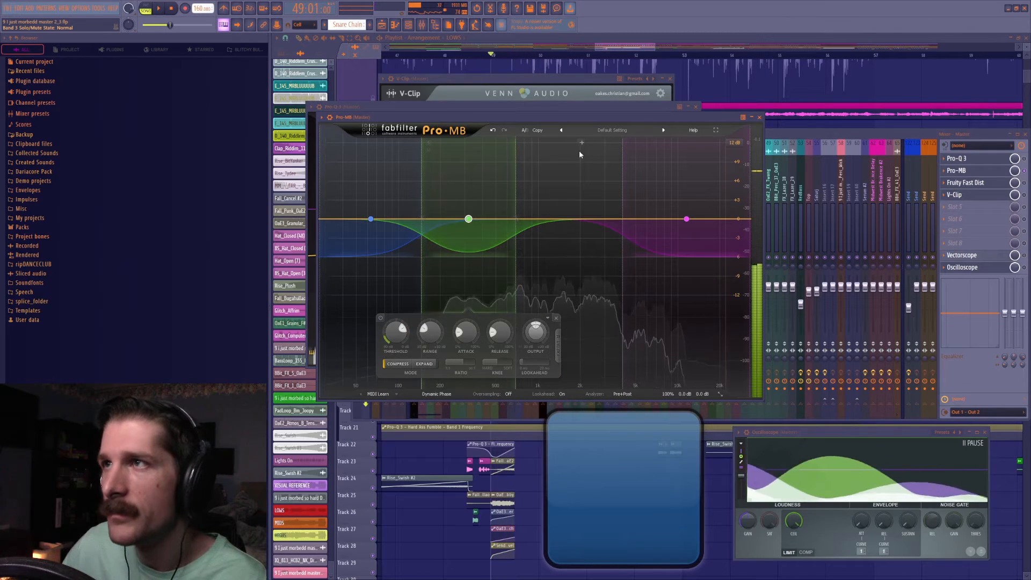
Add a mid band in Pro-MB, set its crossover with the high band to about 3.3 kHz while playing it soloed, and clear the solo.
left_click(557, 143)
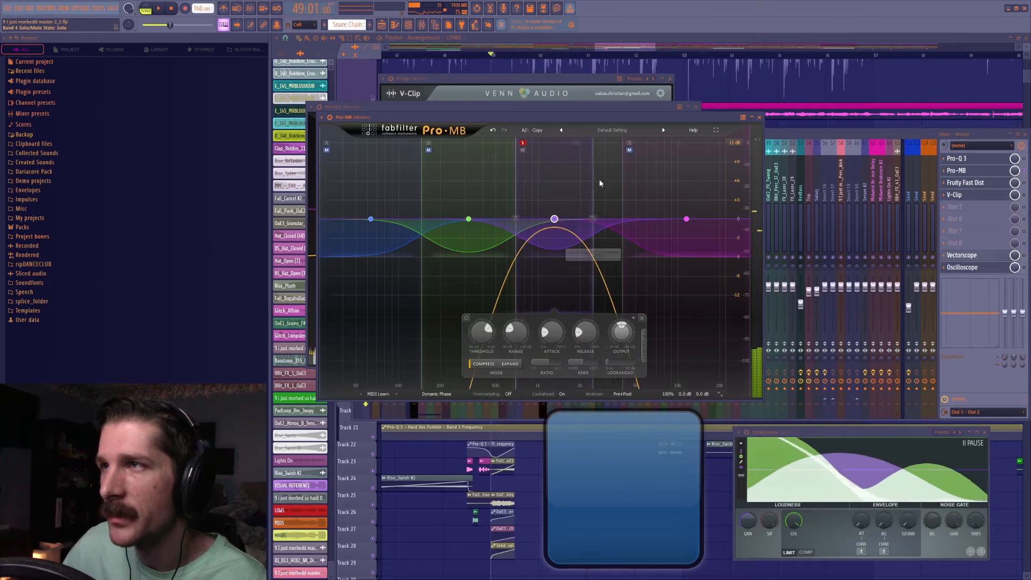
key("space")
left_click_drag(593, 185, 645, 193)
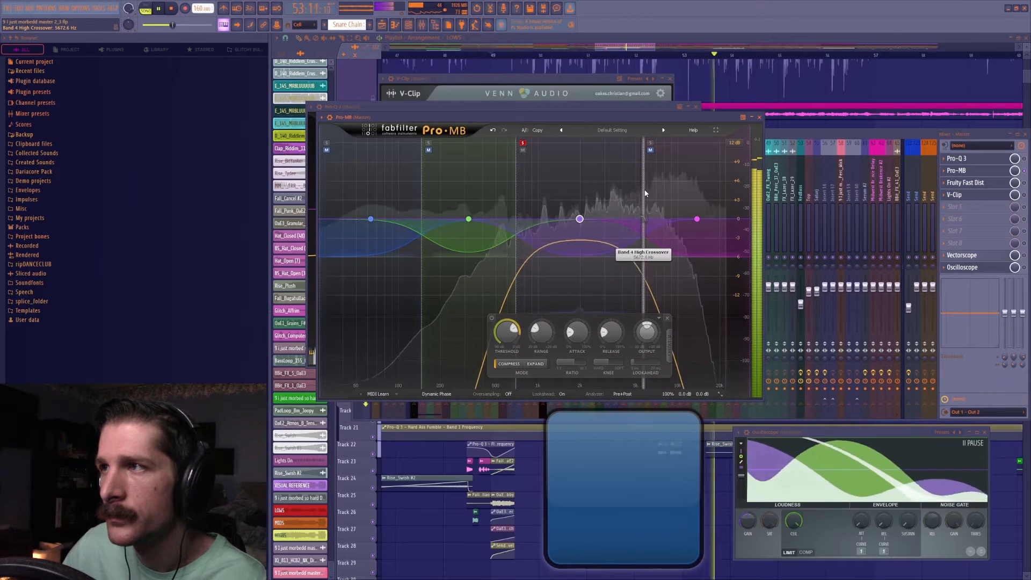
key("space")
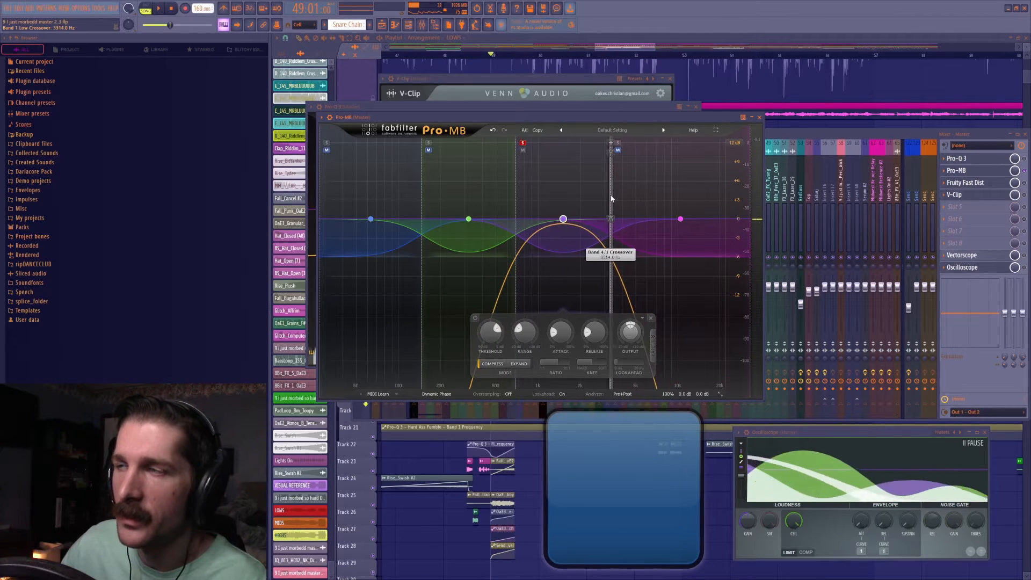
key("space")
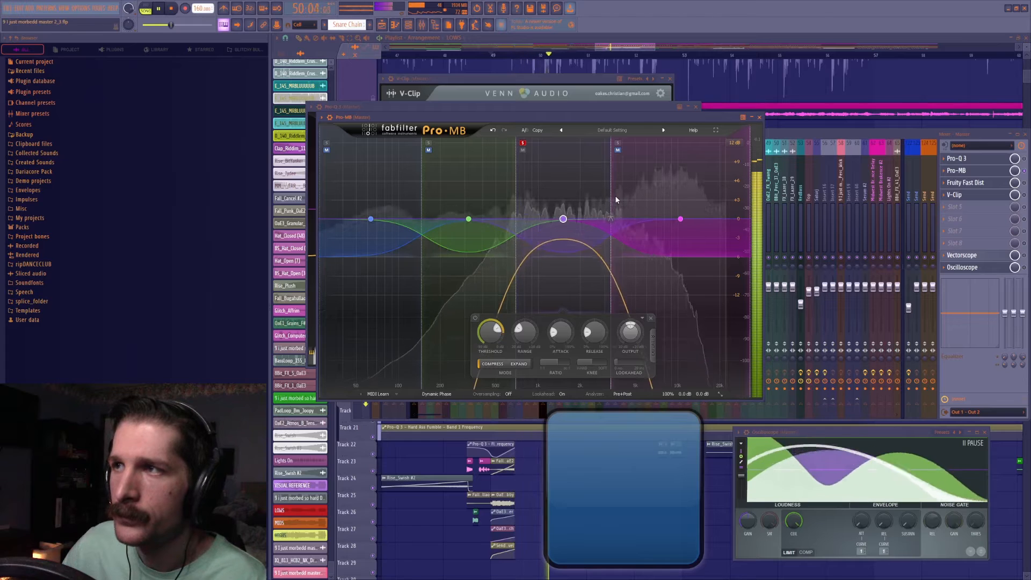
key("space")
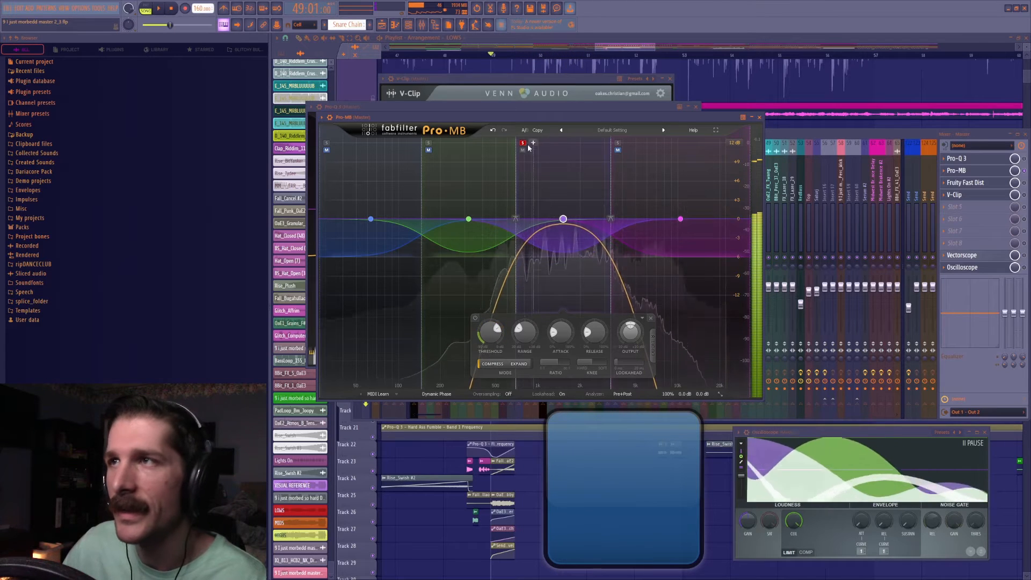
left_click(523, 144)
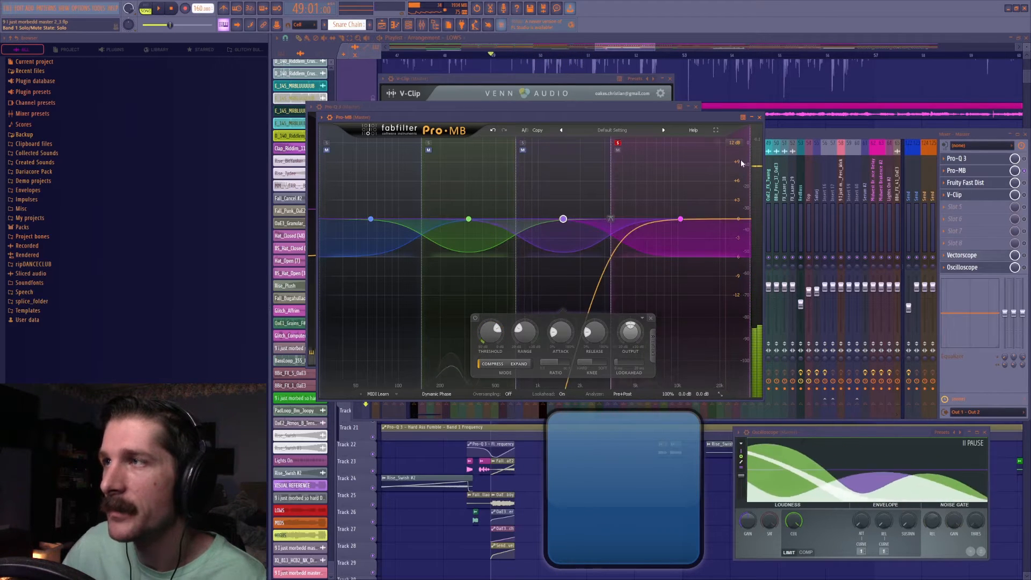
Lower the soloed high band's high crossover to about 6.9 kHz during playback and clear its solo.
left_click_drag(750, 191, 660, 211)
key("space")
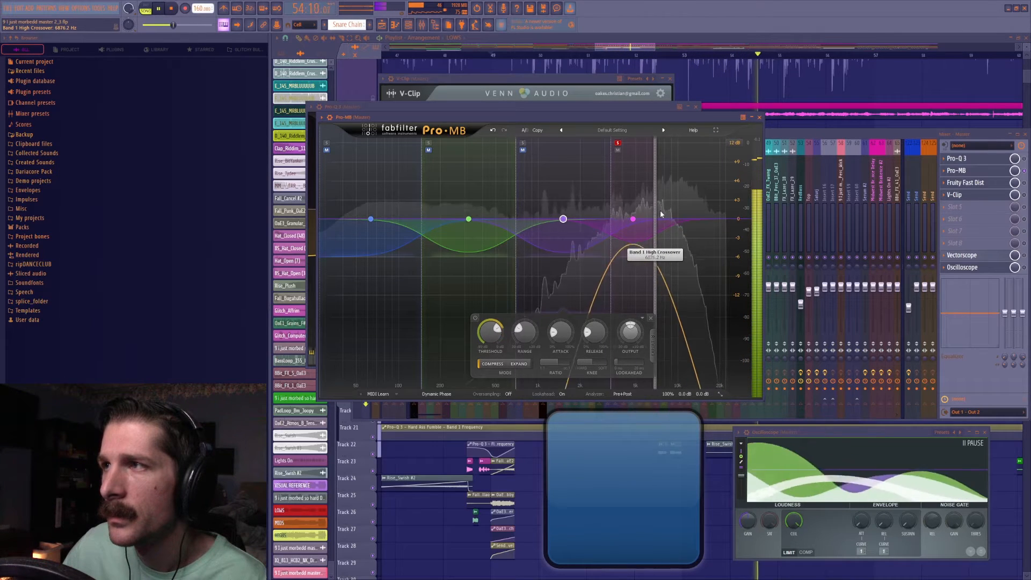
left_click(618, 144)
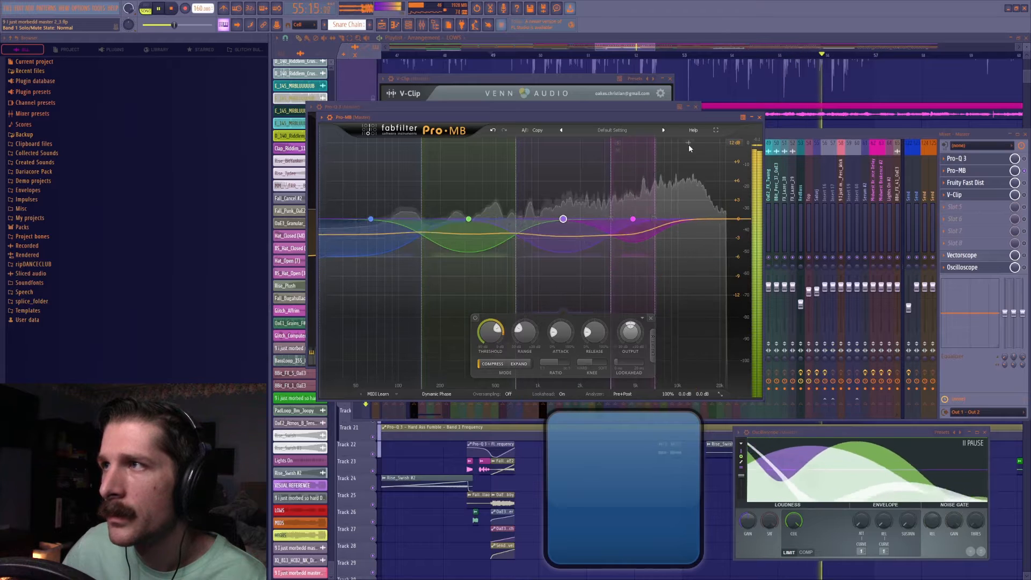
Add a top band above the high band in Pro-MB and extend its high crossover to about 21 kHz while playing it soloed.
left_click(688, 143)
left_click(662, 143)
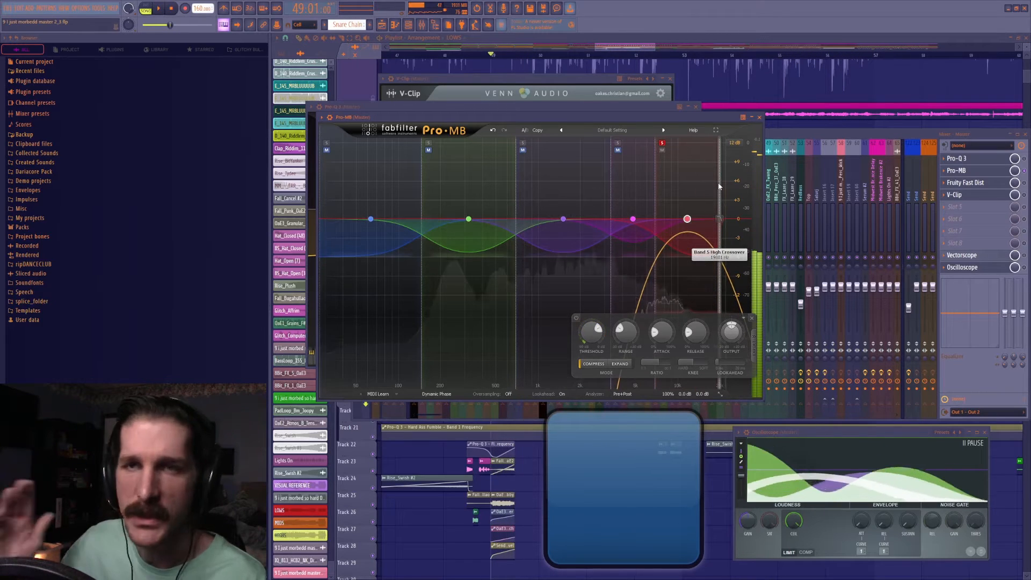
left_click_drag(718, 183, 728, 195)
key("space")
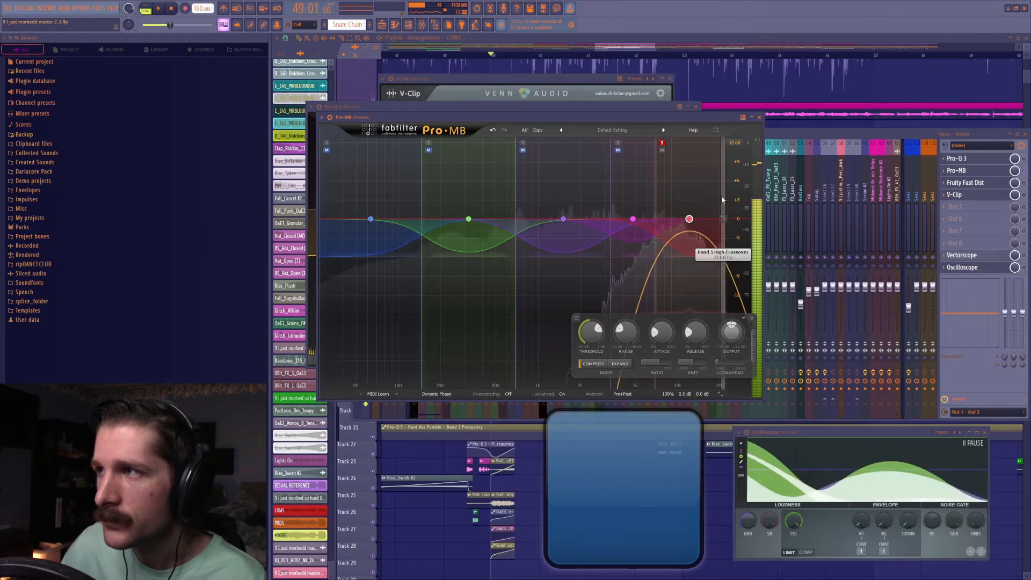
left_click(662, 144)
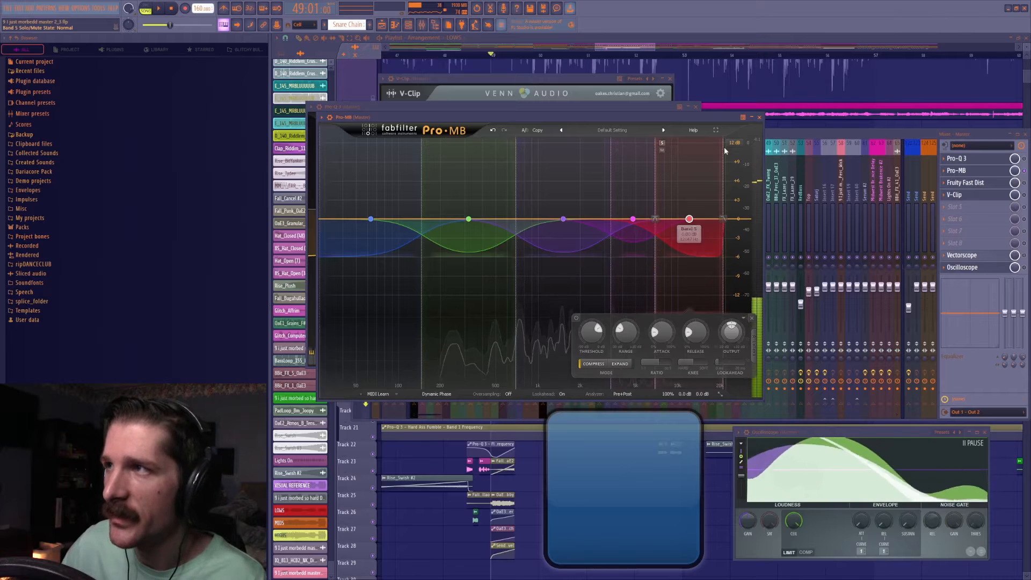
Open the master's Pro-Q 3 and add a 36 dB/oct high cut at about 23 kHz.
left_click(991, 160)
left_click(985, 161)
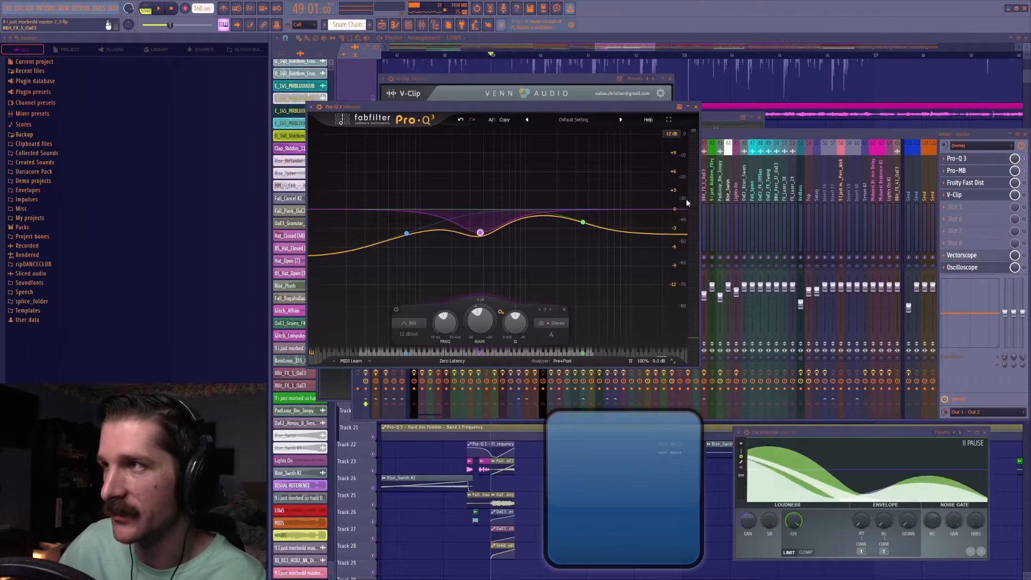
left_click(672, 209)
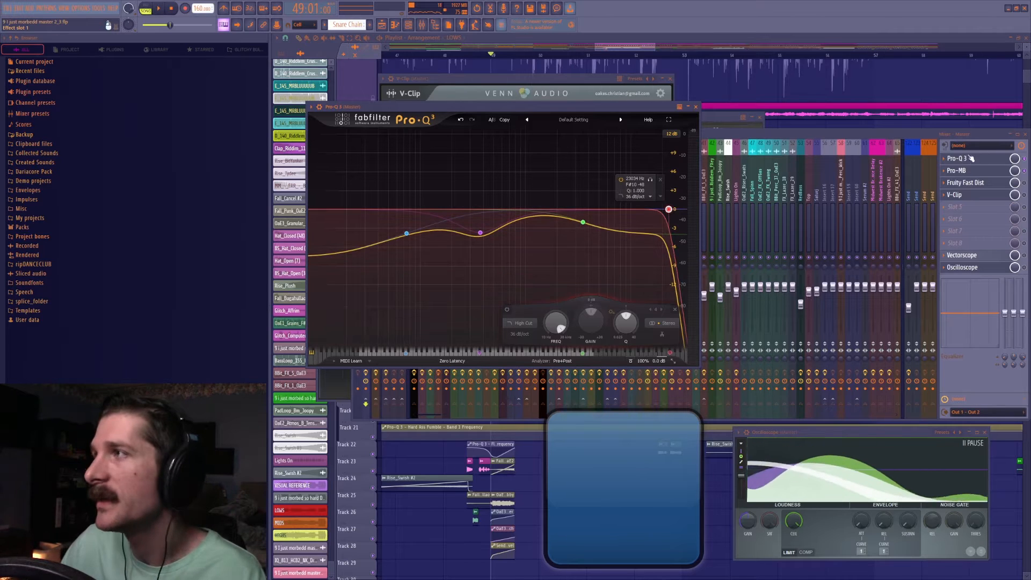
Load Fruity Parametric EQ 2 into the master's sixth effect slot.
left_click(956, 219)
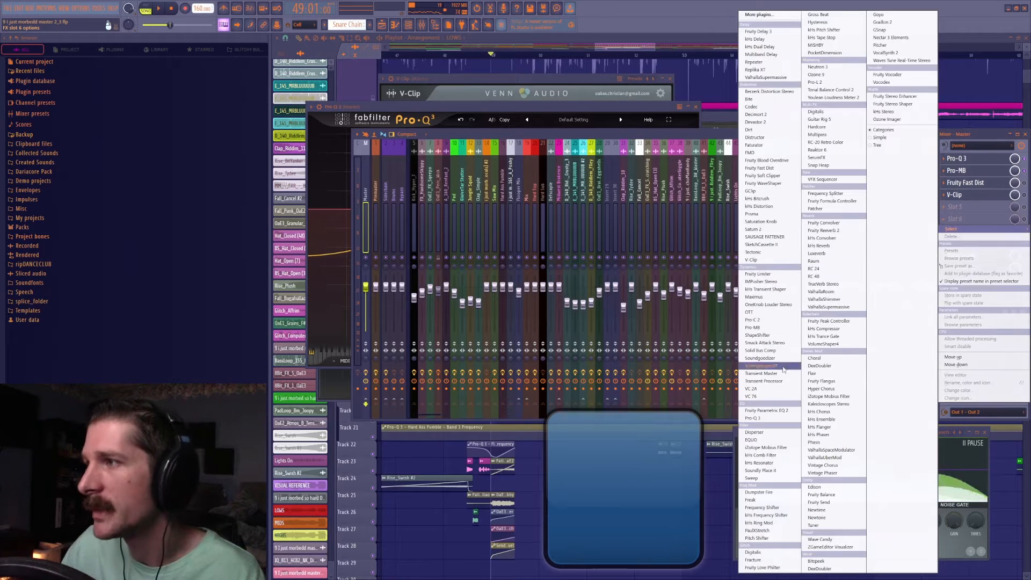
left_click(767, 411)
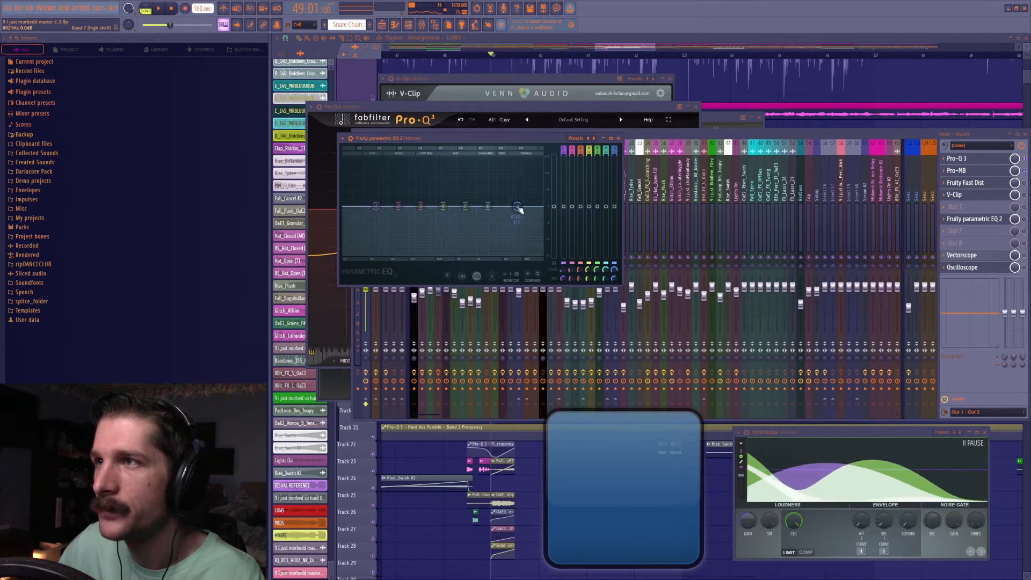
left_click(1026, 171)
left_click(985, 220)
left_click(986, 220)
left_click(984, 221)
left_click(983, 221)
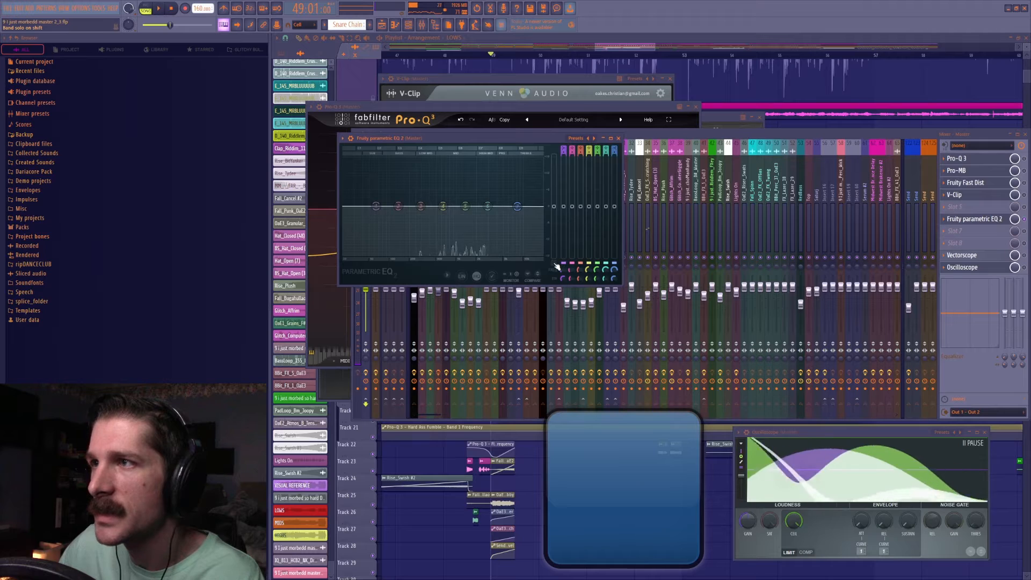
Change Fruity Parametric EQ 2's band 7 to a steep low-pass filter and reset its bandwidth.
mouse_move(517, 206)
left_mouse_down()
mouse_move(524, 172)
mouse_move(520, 208)
left_mouse_up()
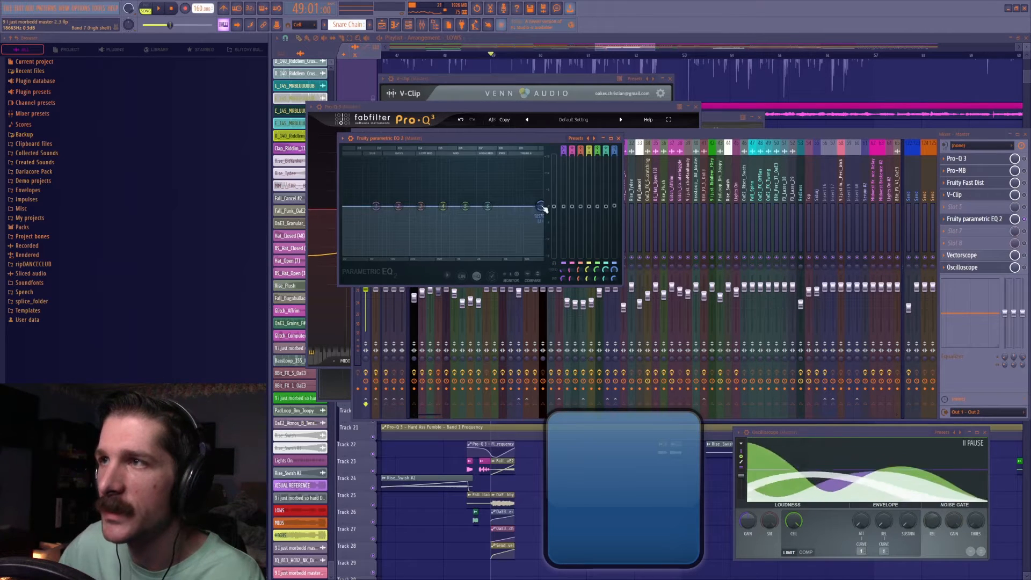
left_click_drag(519, 208, 541, 207)
right_click(540, 207)
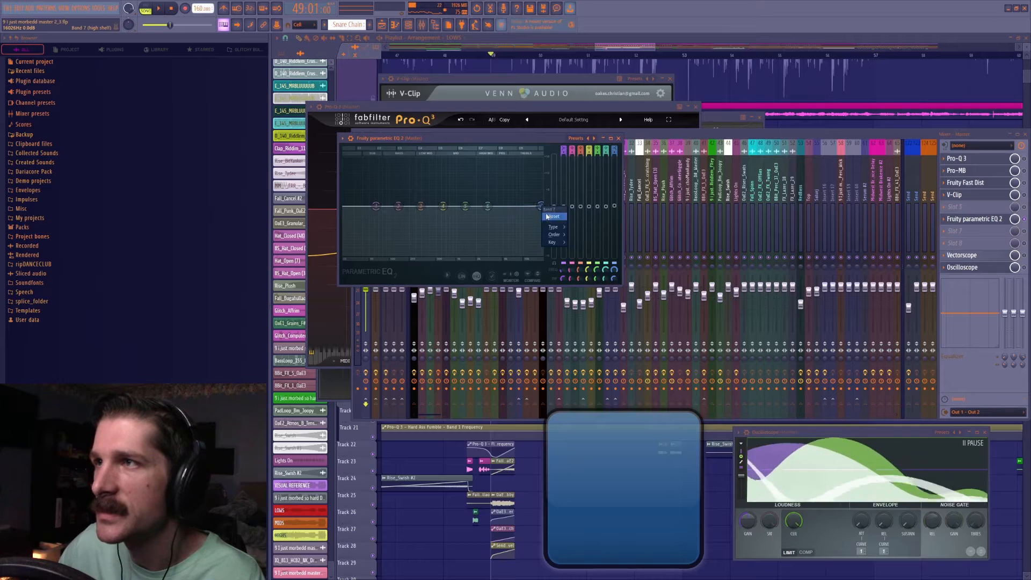
left_click_drag(614, 150, 614, 161)
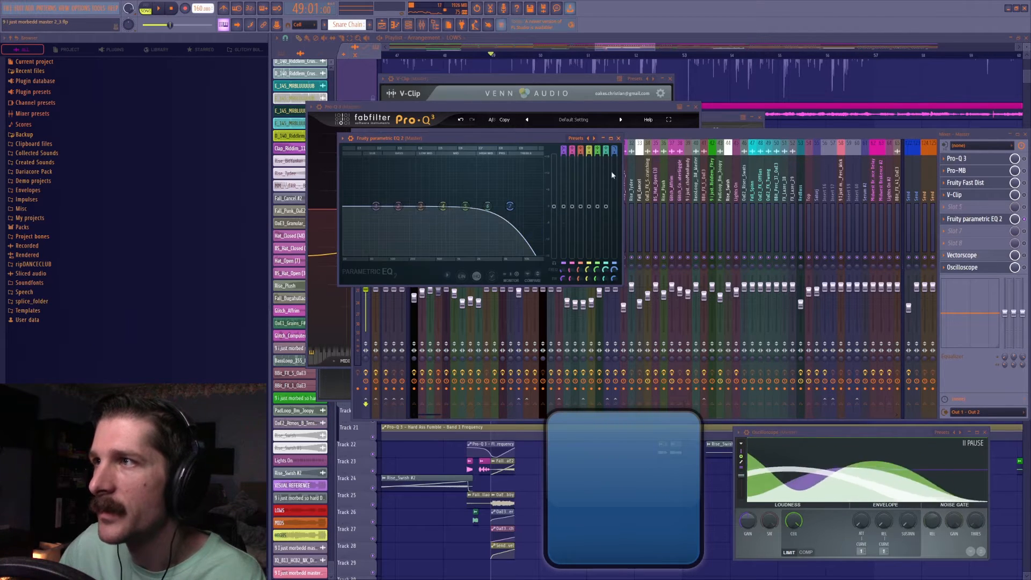
right_click(616, 279)
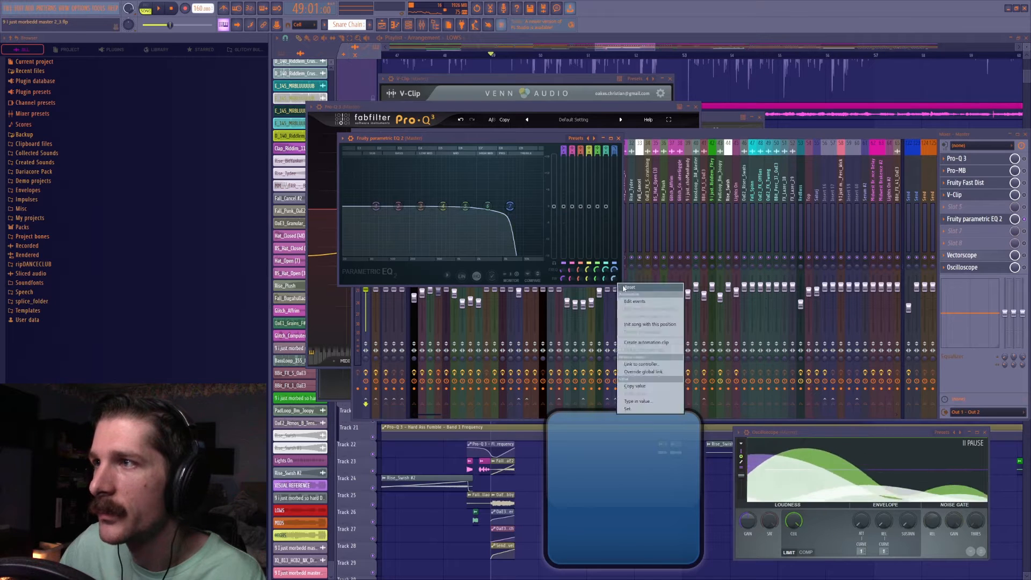
left_click(626, 287)
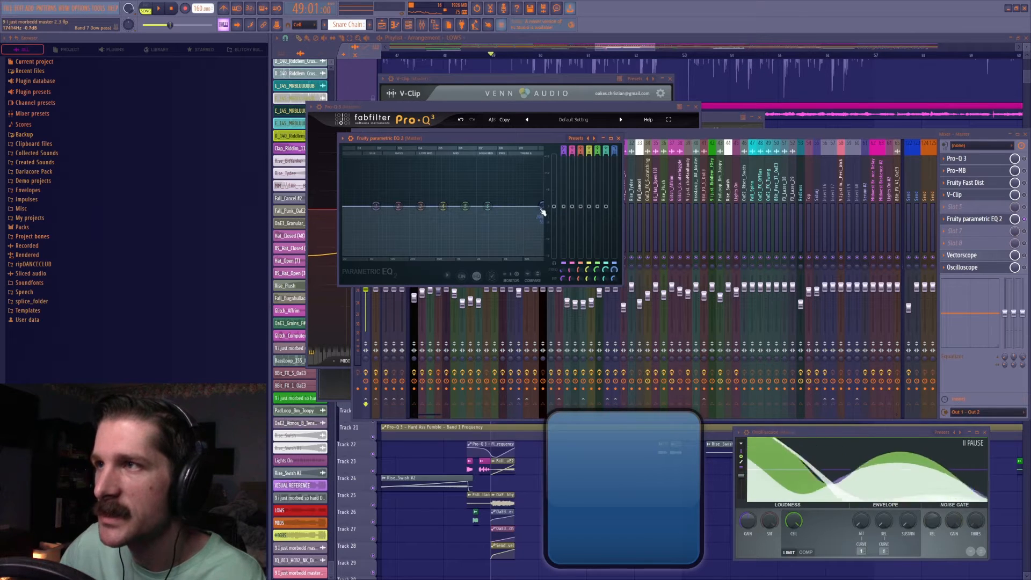
Sweep Fruity Parametric EQ 2's band 7 through the highs during playback, ending with a low pass at about 13.6 kHz.
left_click_drag(542, 209, 520, 207)
key("space")
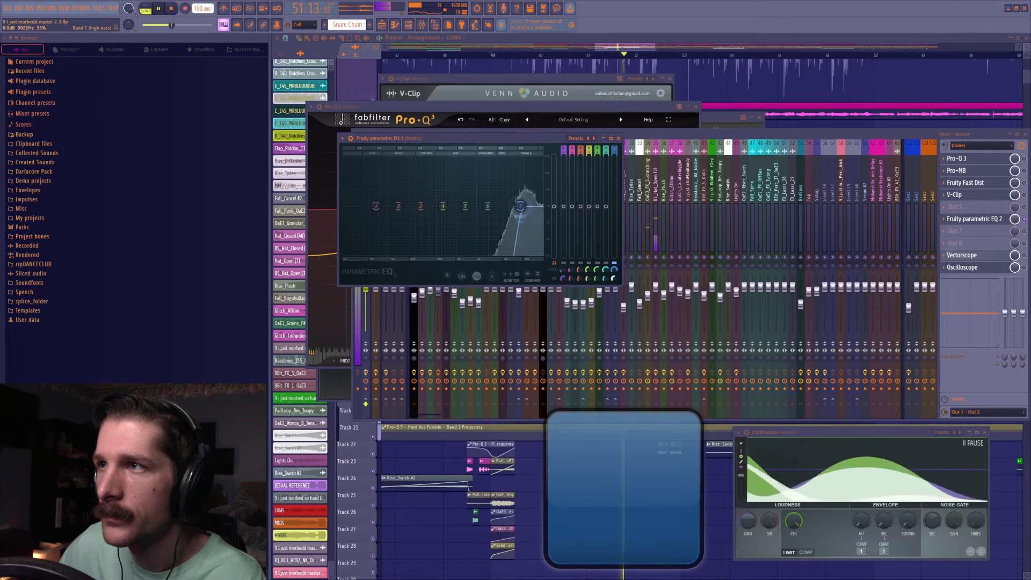
left_click_drag(514, 206, 532, 206)
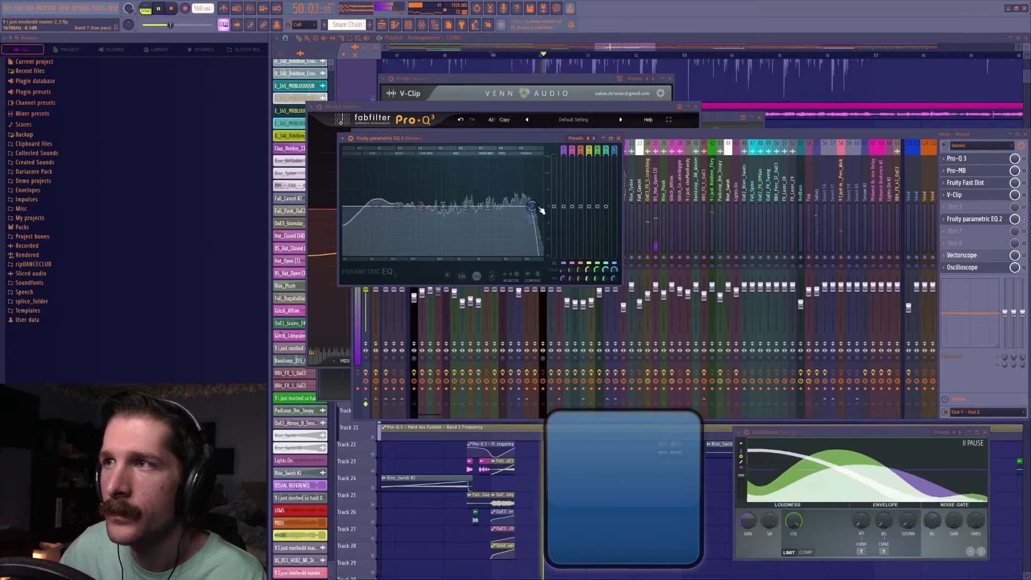
left_click(534, 208)
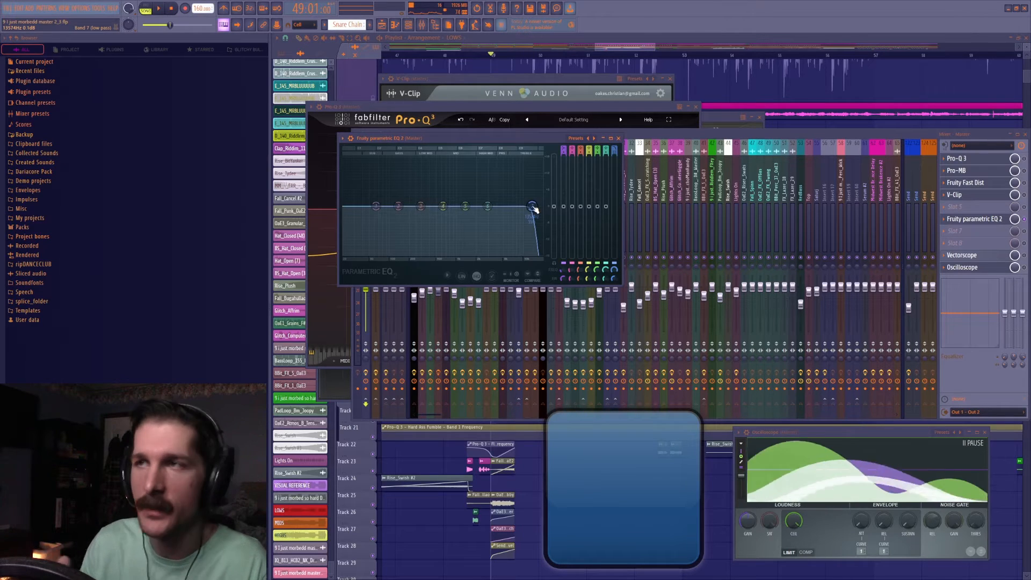
Delete Fruity Parametric EQ 2 from the master's effect chain.
right_click(949, 223)
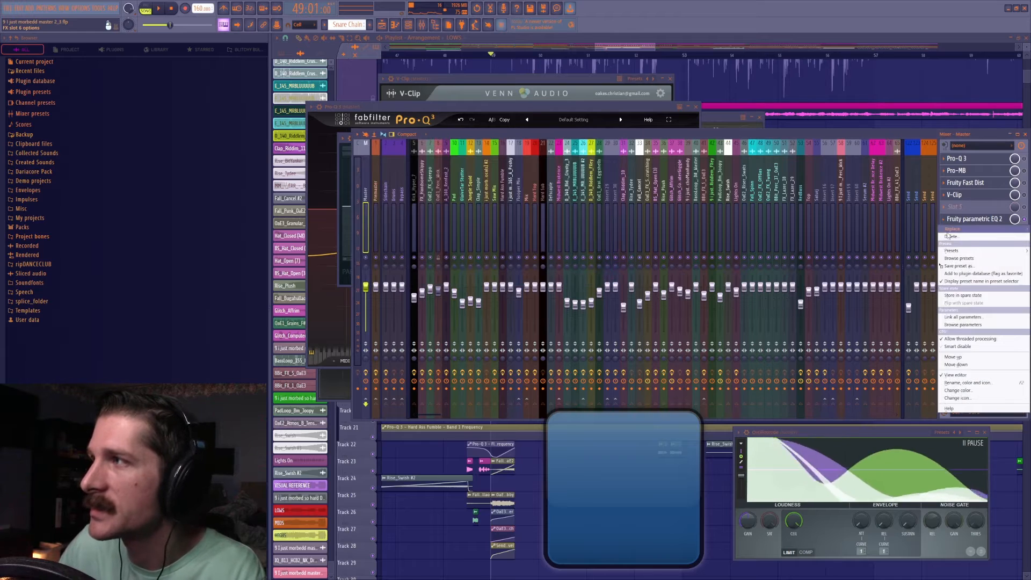
left_click(954, 237)
left_click(542, 321)
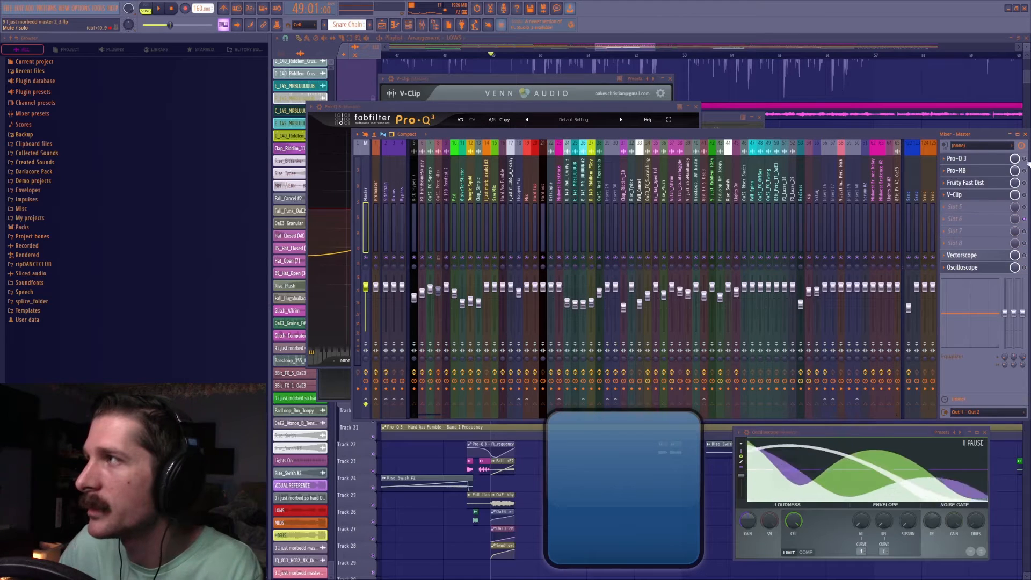
Open the master's Pro-Q 3 and lower its high-cut band's frequency during playback.
left_click(966, 159)
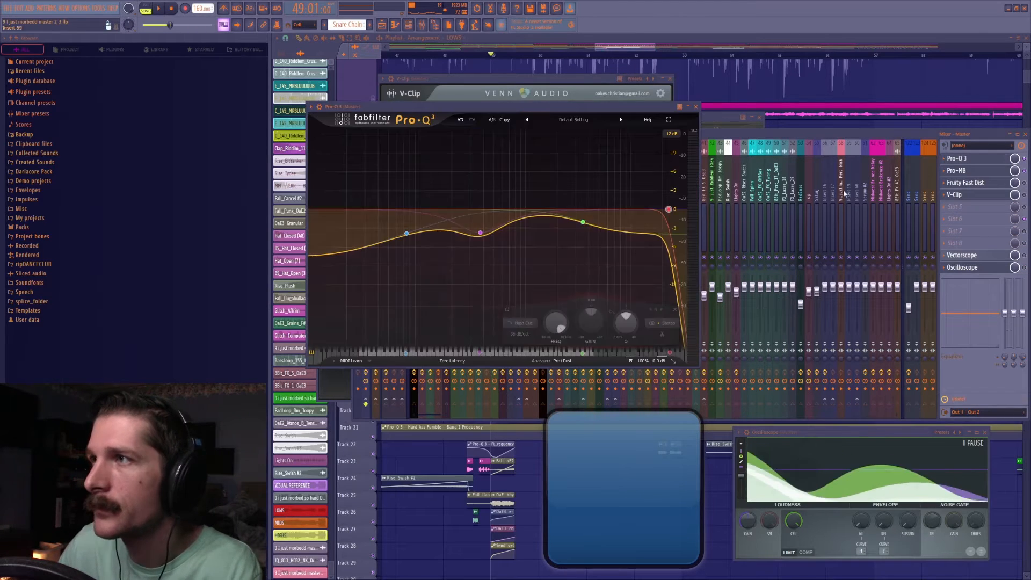
key("space")
left_click_drag(650, 181, 634, 189)
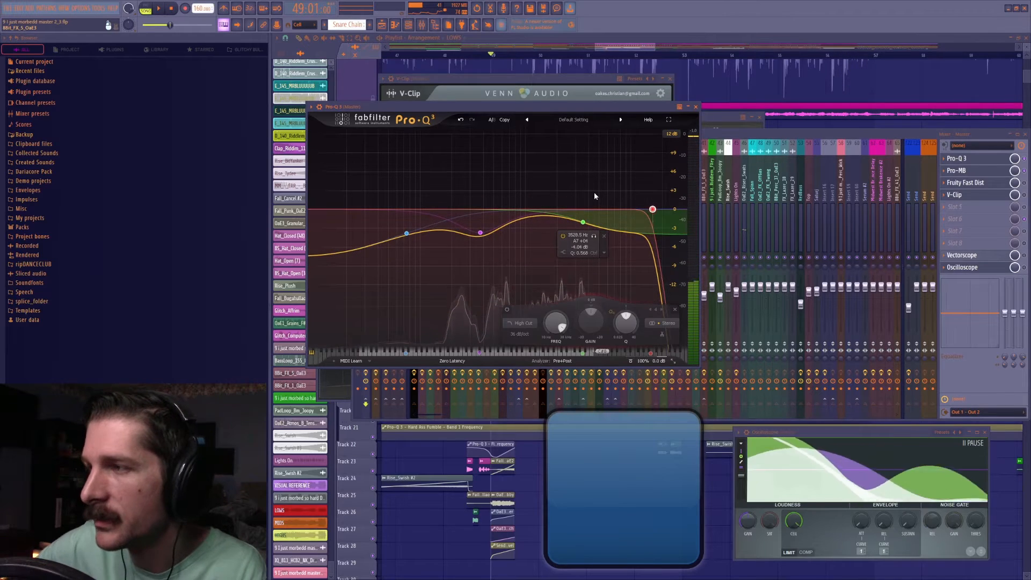
Shift Fruity Fast Dist and V-Clip down one slot and load OTT into the master's third effect slot.
key("F12")
left_click(422, 25)
key("F5")
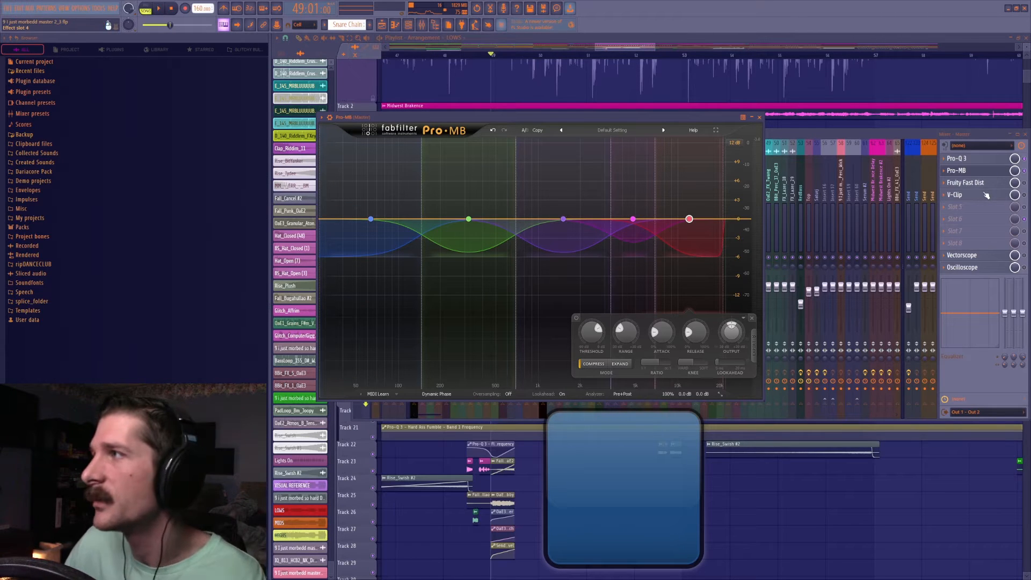
scroll(987, 195, "down", 1)
scroll(987, 187, "down", 1)
left_click(945, 183)
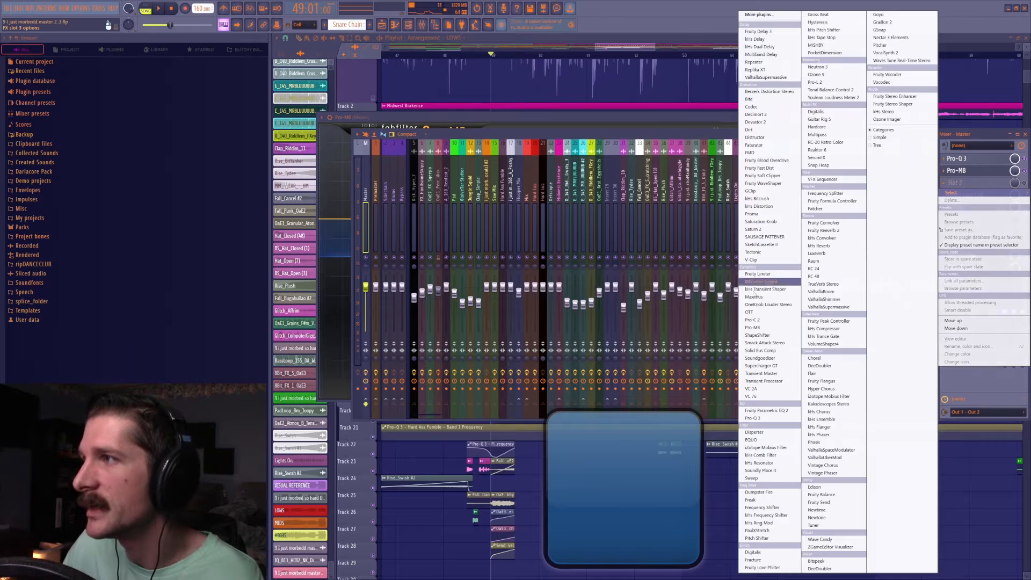
left_click(752, 313)
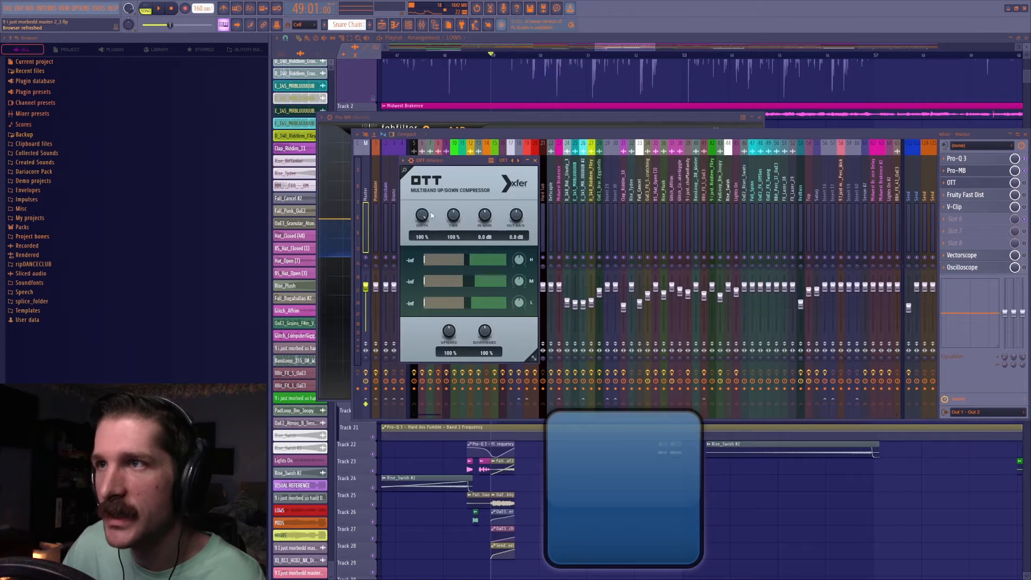
Play the track through OTT and reduce its depth to 10%.
left_click(1024, 184)
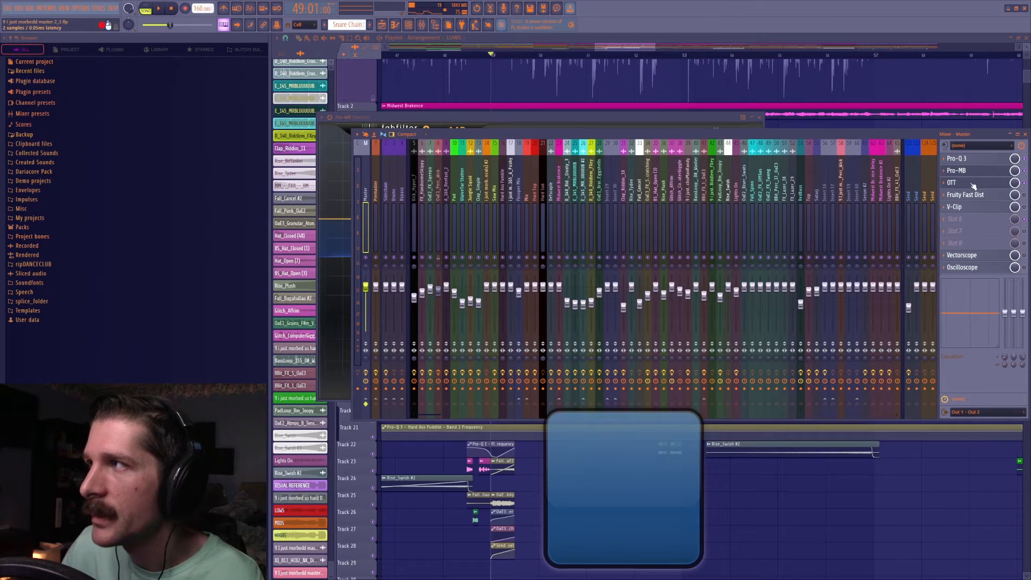
left_click(986, 186)
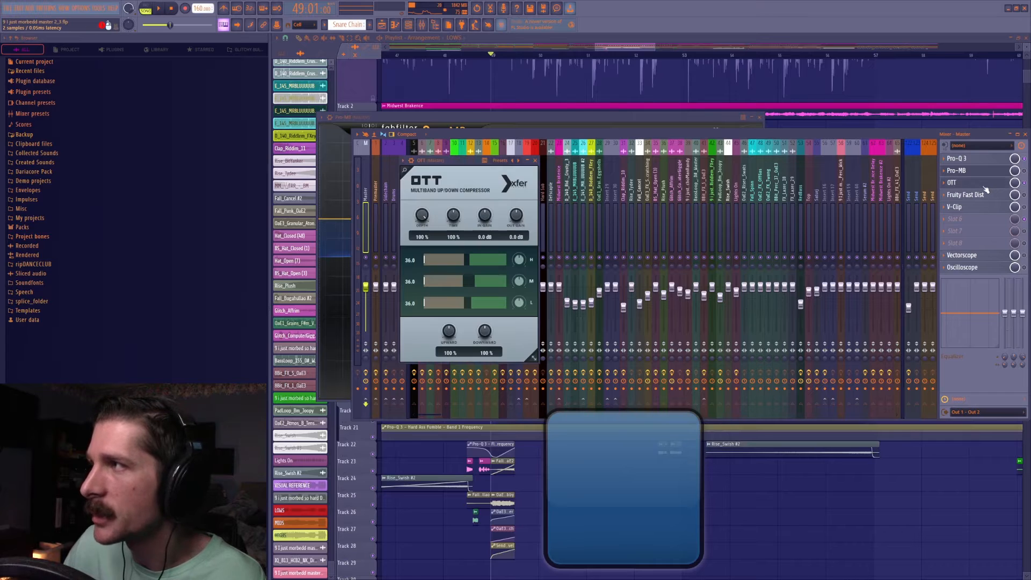
key("space")
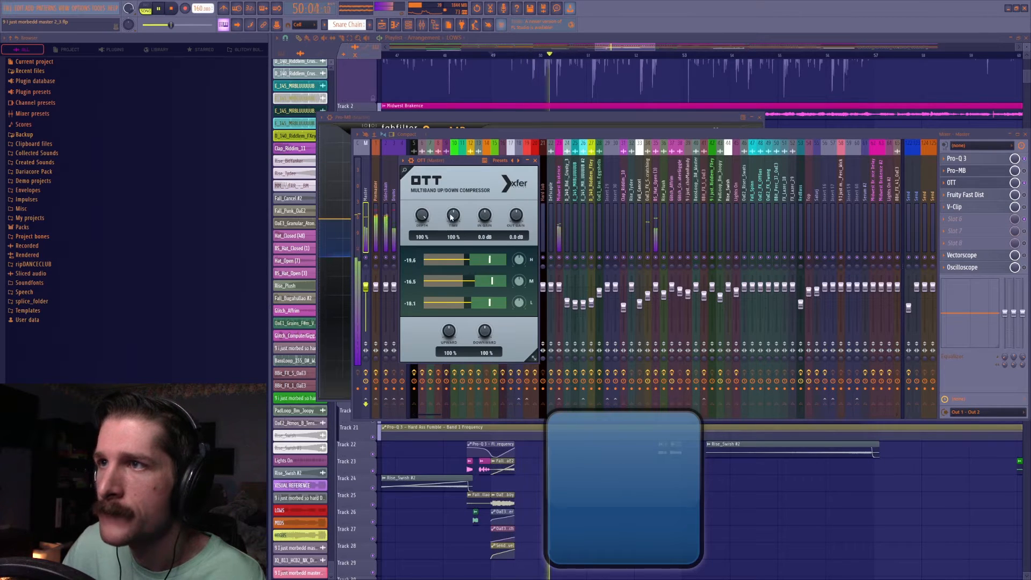
key("space")
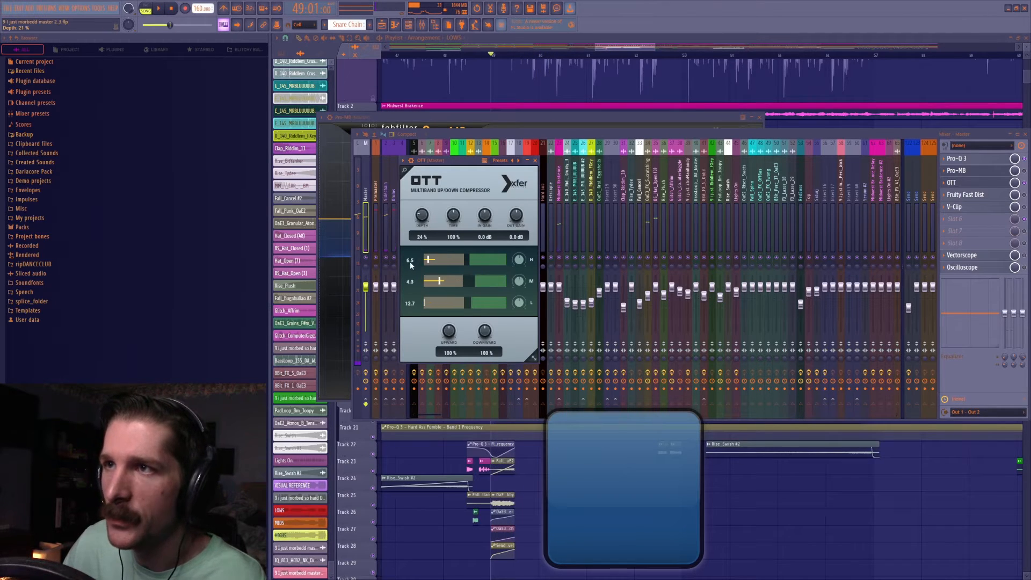
key("space")
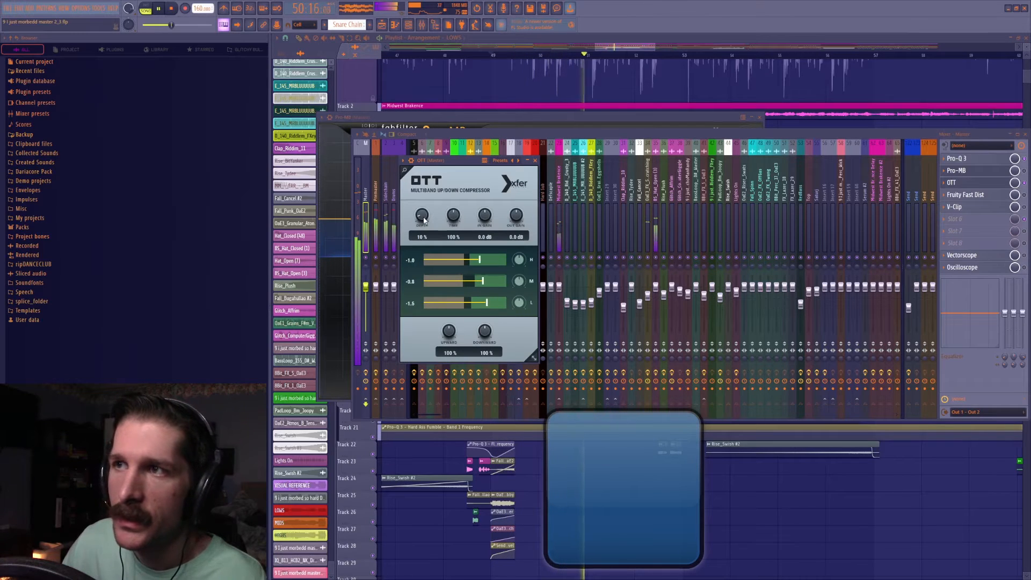
key("space")
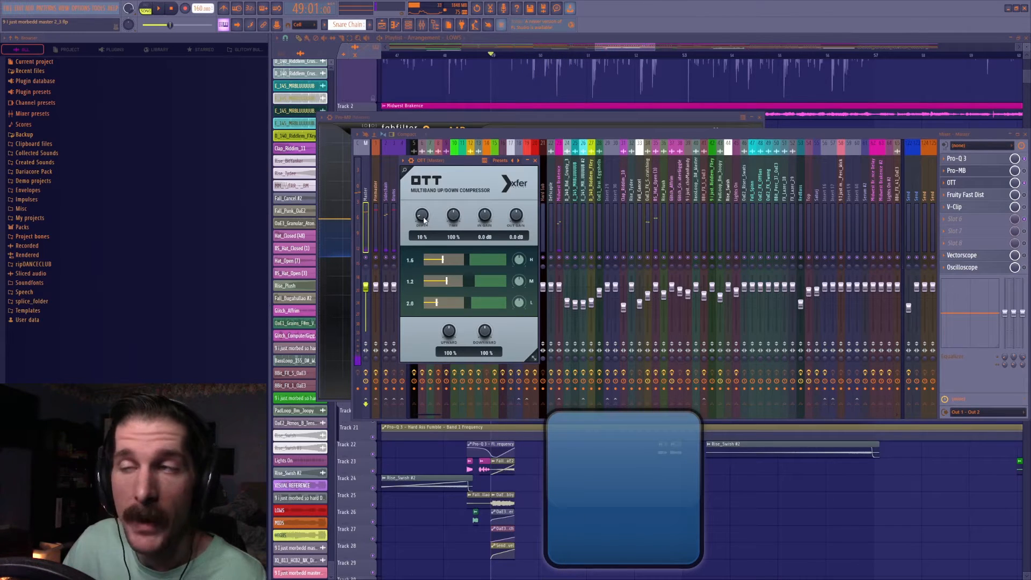
Toggle OTT's bypass and play the track briefly to compare the sound.
left_click(1027, 183)
key("space")
key("space")
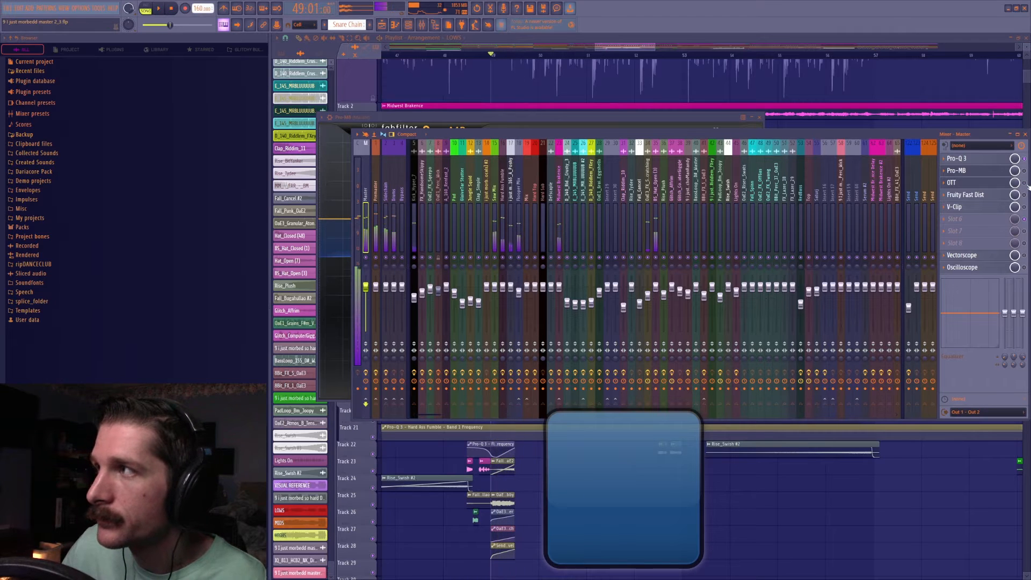
Reopen OTT and vary its depth during playback, raising it to about 23% and ending at 7%.
left_click(994, 185)
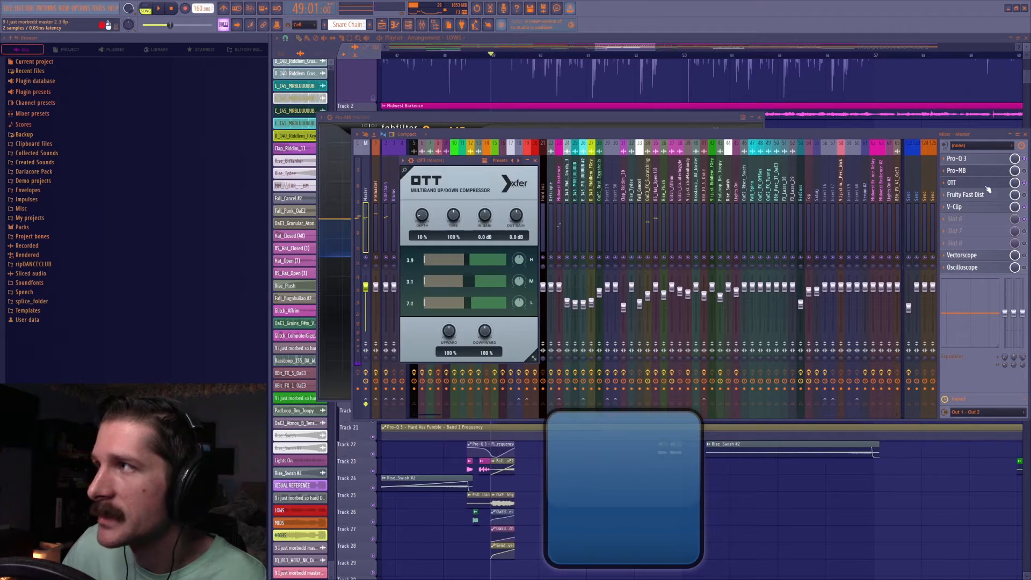
key("space")
left_click_drag(422, 217, 427, 202)
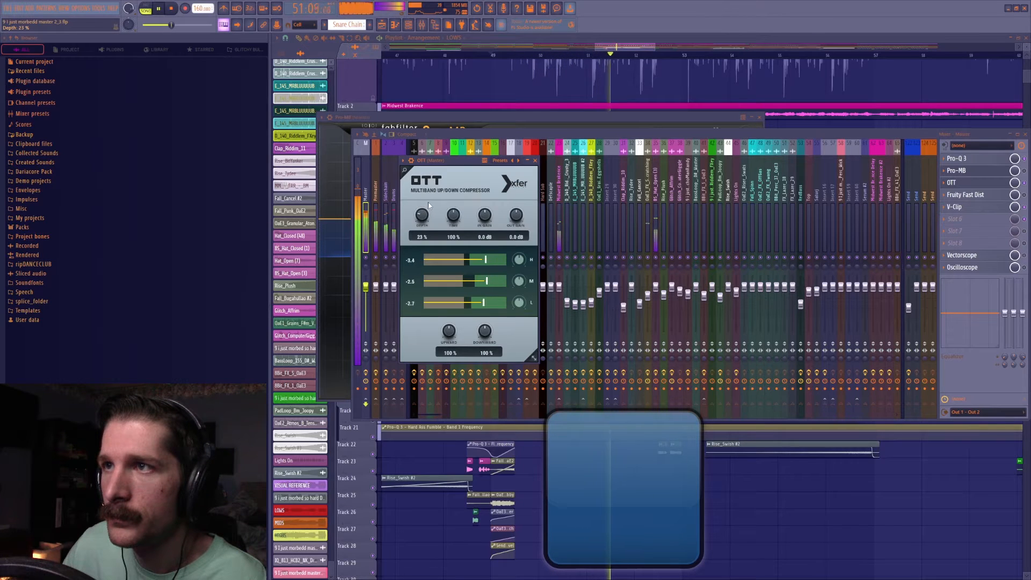
left_click_drag(429, 199, 432, 219)
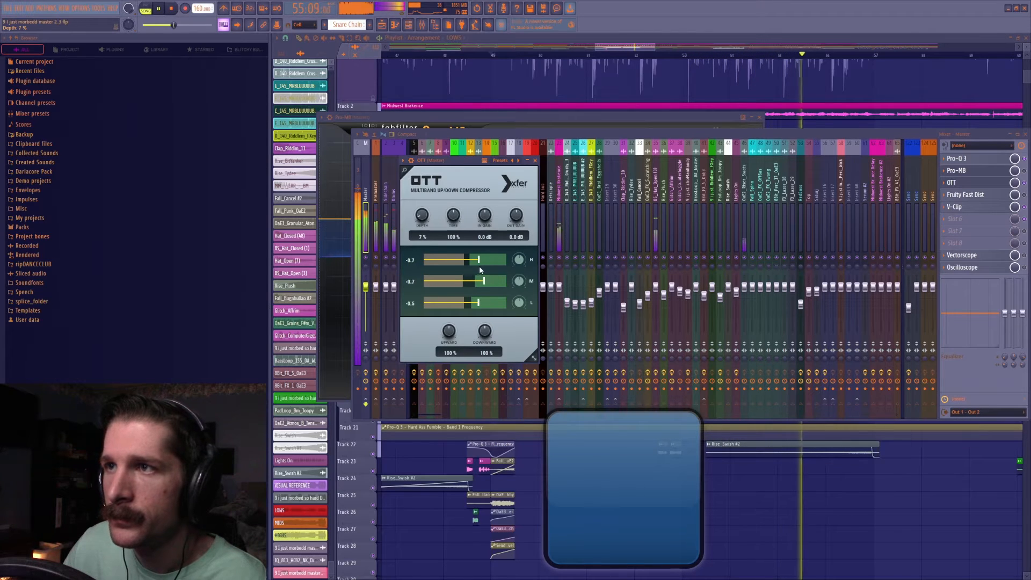
key("space")
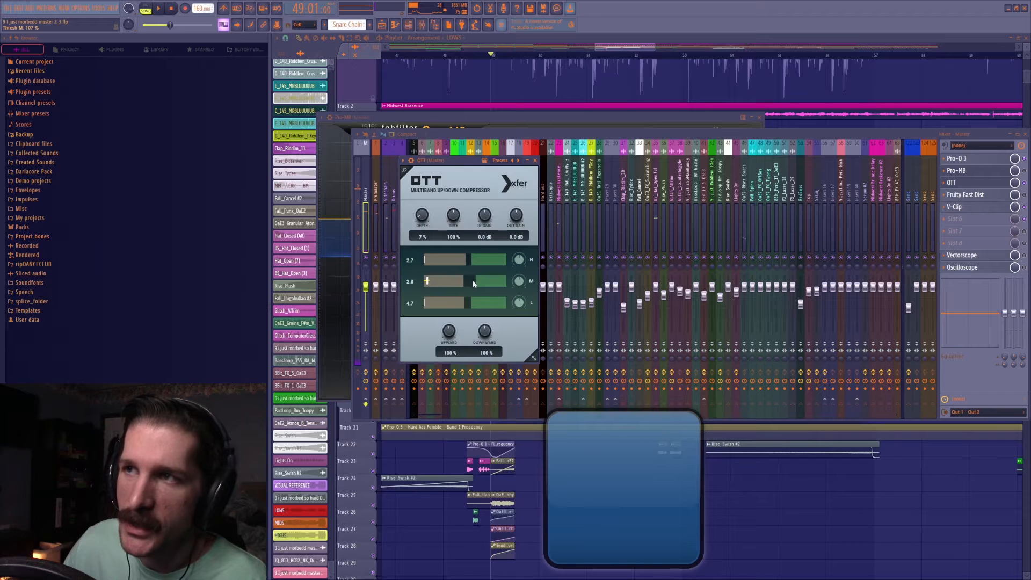
Delete OTT from the master's effect chain.
left_click(944, 183)
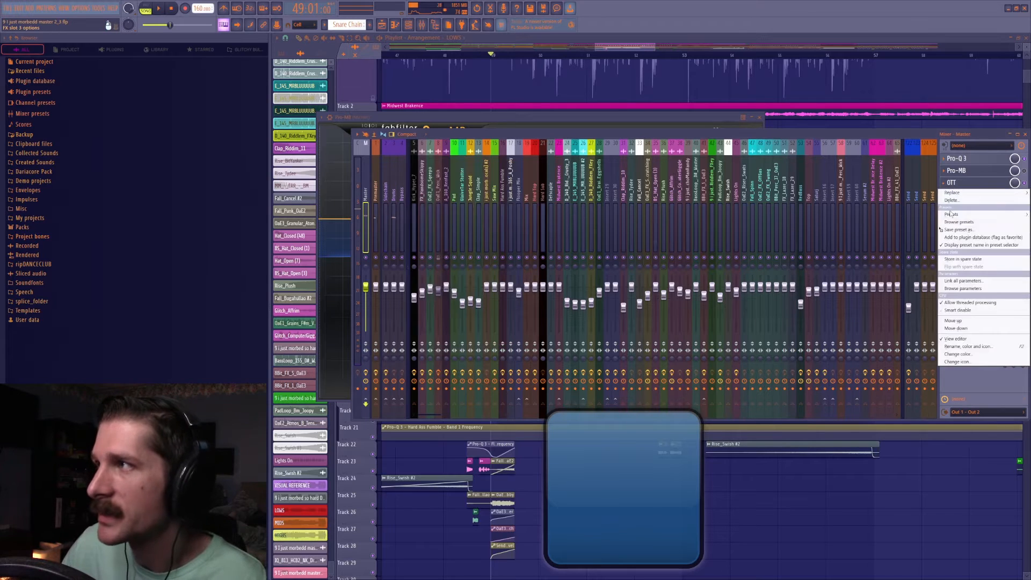
left_click(955, 209)
left_click(549, 320)
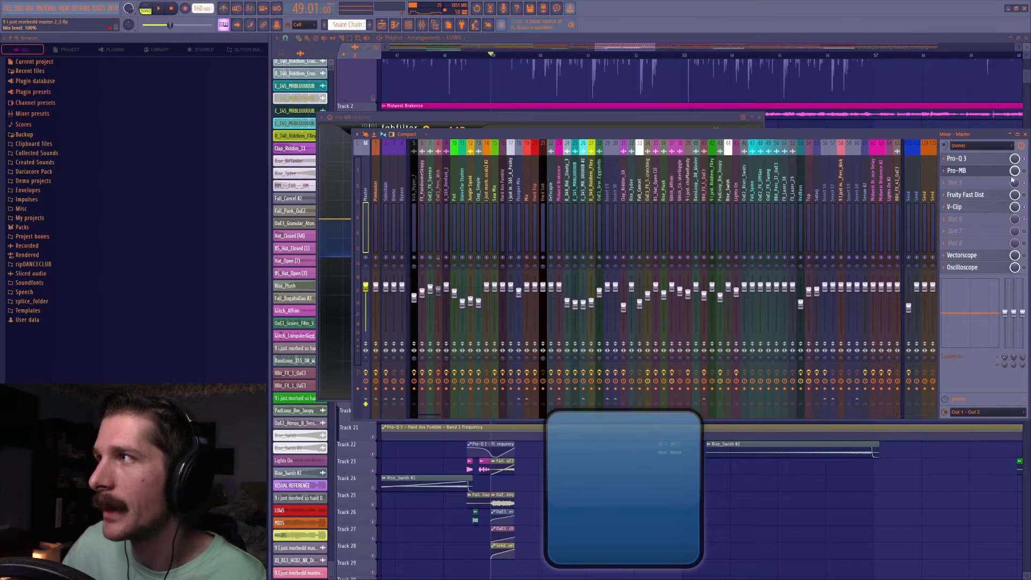
Open the master's Pro-MB, solo its lowest band and listen to it briefly.
left_click(983, 171)
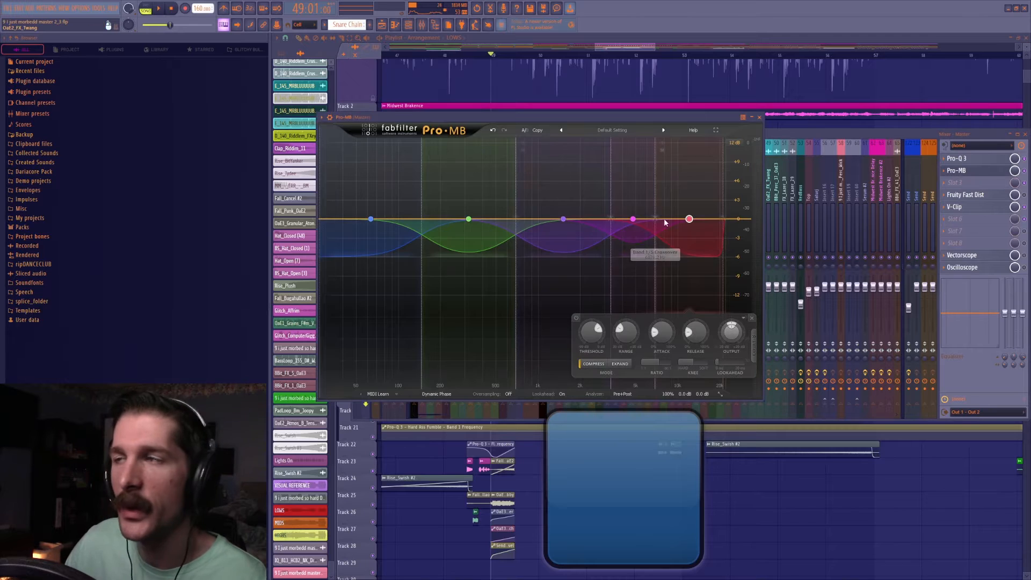
left_click(326, 143)
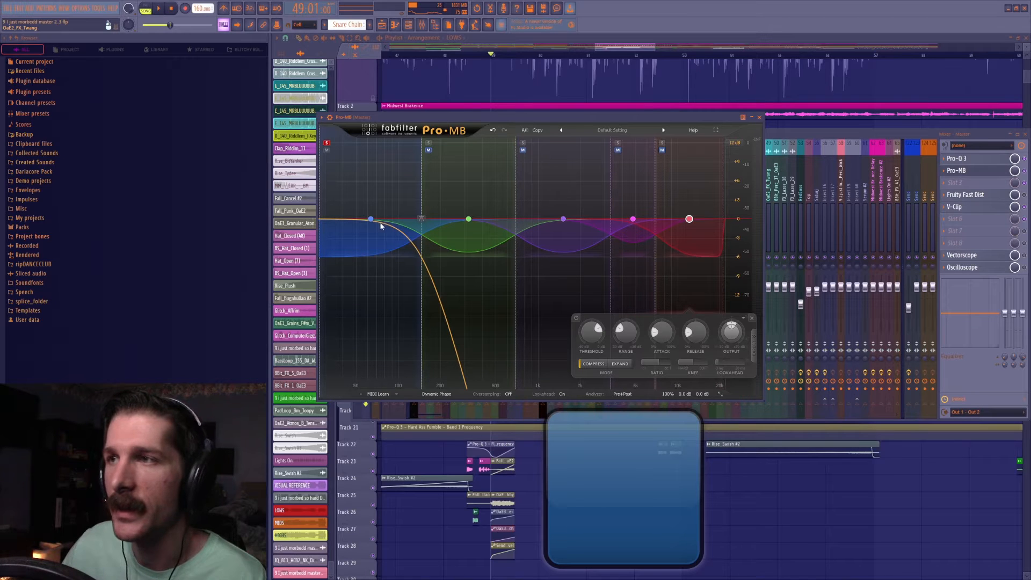
key("space")
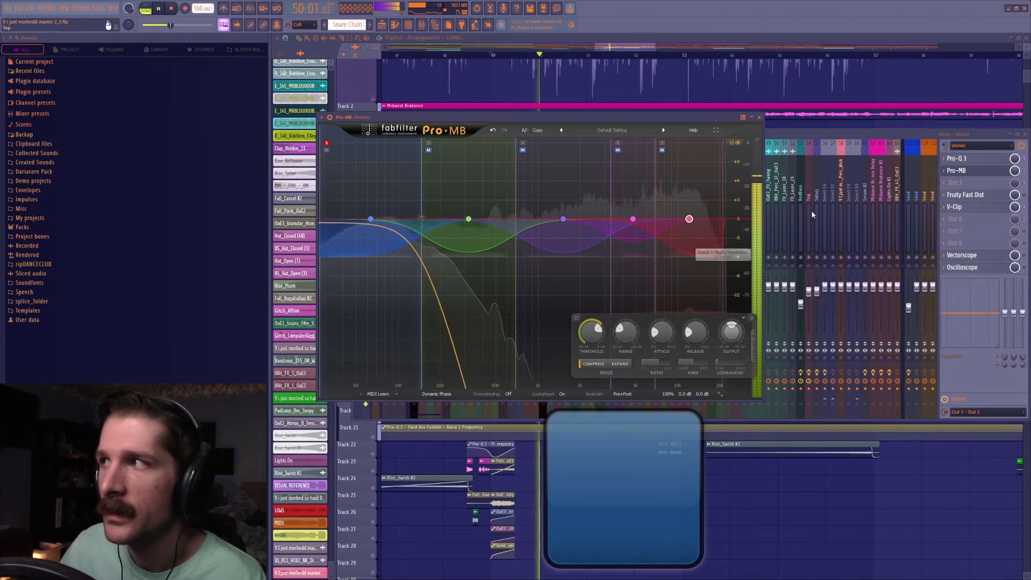
key("space")
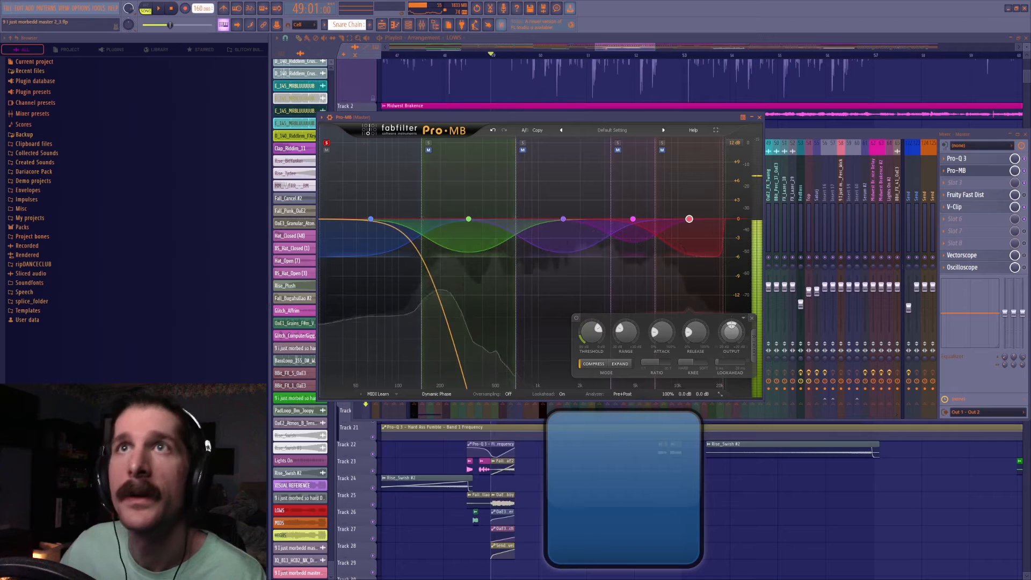
Enable the master's Vectorscope and play the soloed low band with Pro-MB open.
left_click(1026, 258)
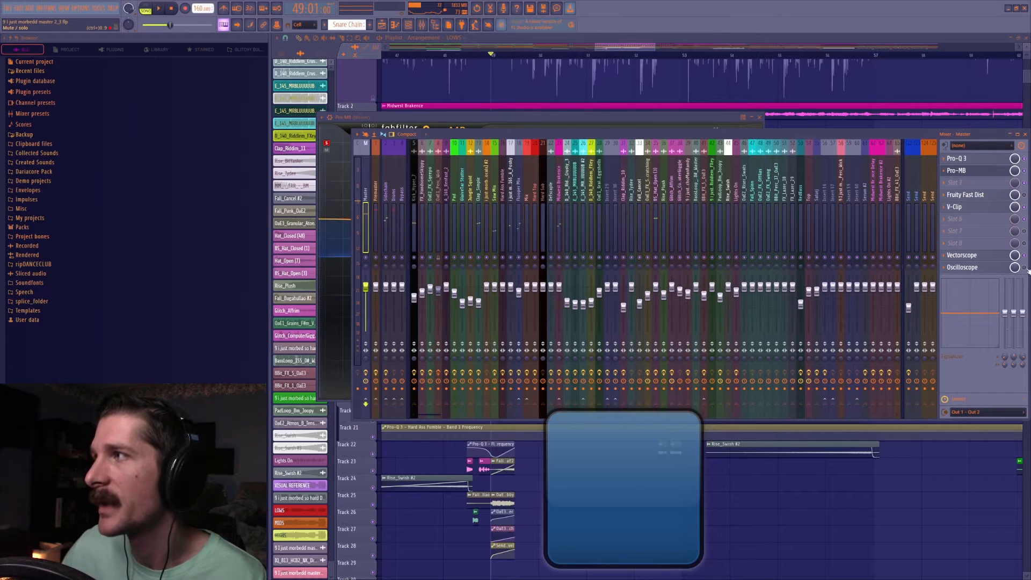
left_click(980, 172)
key("space")
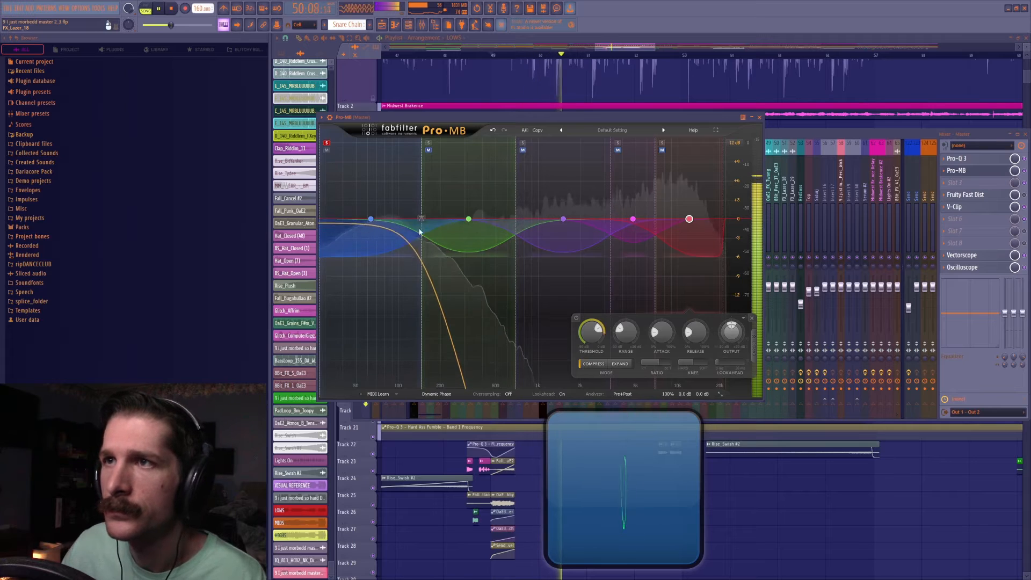
key("space")
Reduce the attack and release of Pro-MB's lowest band to nearly their fastest settings.
left_click(371, 220)
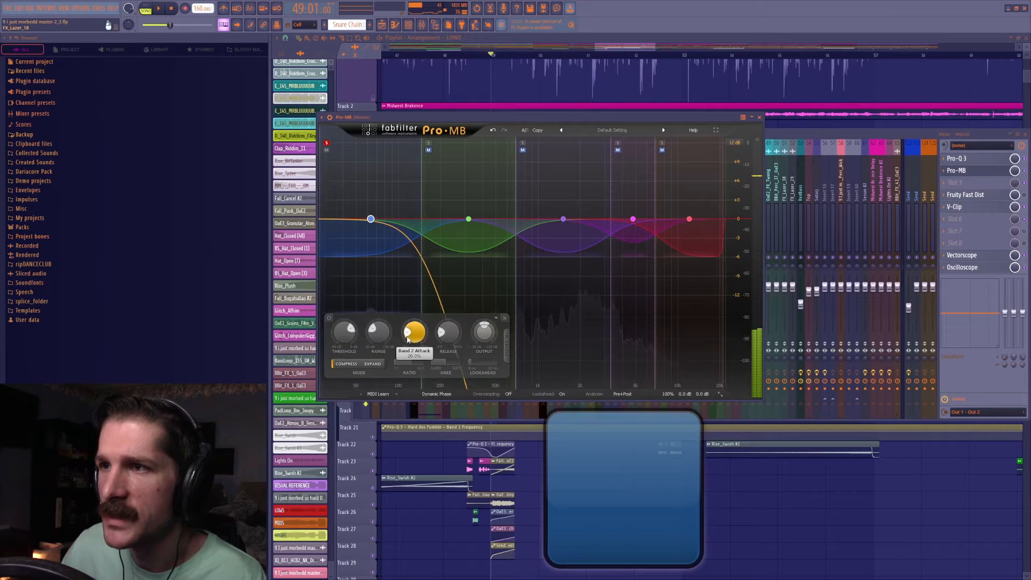
mouse_move(421, 331)
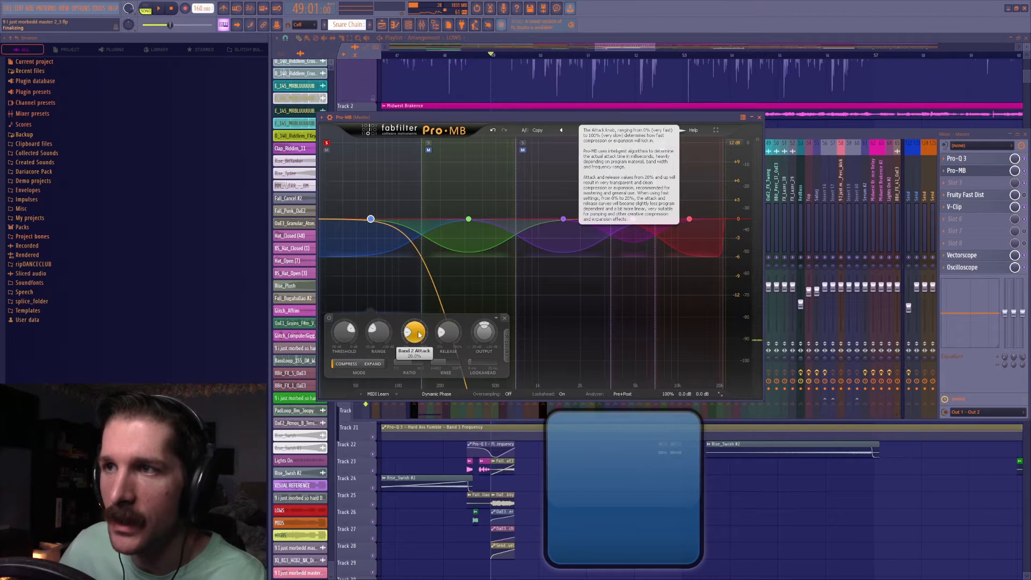
left_click_drag(420, 335, 445, 432)
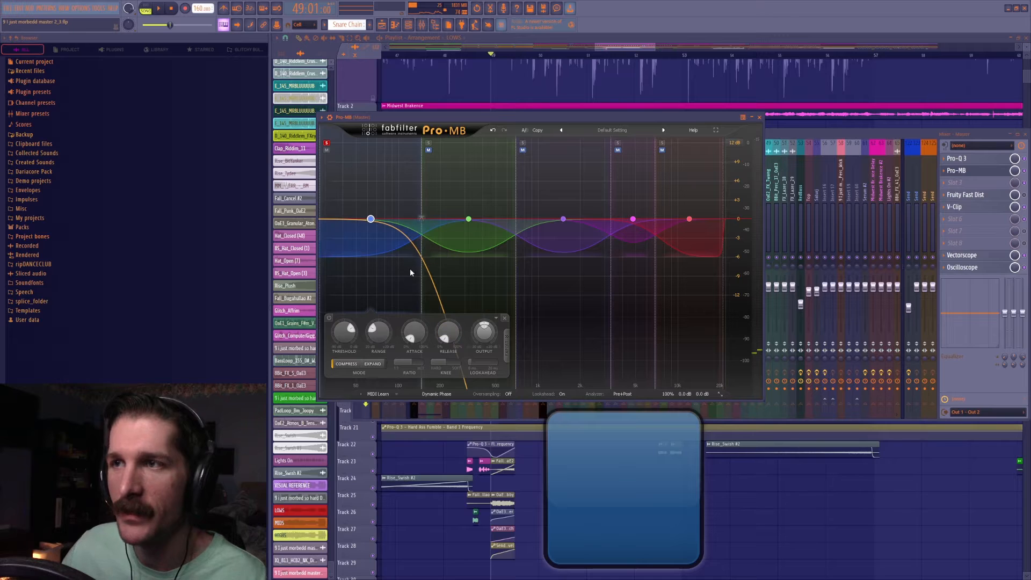
Lower the threshold of Pro-MB's lowest band to about -30.56 dB during playback.
key("space")
left_click_drag(346, 334, 345, 363)
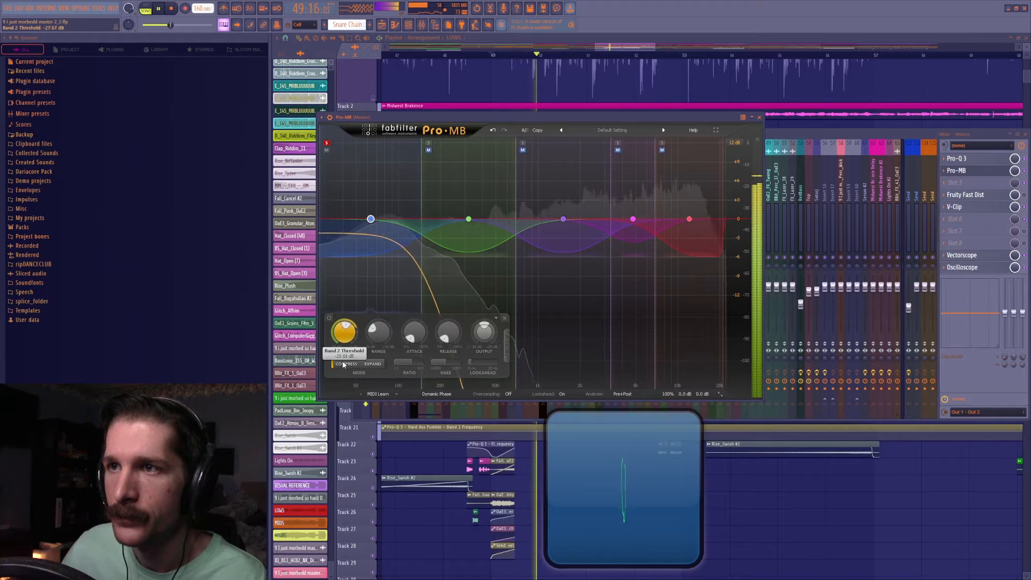
mouse_move(416, 334)
key("space")
Reset the lowest band's attack to 20% and lengthen its release well beyond 20% during playback.
left_click(414, 333, "ctrl")
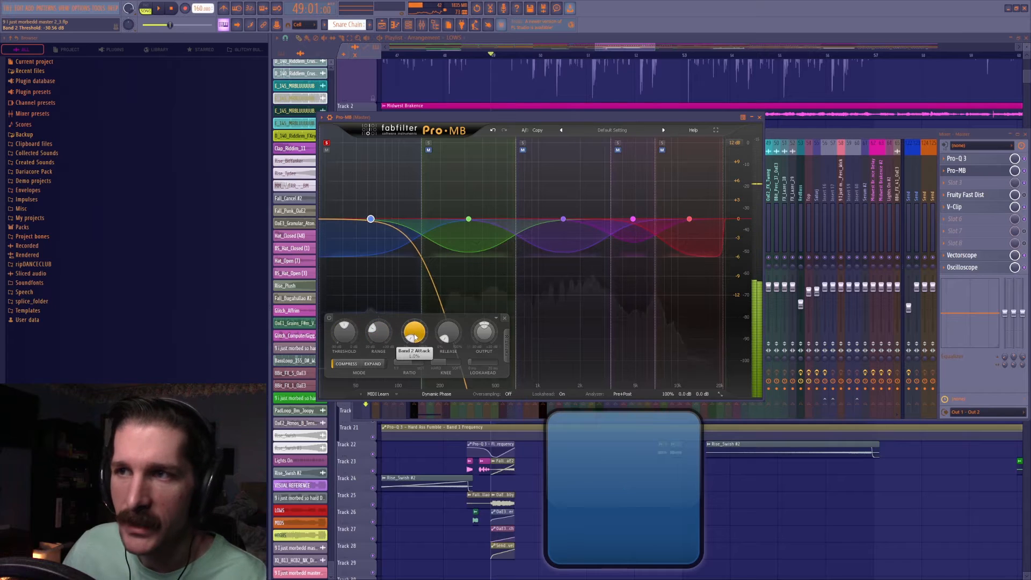
left_click(449, 336, "ctrl")
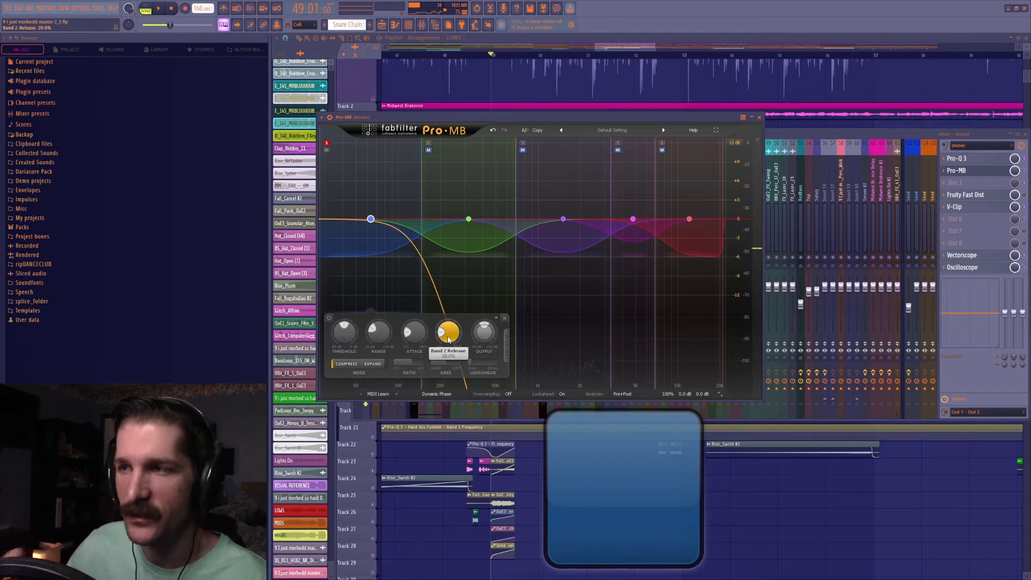
key("space")
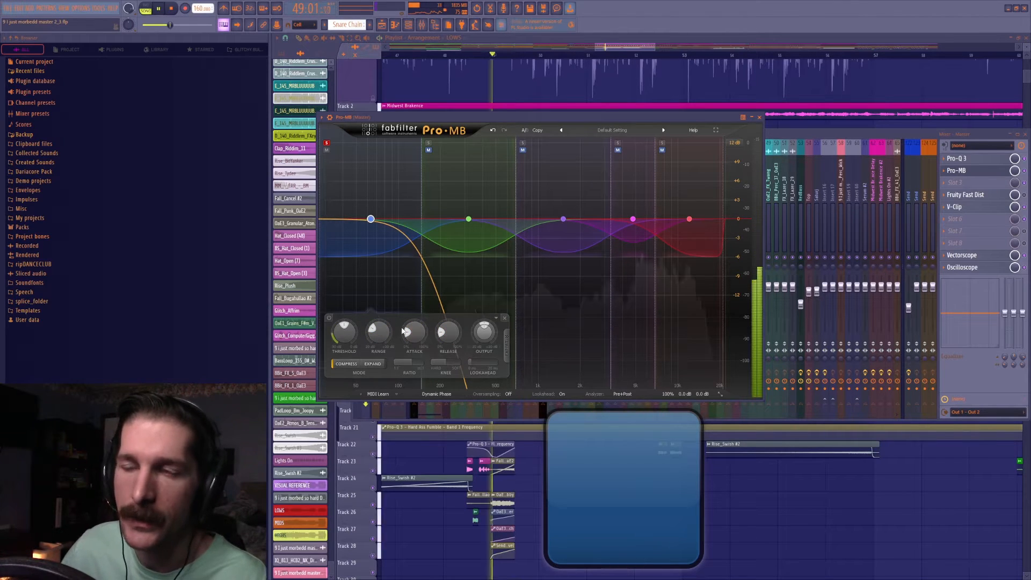
left_click_drag(417, 337, 452, 317)
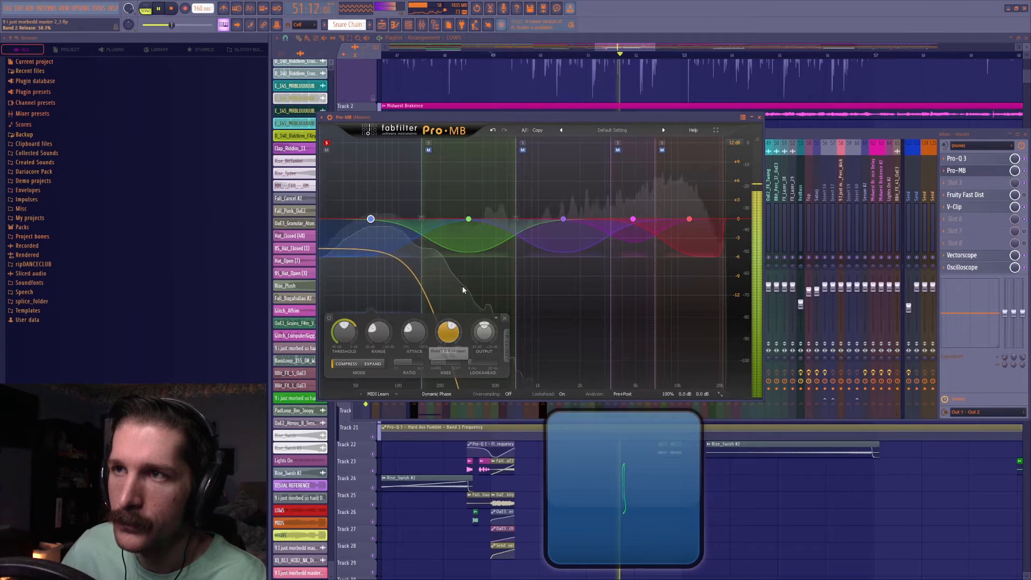
Lower the lowest band's threshold to about -35.21 dB and raise its output level to about +3 dB.
left_click_drag(333, 334, 341, 395)
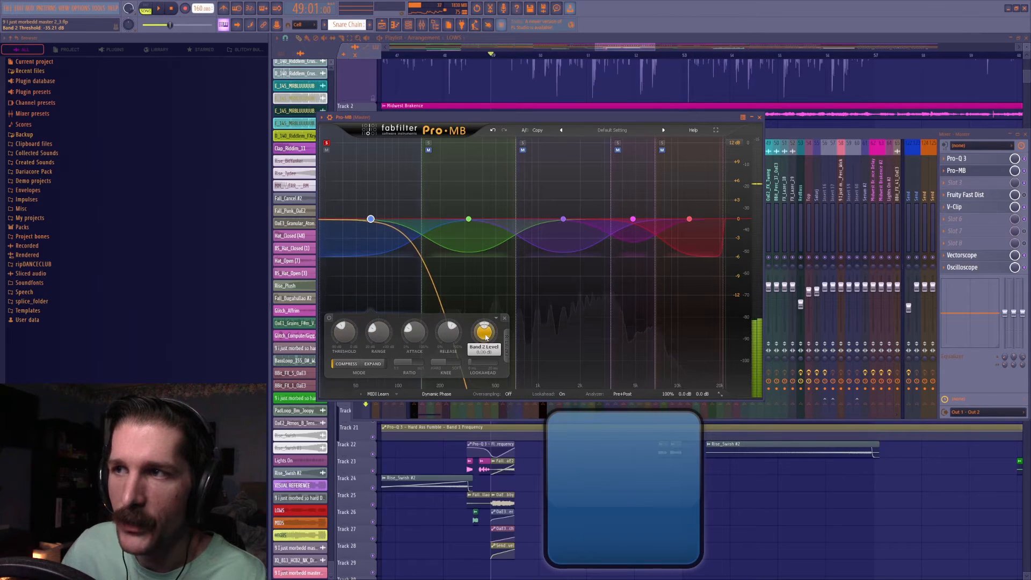
key("space")
left_click_drag(493, 336, 506, 313)
key("space")
Unsolo Pro-MB's lowest band and solo the green low-mid band beside it.
left_click(327, 142)
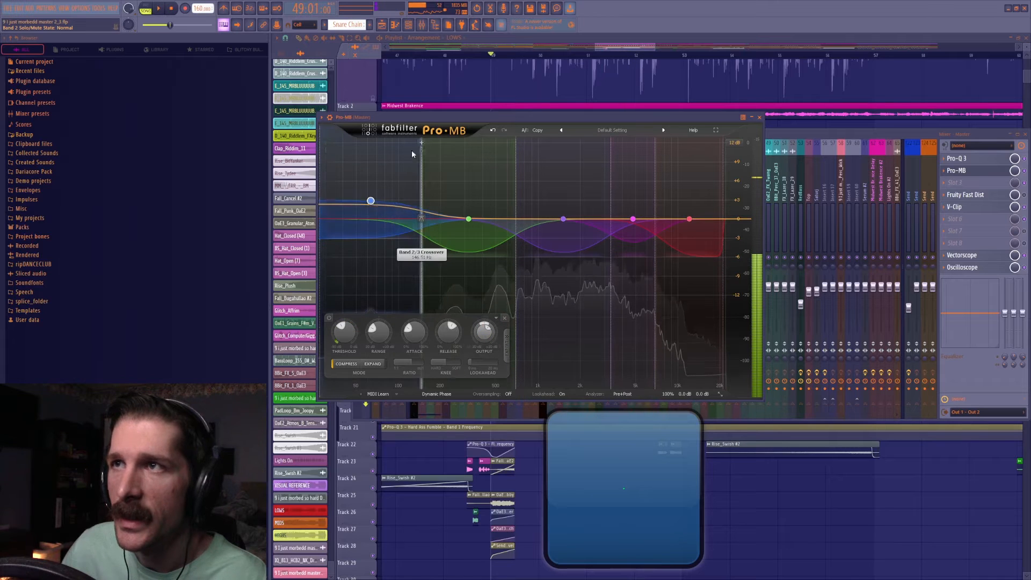
left_click(428, 142)
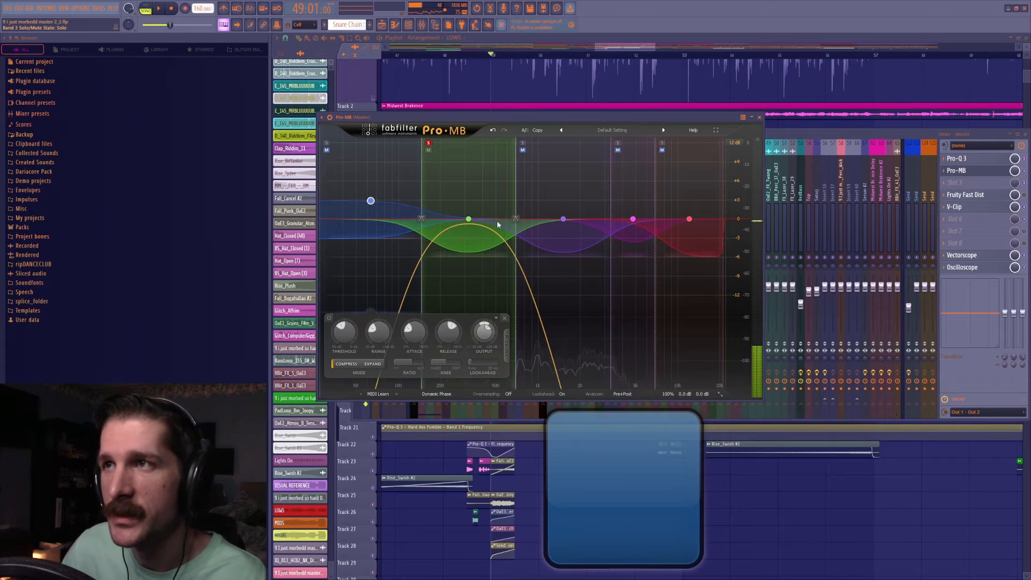
Set the green low-mid band's attack to about 36.7% and release to about 41.1% during playback, and deepen its range.
key("space")
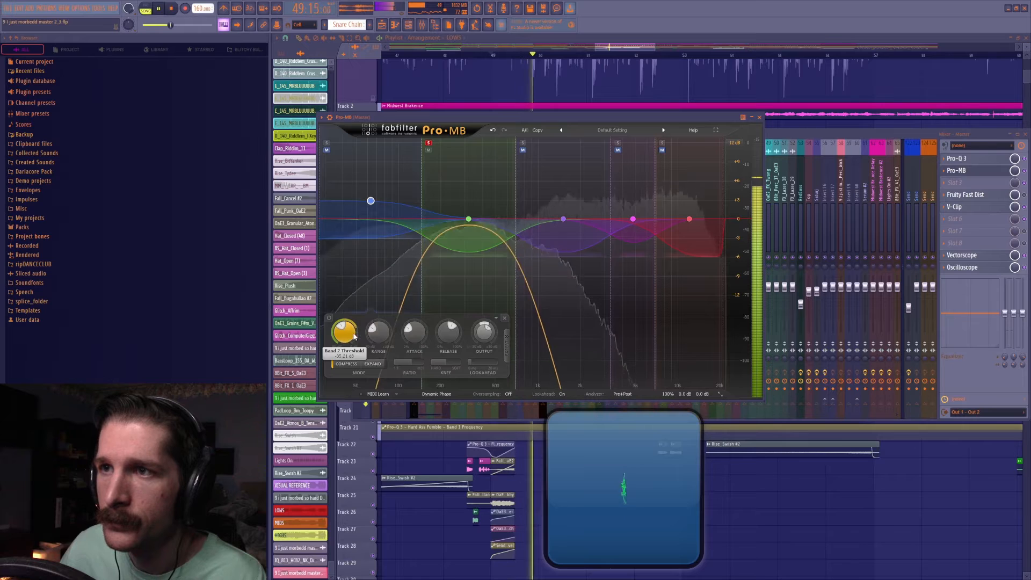
left_click(468, 220)
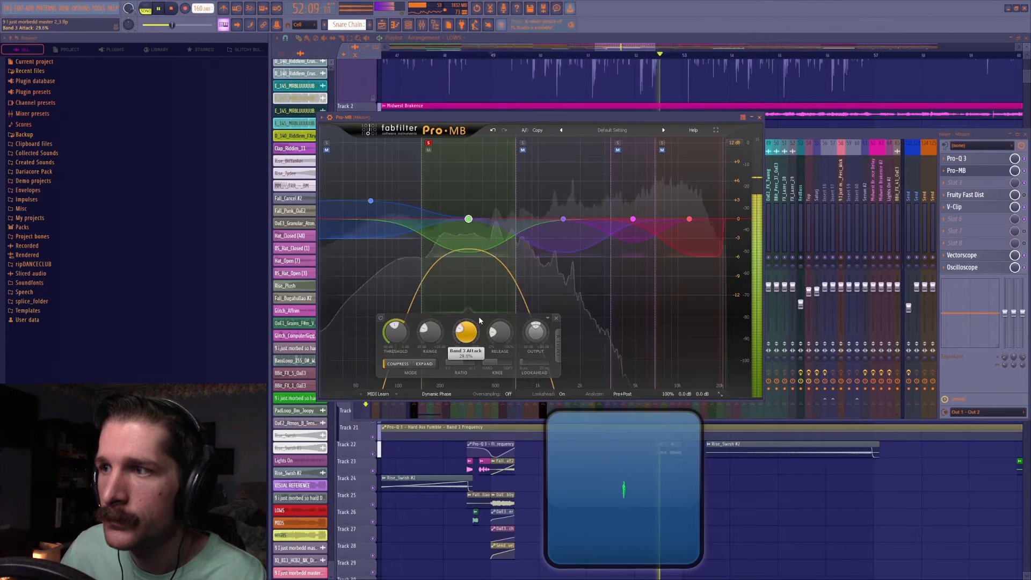
left_click_drag(467, 329, 487, 311)
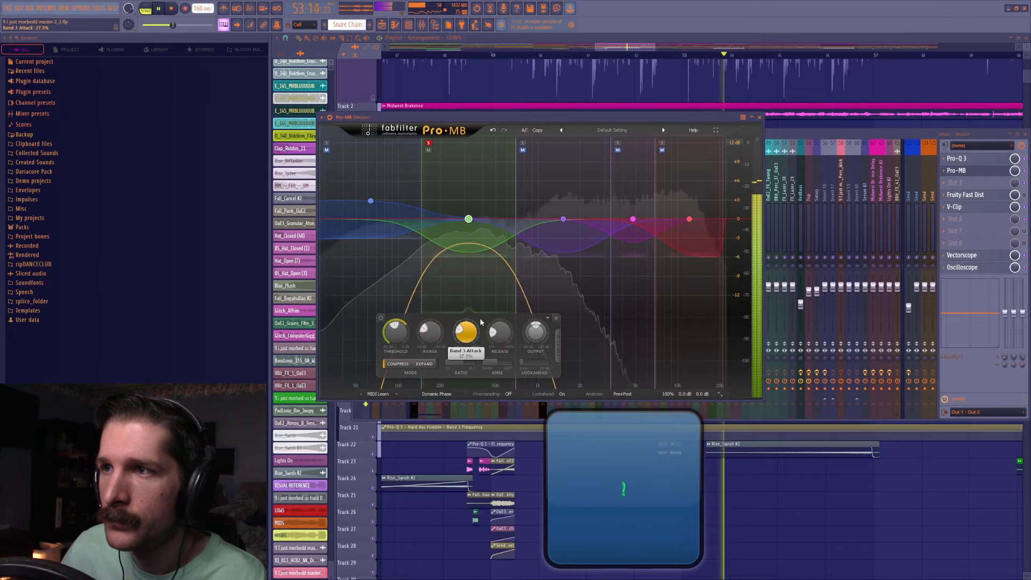
left_click_drag(504, 318, 505, 314)
left_click_drag(429, 327, 477, 324)
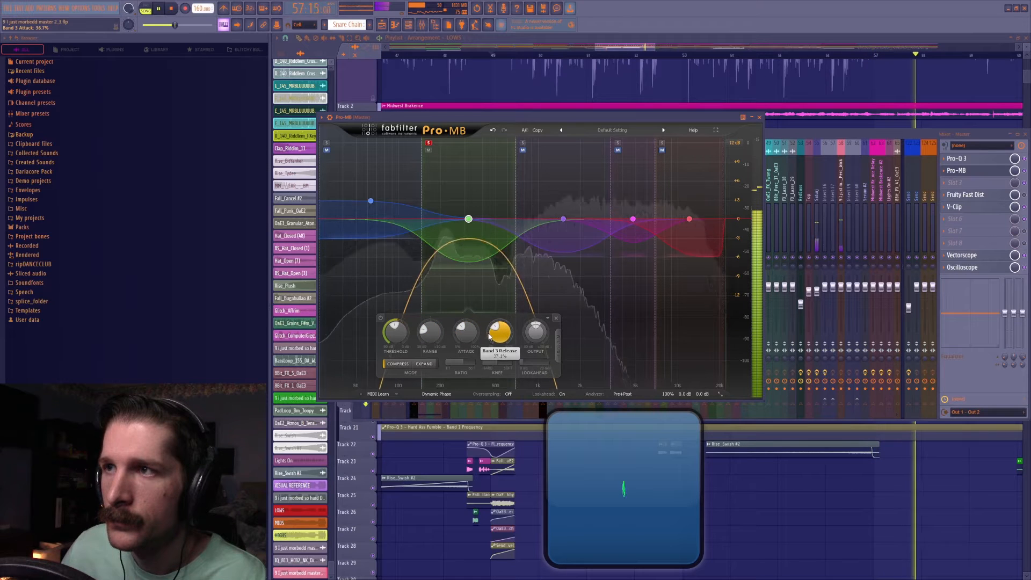
left_click_drag(489, 333, 500, 326)
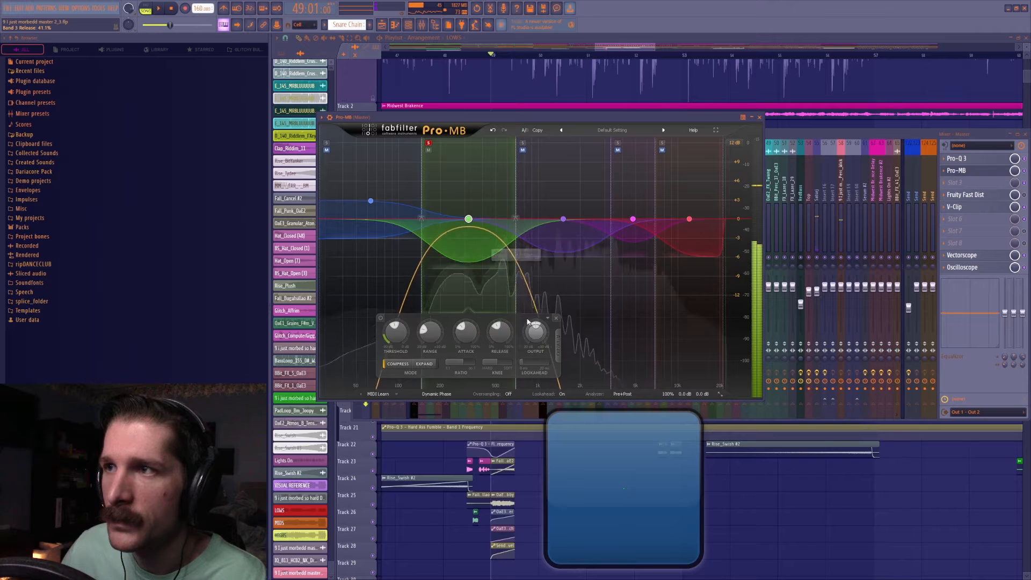
Raise the green low-mid band's output to about +4 dB and move the solo to the purple mid band.
left_click_drag(535, 331, 540, 313)
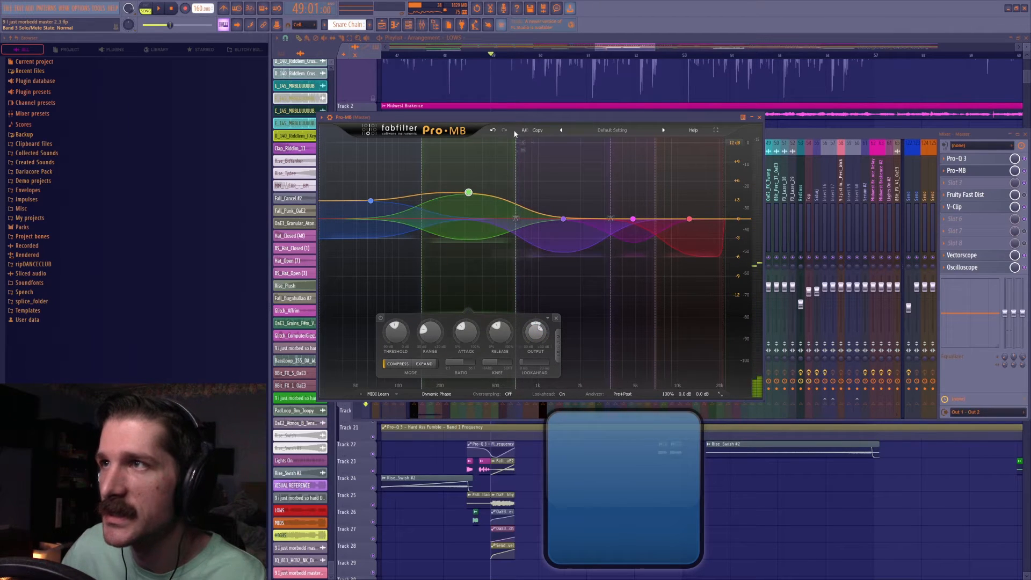
key("space")
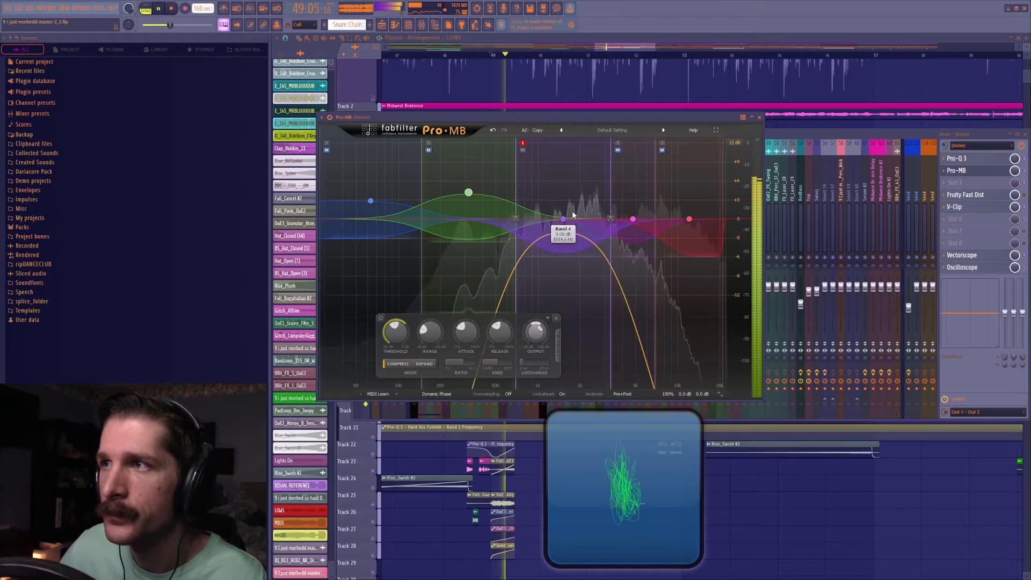
key("space")
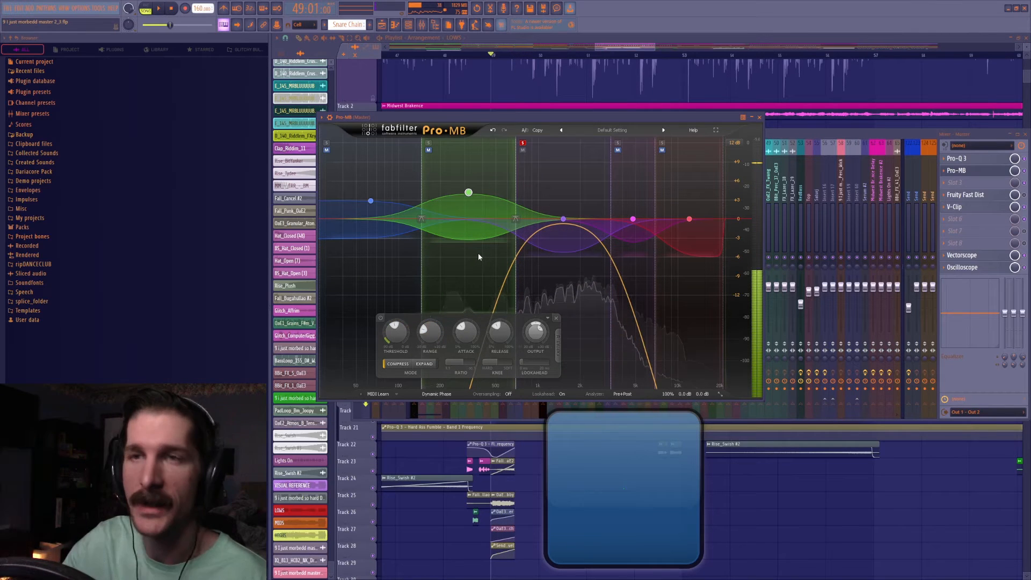
Lower the purple mid band's threshold during playback, set its attack to about 23.4%, and adjust its release.
left_click(563, 218)
key("space")
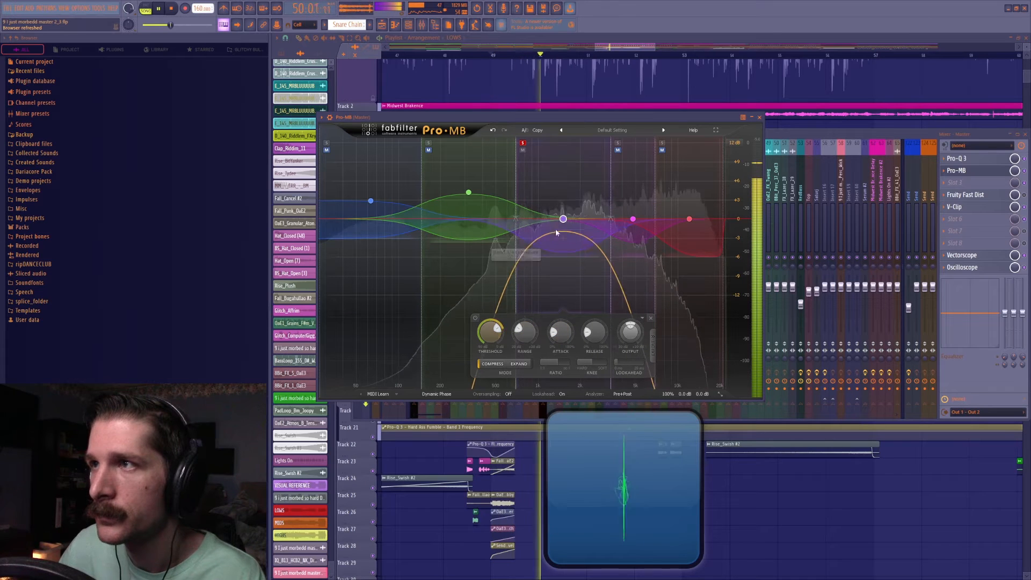
left_click_drag(491, 331, 562, 373)
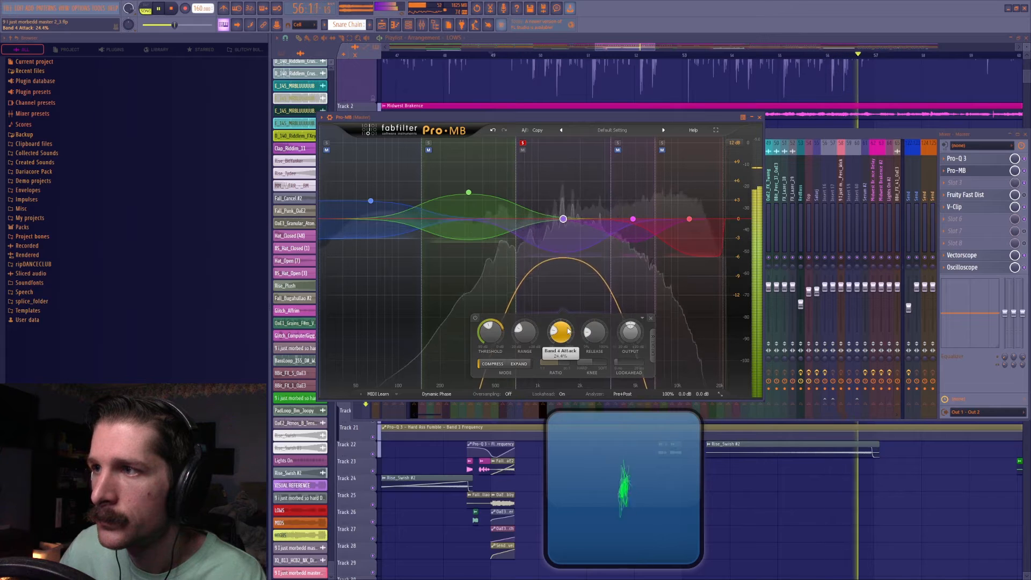
left_click_drag(593, 339, 565, 336)
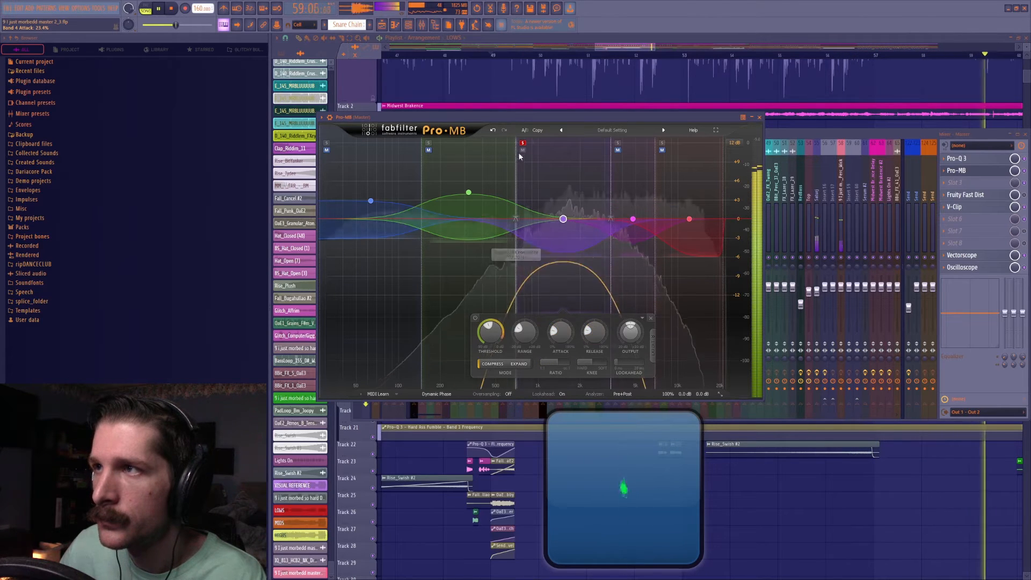
left_click_drag(574, 330, 603, 323)
mouse_move(491, 335)
left_mouse_down()
mouse_move(493, 325)
mouse_move(500, 348)
left_mouse_up()
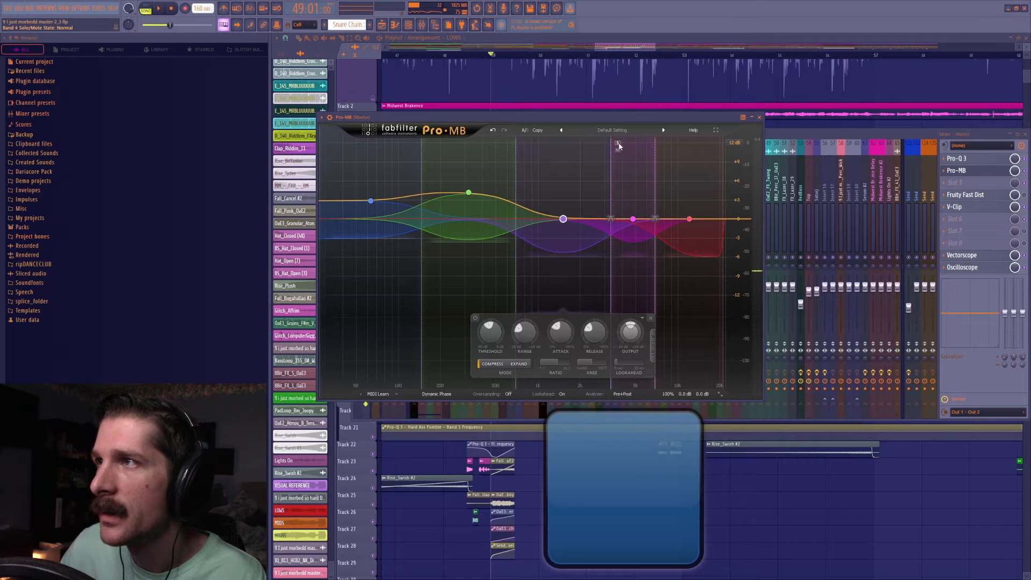
Solo the magenta high-mid band and set its attack to about 15% and release to about 19.9% during playback.
key("space")
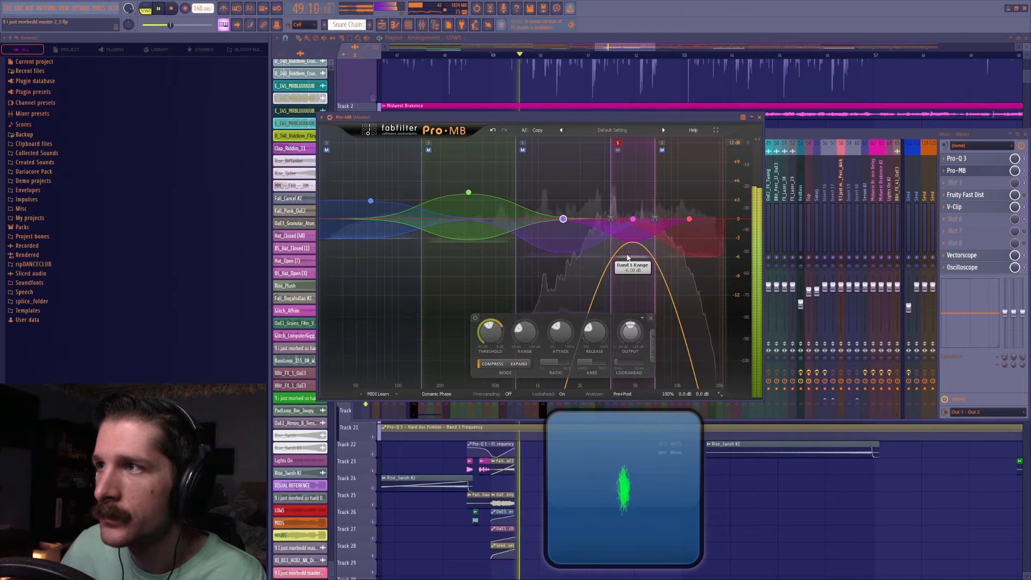
left_click(633, 218)
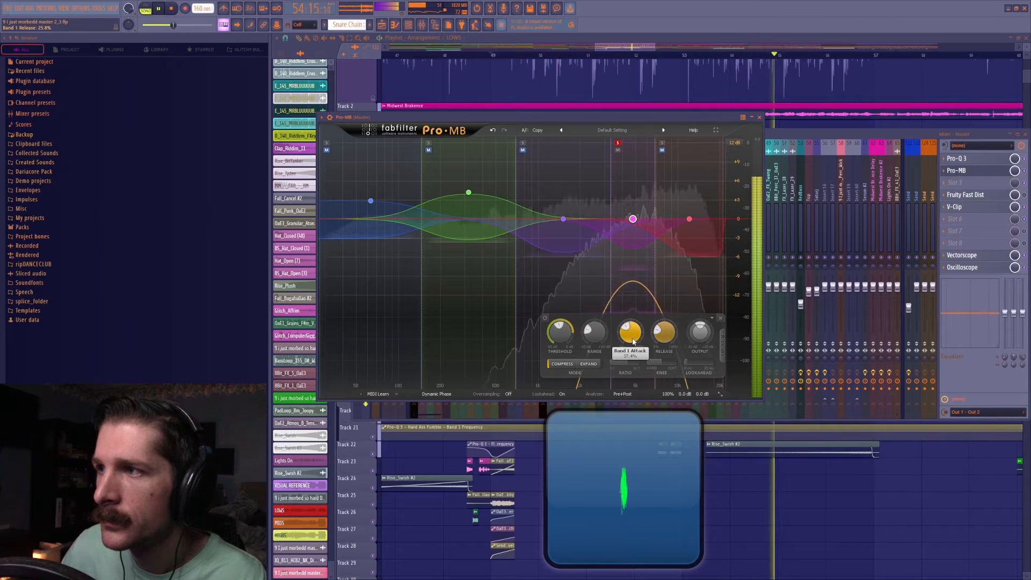
left_click_drag(633, 355, 633, 371)
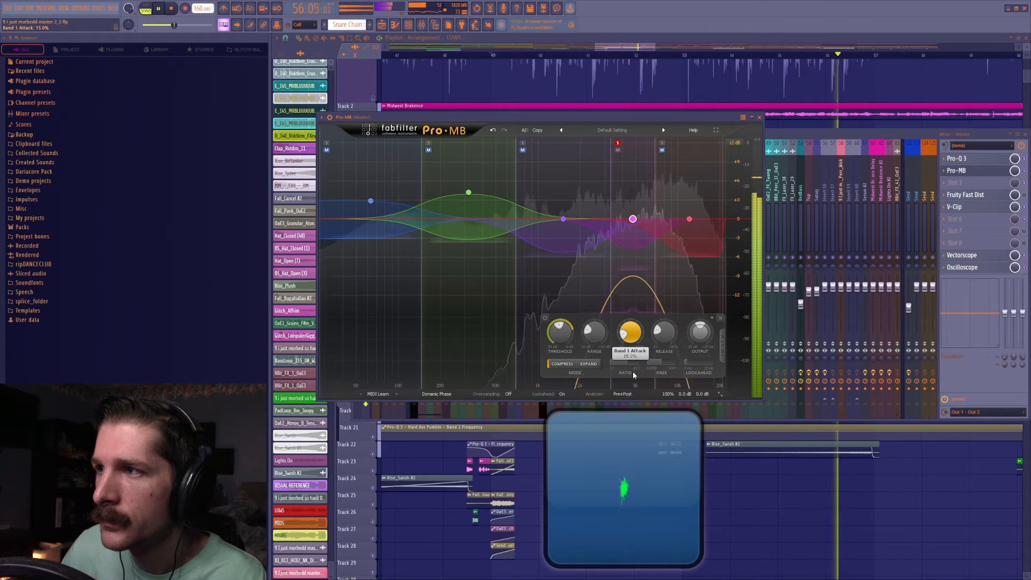
left_click_drag(657, 330, 657, 354)
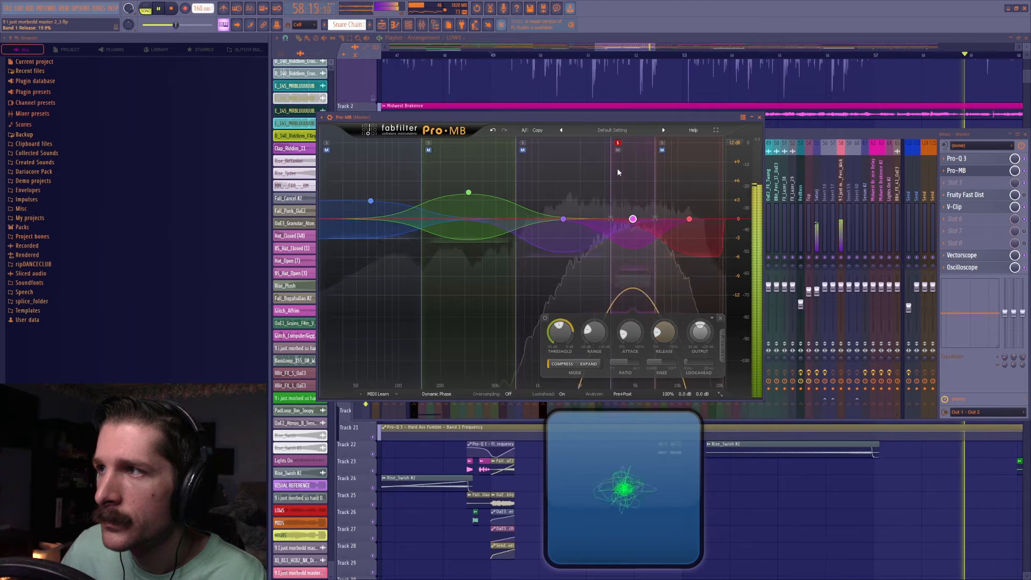
Solo the purple mid band again, retune its threshold to about -30.51 dB and its attack and release, and unsolo it.
left_click(525, 142)
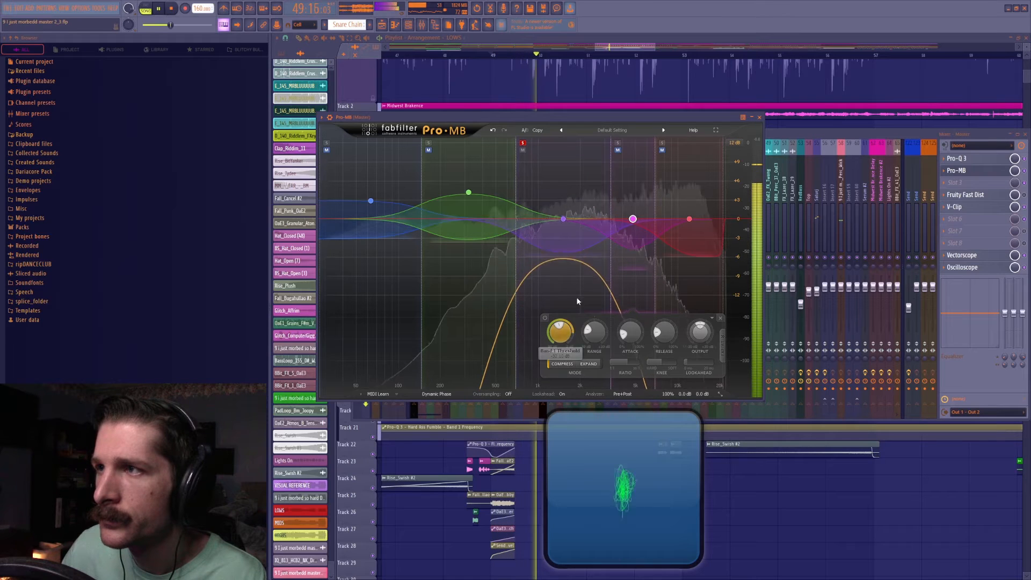
key("space")
key("space")
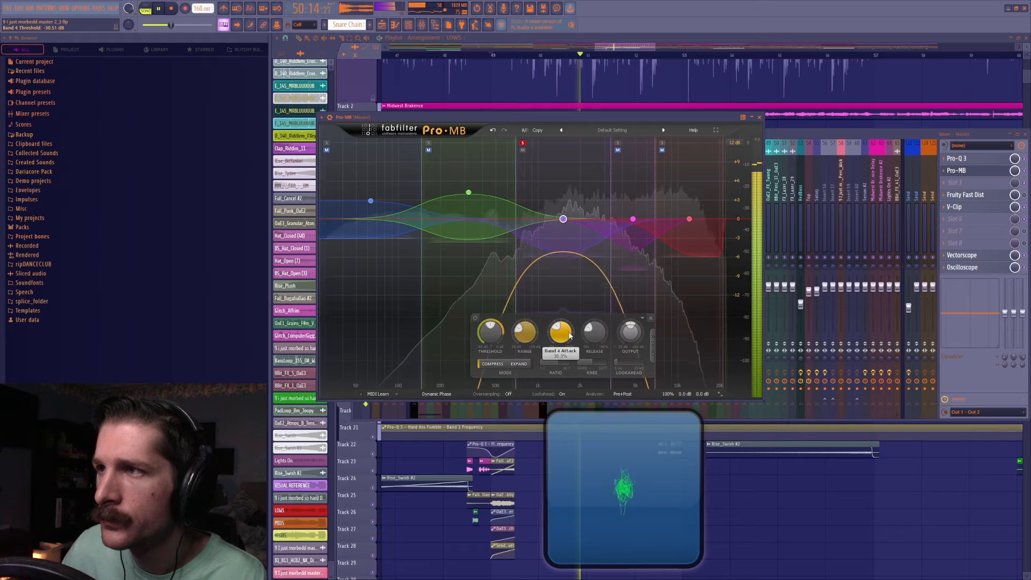
left_click_drag(565, 355, 562, 325)
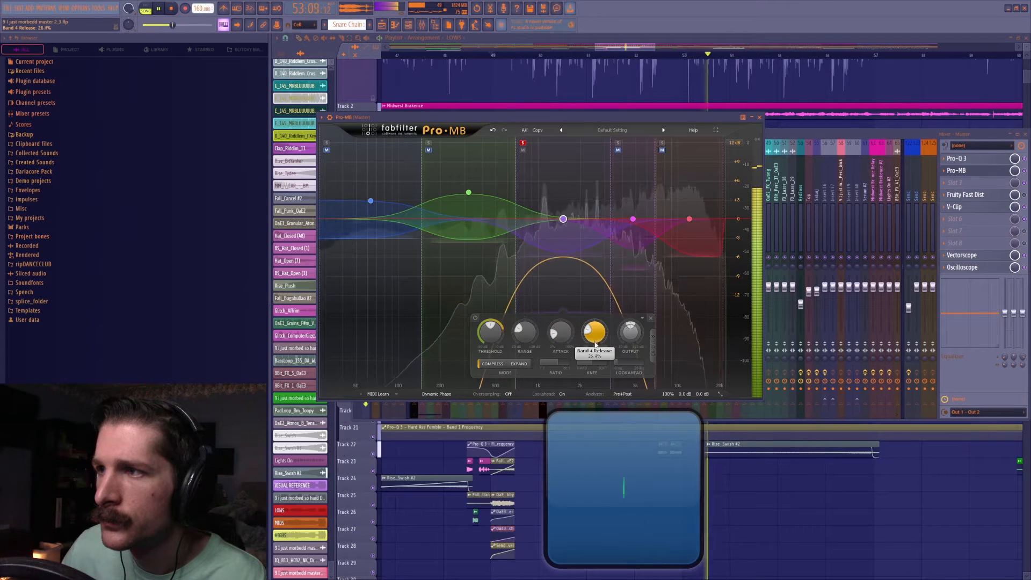
left_click(523, 143)
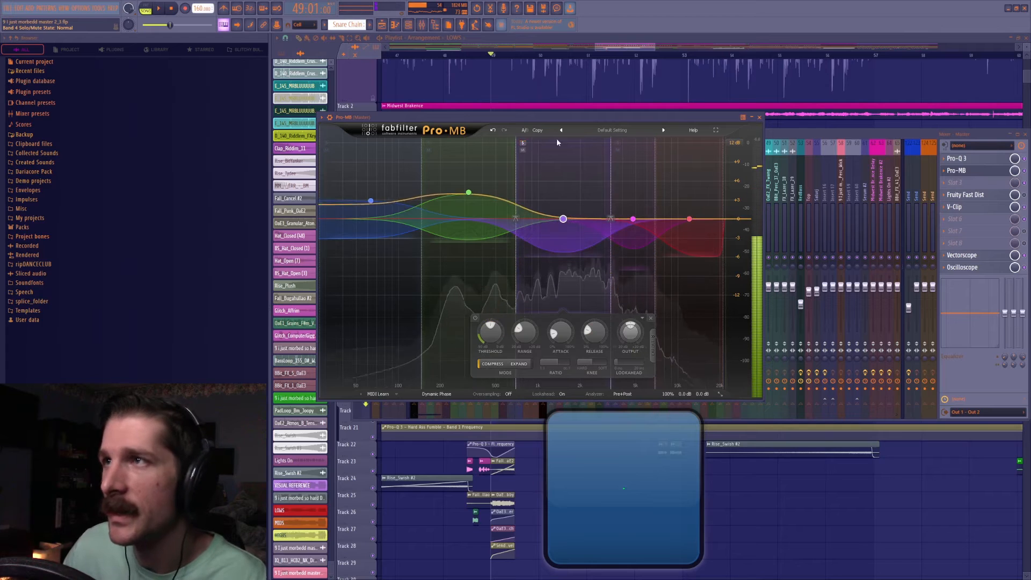
left_click(662, 143)
key("space")
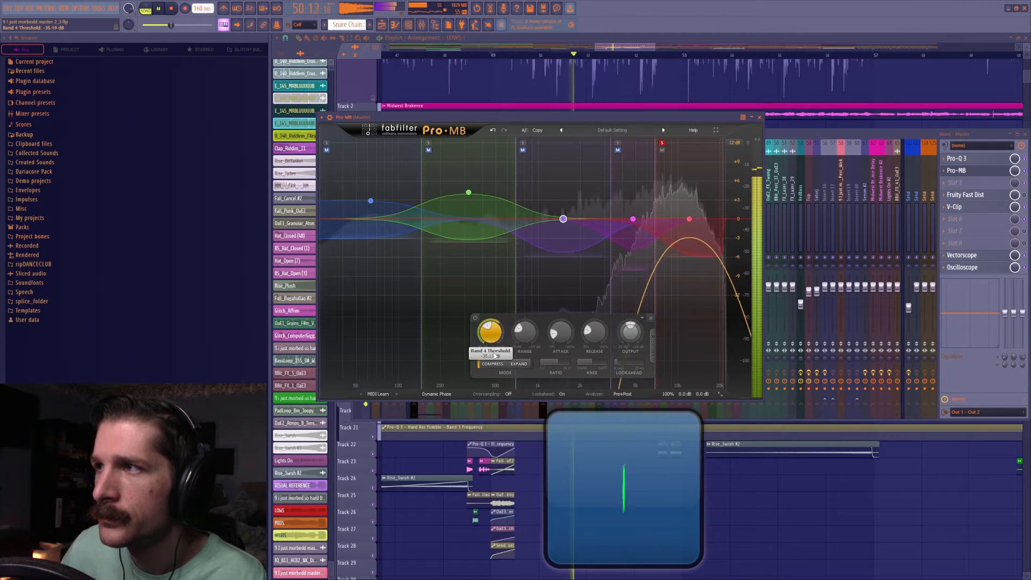
left_click_drag(587, 336, 600, 310)
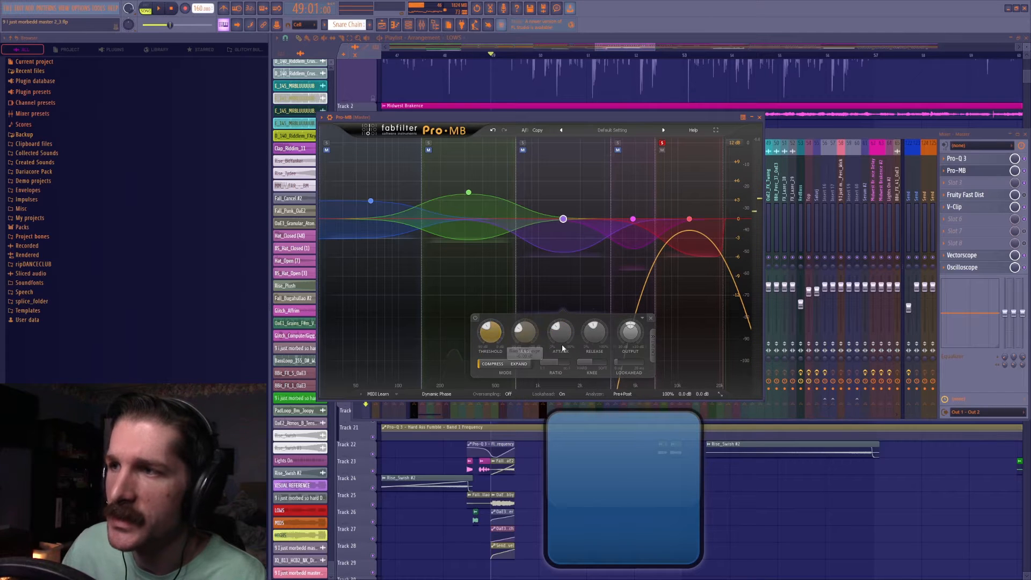
key("space")
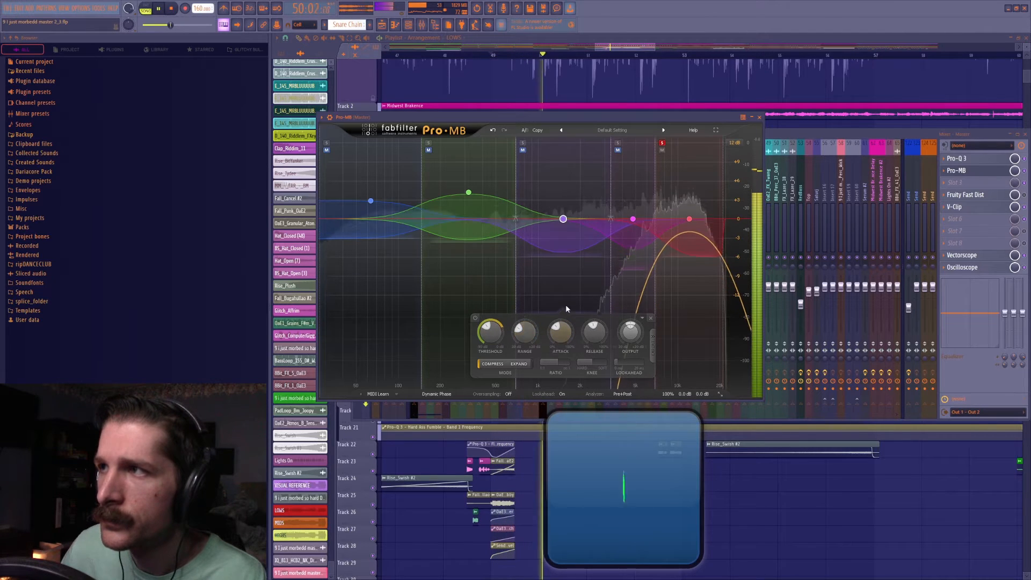
left_click_drag(492, 336, 494, 352)
left_click_drag(559, 341, 559, 334)
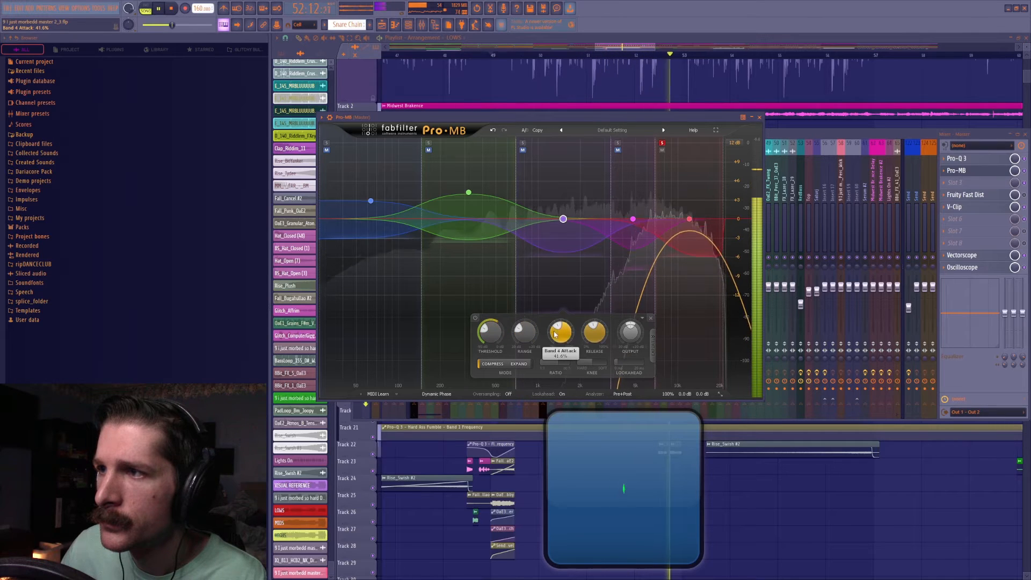
key("space")
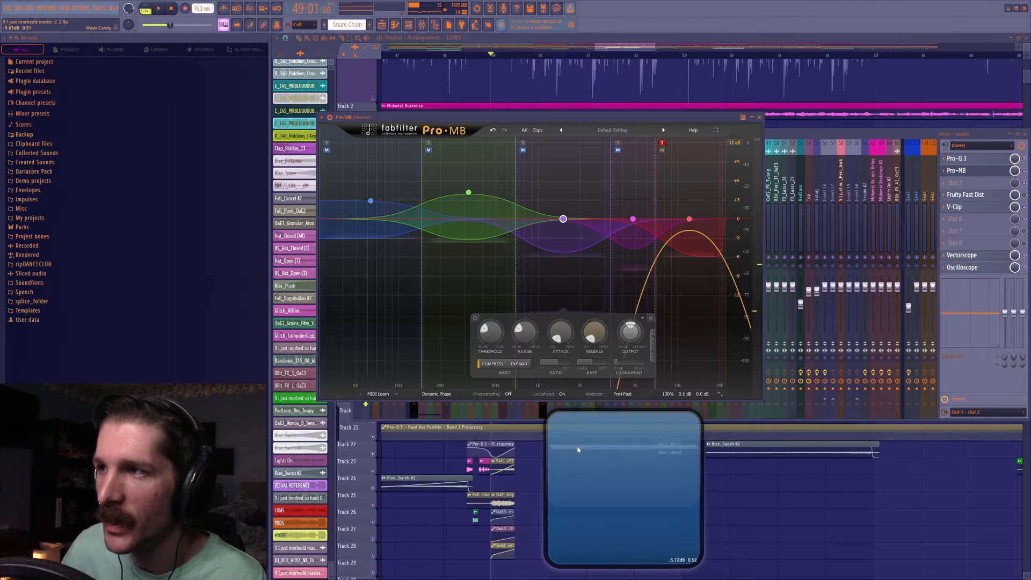
key("space")
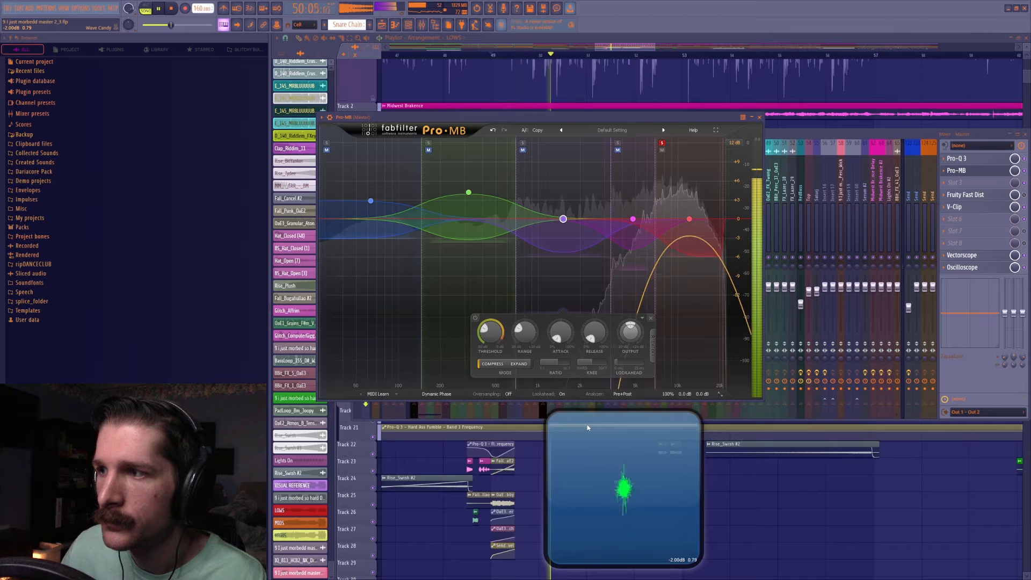
key("space")
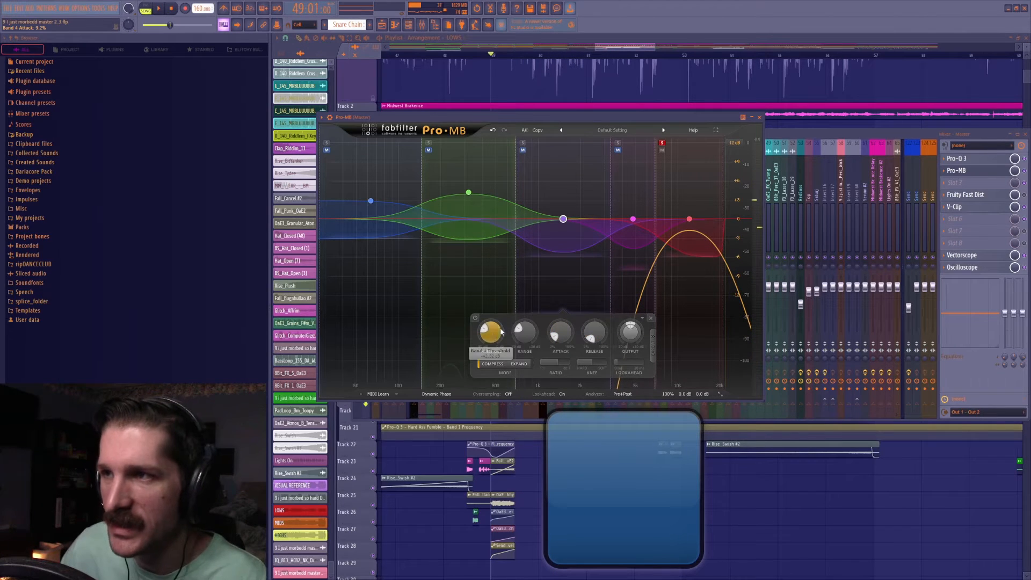
mouse_move(493, 335)
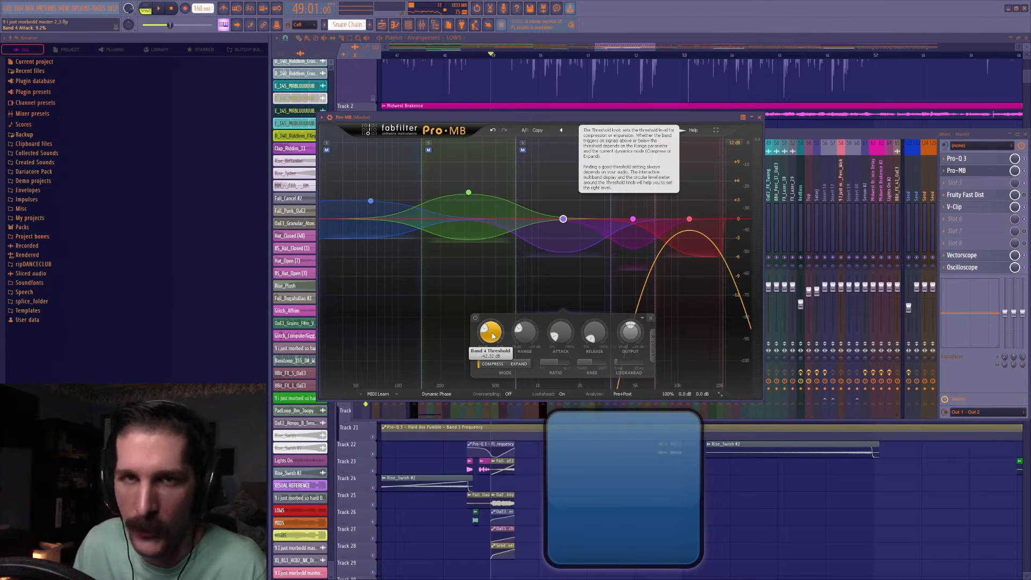
key("space")
left_click_drag(493, 336, 527, 347)
key("space")
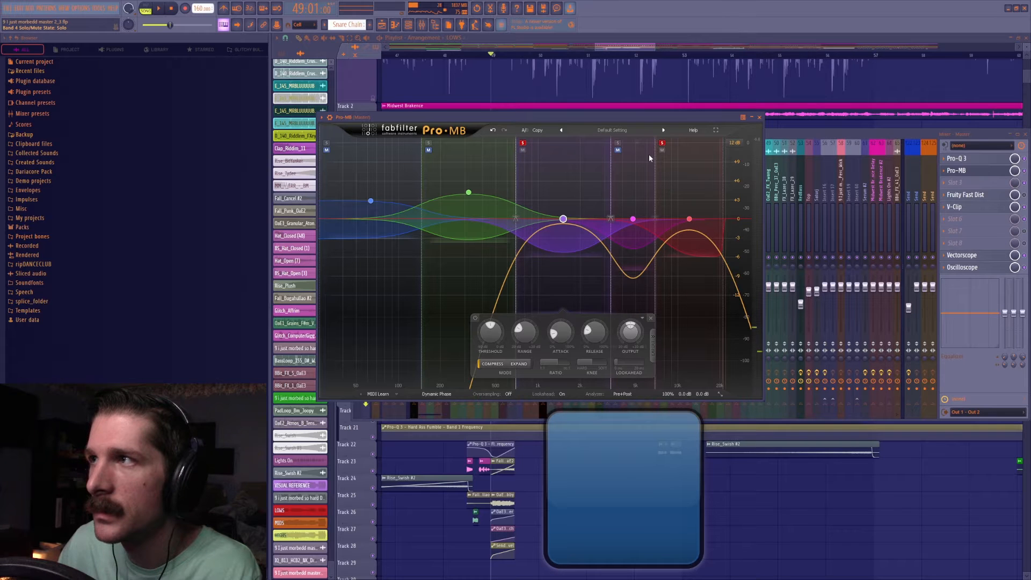
Undo the remaining solo changes on Pro-MB's purple and red bands during playback.
key("space")
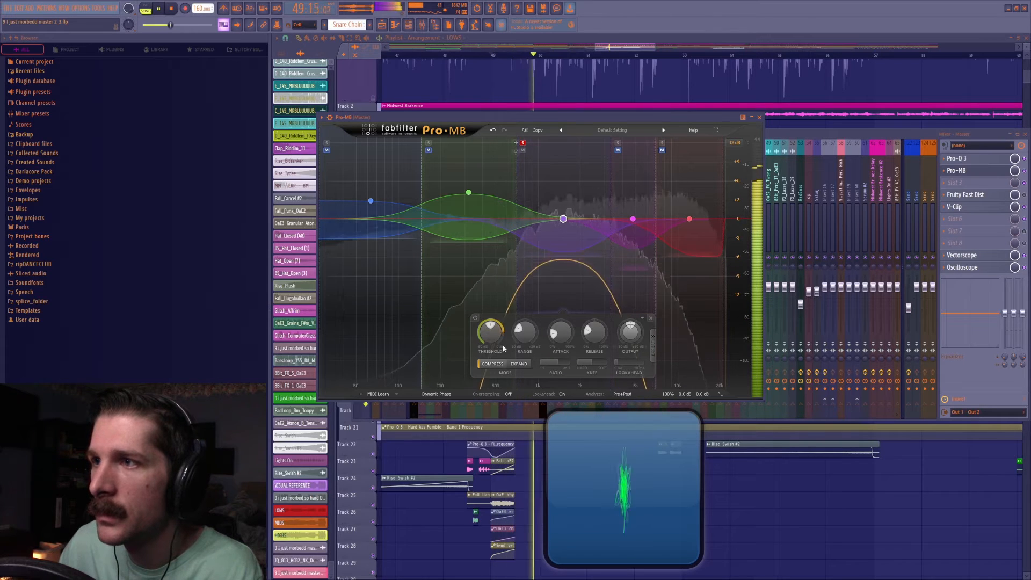
key("ctrl+z")
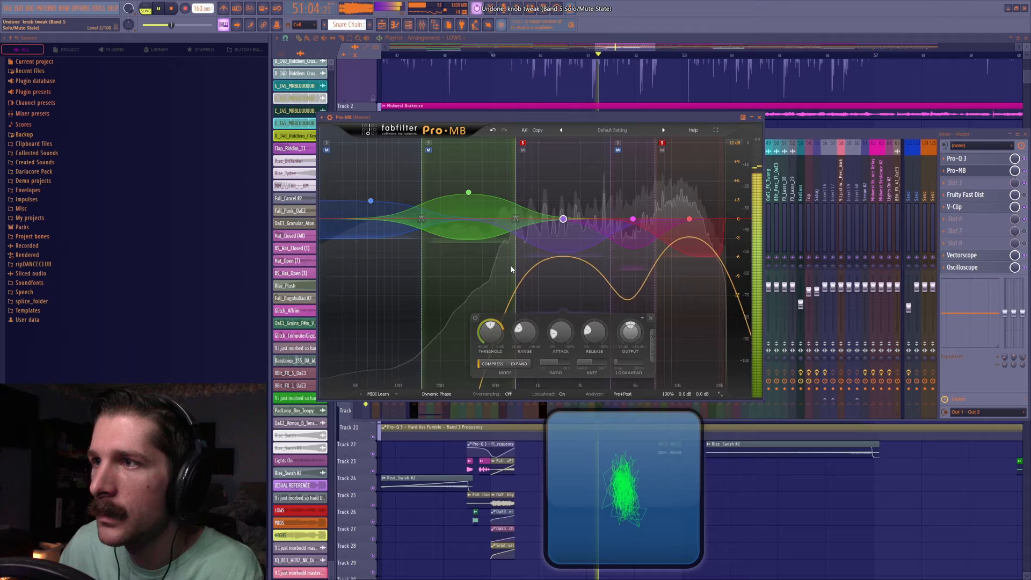
left_click(492, 131)
left_click(493, 131)
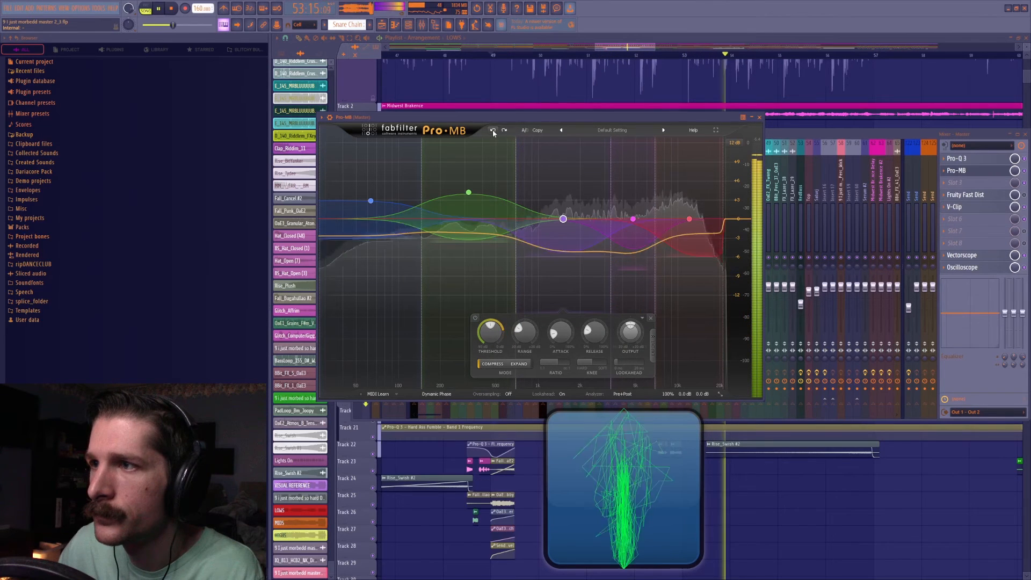
Solo the purple mid band, lower its threshold to about -37.90 dB, and move the solo to the red highest band.
left_click(523, 141)
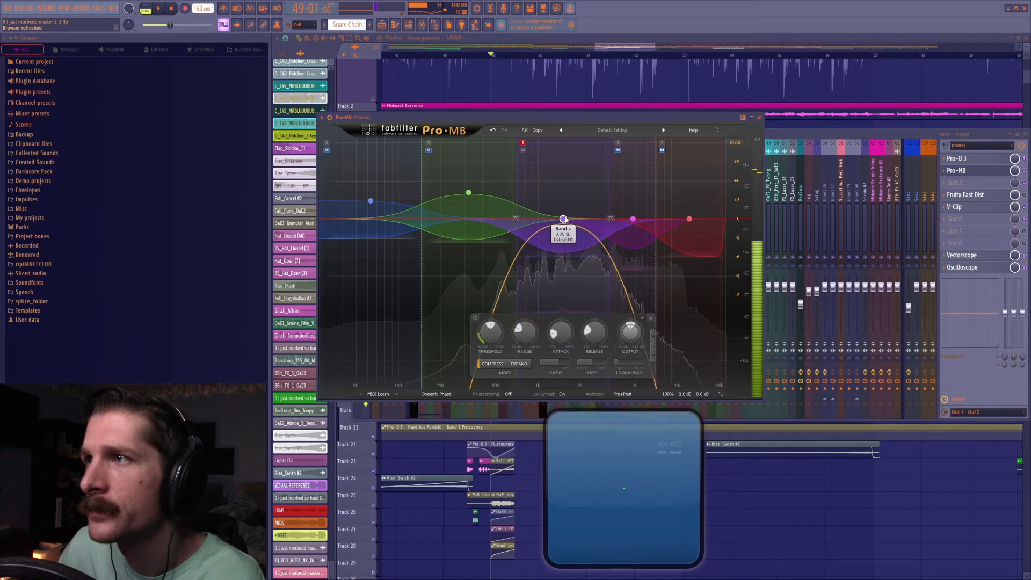
left_click_drag(498, 340, 515, 360)
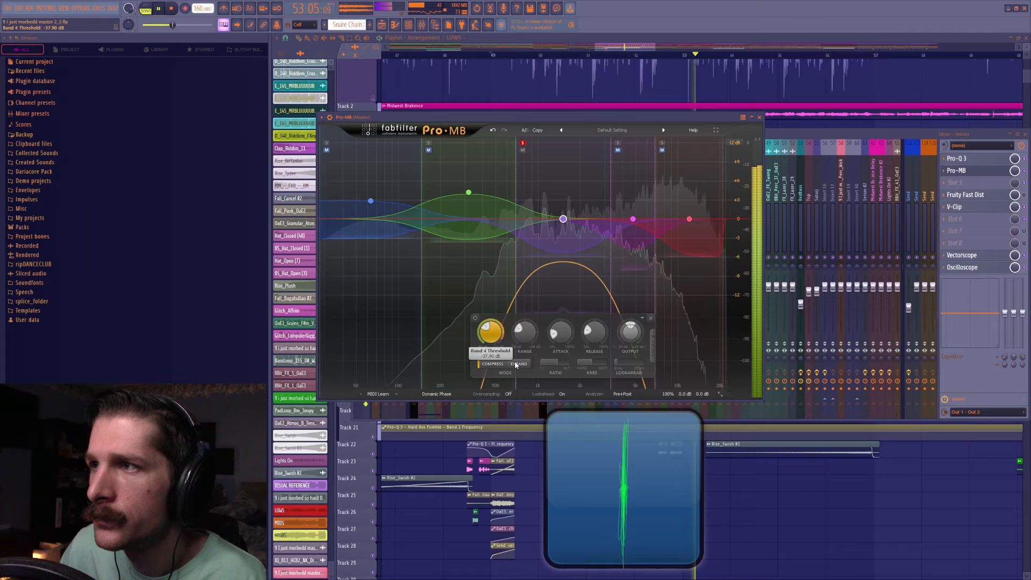
left_click(523, 144)
left_click(663, 143)
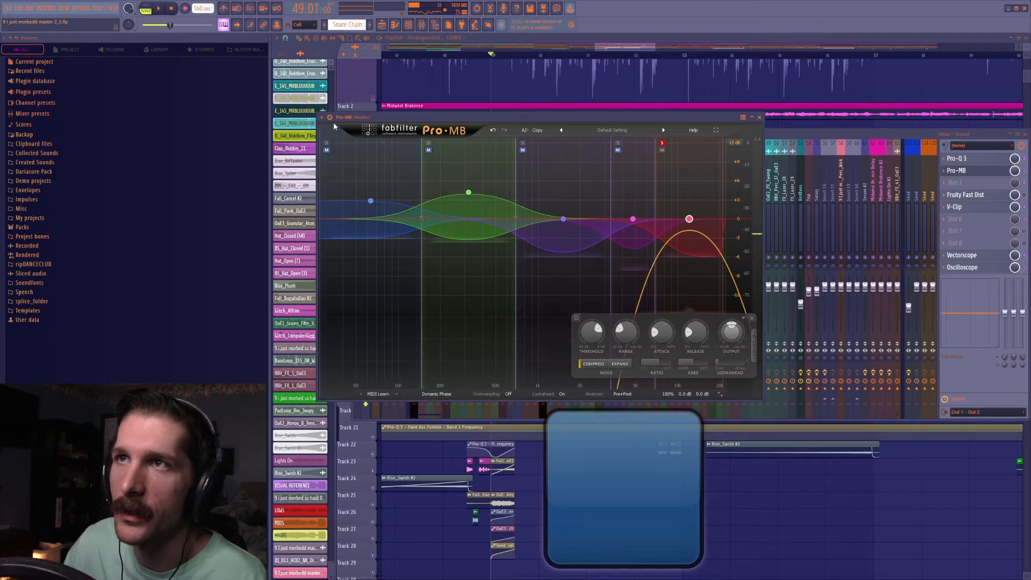
Lower the red highest band's threshold, set its attack to about 16.1%, and unsolo it while auditioning the track.
left_click(563, 219)
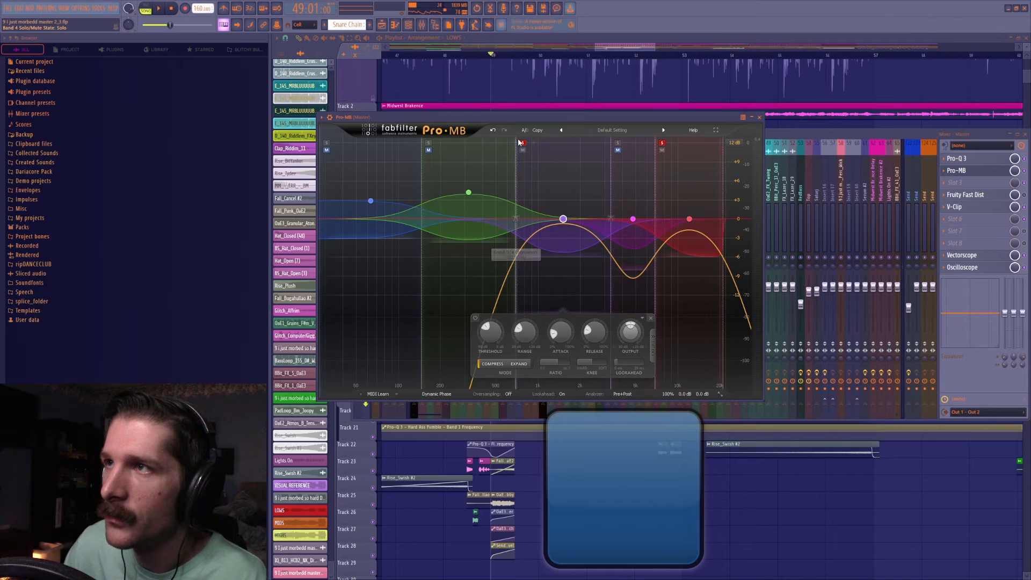
left_click(689, 219)
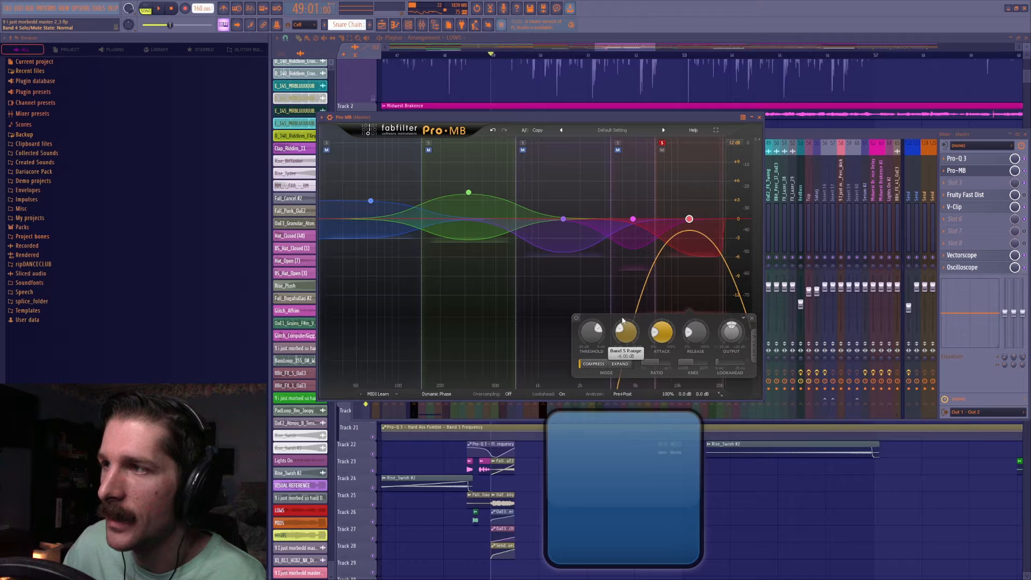
key("space")
left_click_drag(591, 331, 586, 370)
left_click_drag(662, 334, 661, 379)
left_click_drag(665, 328, 664, 349)
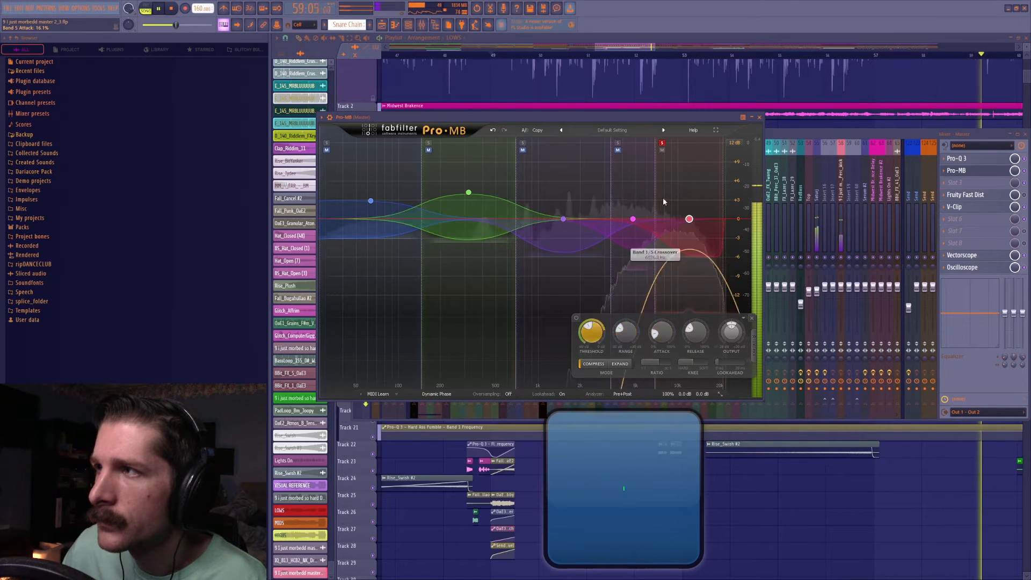
left_click(662, 144)
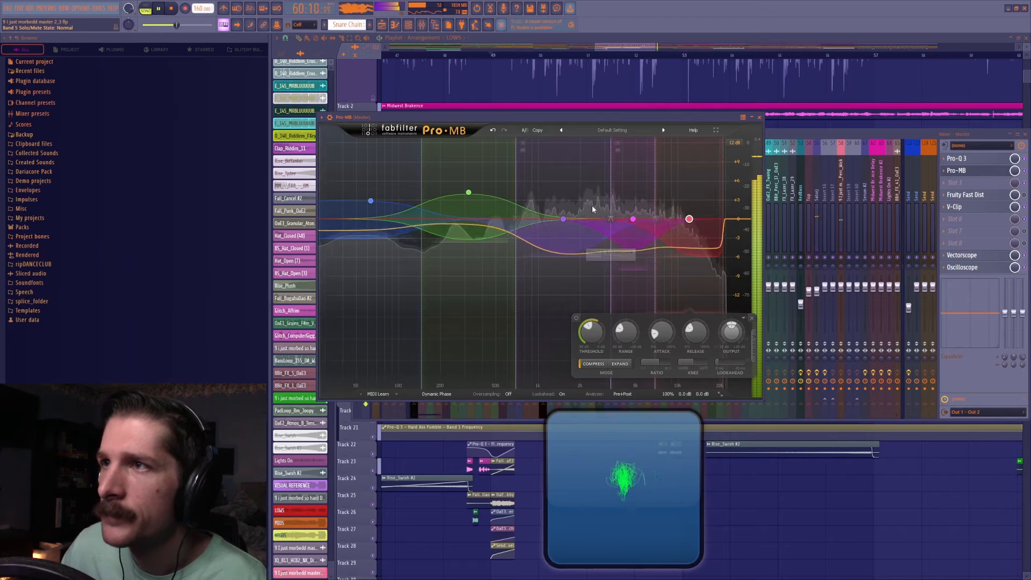
key("space")
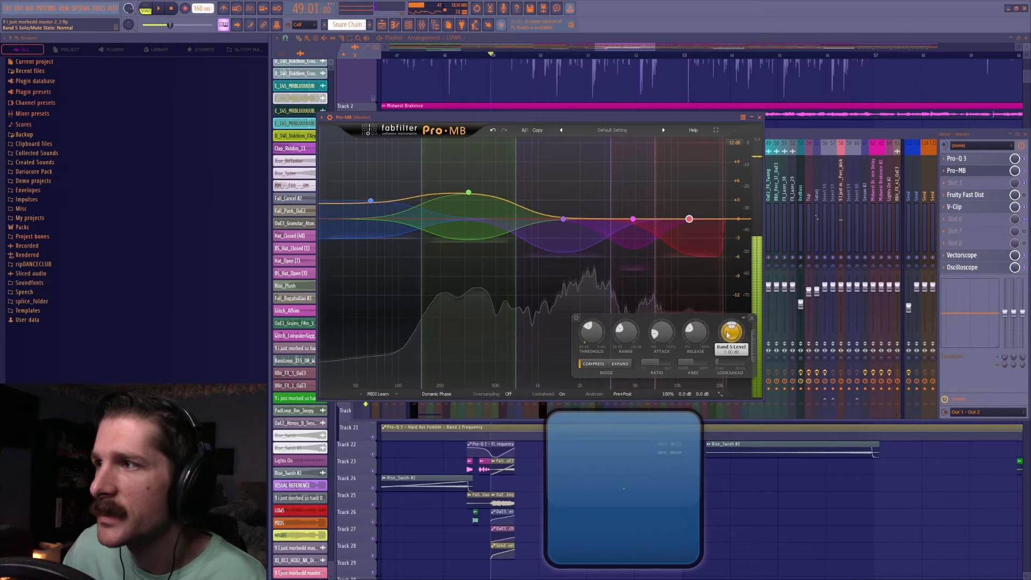
Reset the green and blue bands' output levels to 0 dB, and try extending the red band's upper crossover to 30000 Hz.
left_click(468, 191)
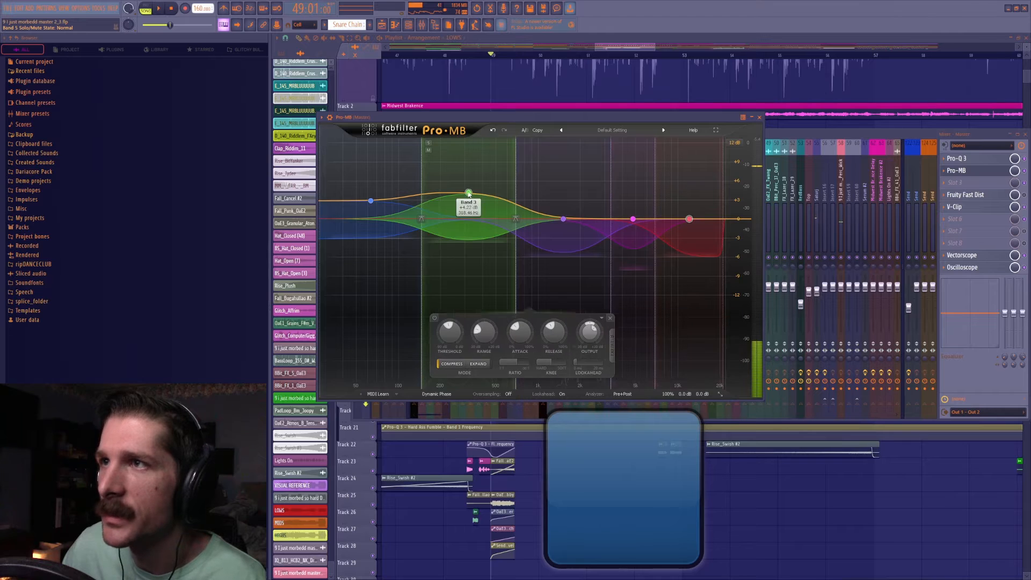
left_click(370, 201)
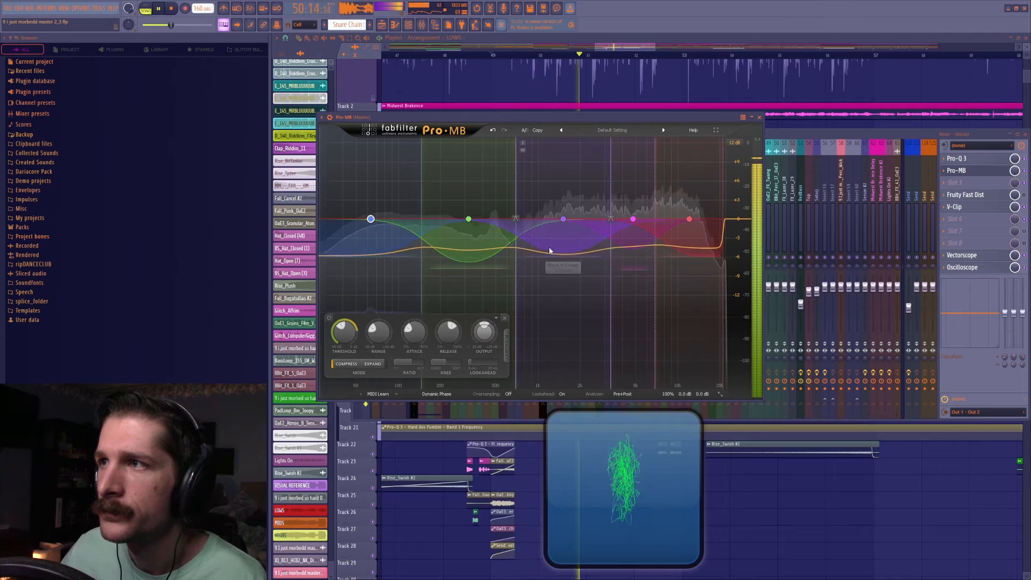
left_click_drag(722, 201, 743, 208)
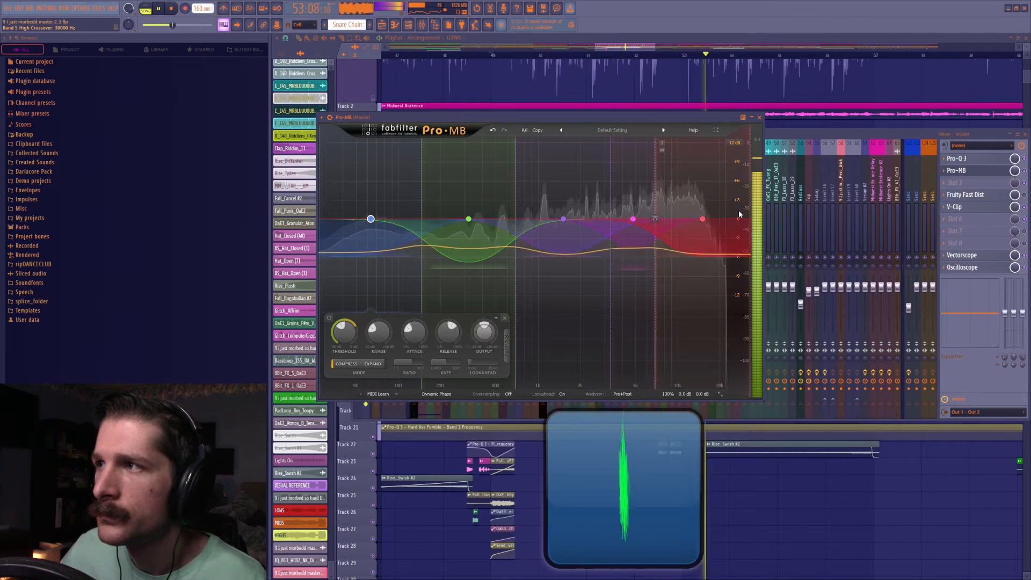
key("ctrl+z")
key("space")
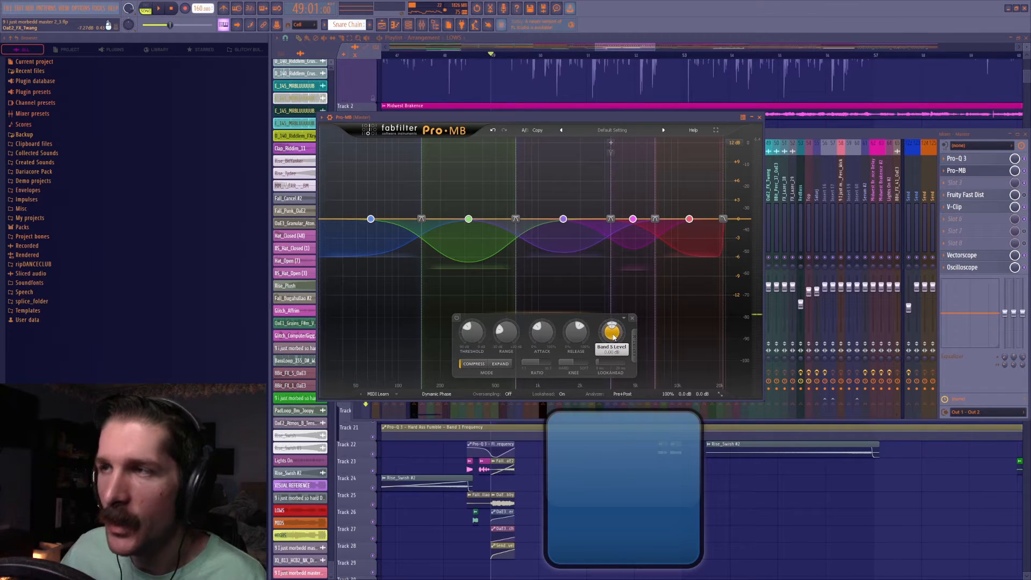
Raise the output level of all selected Pro-MB bands together to about +5.23 dB during playback.
mouse_move(614, 337)
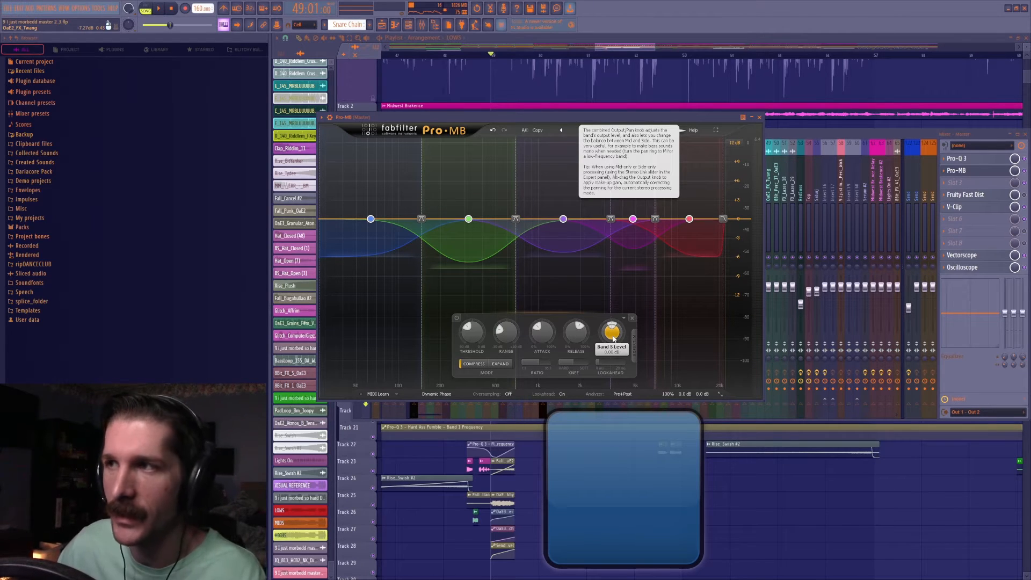
key("space")
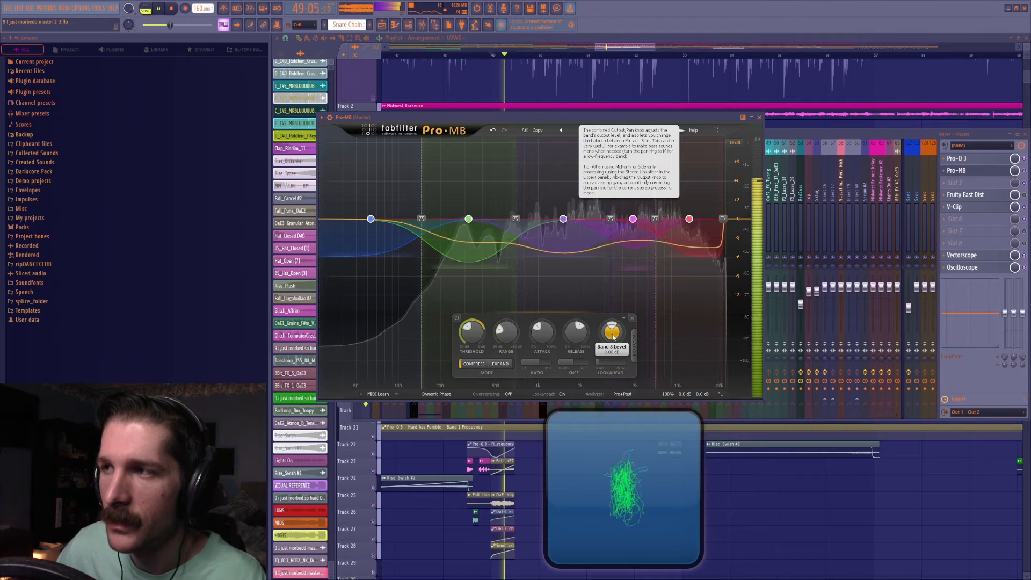
left_click_drag(614, 337, 632, 294)
key("space")
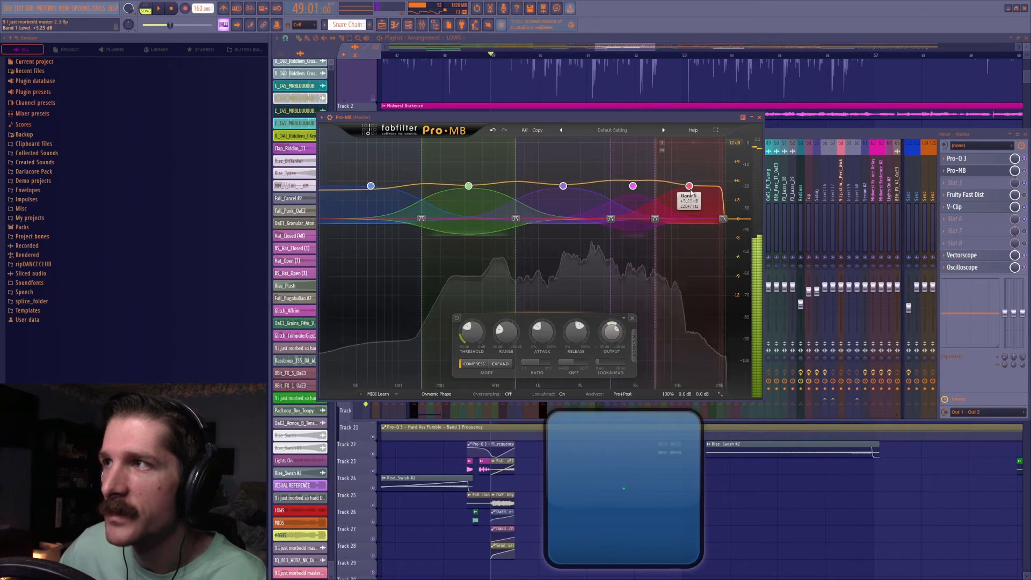
Lower the red band's output to about +2.51 dB and the magenta band's output to about +4.41 dB during playback.
left_click(690, 186)
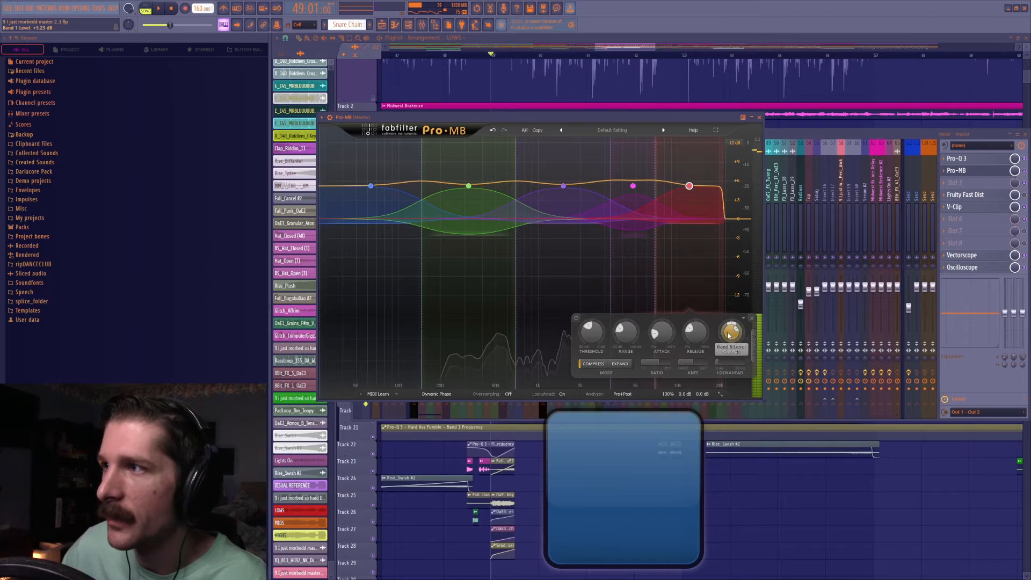
left_click_drag(731, 331, 736, 358)
key("space")
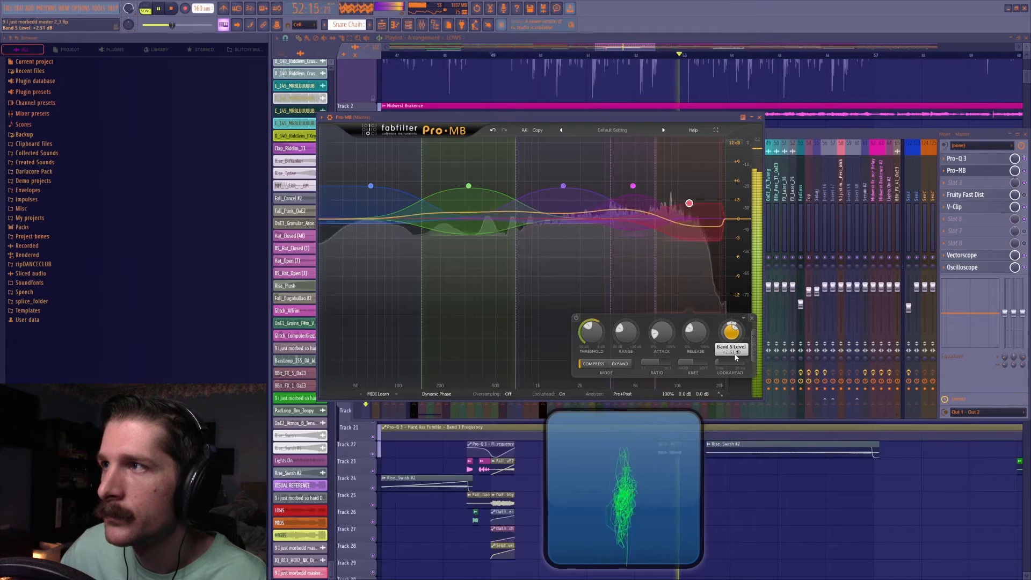
left_click(633, 187)
left_click_drag(701, 334, 701, 339)
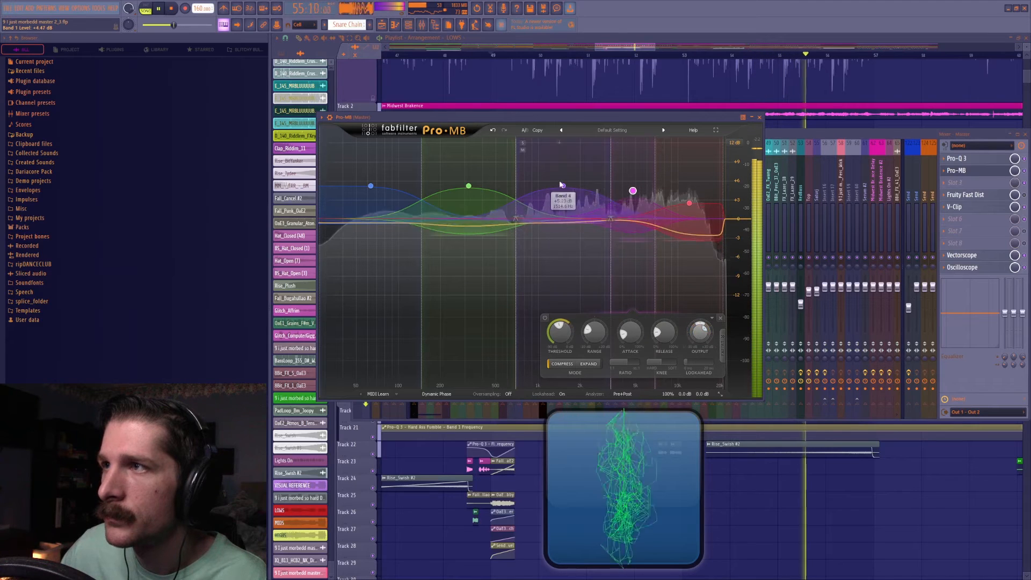
Lower the blue low band's output to about +4.21 dB, reduce the green band's output slightly, and stop playback.
left_click(370, 186)
left_click_drag(482, 340, 482, 346)
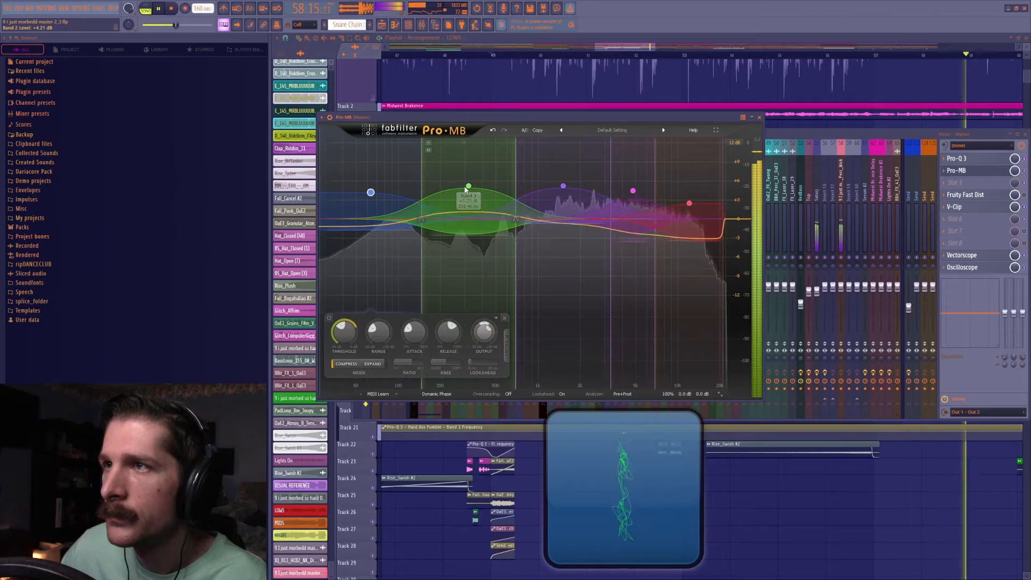
left_click(469, 186)
left_click_drag(536, 333, 536, 343)
key("space")
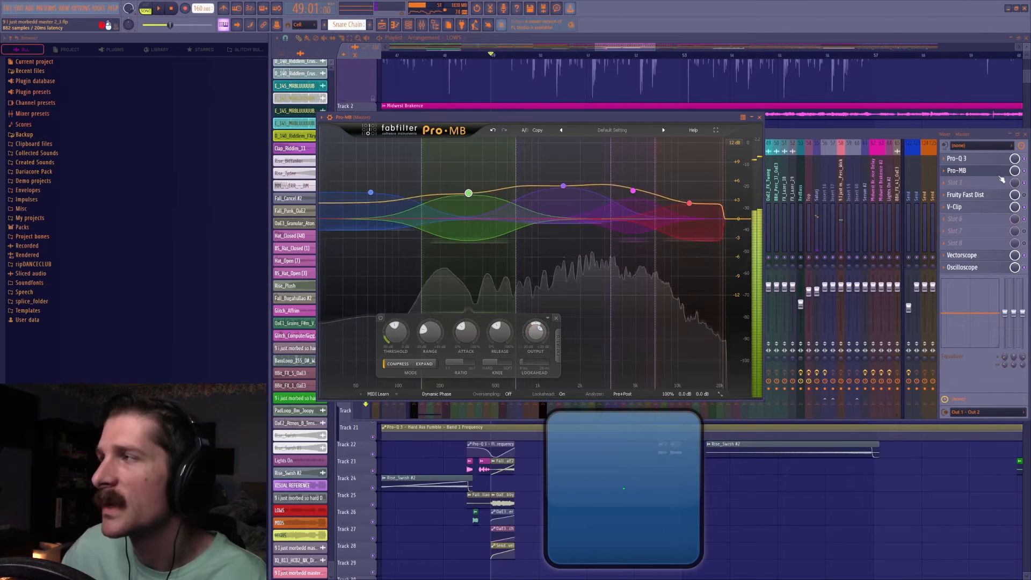
Close Pro-MB, open V-Clip from the master chain, reset its input gain to 0 dB, and save the project.
left_click(759, 117)
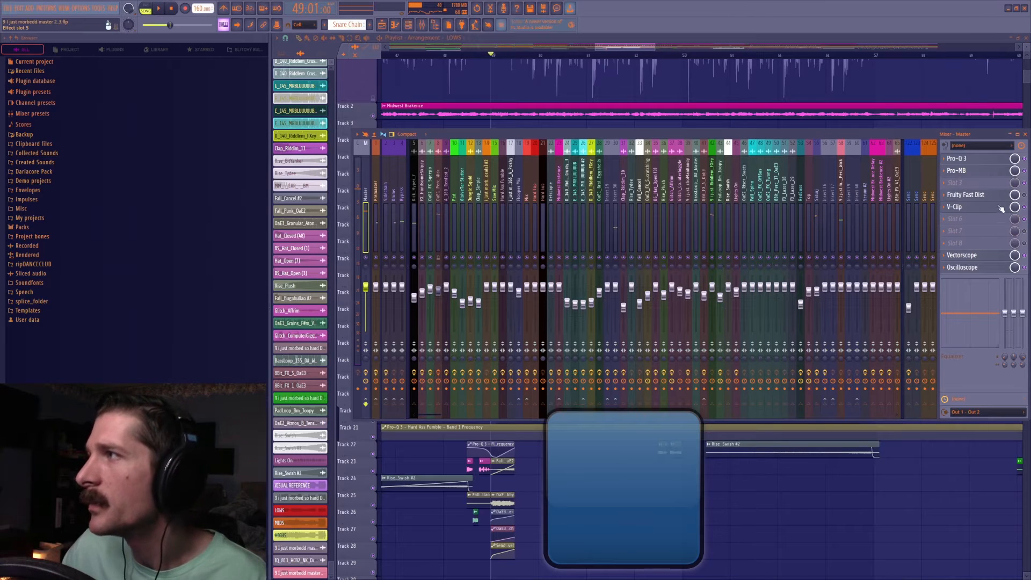
left_click(958, 207)
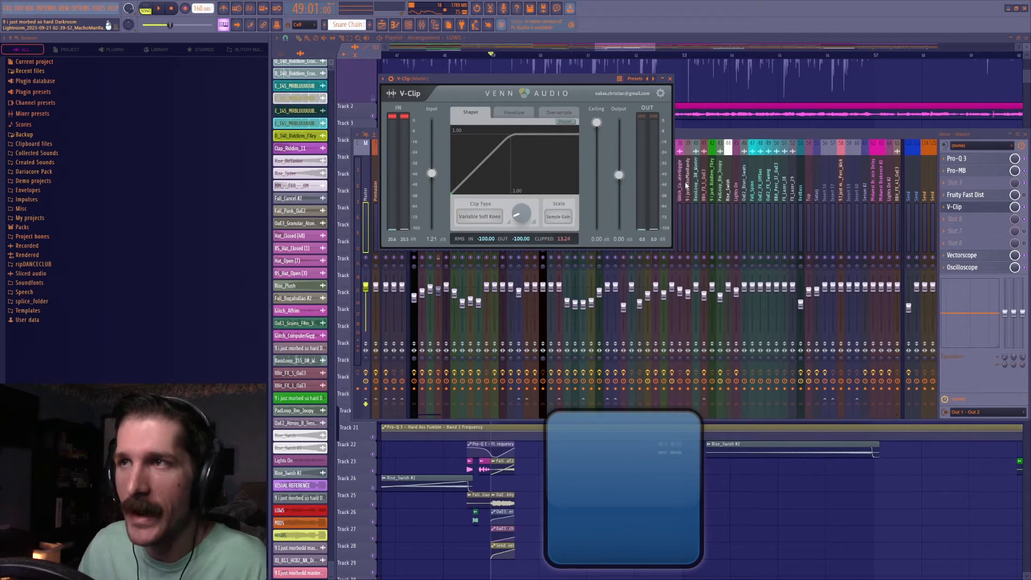
double_click(432, 172)
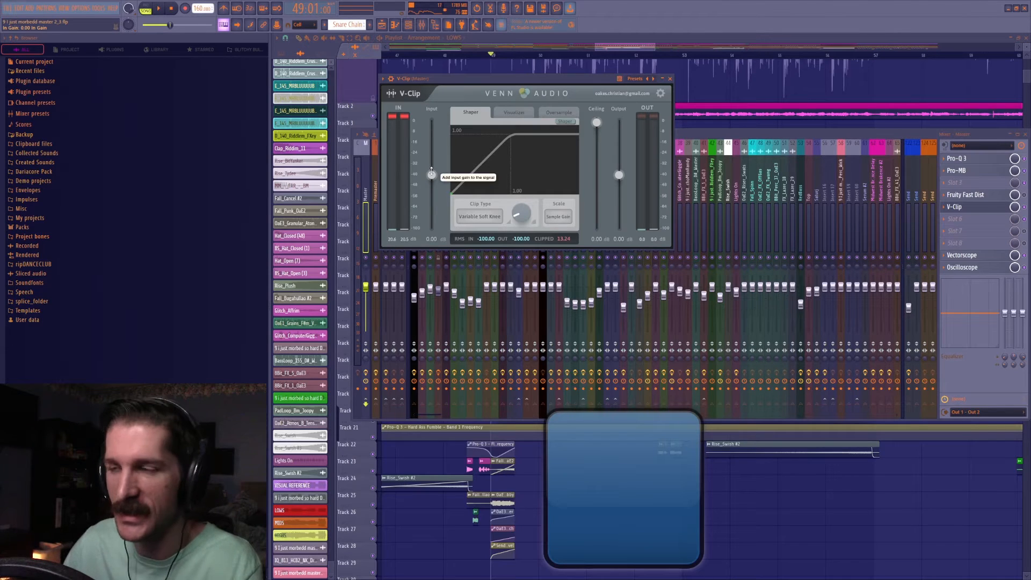
key("ctrl+s")
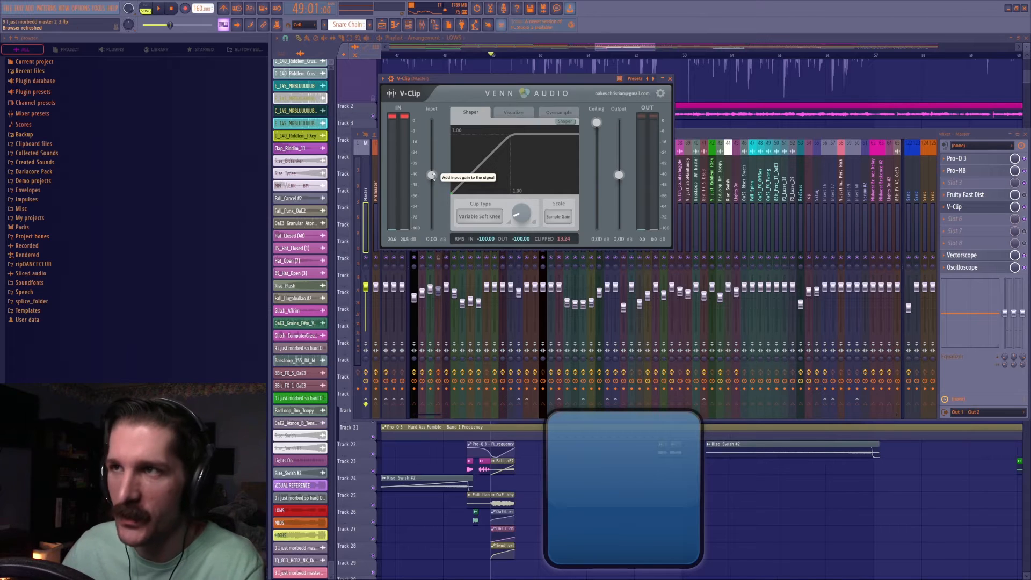
Audition V-Clip with its input gain raised to 7.64 dB and to an extreme 20.52 dB during playback.
key("space")
left_click_drag(432, 175, 452, 162)
key("space")
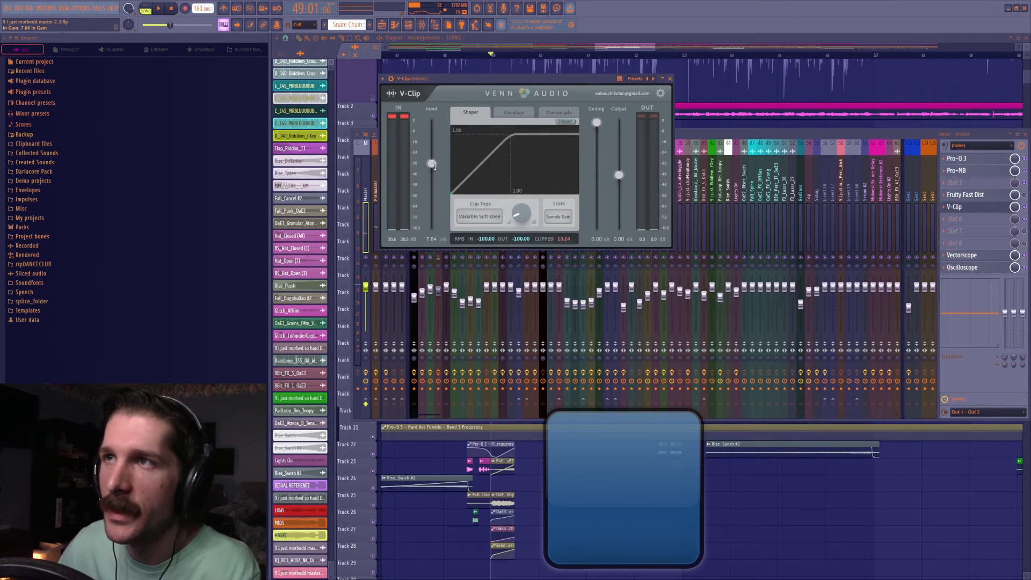
key("space")
left_click_drag(439, 151, 432, 144)
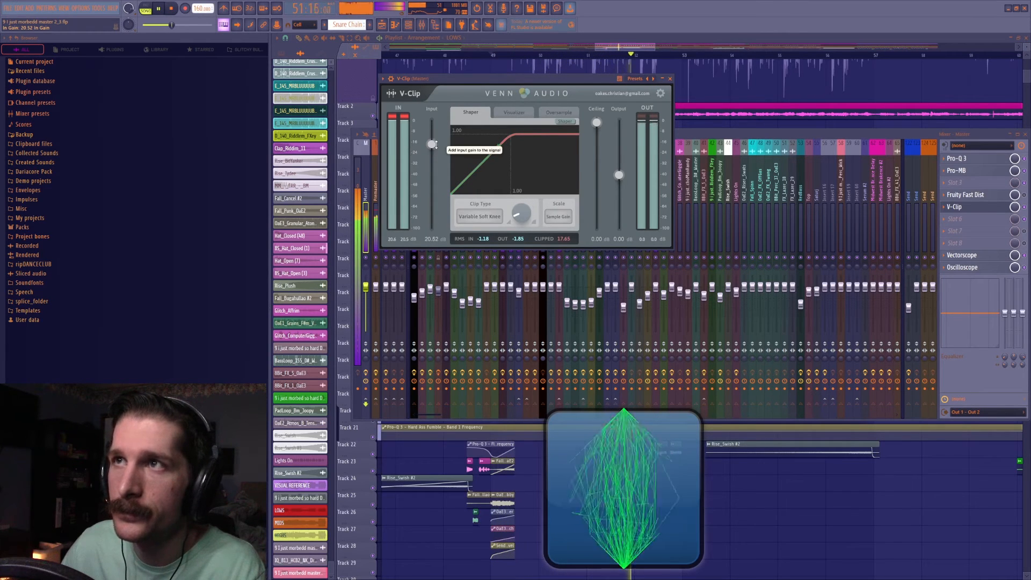
key("space")
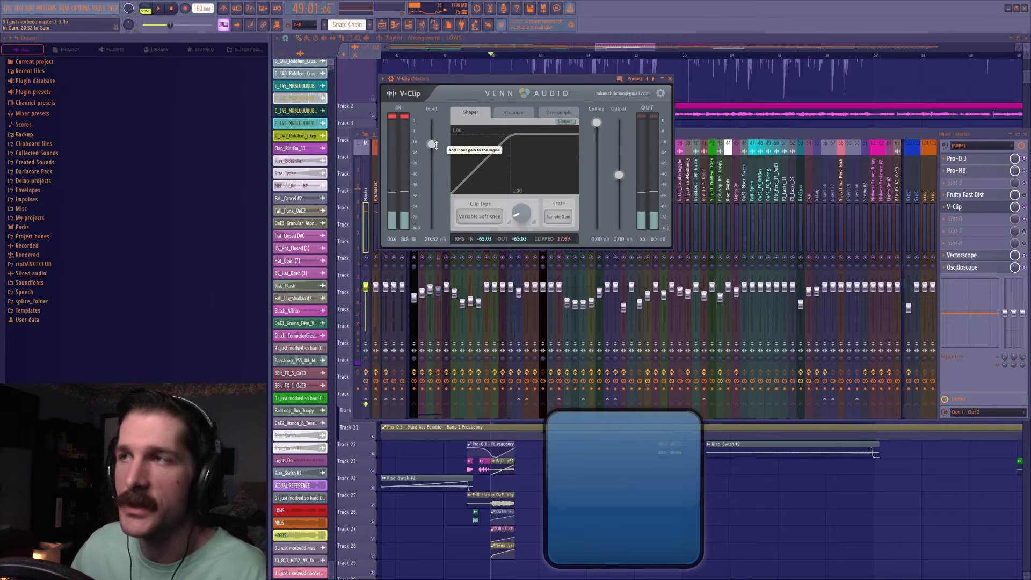
Bring V-Clip's input gain down and fine-tune it to about 11.40 dB while the track plays.
left_click_drag(431, 144, 437, 165)
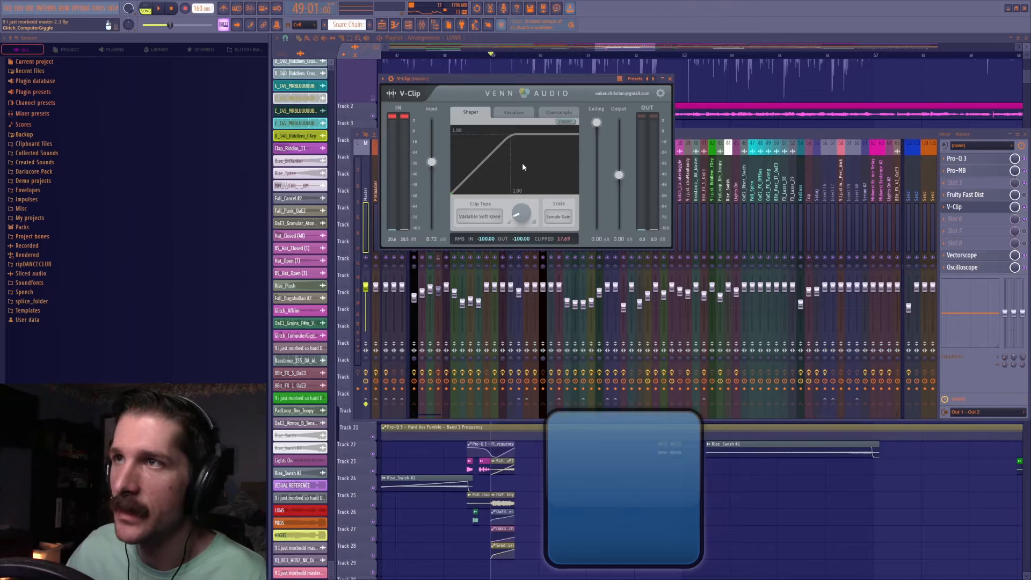
key("space")
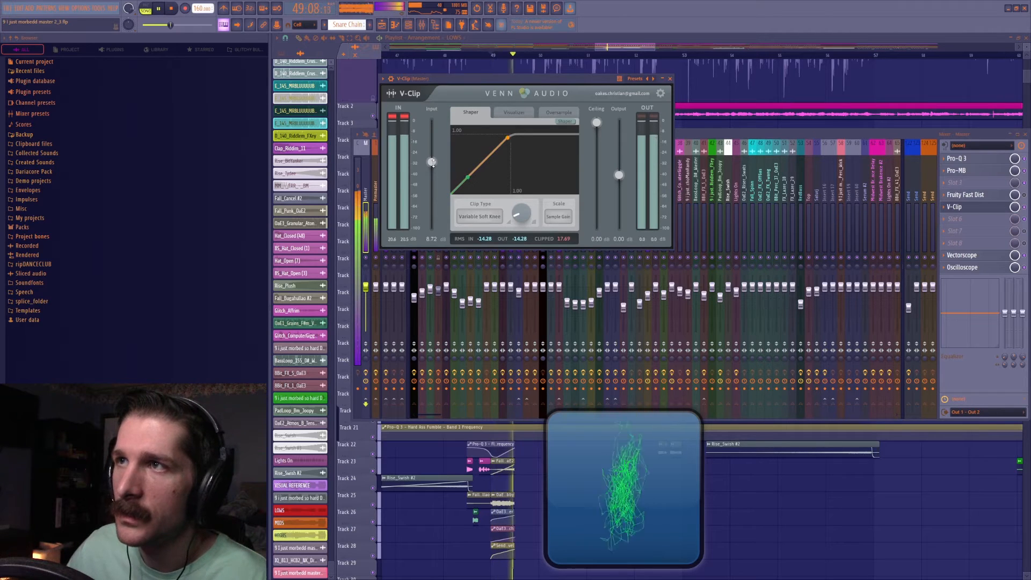
left_click_drag(433, 162, 631, 158)
key("space")
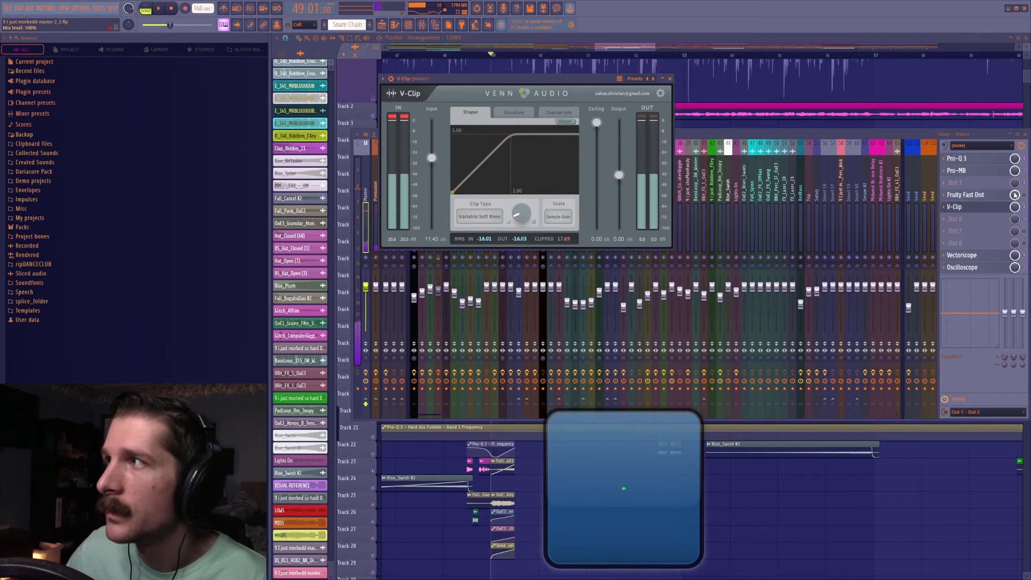
Open Fruity Fast Dist on the master, raise its mix to 100%, and lower its threshold to 10%.
left_click(976, 195)
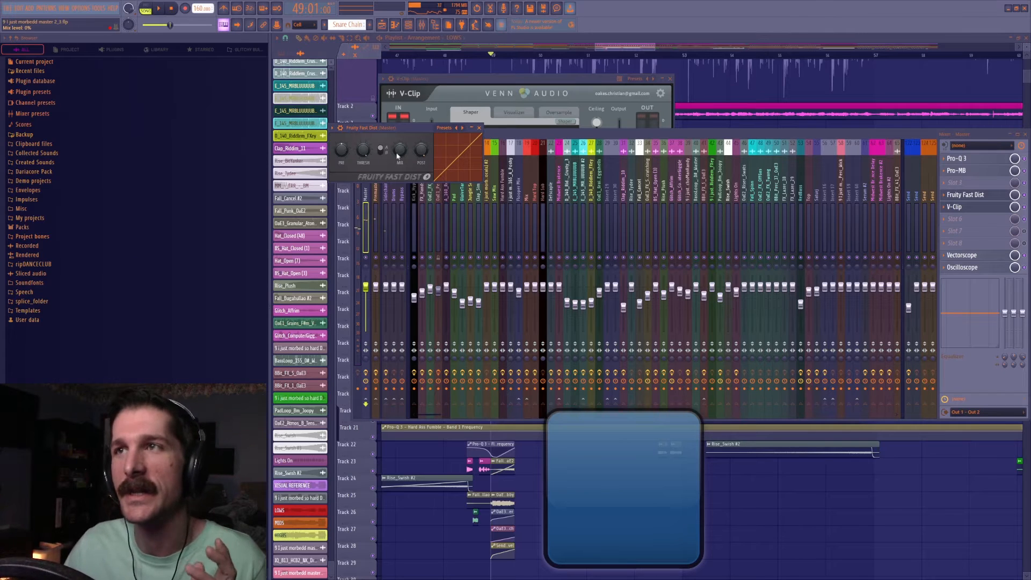
left_click_drag(402, 156, 402, 103)
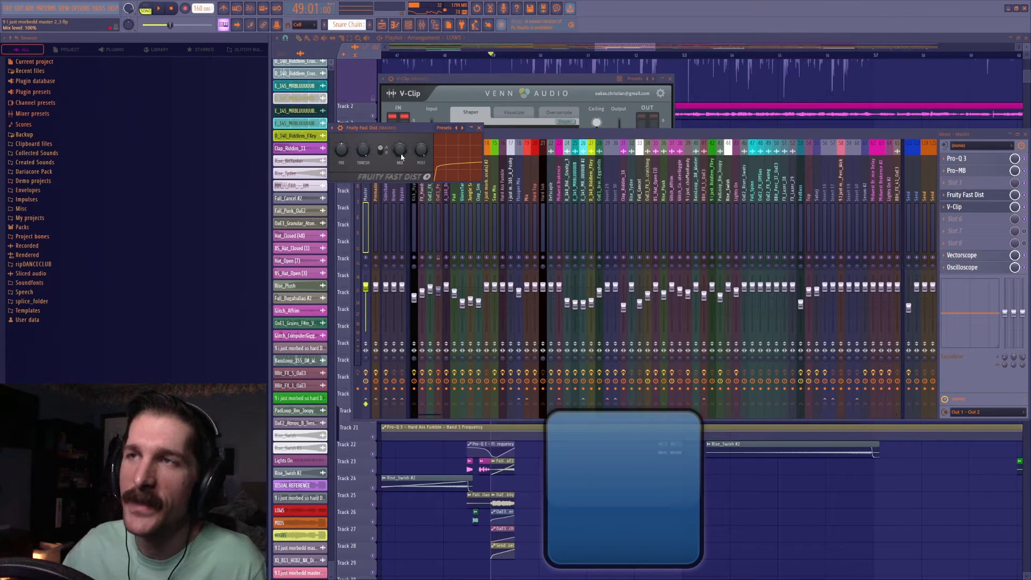
left_click_drag(363, 151, 363, 177)
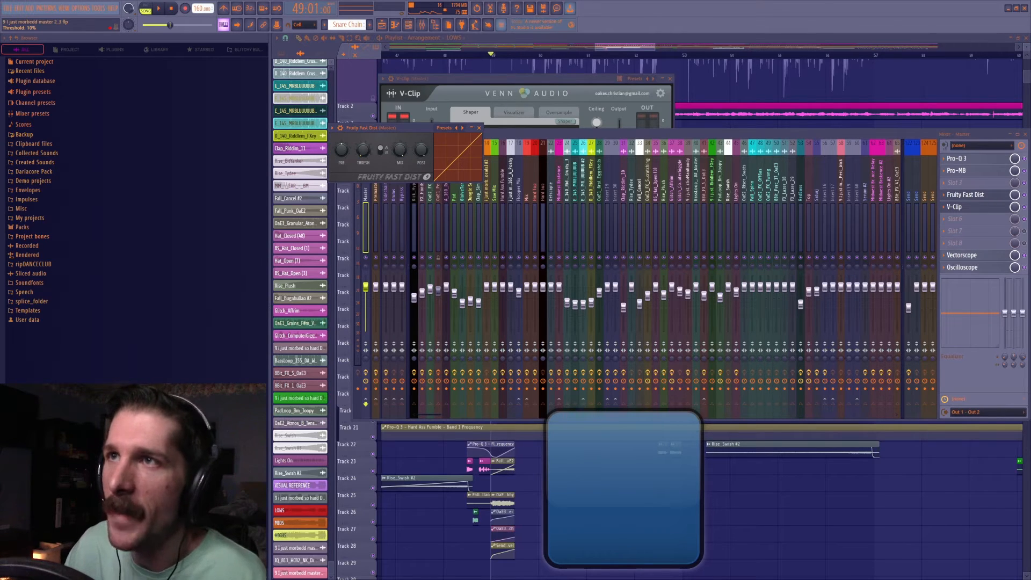
Adjust Fruity Fast Dist's pre gain, switch between its two distortion types, and set the threshold to about 40%.
left_click_drag(346, 151, 390, 154)
left_click(380, 152)
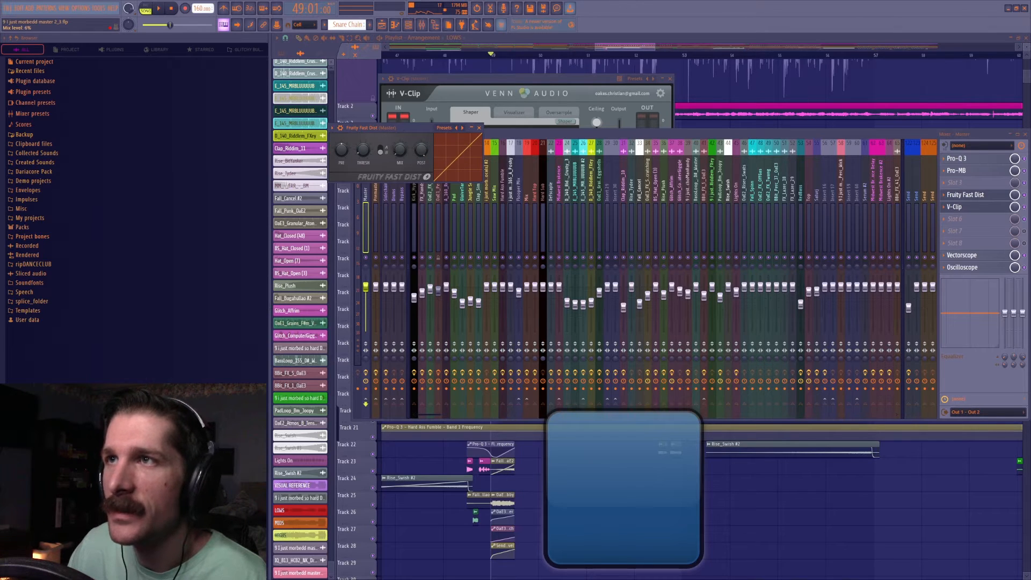
left_click_drag(340, 147, 340, 155)
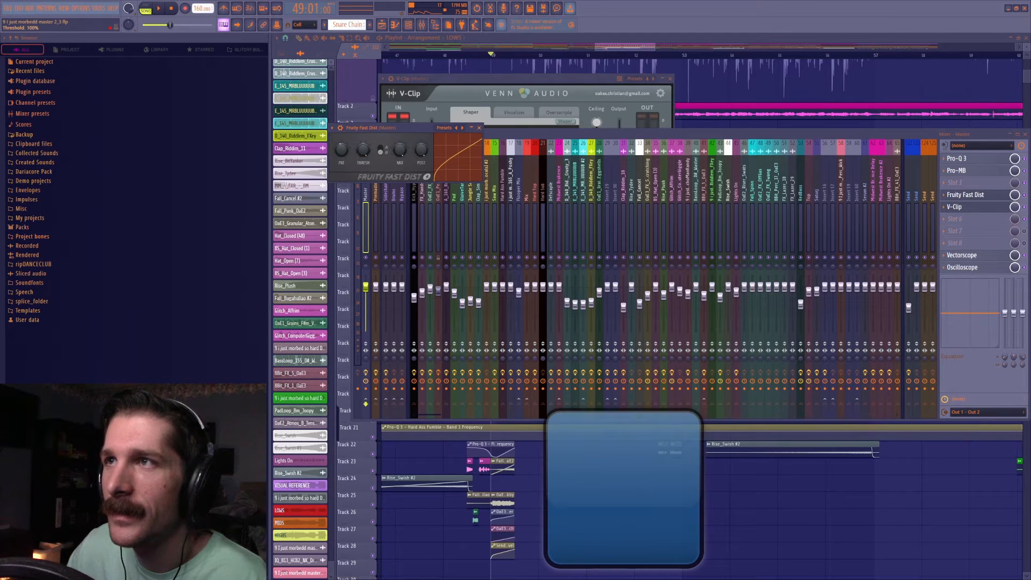
left_click(382, 149)
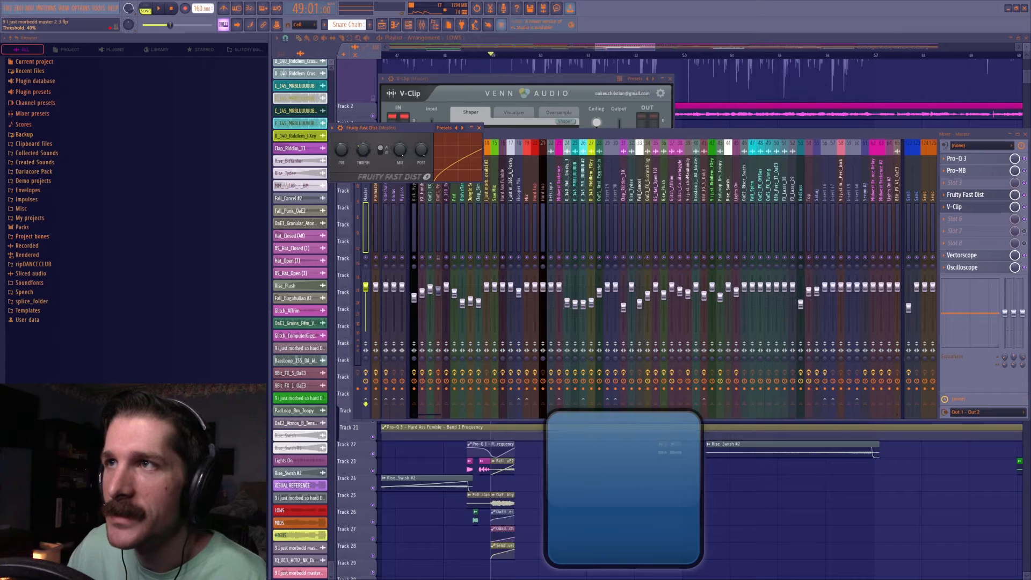
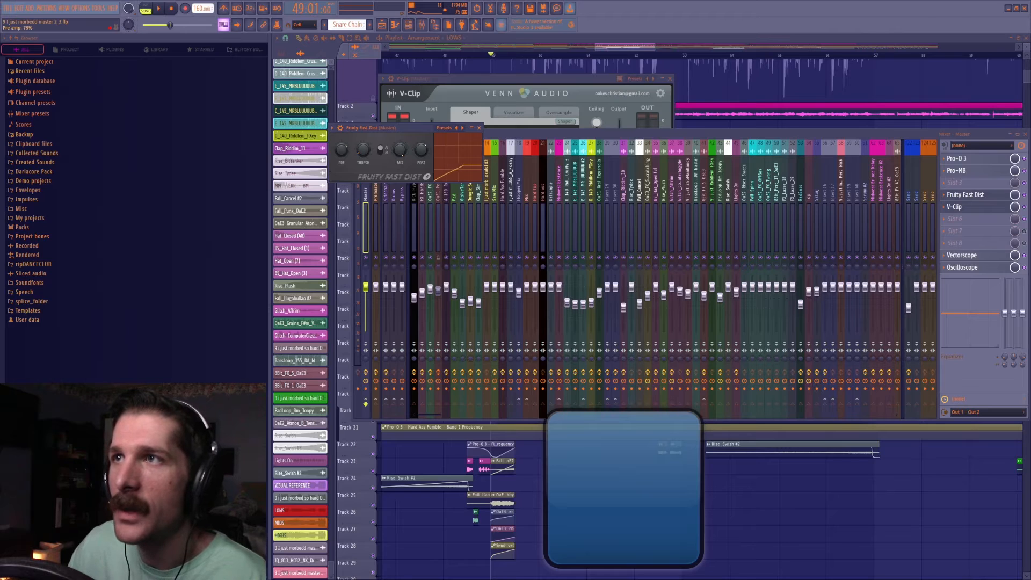
Lower Fruity Fast Dist's threshold to 20% and on to 10%, and adjust its pre gain.
left_click_drag(428, 153, 428, 126)
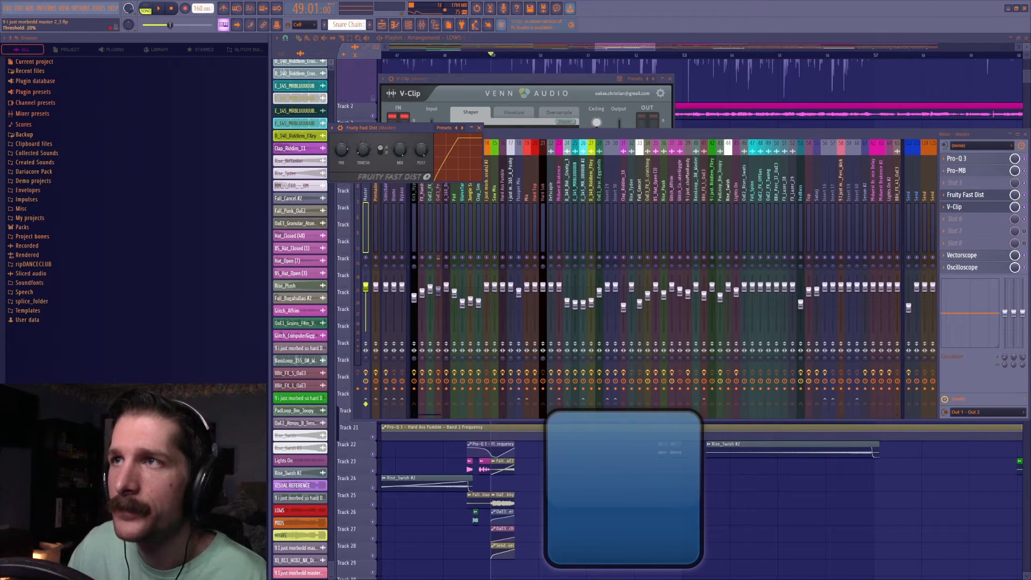
left_click_drag(363, 151, 363, 142)
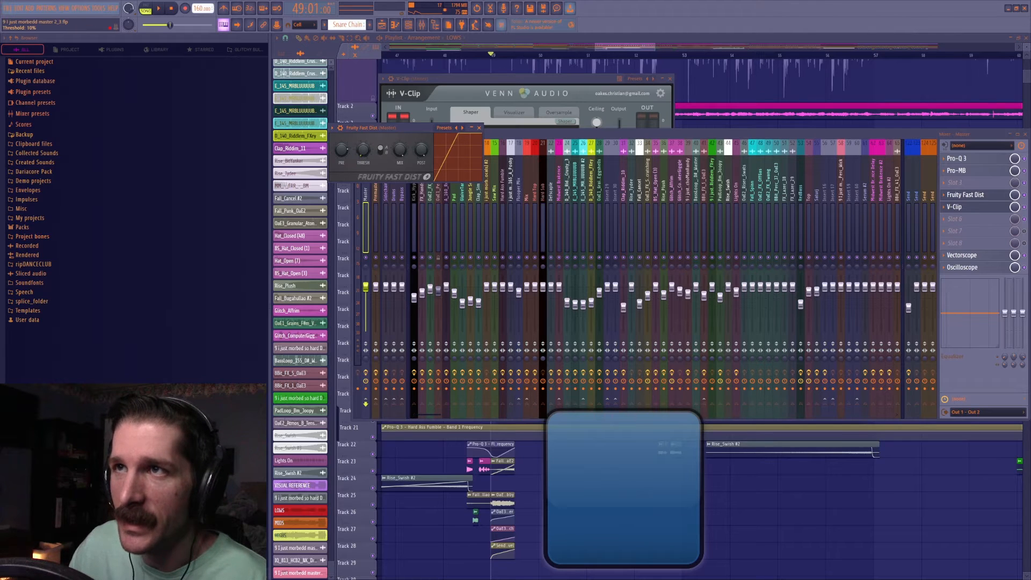
left_click_drag(342, 150, 342, 134)
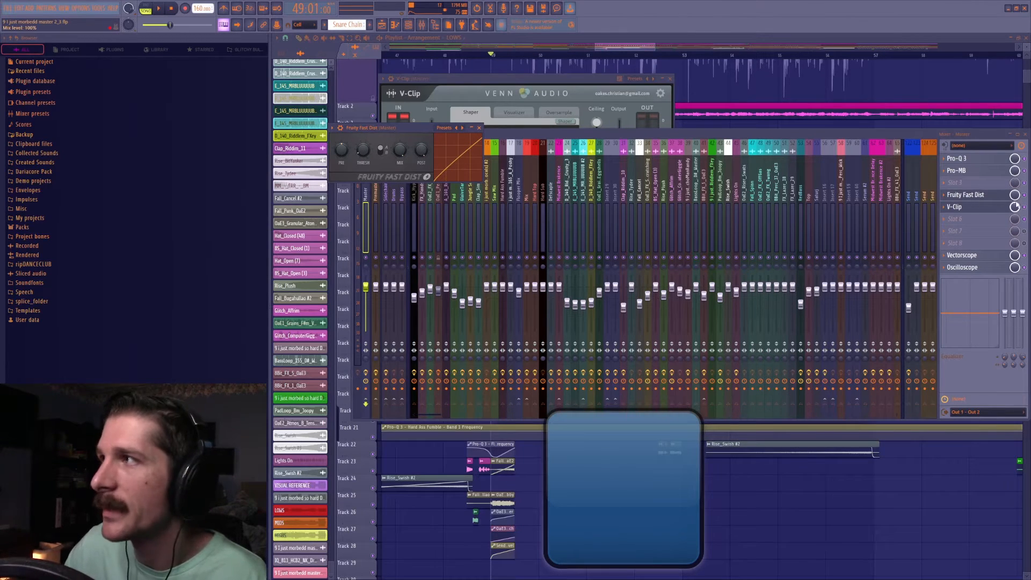
Play the track from bar 49 and set Fruity Fast Dist's pre gain to about 70% while listening.
scroll(346, 150, "down", 4)
right_click(346, 150)
left_click(350, 151)
key("space")
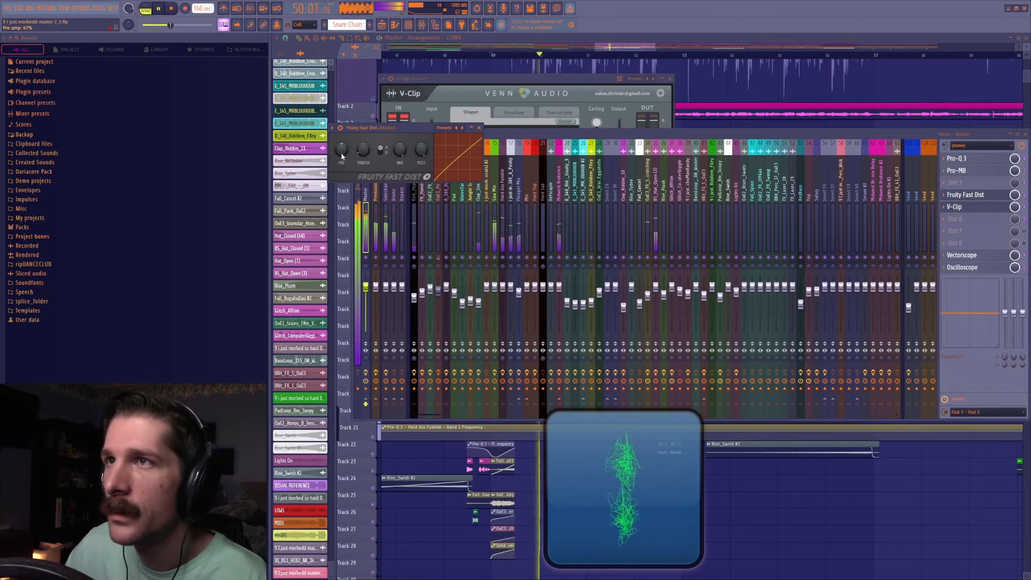
mouse_move(342, 150)
left_mouse_down()
mouse_move(342, 185)
mouse_move(343, 168)
left_mouse_up()
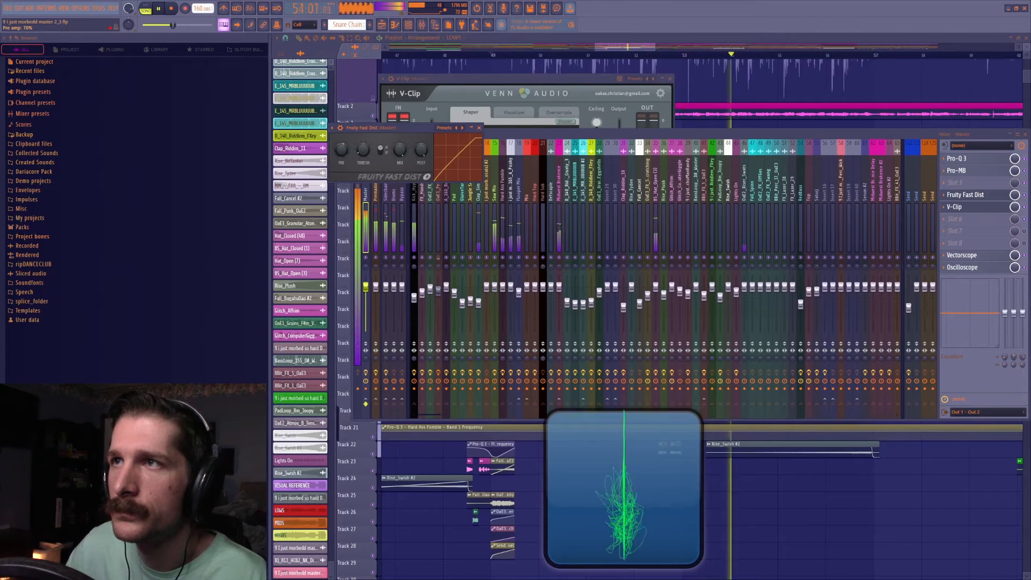
key("ctrl+s")
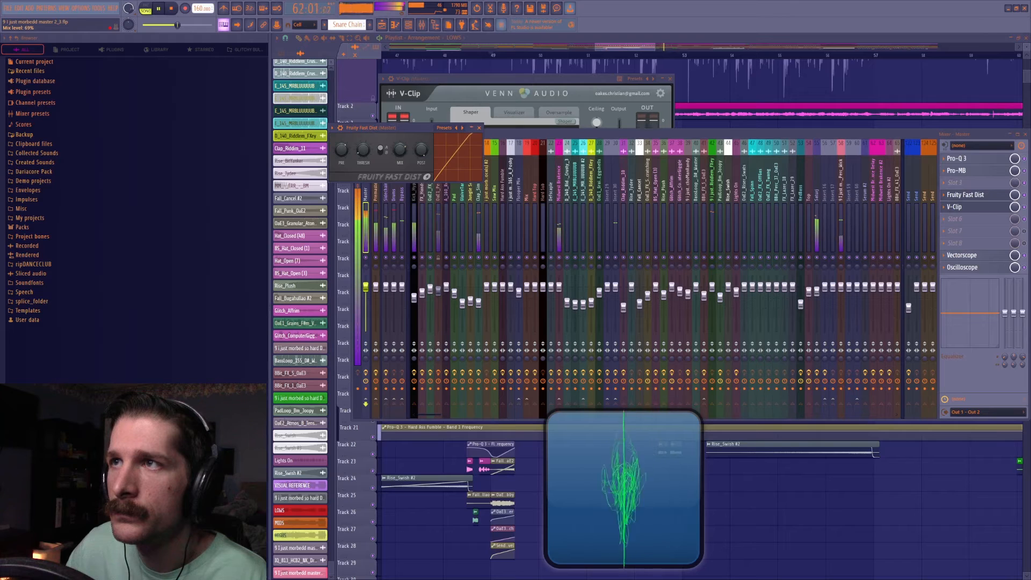
Audition Fruity Fast Dist with its pre gain at 72% and post gain at 91%, and check V-Clip's meters during playback.
left_click_drag(400, 150, 401, 154)
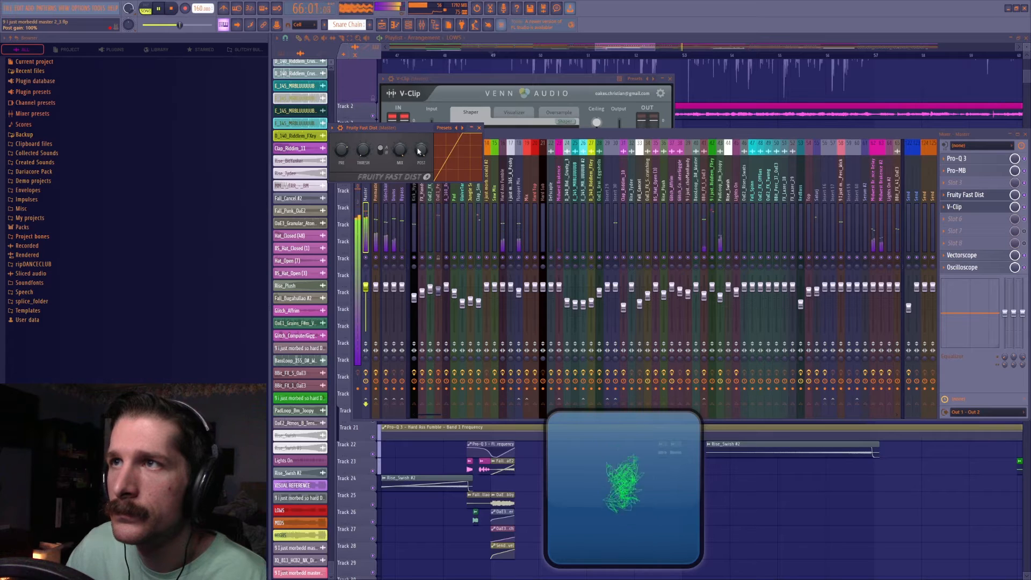
left_click_drag(371, 153, 341, 157)
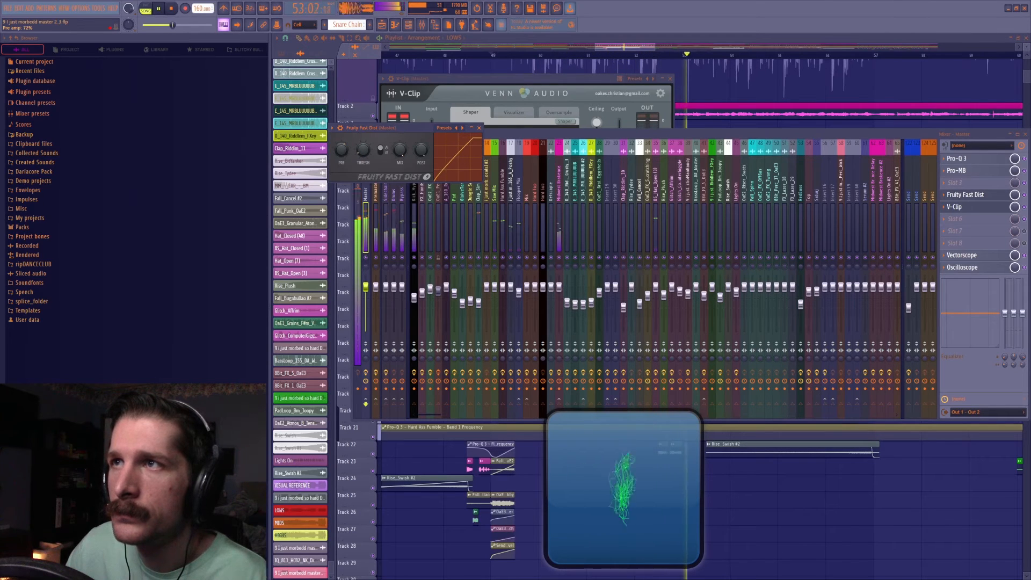
left_click_drag(422, 149, 421, 155)
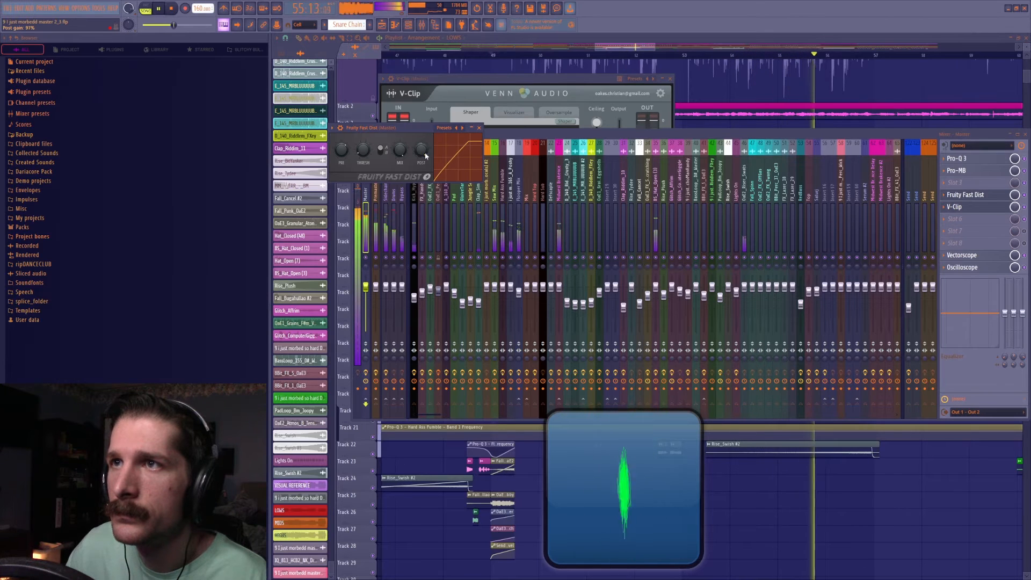
left_click(531, 107)
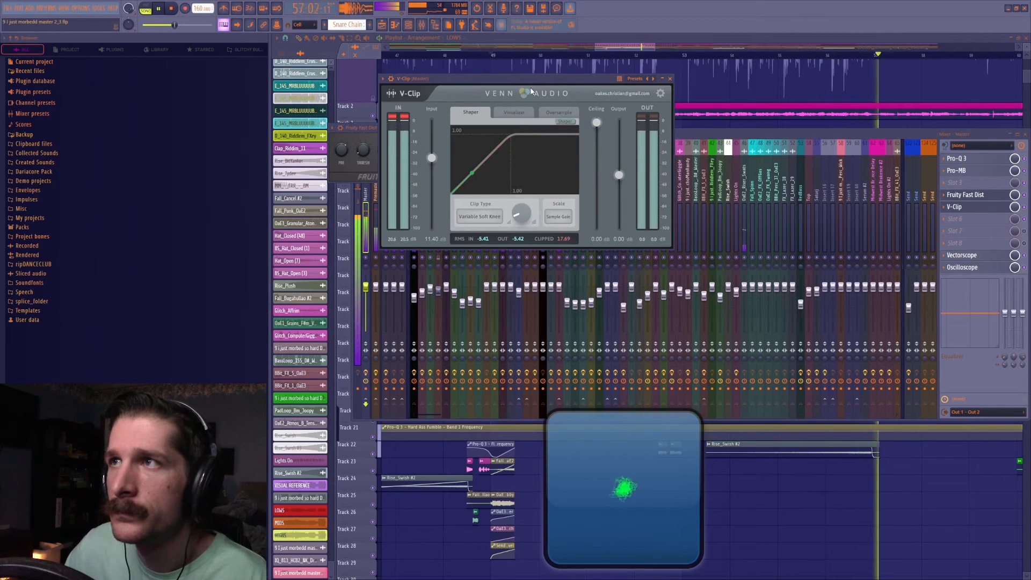
key("space")
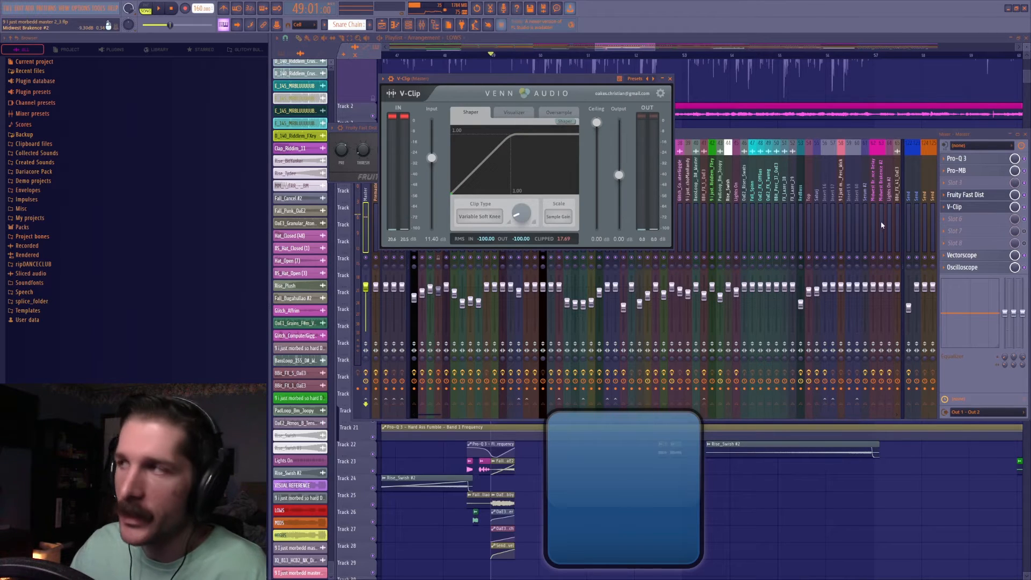
Replay the section, fine-tune Fruity Fast Dist's pre gain, and set its threshold to 20%.
left_click(358, 131)
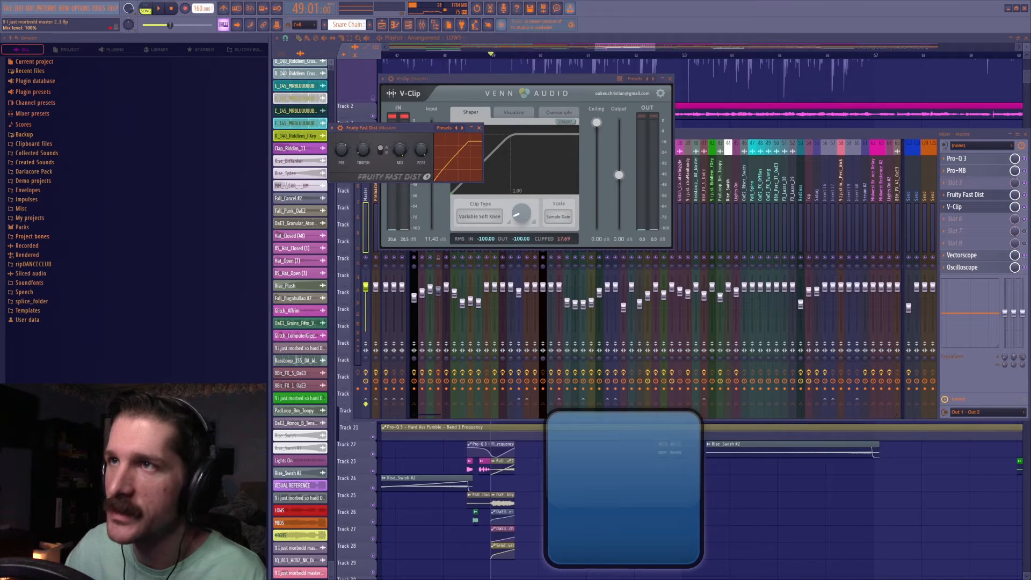
left_click(1027, 213)
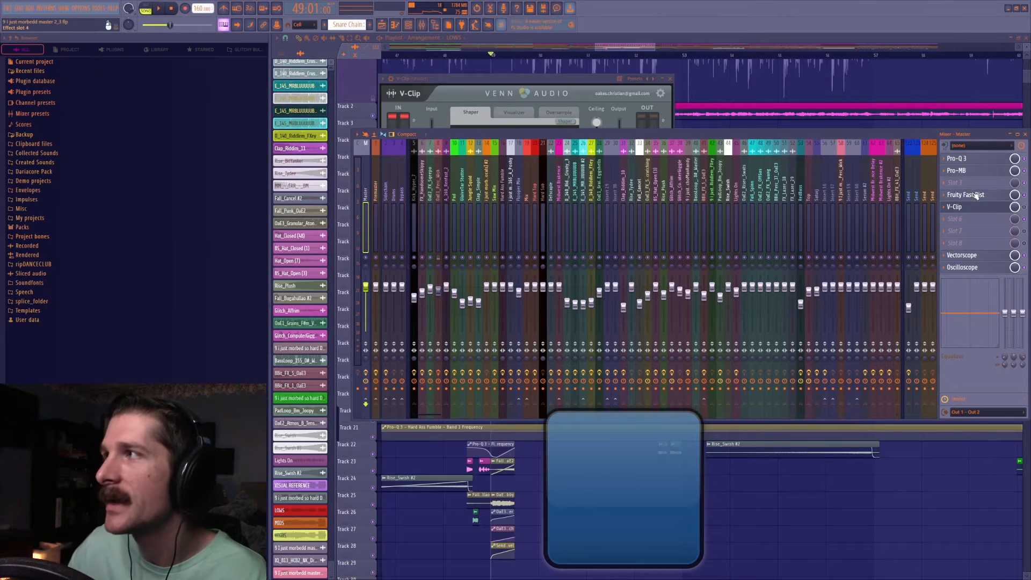
key("space")
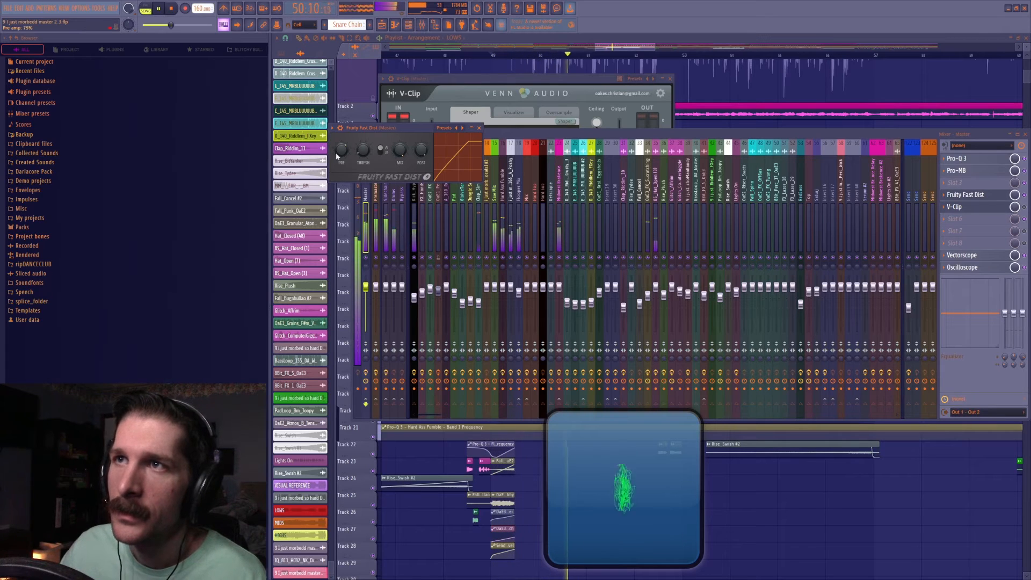
left_click_drag(338, 154, 338, 150)
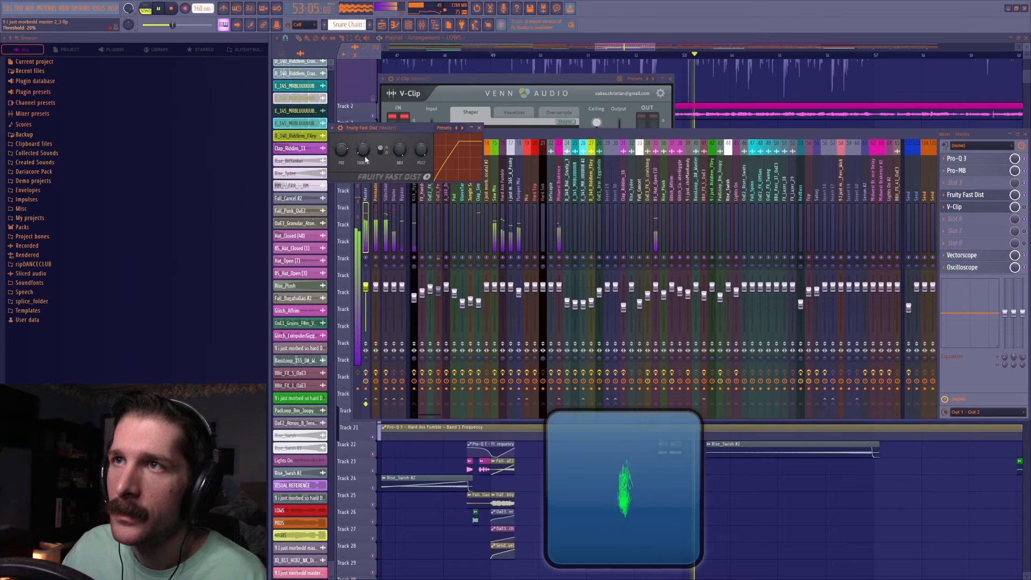
key("space")
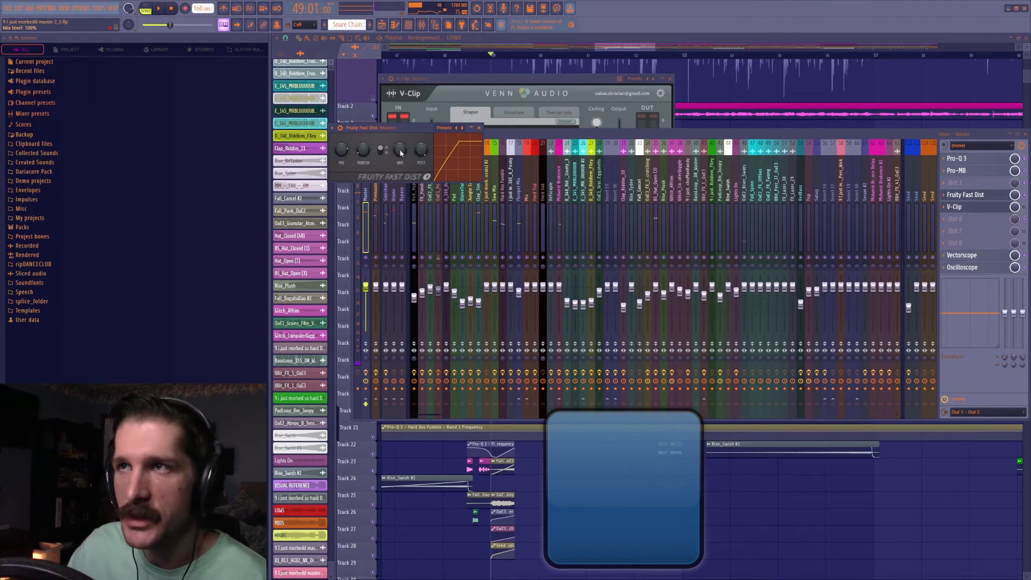
Open V-Clip on the master, lower its input gain to 6.03 dB, and audition the result.
key("space")
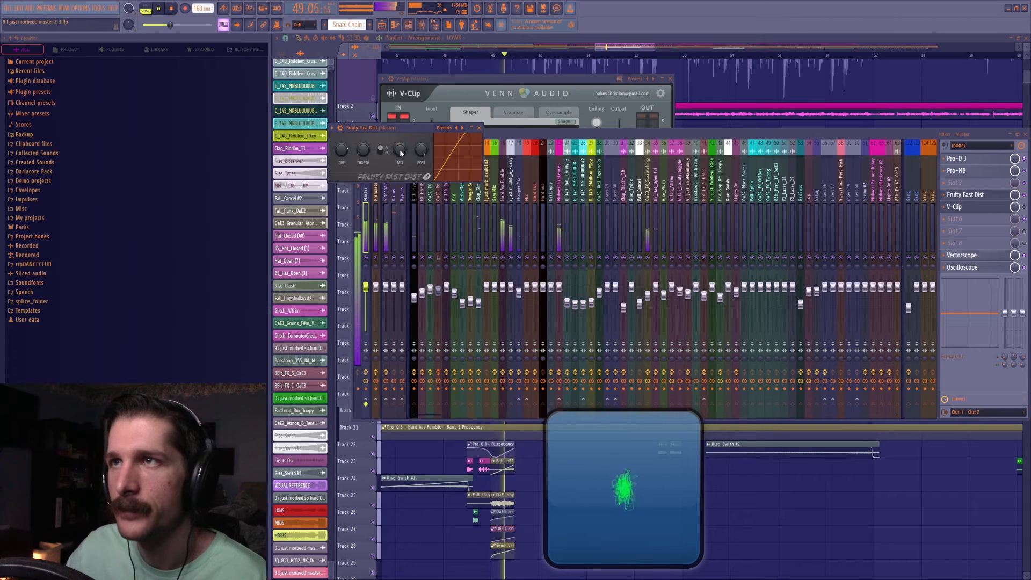
left_click(993, 208)
left_click_drag(434, 156, 451, 170)
key("space")
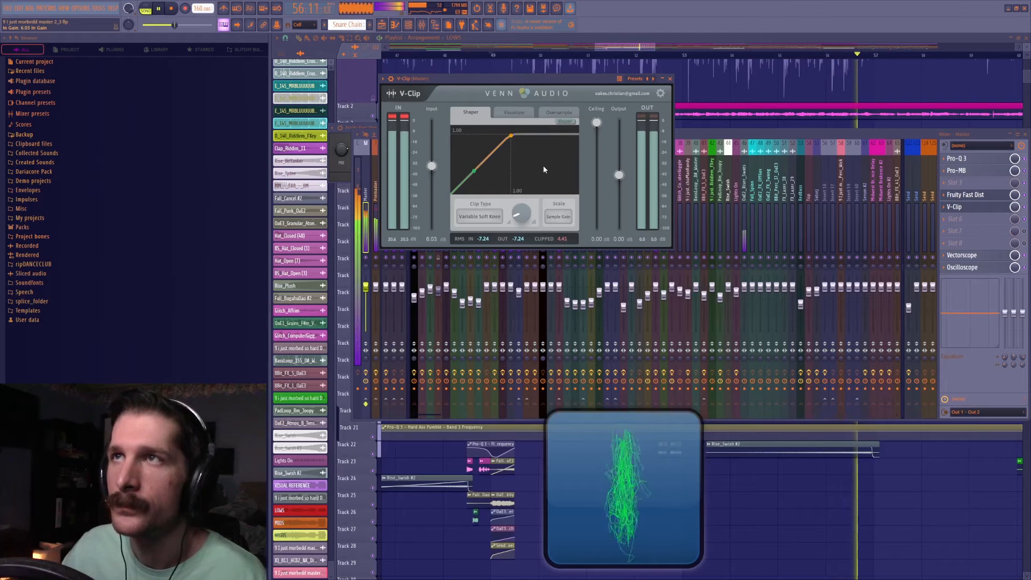
key("space")
View the whole arrangement in the playlist and play the song's intro from bar 1.
left_click(613, 39)
scroll(614, 57, "down", 5)
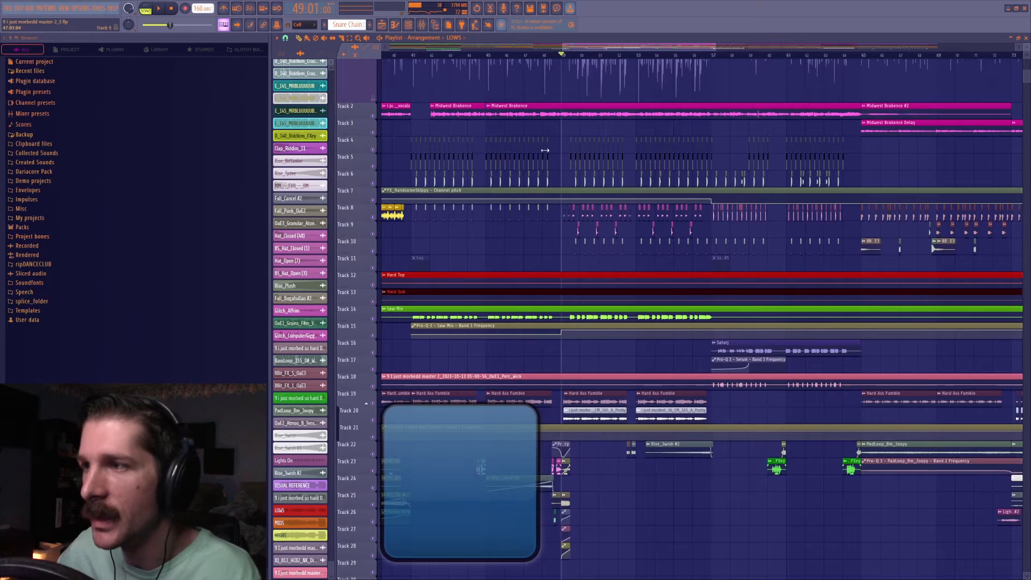
scroll(545, 151, "down", 4)
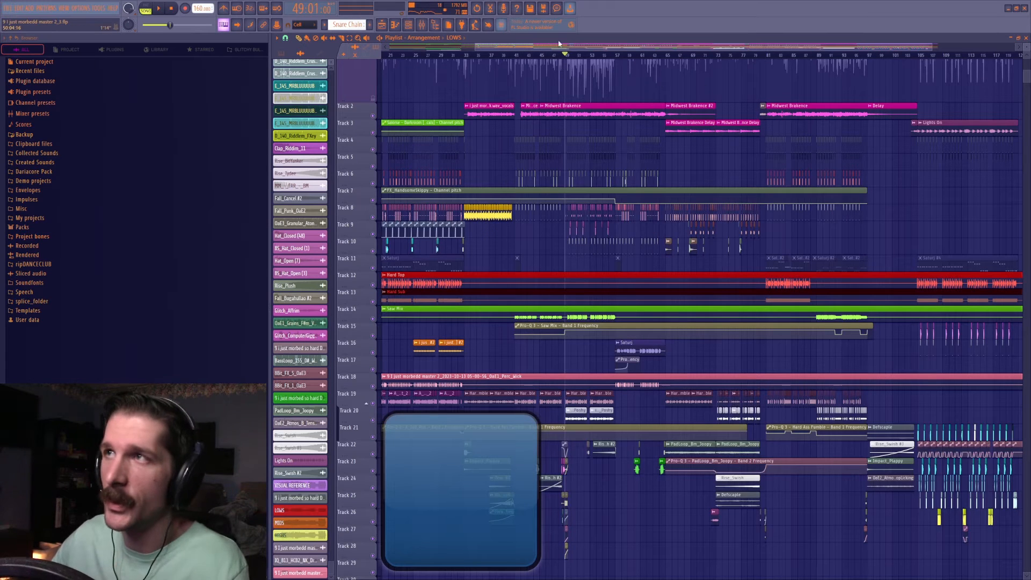
scroll(557, 59, "down", 2)
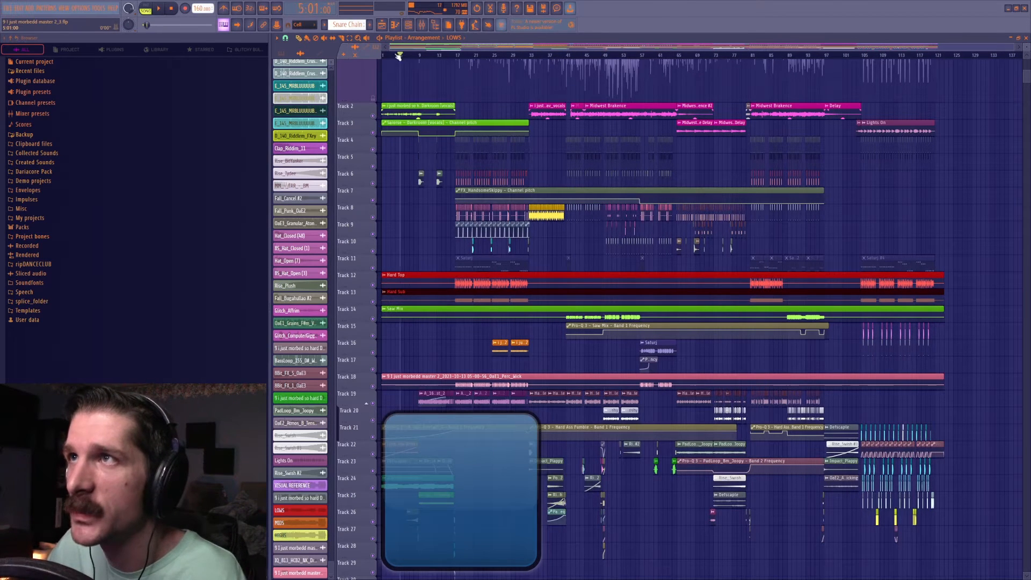
scroll(437, 61, "up", 5)
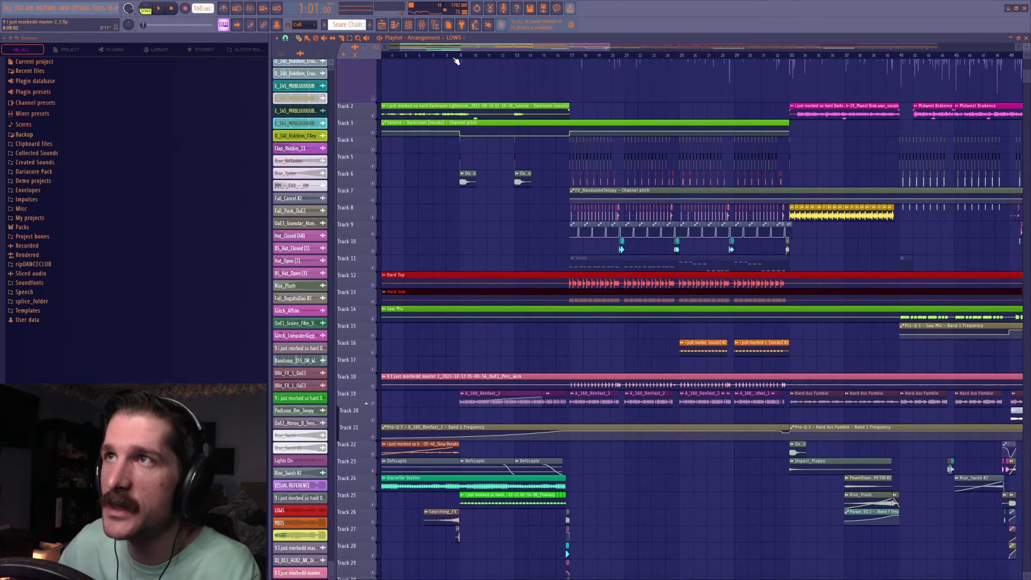
key("space")
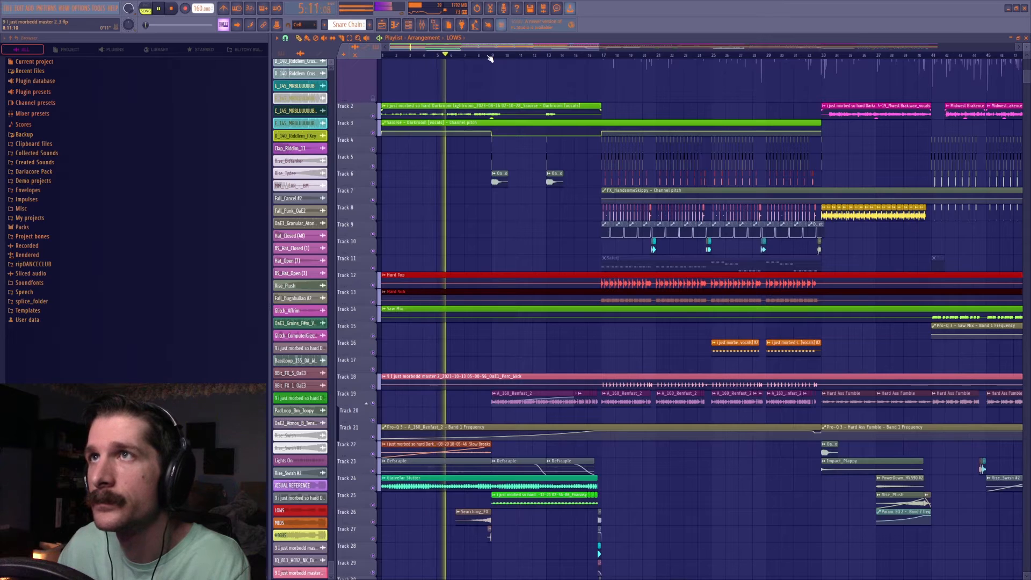
scroll(453, 208, "up", 4)
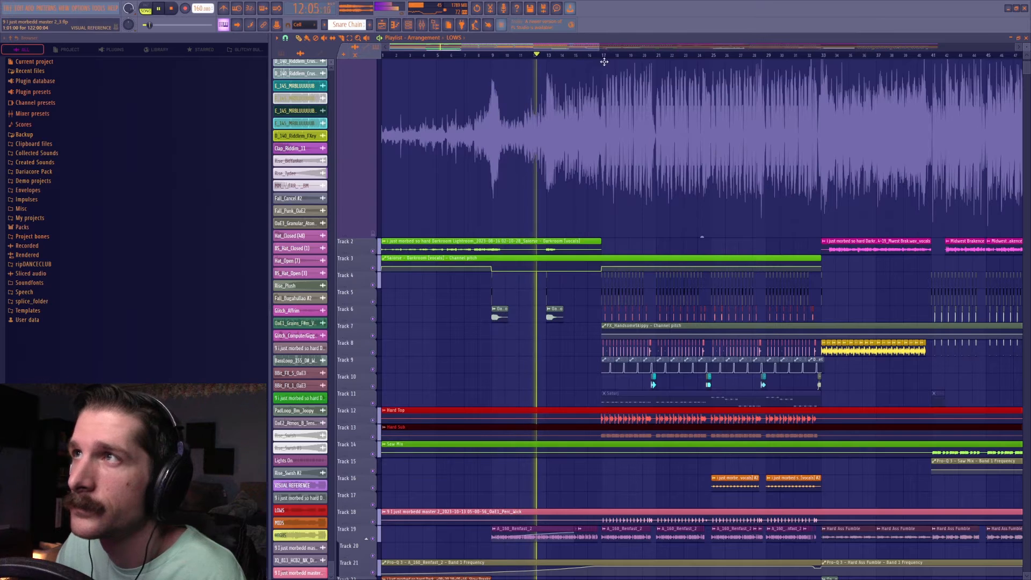
key("space")
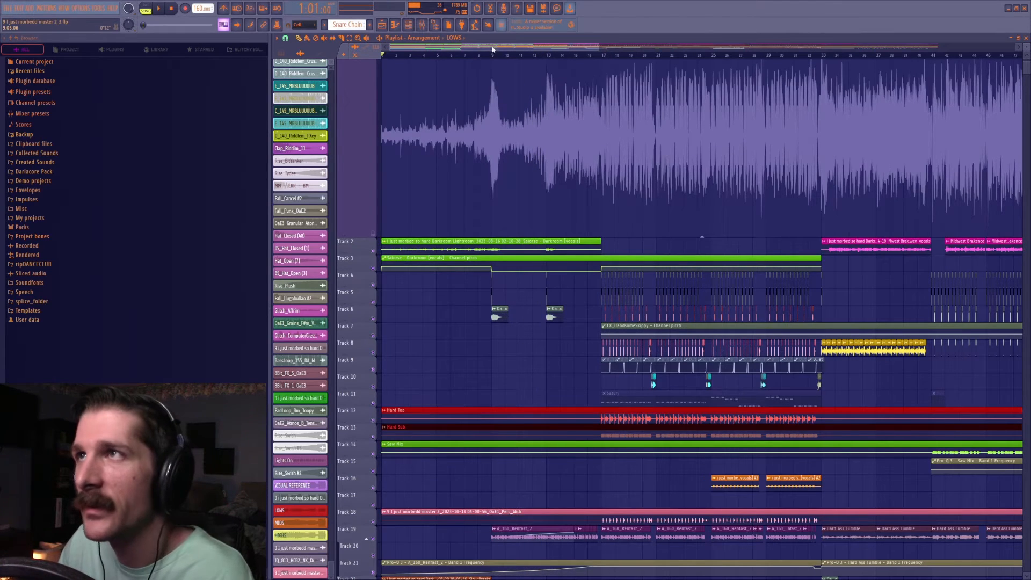
Play the drop from bar 17 and select the Hard Sub track in the mixer.
left_click_drag(493, 49, 532, 55)
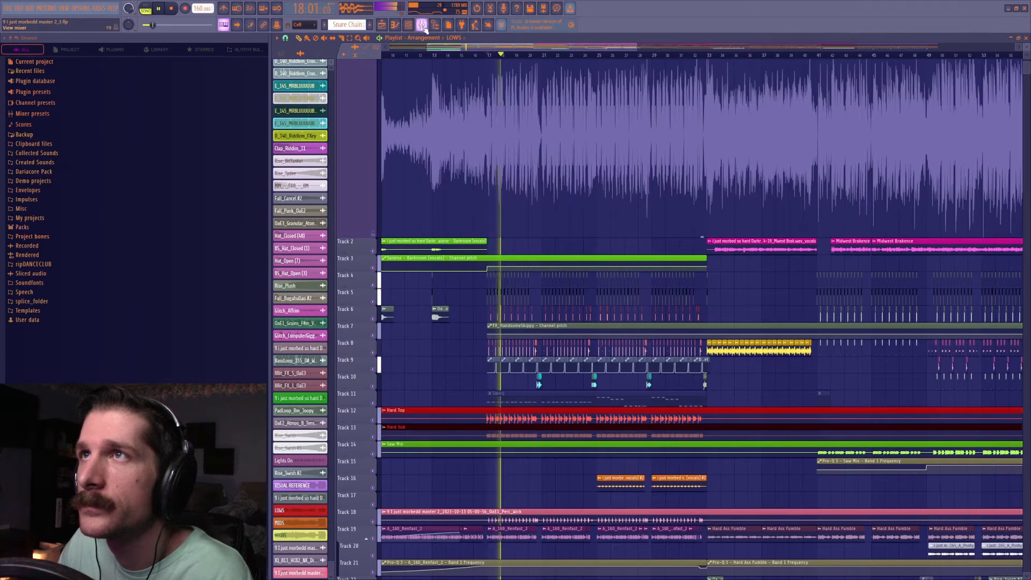
key("F9")
left_click(543, 226)
key("space")
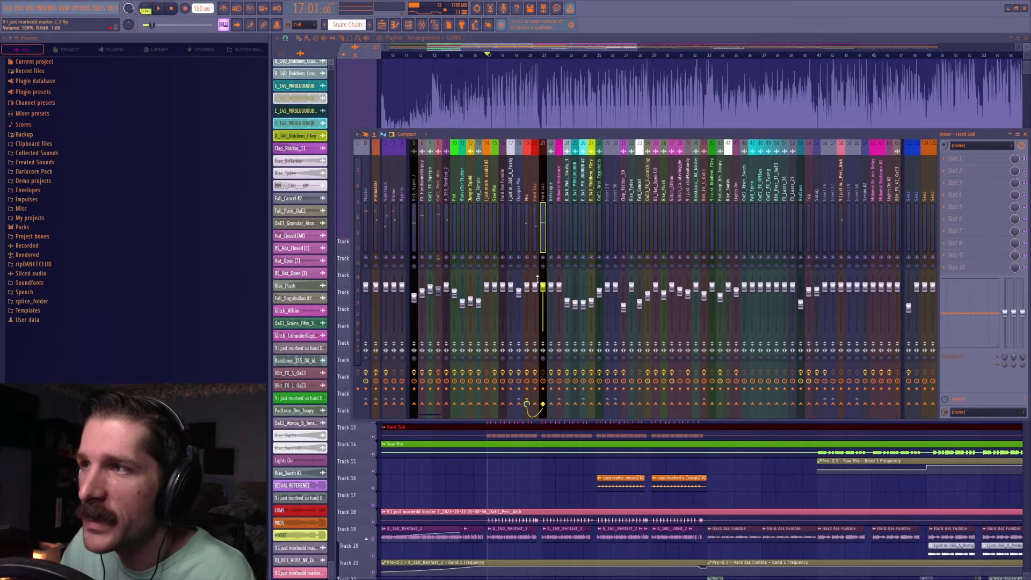
Examine the arrangement in the playlist and play the section starting at bar 41.
key("F9")
scroll(564, 57, "down", 6)
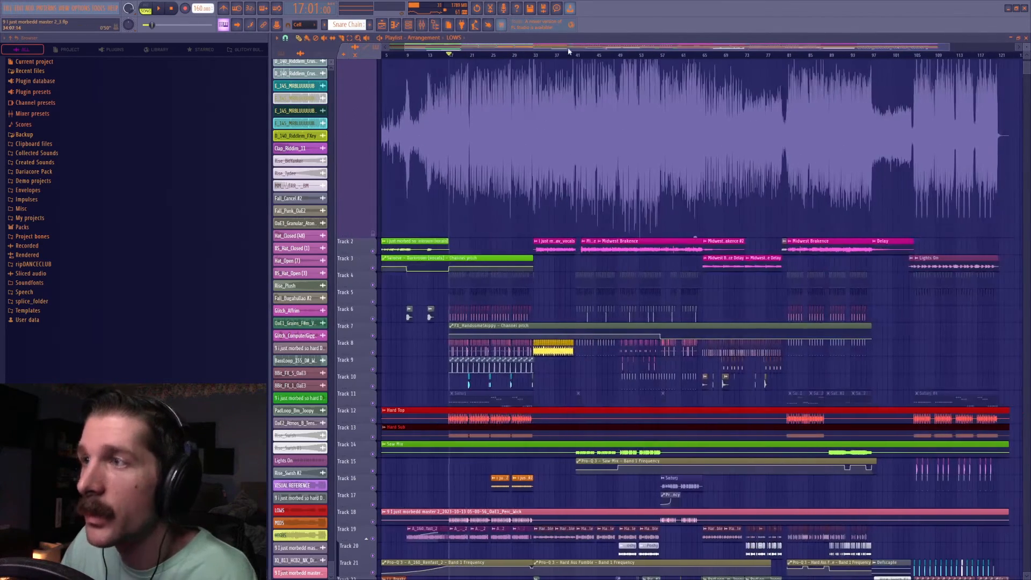
scroll(623, 390, "down", 3)
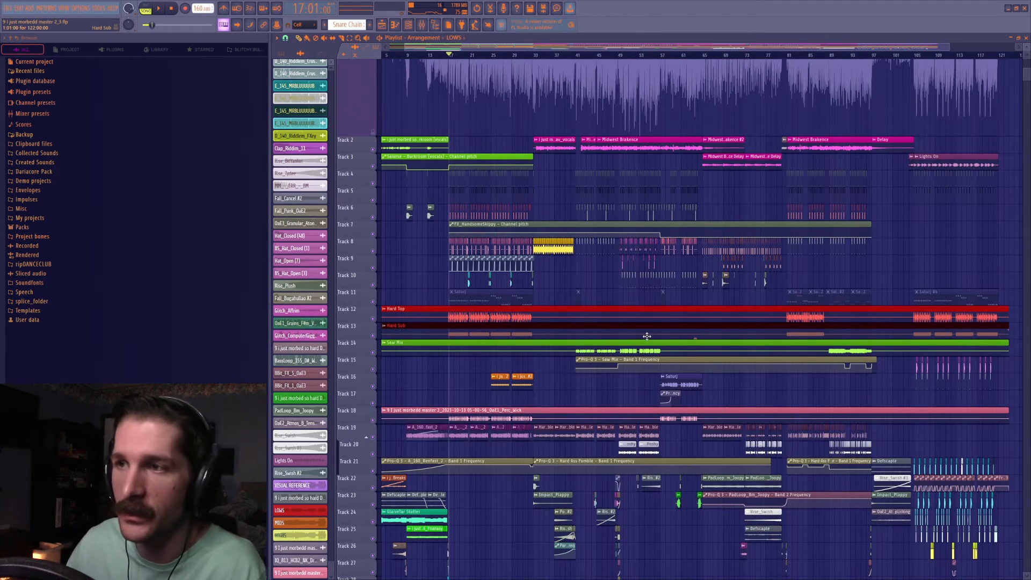
left_click(578, 52)
scroll(589, 58, "up", 5)
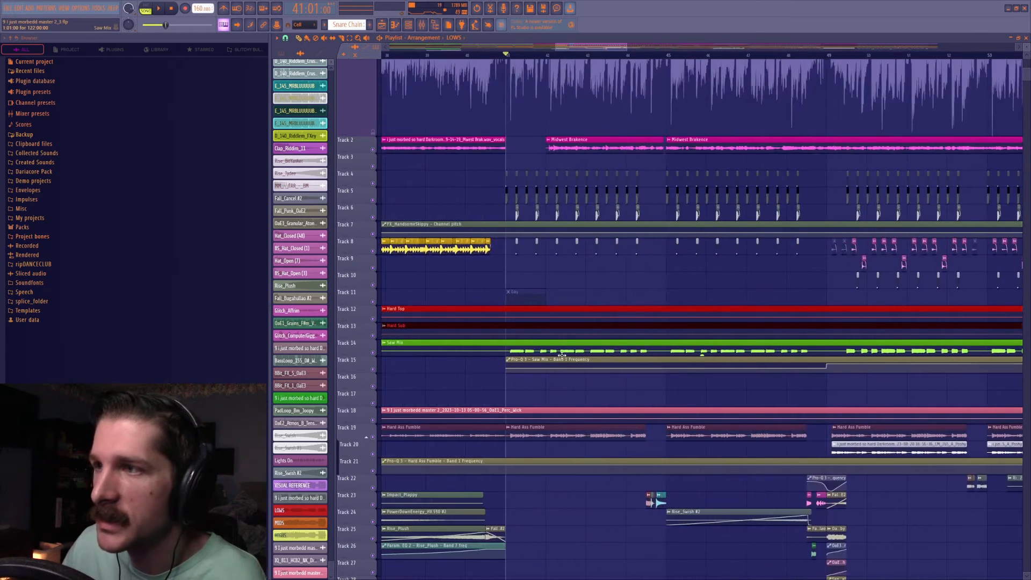
key("space")
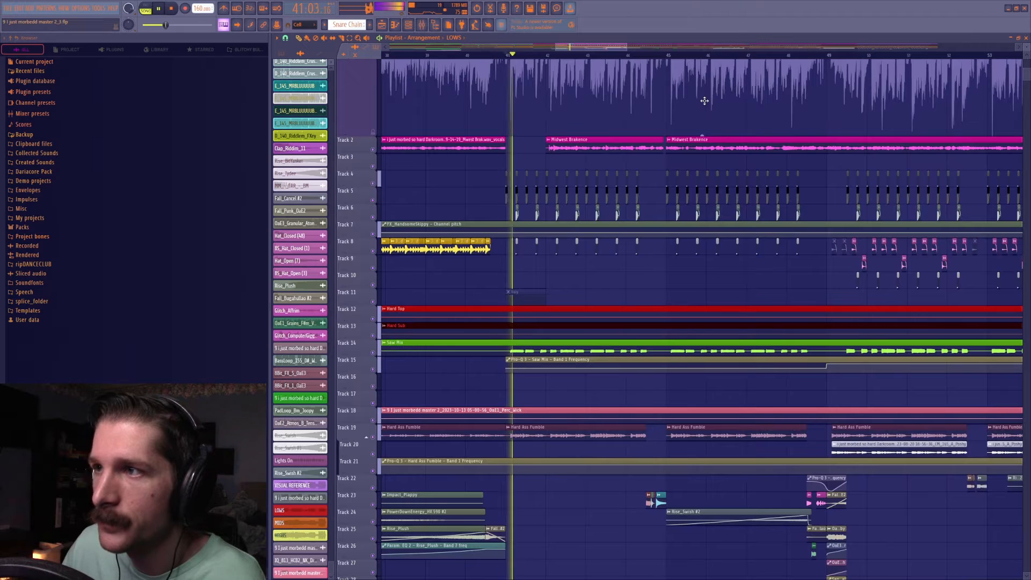
Select the Master track in the mixer and load FabFilter Pro-C 2 into effect slot 3.
left_click(423, 25)
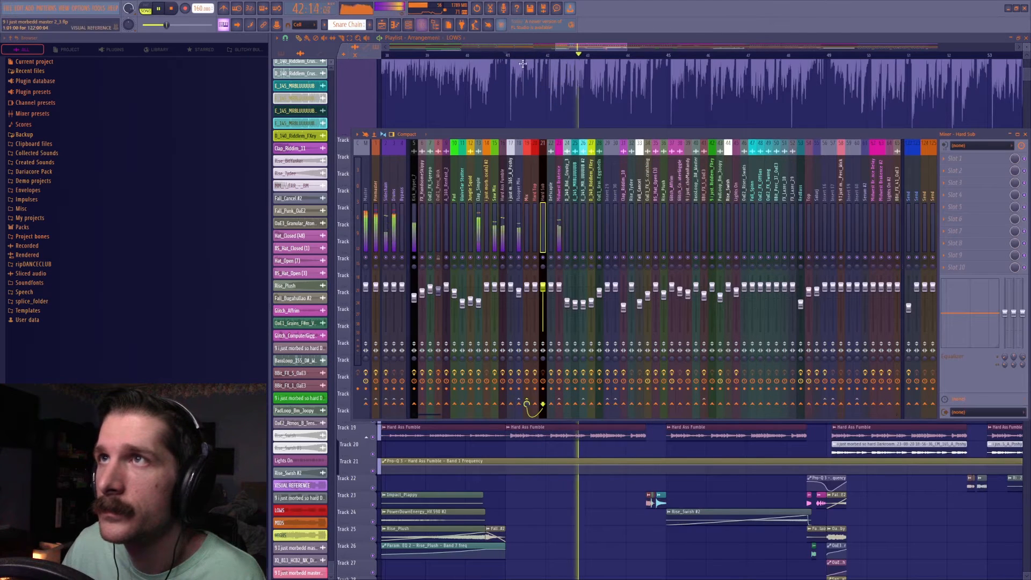
left_click(366, 214)
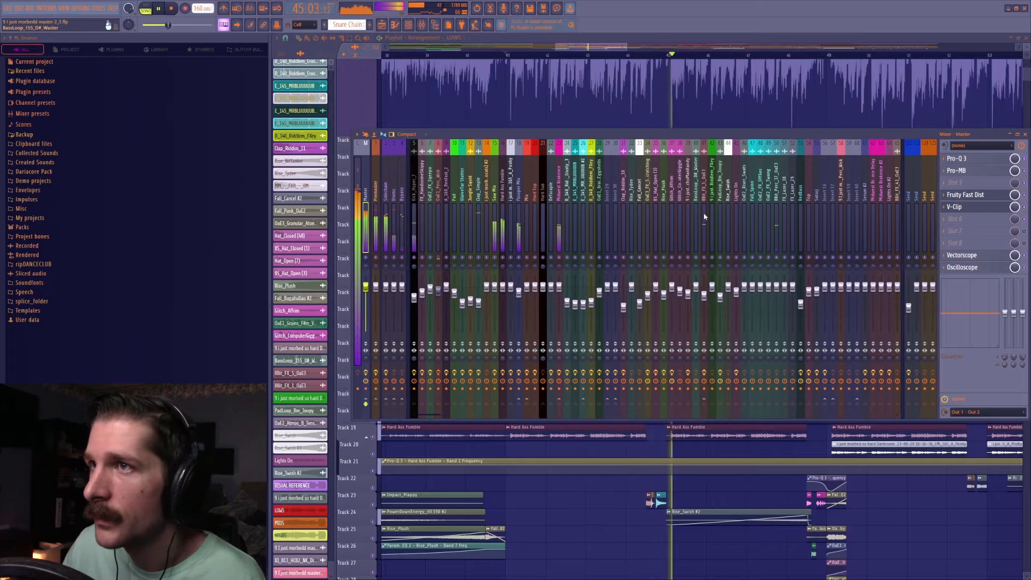
key("space")
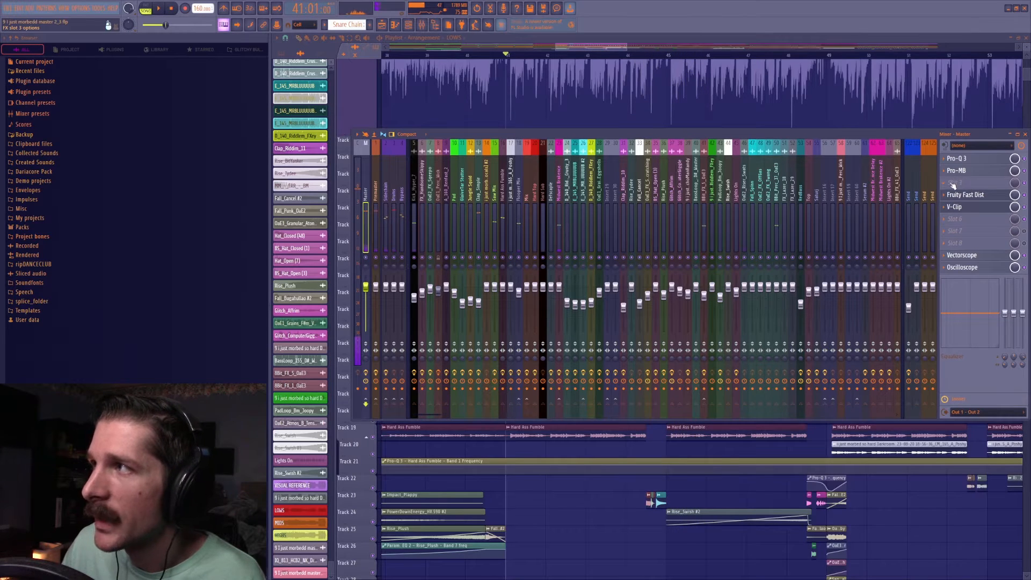
left_click(967, 184)
left_click(760, 321)
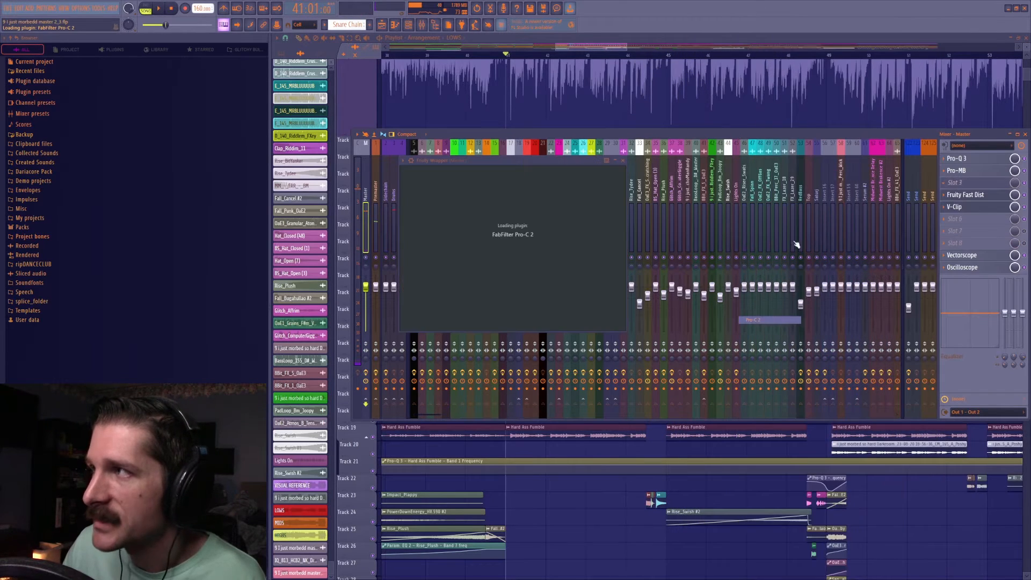
Delete FabFilter Pro-C 2 from effect slot 3 of the Master track.
left_click(945, 183)
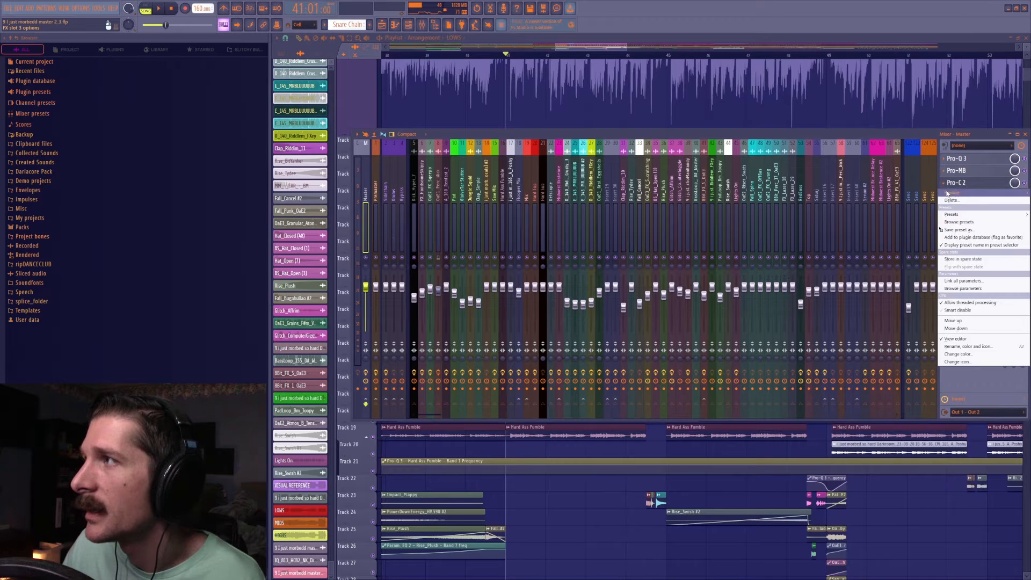
left_click(954, 202)
left_click(544, 321)
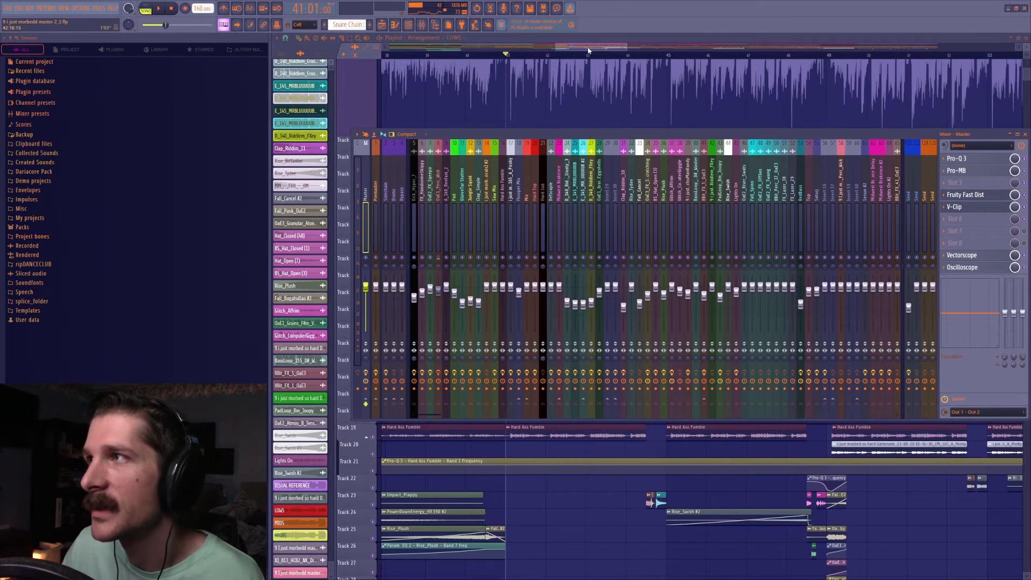
Play the section from bar 41 in the playlist and view the track levels in the mixer.
left_click(587, 49)
scroll(831, 58, "down", 2)
scroll(702, 295, "down", 6)
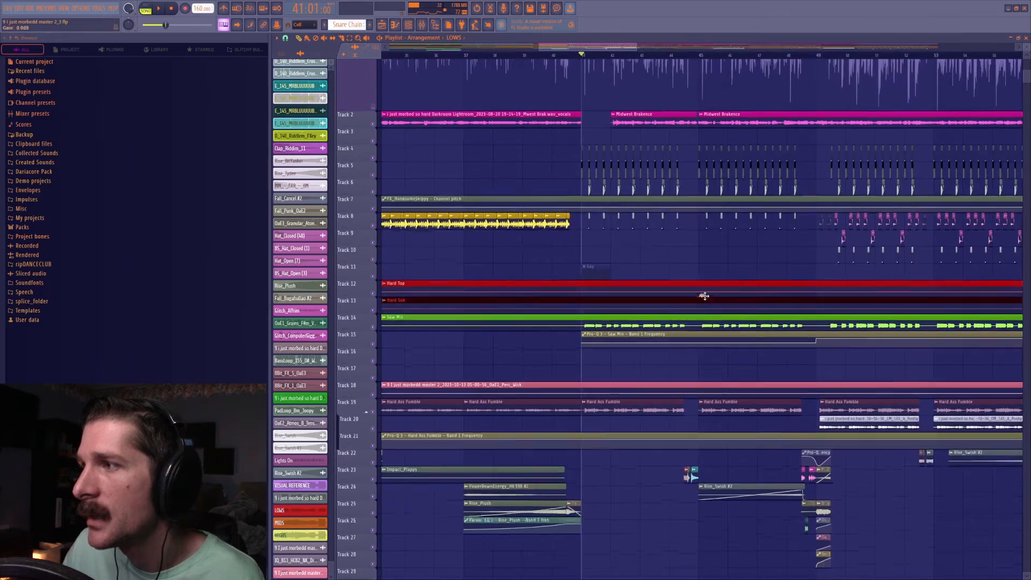
key("space")
left_click(422, 24)
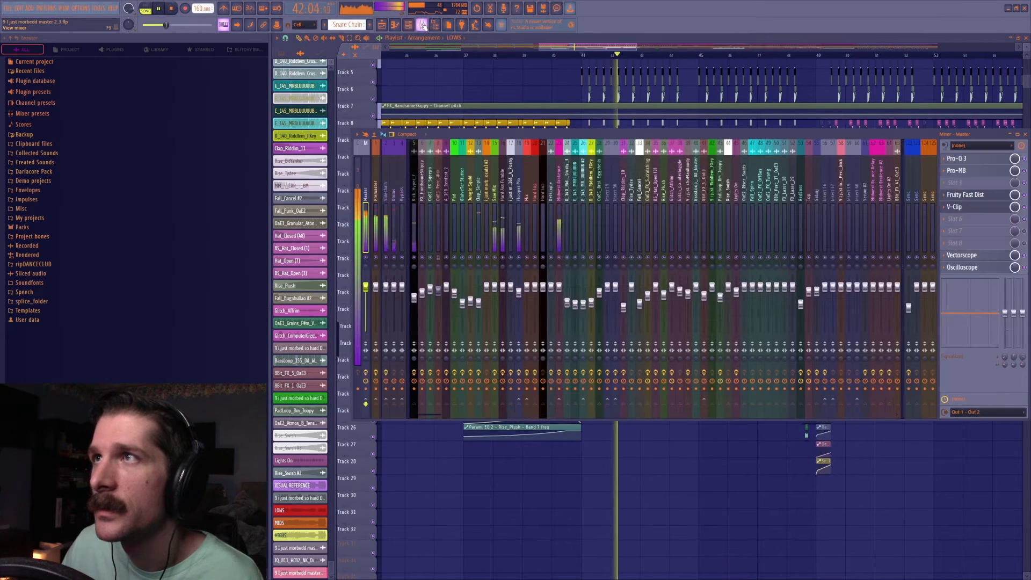
key("space")
Play from bar 41 with the Clap_Simple mixer track selected and check the Midwest Brakence track's effects.
left_click(481, 242)
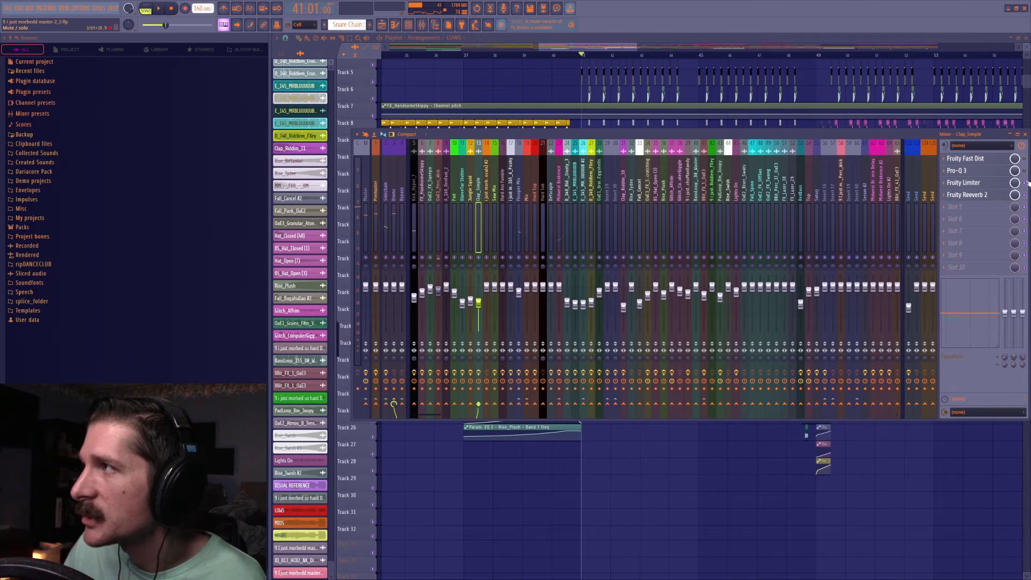
key("space")
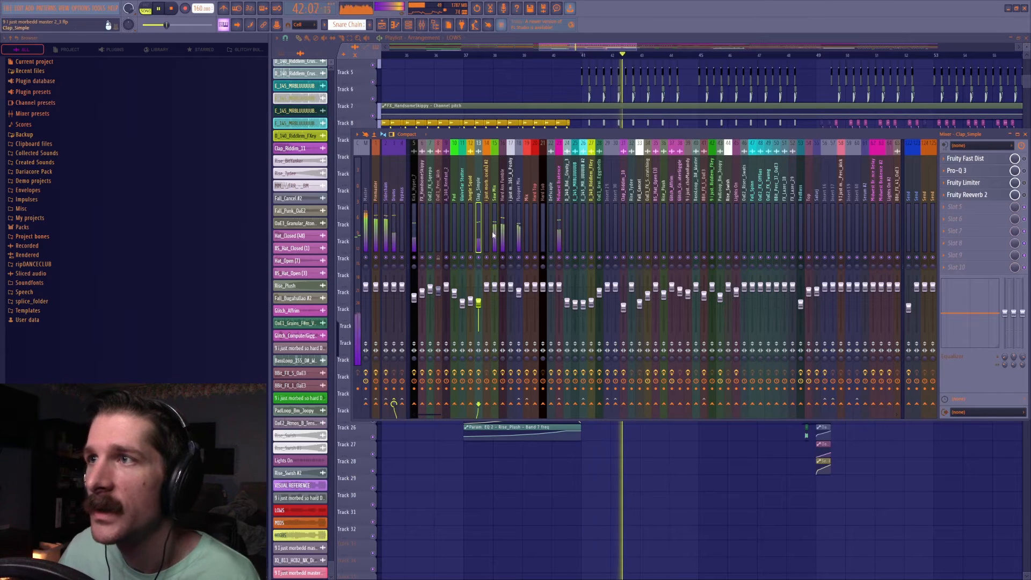
key("space")
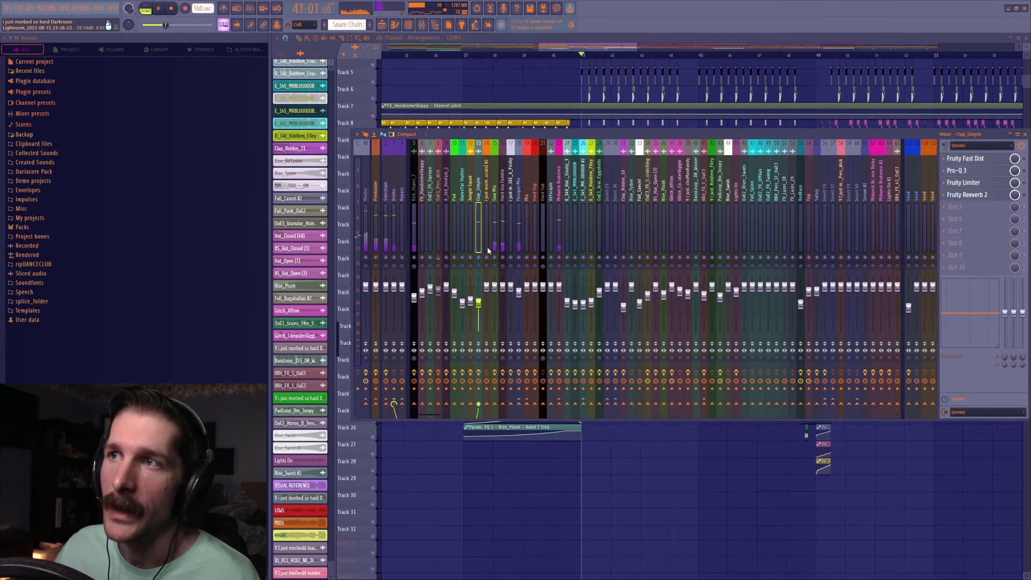
left_click(560, 209)
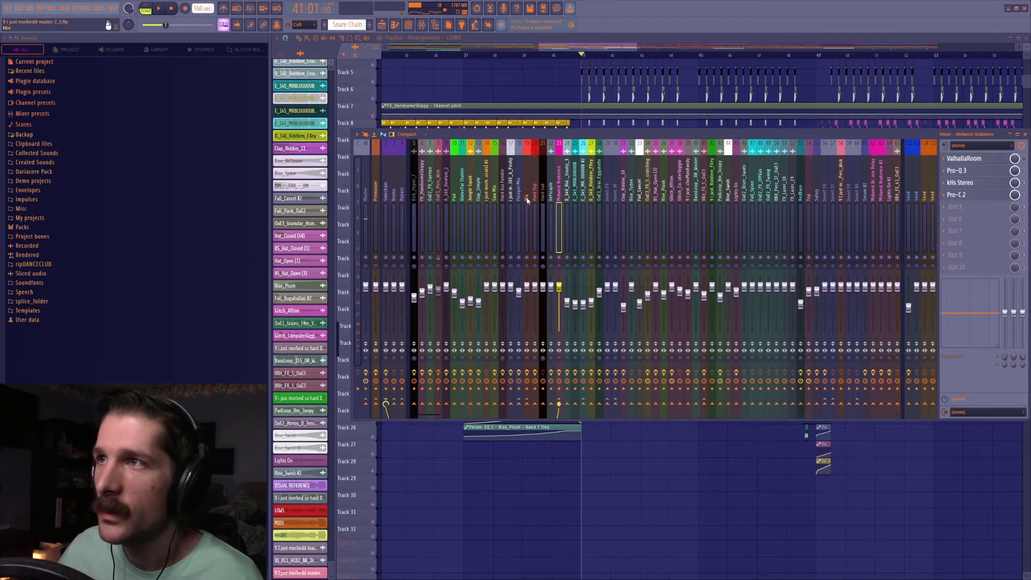
left_click(477, 210)
Move the playhead to bar 49 in the playlist and play that section.
left_click_drag(601, 48, 639, 49)
left_click(574, 56)
key("space")
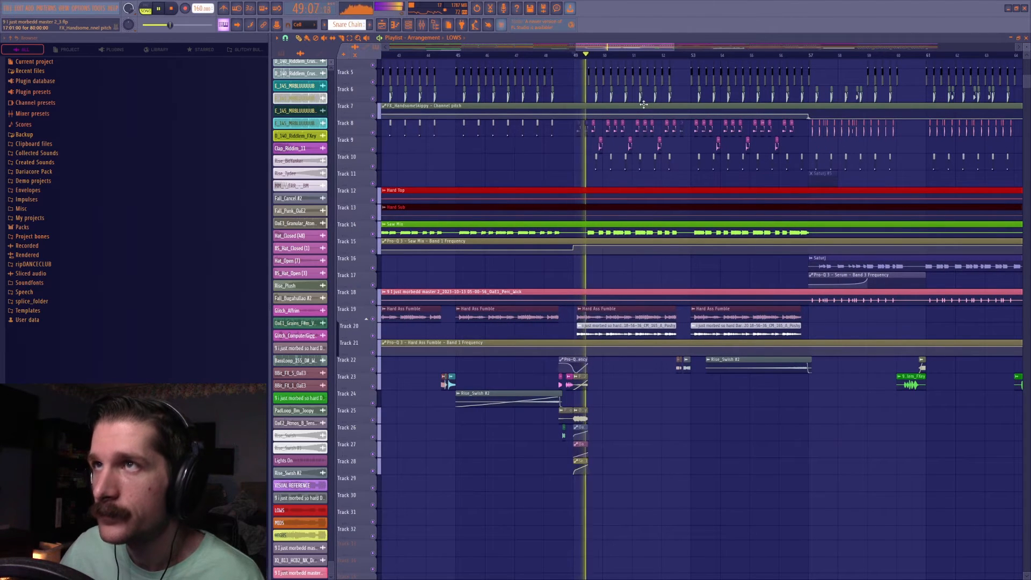
key("space")
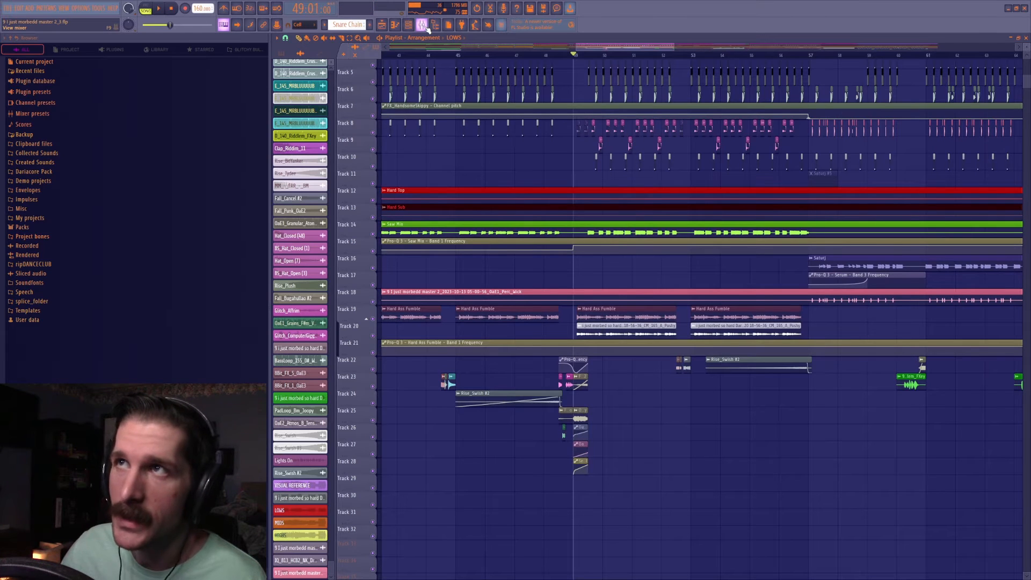
Copy the Clap_Simple fader value and raise the track's volume to 97% (-0.7 dB) while playing from bar 49.
left_click(422, 26)
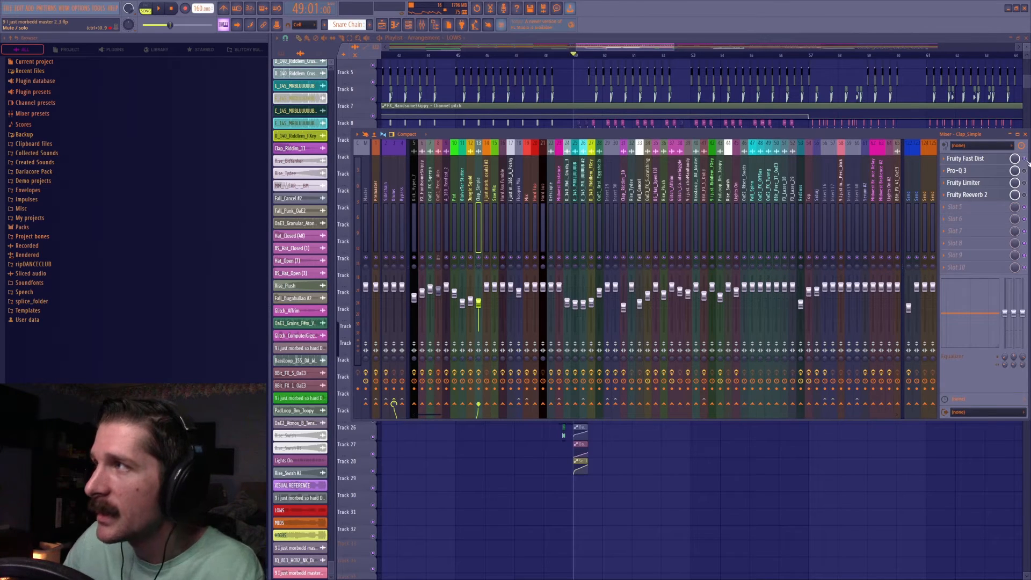
right_click(478, 306)
left_click(499, 409)
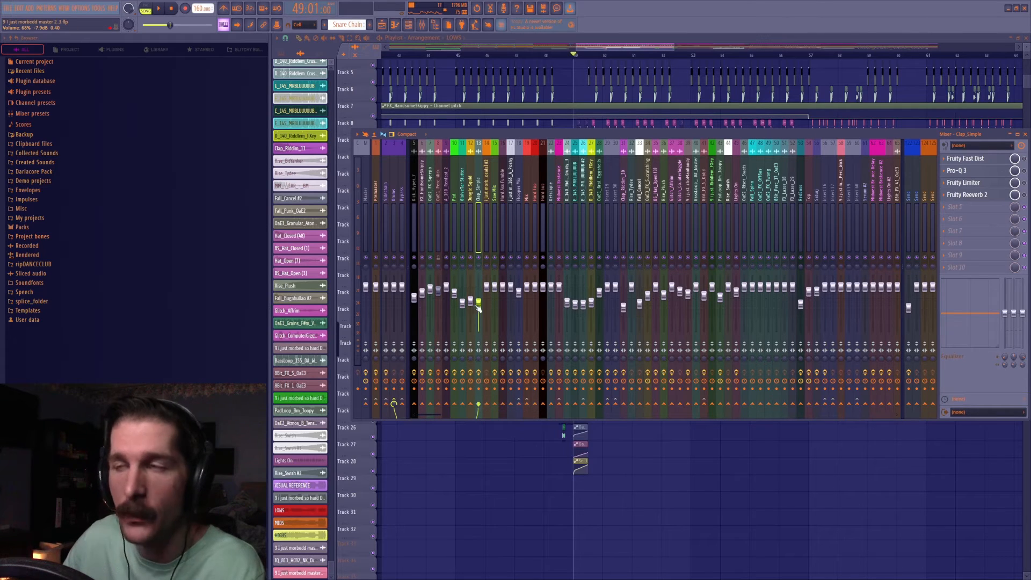
key("space")
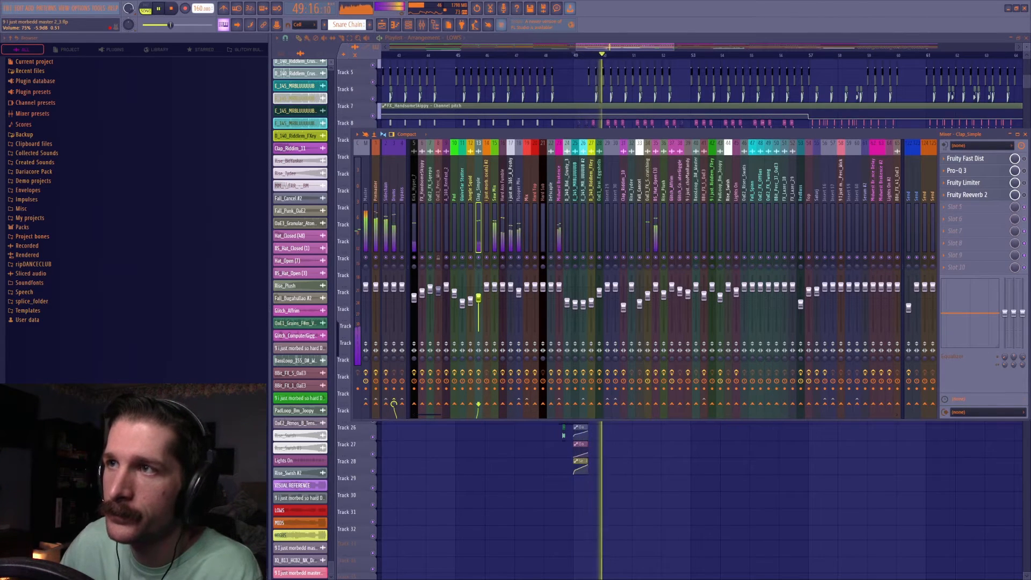
left_click_drag(479, 295, 478, 288)
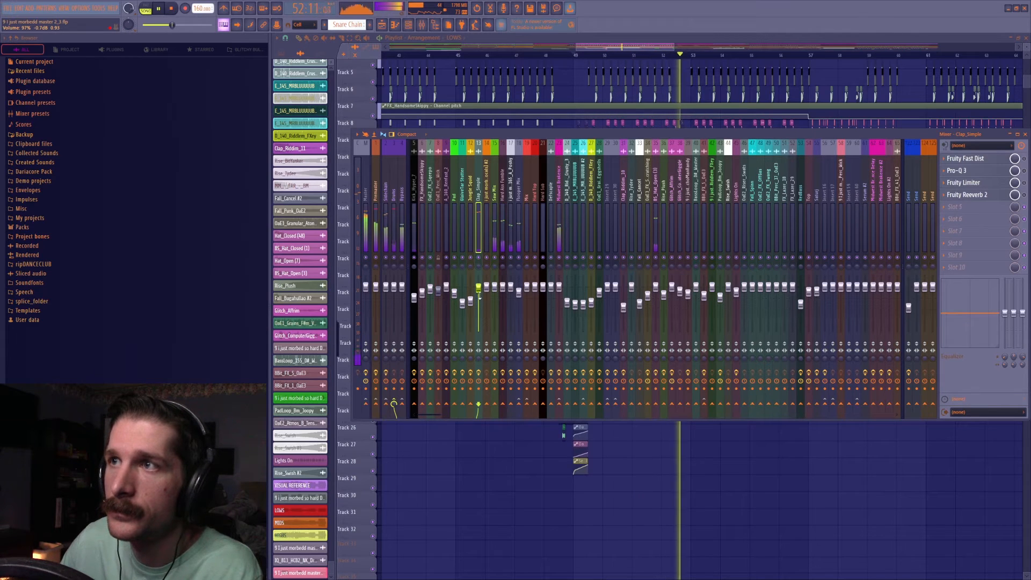
key("space")
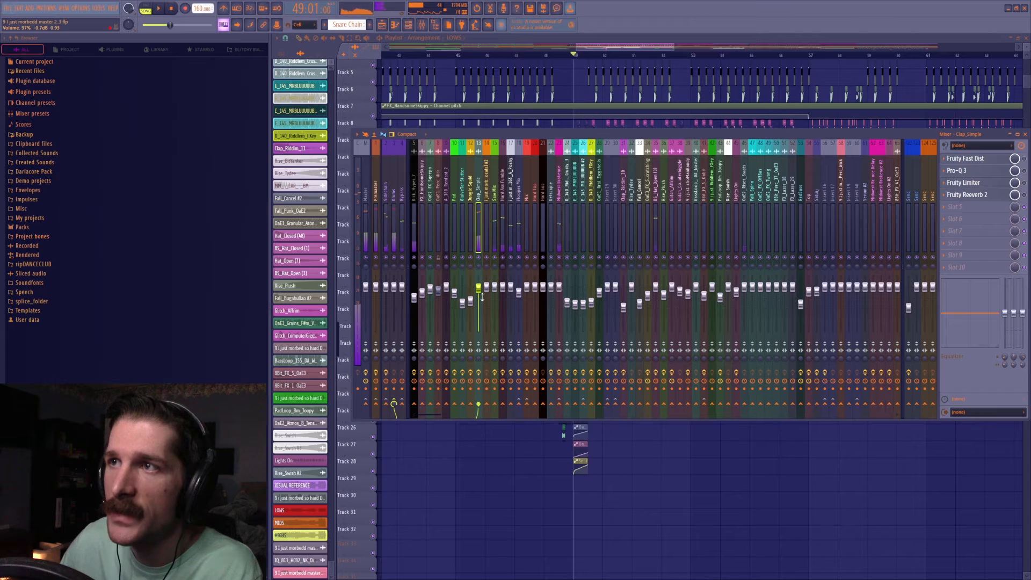
Put the Oscilloscope in the Master track's first effect slot and watch its waveform while playing from bar 49.
left_click(366, 200)
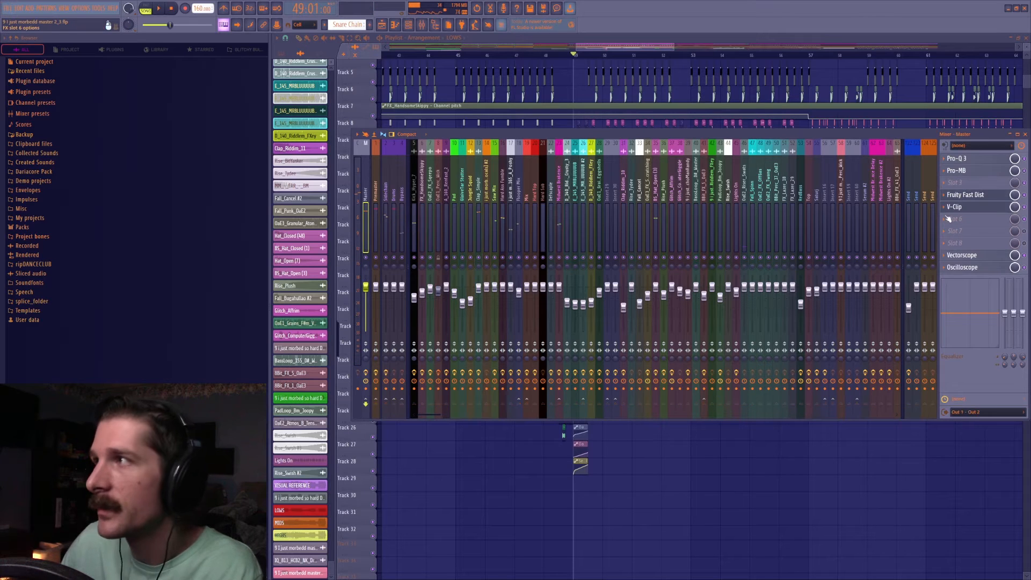
left_click_drag(973, 272, 973, 246)
left_click_drag(972, 271, 973, 162)
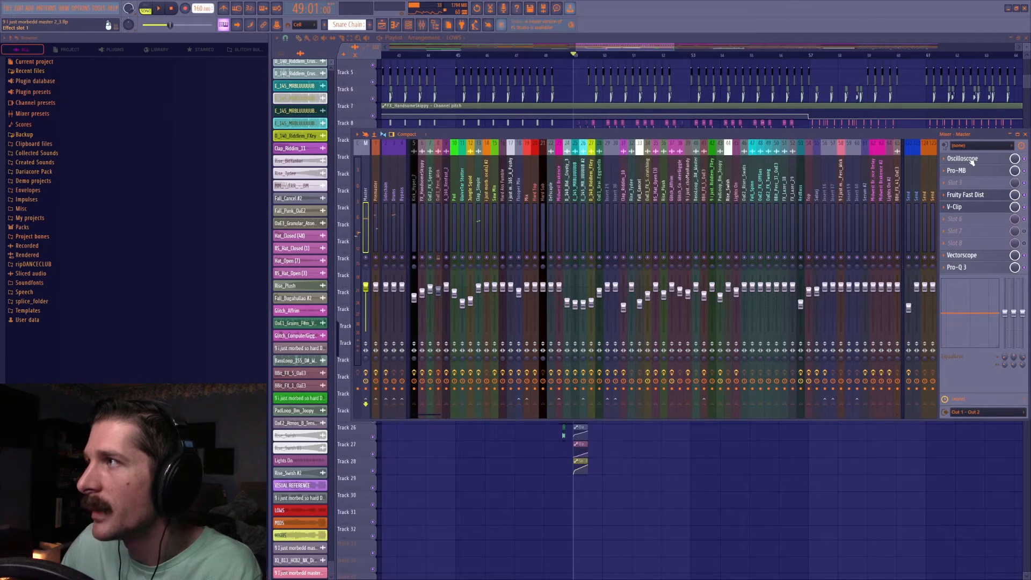
left_click(973, 161)
left_click(972, 161)
left_click(973, 161)
left_click_drag(865, 430, 686, 292)
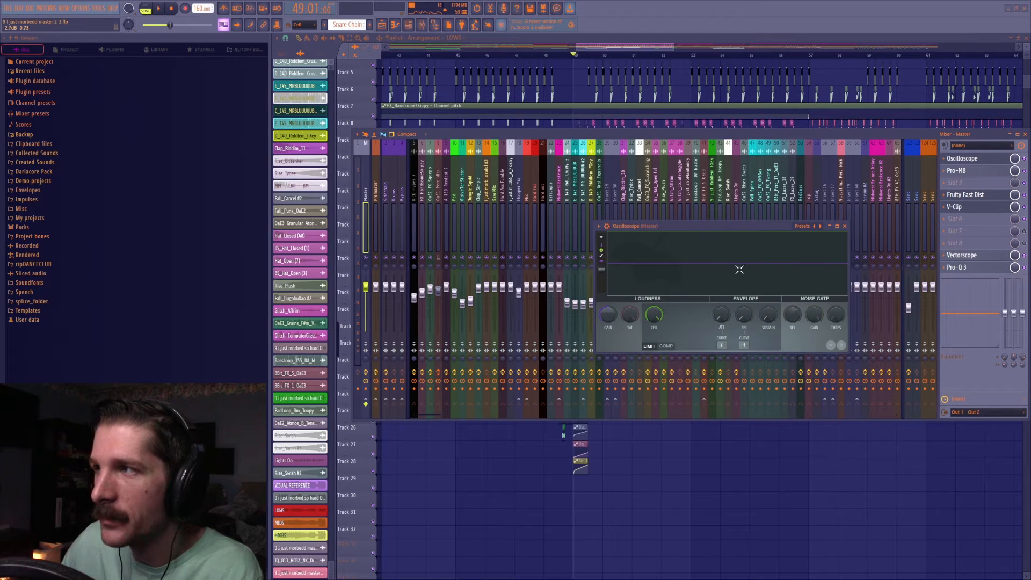
key("space")
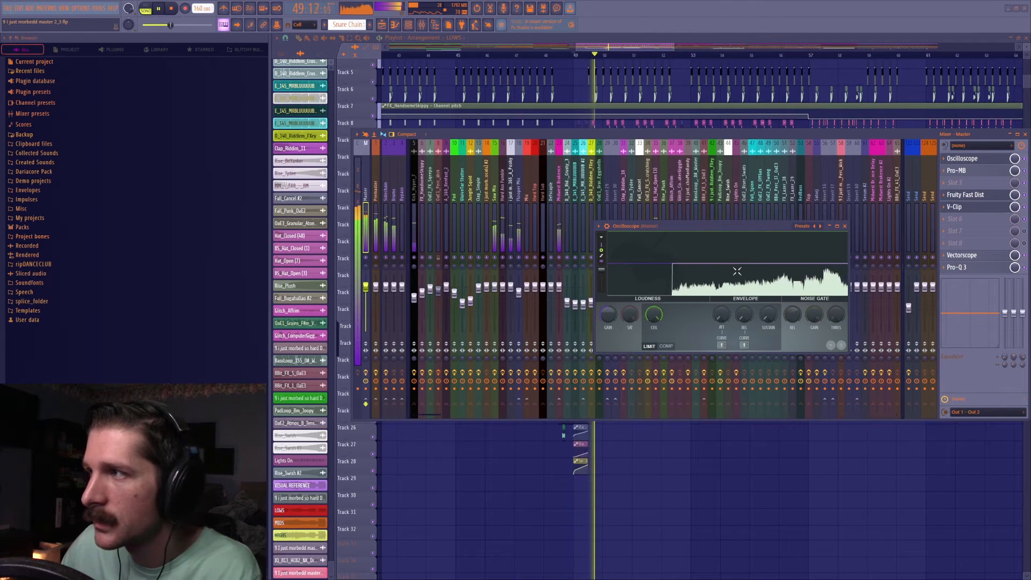
key("space")
Swap the Oscilloscope back into the Master track's last effect slot and watch its waveform while playing from bar 49.
left_click_drag(956, 159, 961, 269)
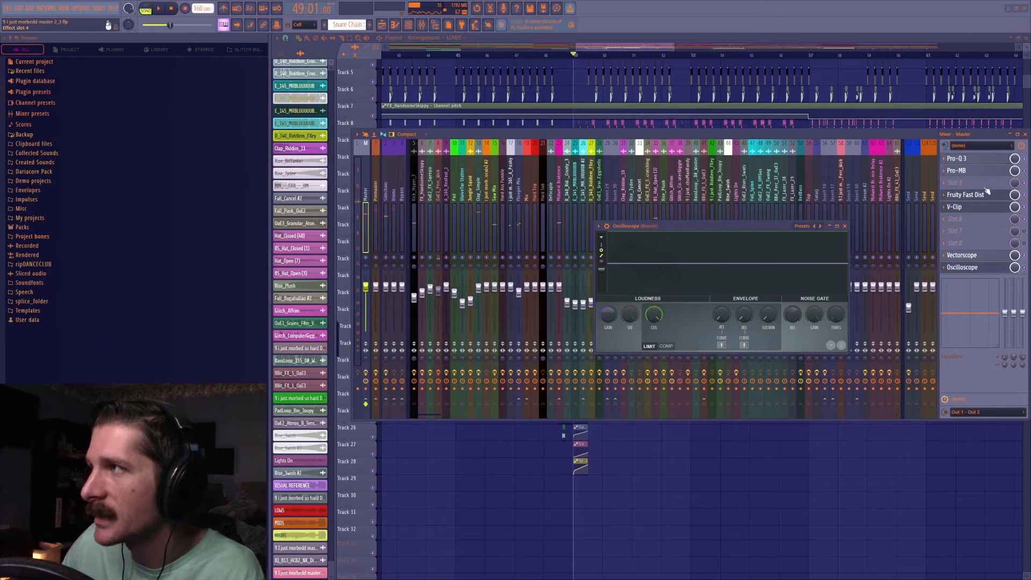
key("space")
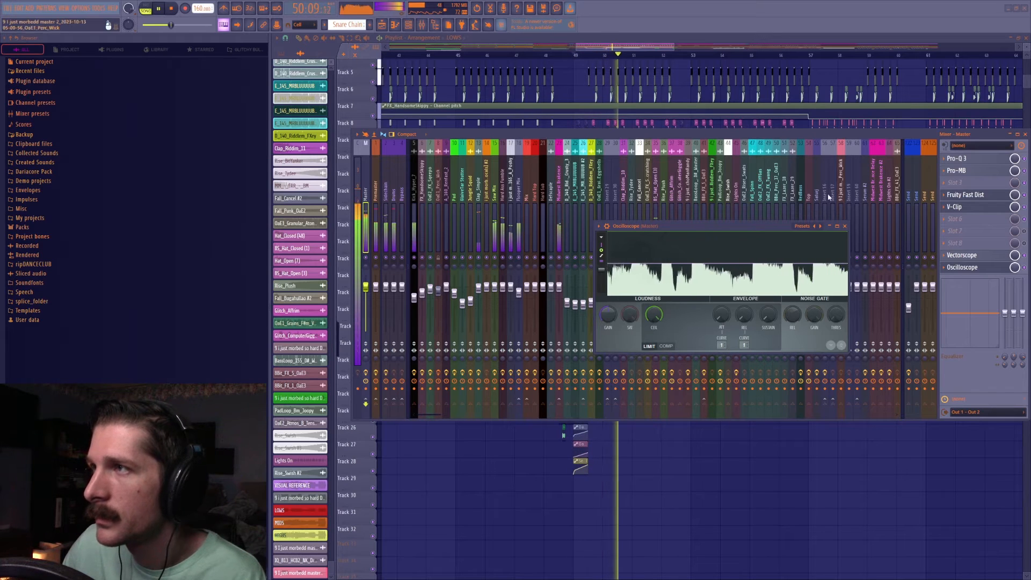
key("space")
left_click(845, 226)
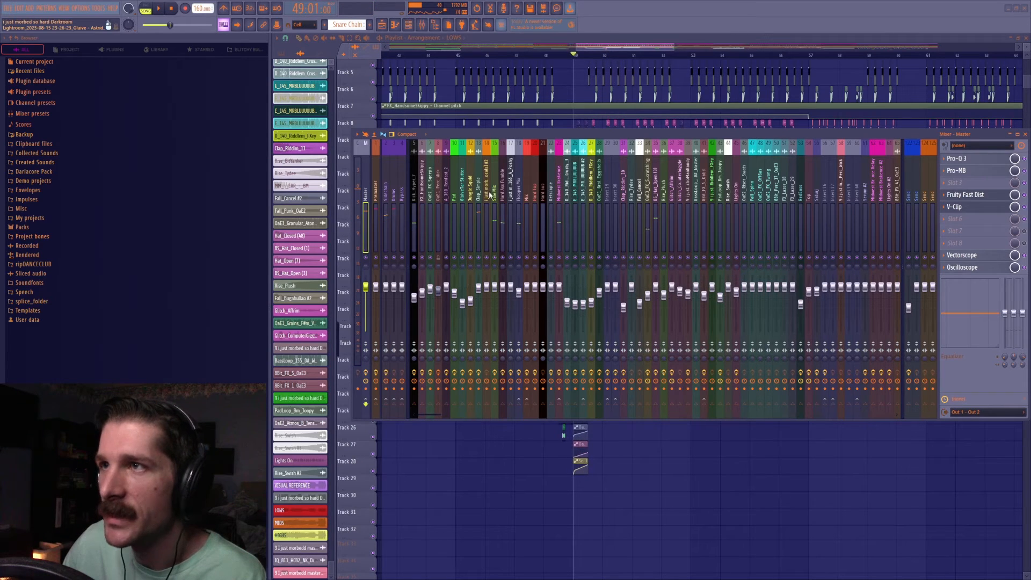
Paste the copied volume value onto the Clap_Simple fader and play the section from bar 49.
left_click(478, 202)
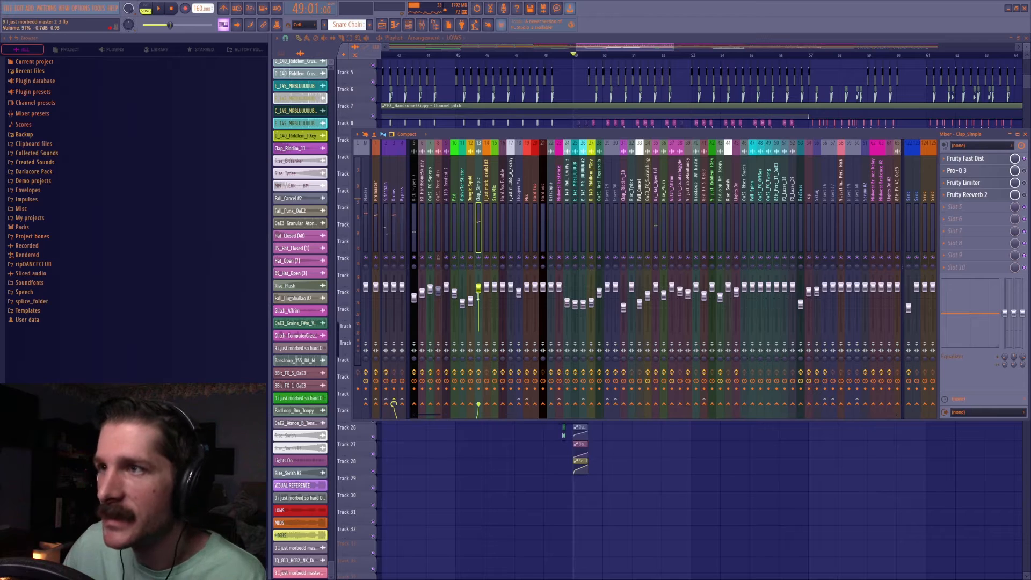
right_click(479, 291)
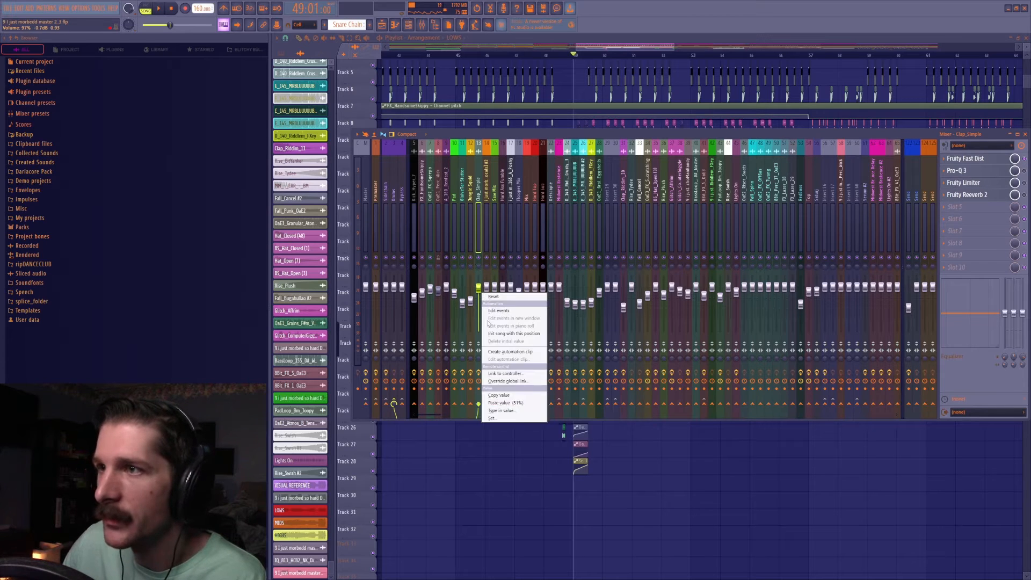
left_click(516, 404)
key("space")
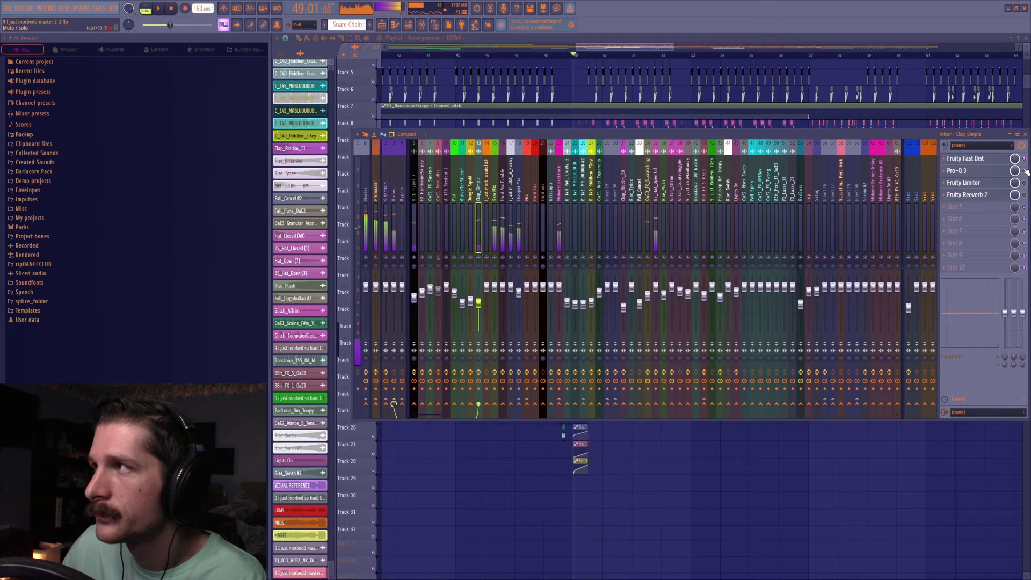
key("space")
Examine Clap_Simple's Pro-Q 3 curve and Fruity Limiter compressor view while playing the section from bar 49.
left_click(989, 176)
key("space")
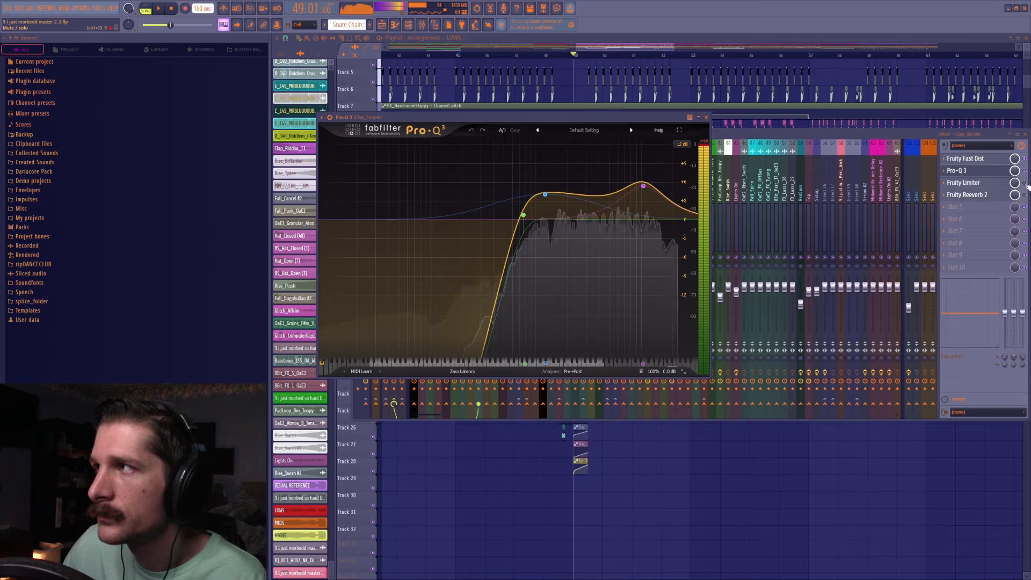
key("space")
left_click(994, 183)
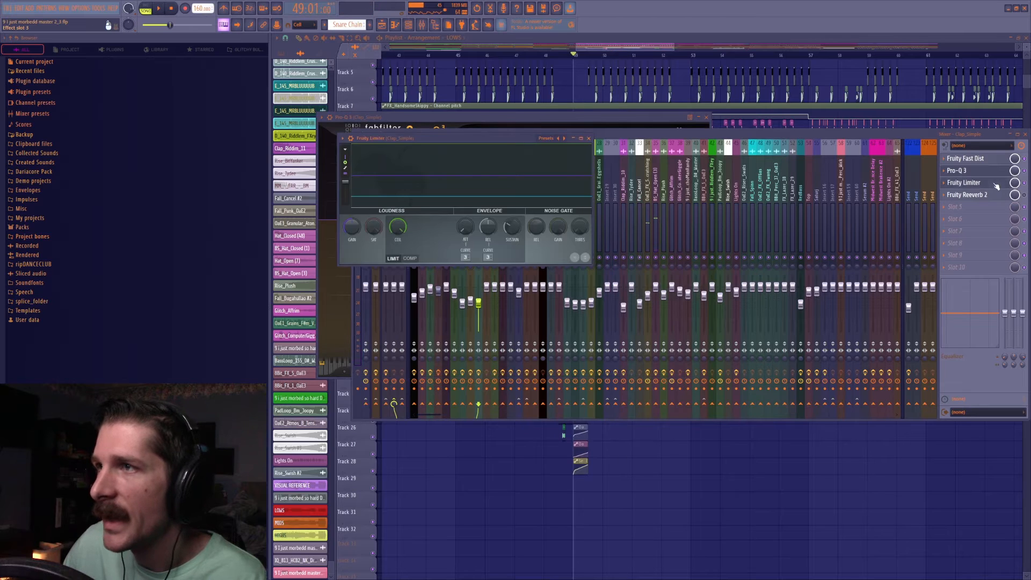
left_click(410, 258)
key("space")
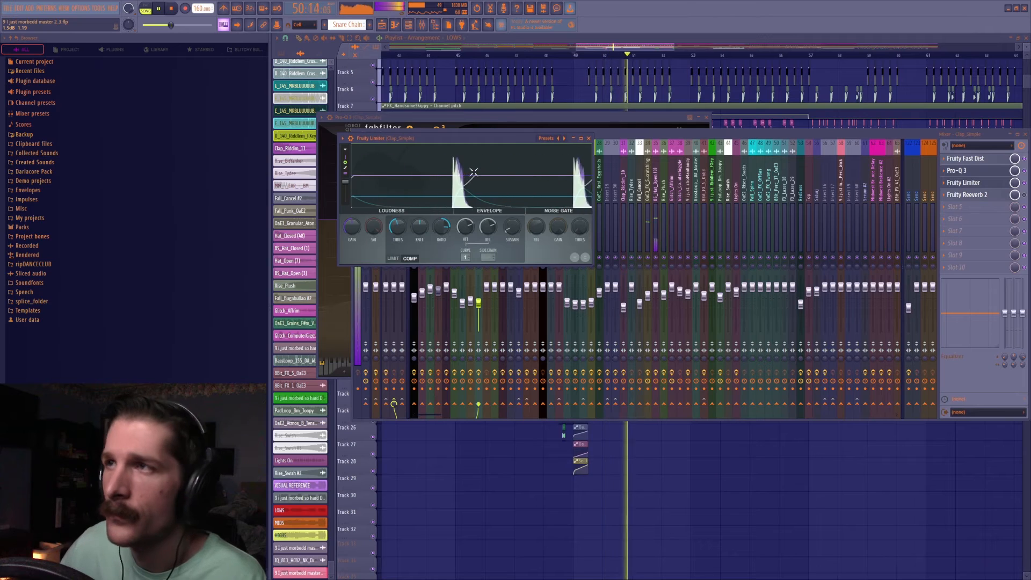
key("space")
Check Fruity Reeverb 2 on the Clap_Simple track and play the track soloed from bar 49, ending with the solo off.
left_click(1024, 195)
left_click(990, 195)
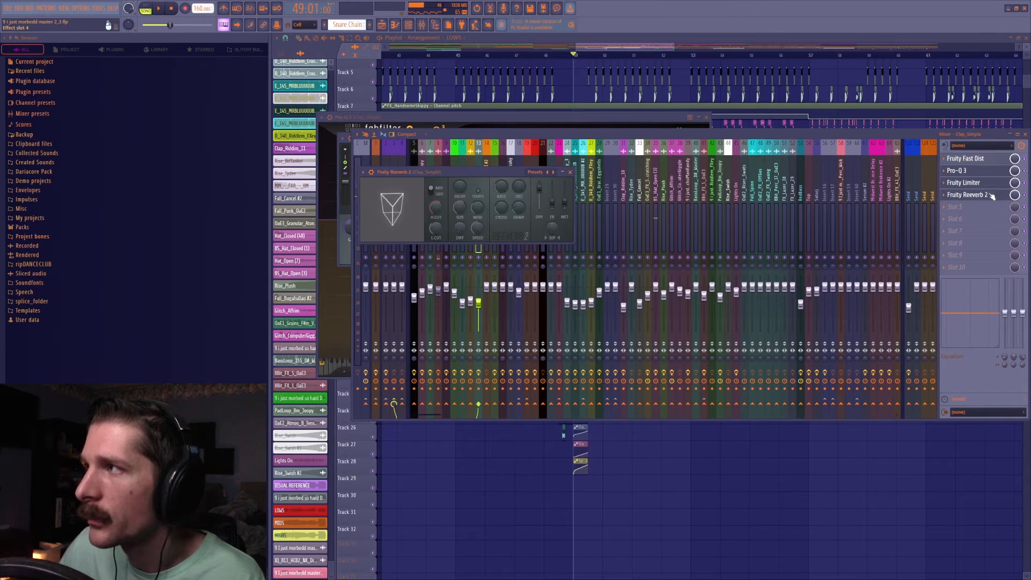
left_click(570, 171)
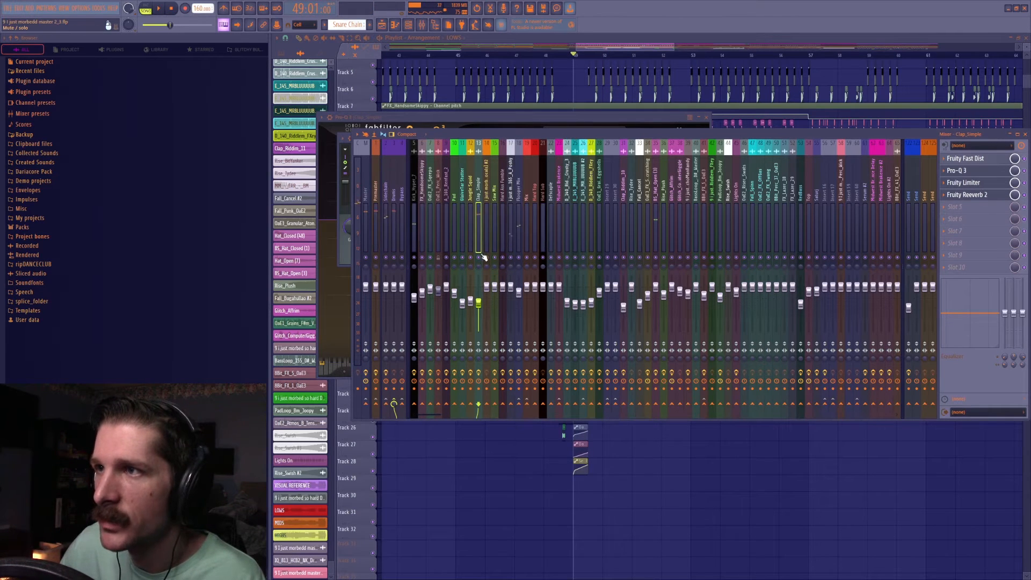
right_click(479, 257)
key("space")
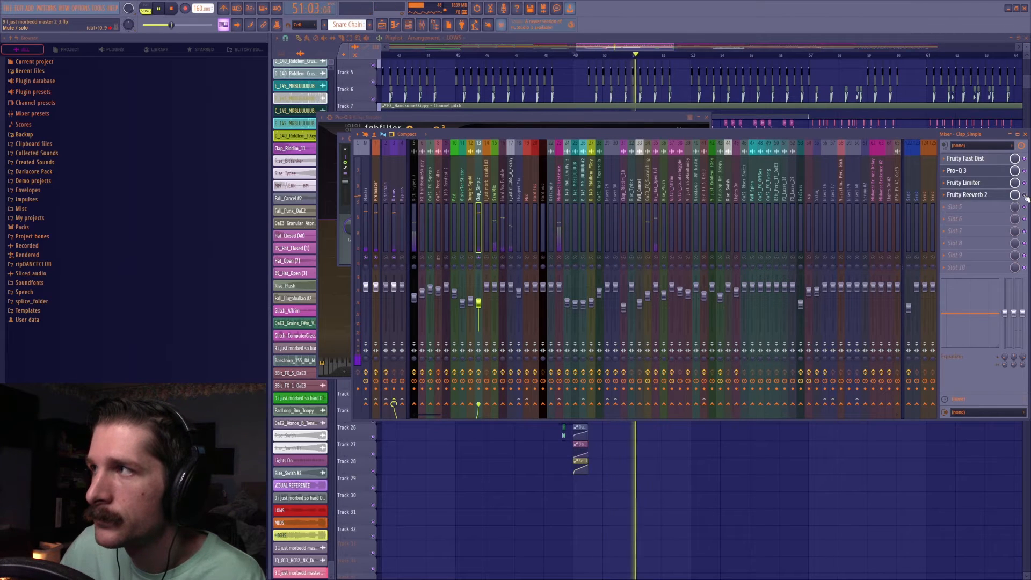
right_click(479, 258)
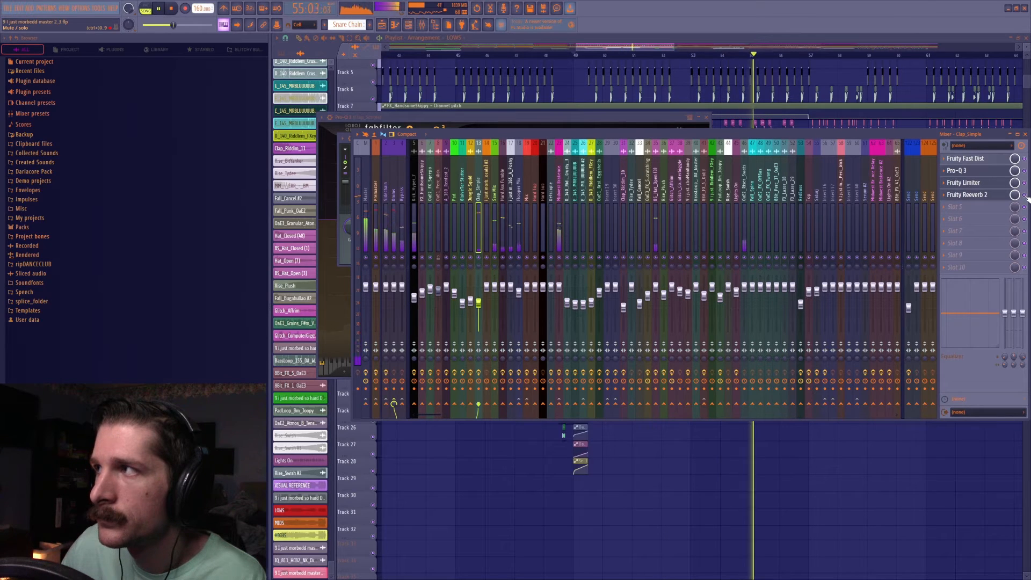
Stop playback and move the playhead to bar 41 in the playlist.
left_click(646, 47)
key("space")
scroll(652, 56, "down", 5)
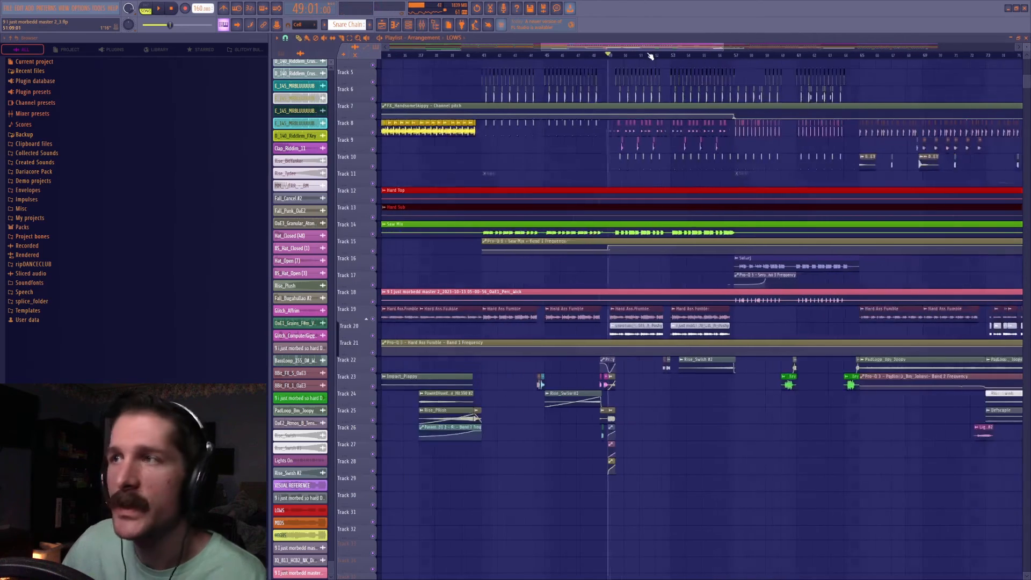
left_click(541, 56)
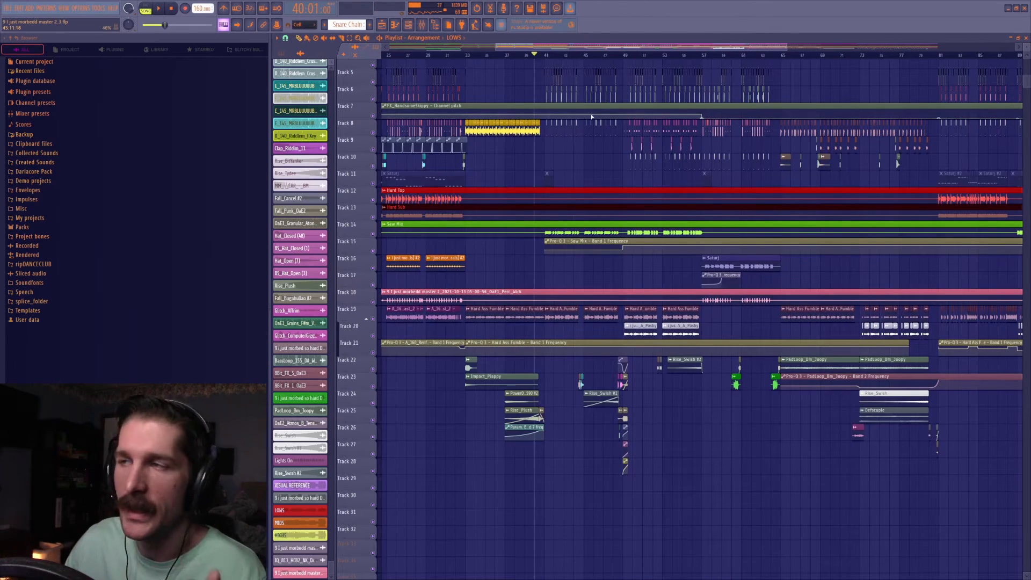
scroll(552, 54, "up", 5)
left_click(520, 55)
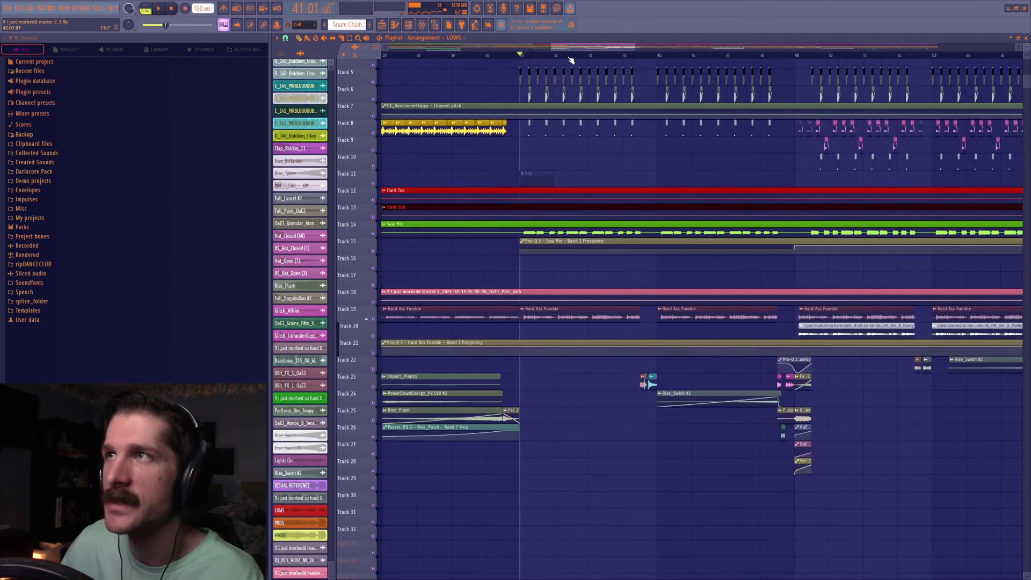
Move the playhead to bar 33 in the playlist and look over the section that starts there.
scroll(571, 60, "down", 5)
left_click(525, 56)
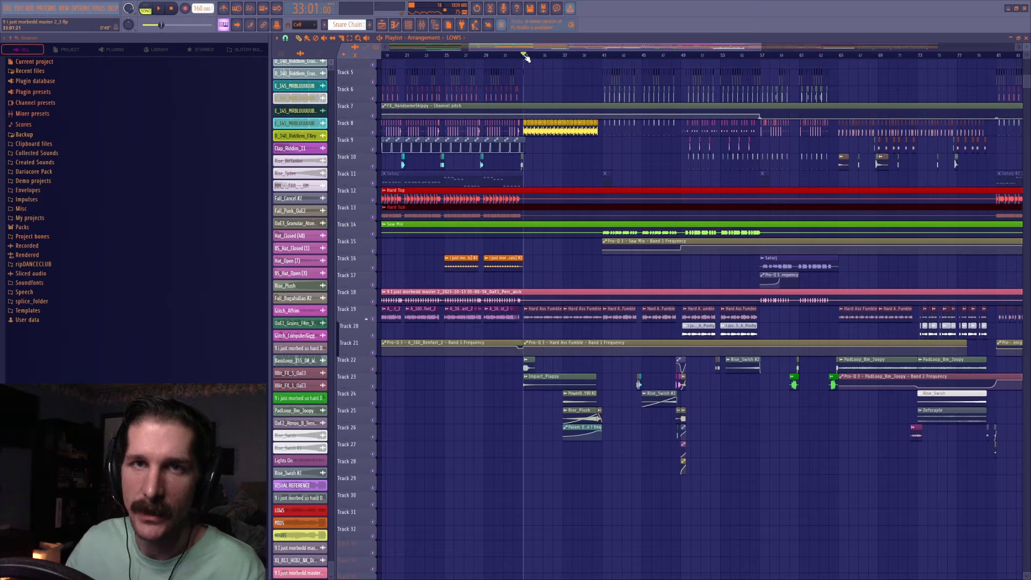
scroll(542, 60, "up", 5)
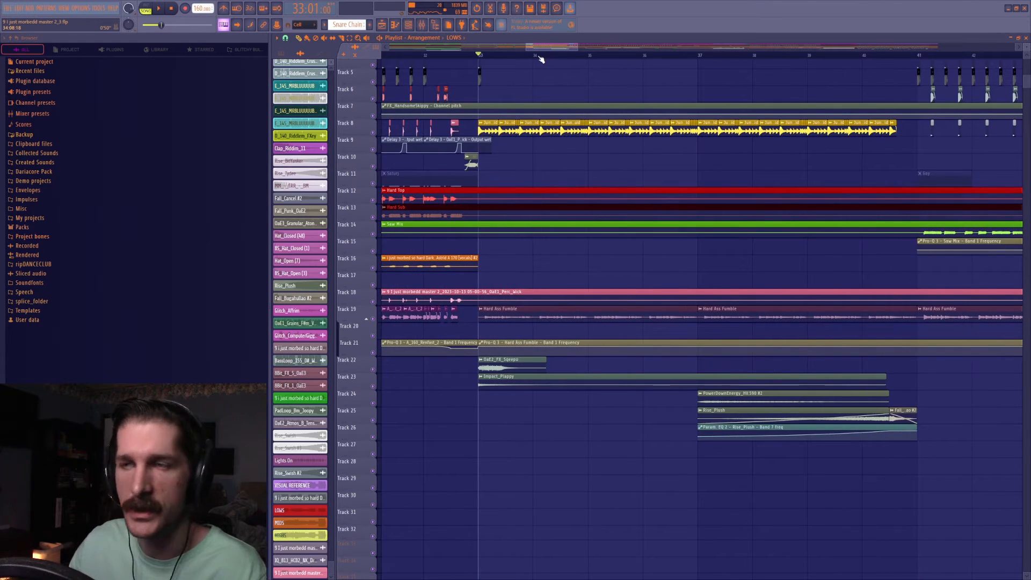
scroll(542, 57, "down", 5)
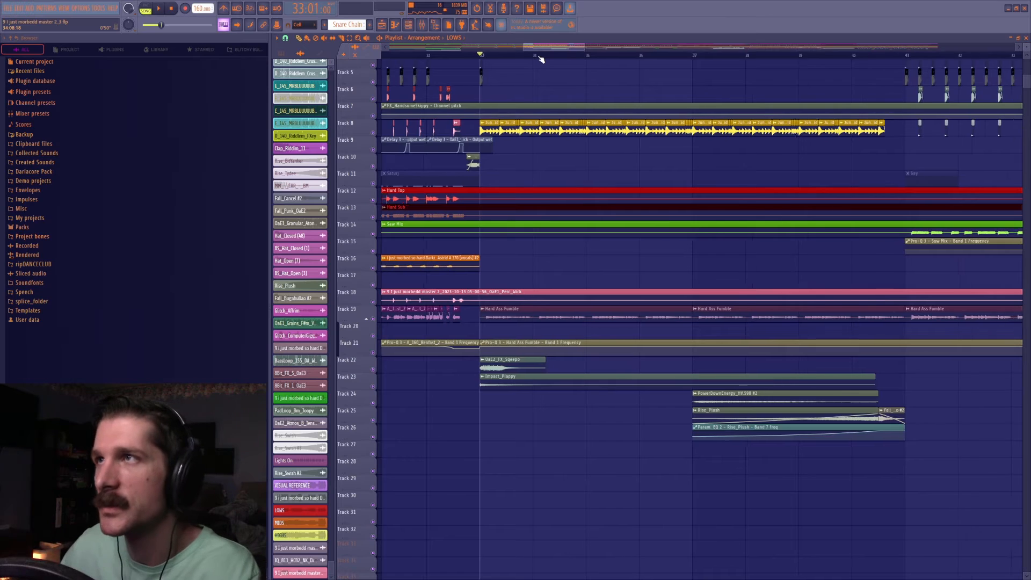
Play the section from bar 105, checking the track levels in the mixer, and stop playback.
left_click_drag(572, 47, 880, 49)
left_click(648, 55)
scroll(690, 61, "up", 4)
key("space")
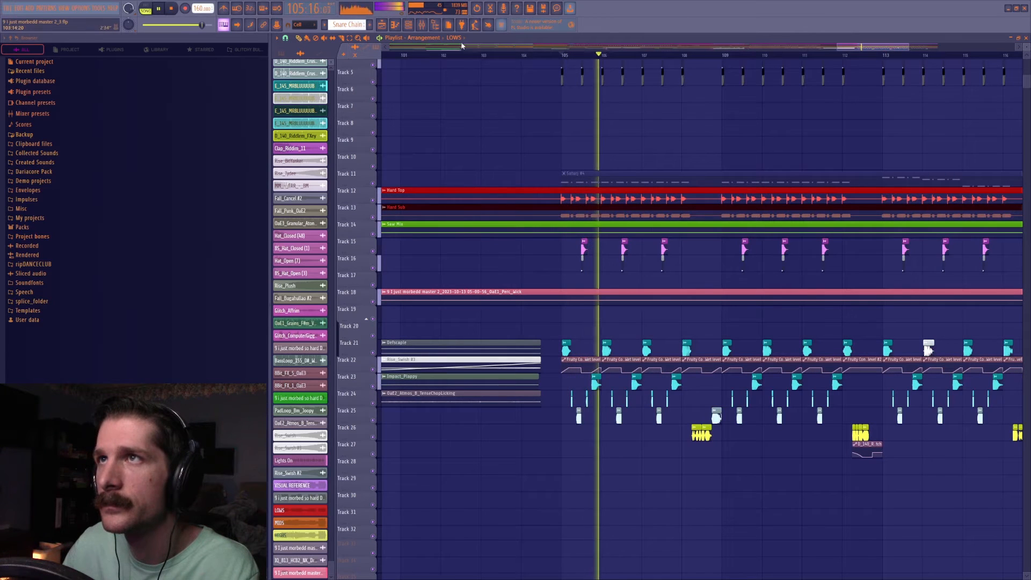
key("F9")
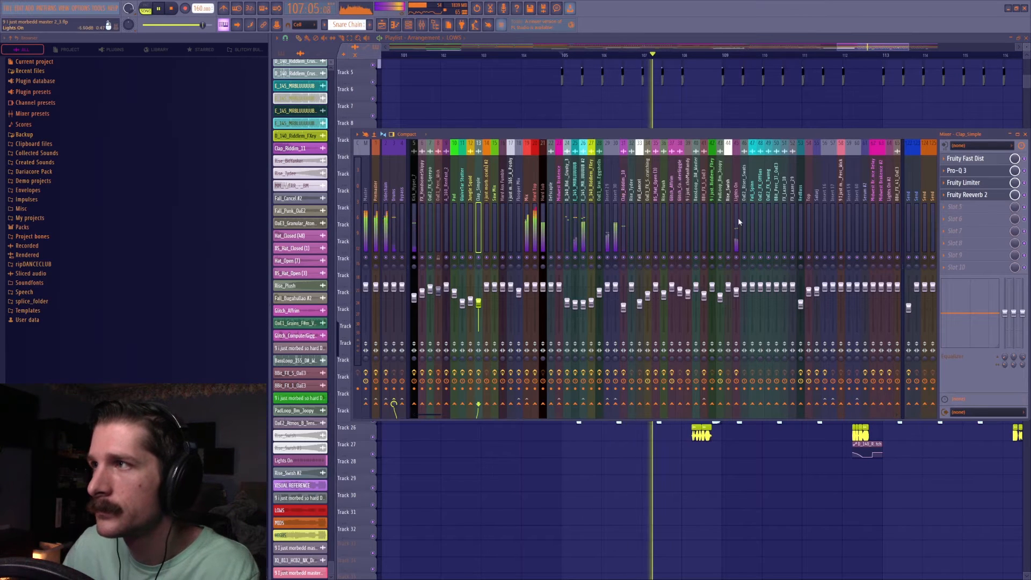
key("F9")
key("space")
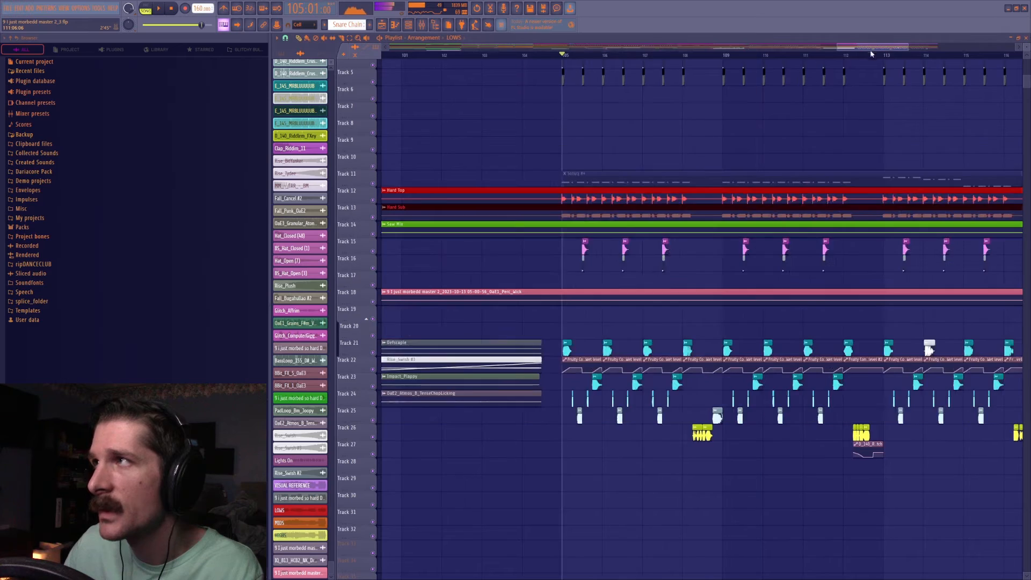
Move the playhead to bar 34 and enlarge Track 19 to show the Hard Ass Fumble waveforms.
scroll(872, 52, "down", 6)
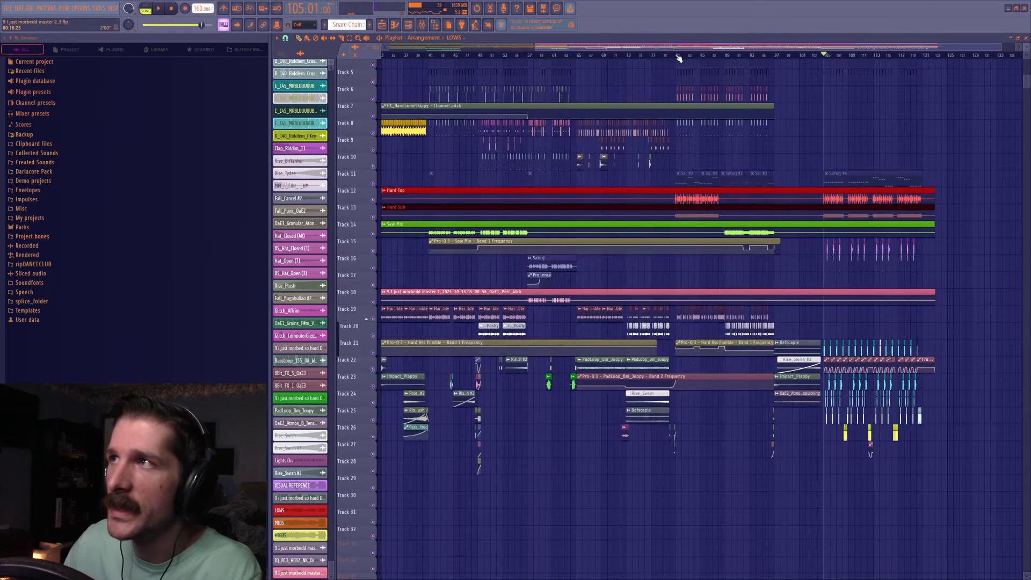
scroll(678, 58, "down", 3)
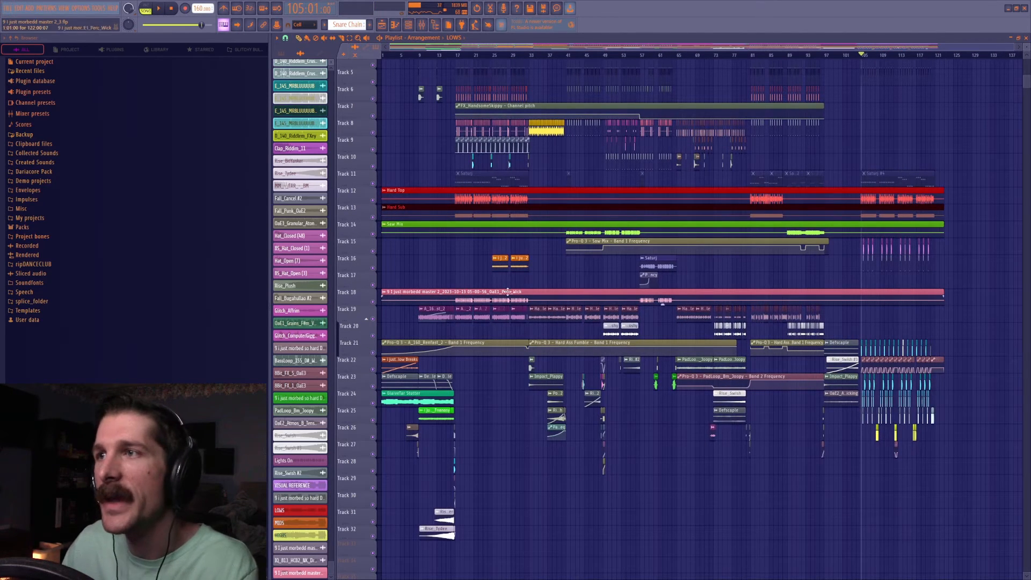
left_click(535, 56)
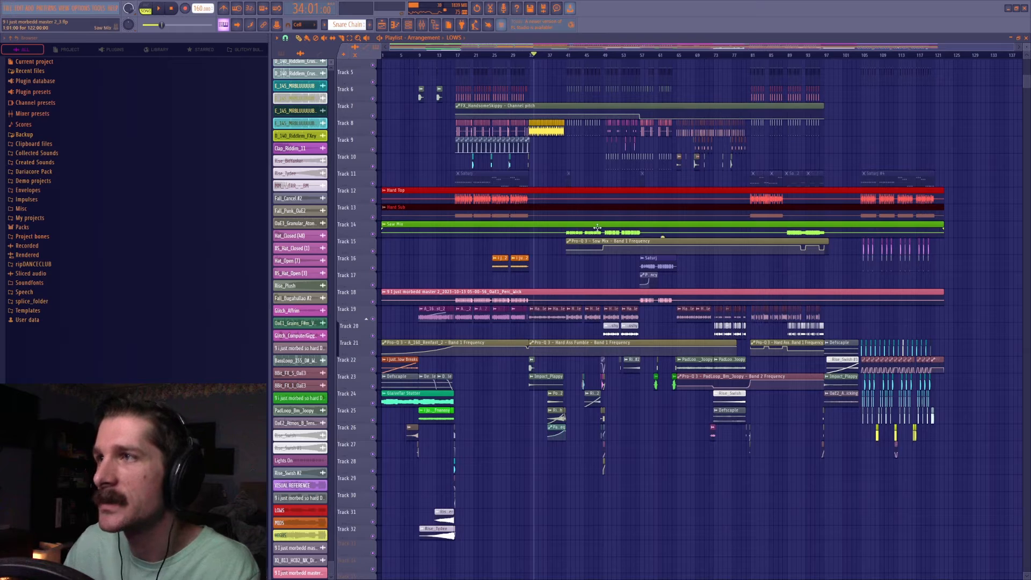
scroll(544, 56, "up", 4)
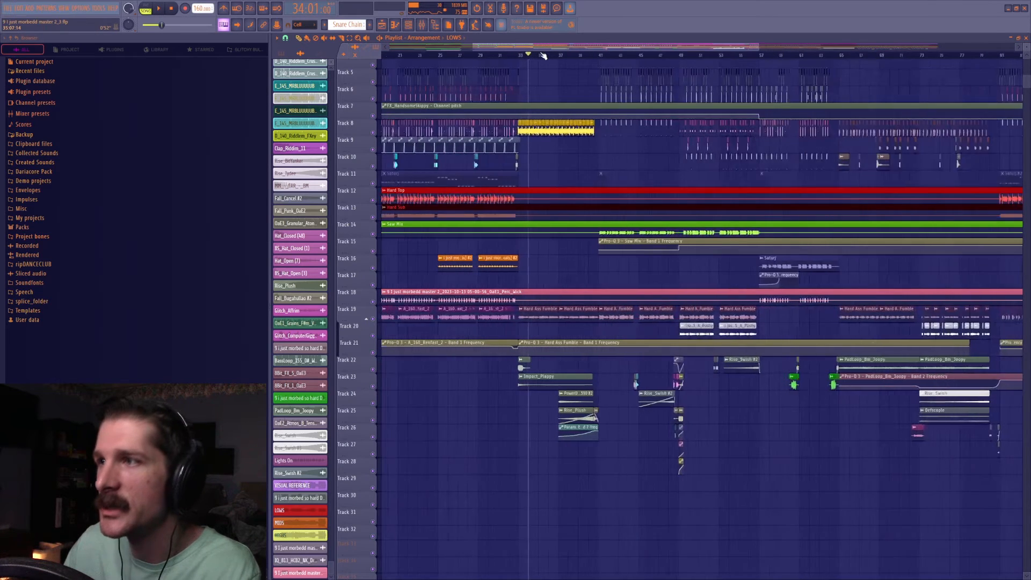
scroll(543, 55, "up", 3)
left_click_drag(351, 321, 352, 516)
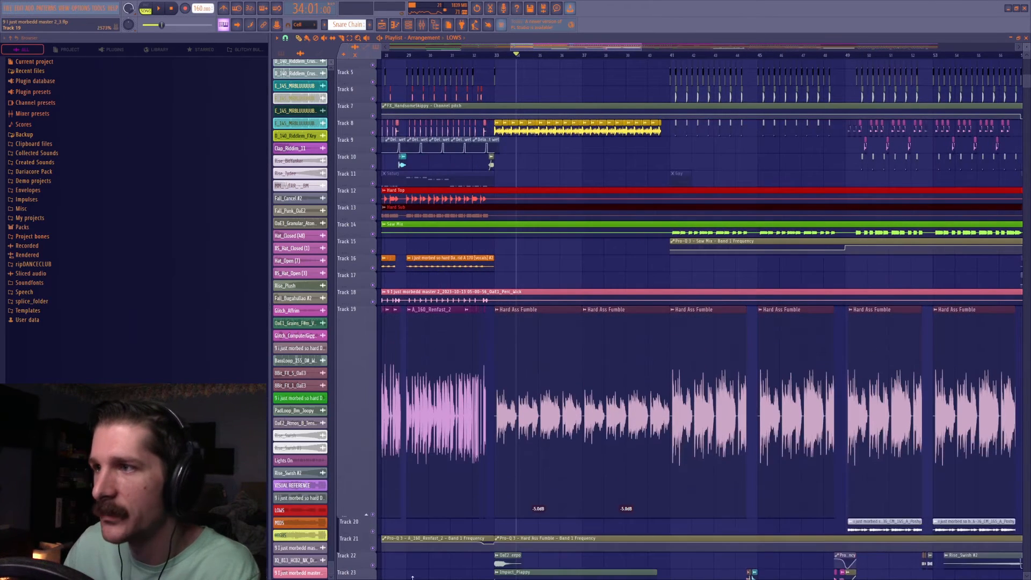
Play the transition into the Hard Ass Fumble clips from bar 32 and stop playback.
scroll(592, 191, "down", 3)
left_click(491, 57)
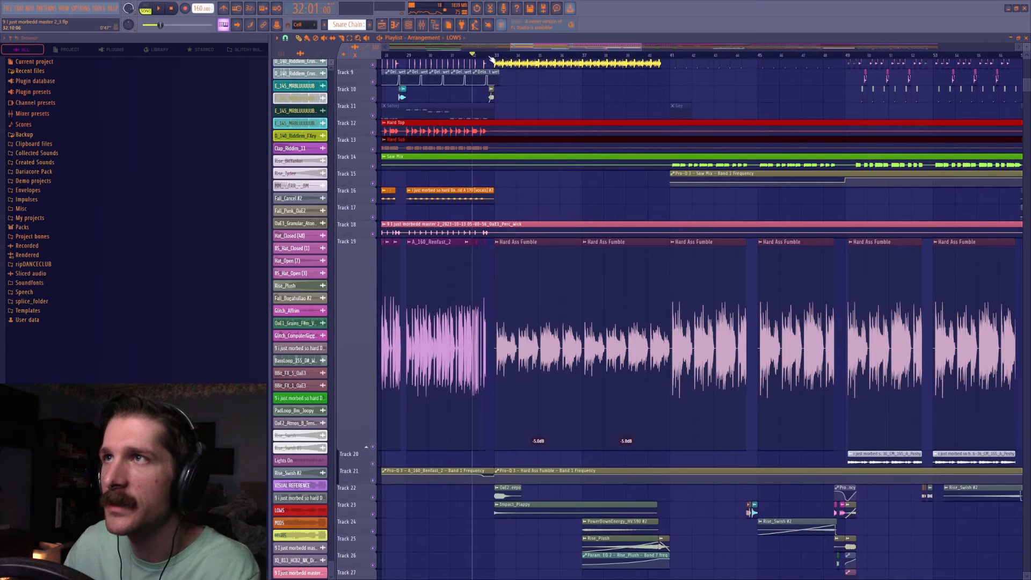
key("space")
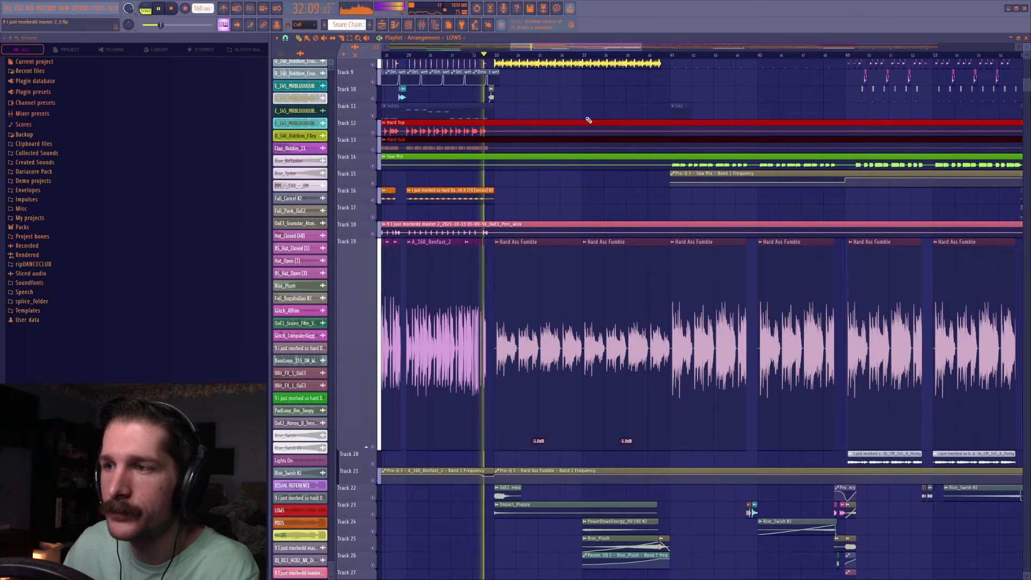
key("space")
Reset the gain of the two Hard Ass Fumble clips at bars 33 and 37, and play from bar 32.
right_click(539, 449)
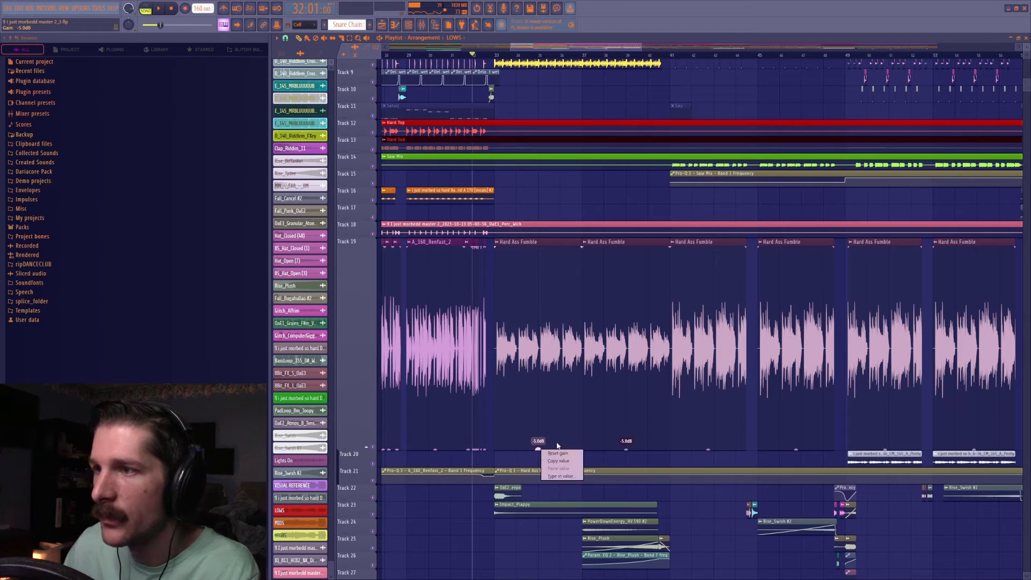
left_click(552, 454)
right_click(626, 449)
left_click(640, 453)
key("space")
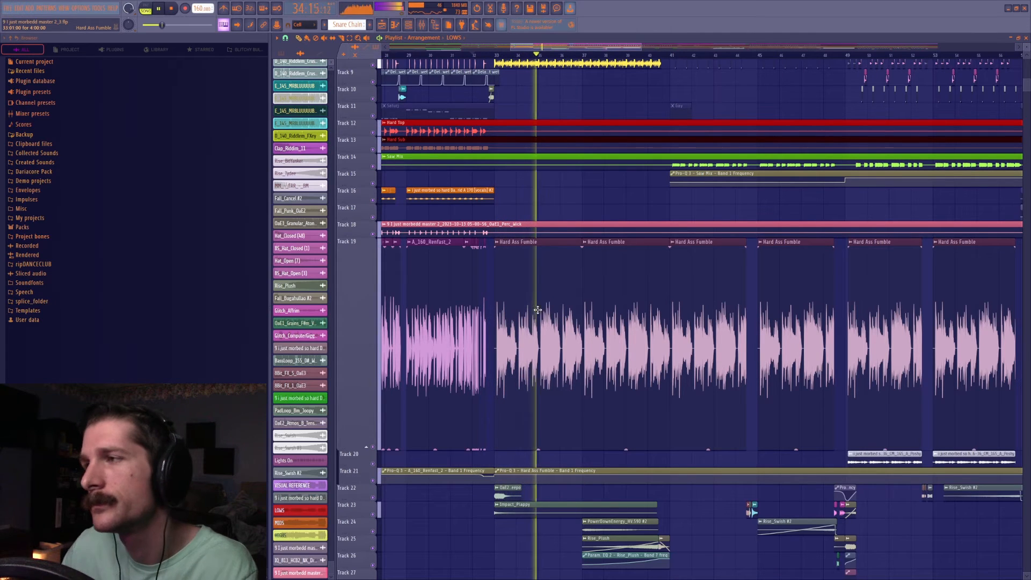
key("space")
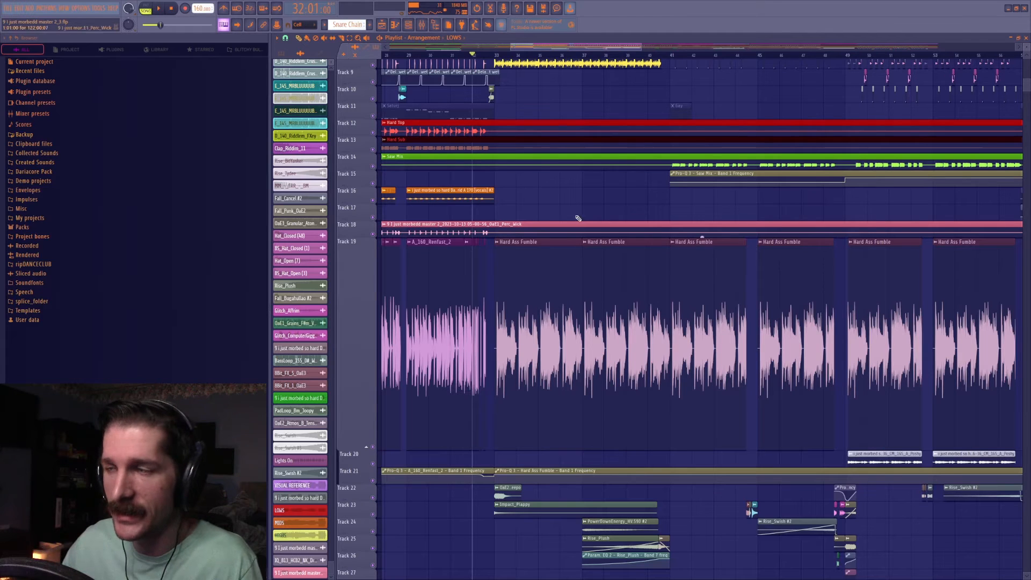
Check the Hard Ass Fumble track's fader and effects in the mixer.
scroll(537, 403, "right", 2)
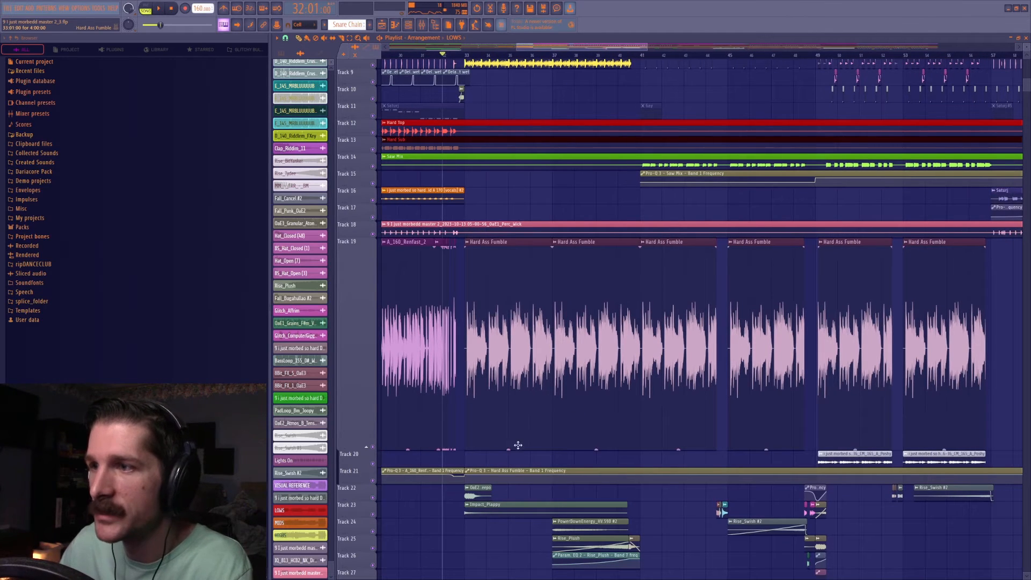
left_click(421, 24)
left_click(505, 207)
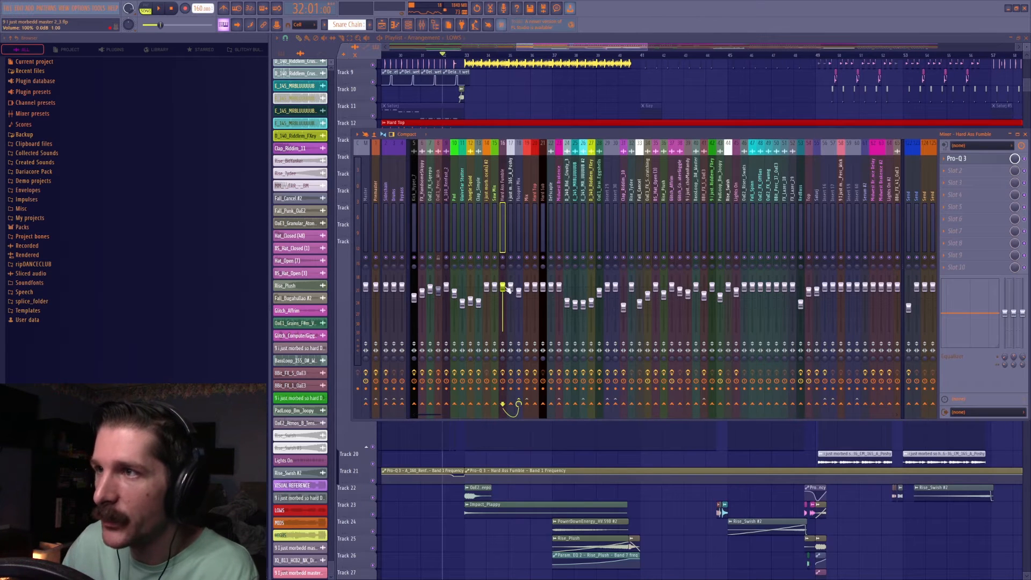
left_click(422, 25)
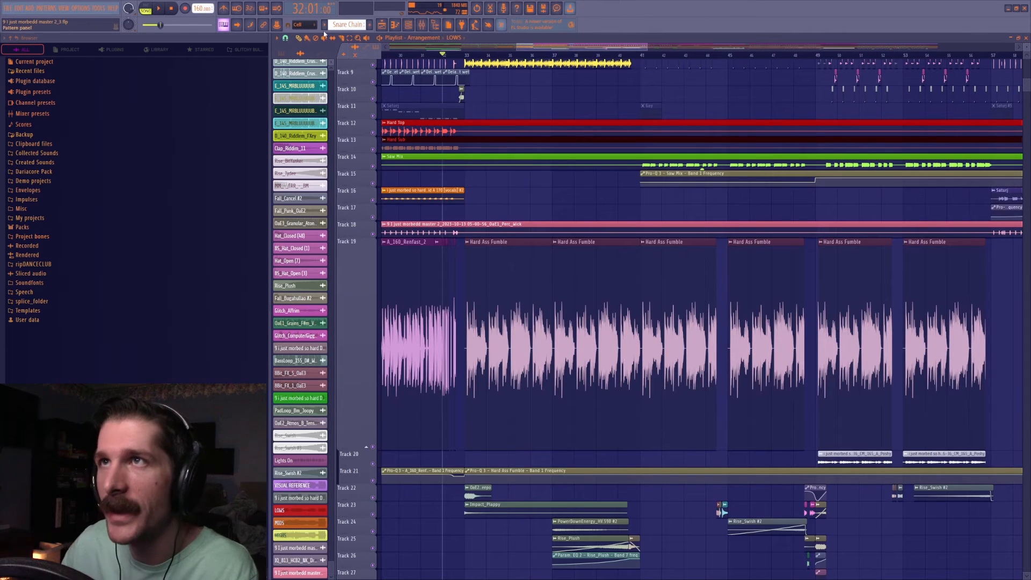
Lower the gain of both Hard Ass Fumble clips at bars 33 and 37 to -4.6 dB.
left_click_drag(503, 279, 569, 297)
left_click(299, 38)
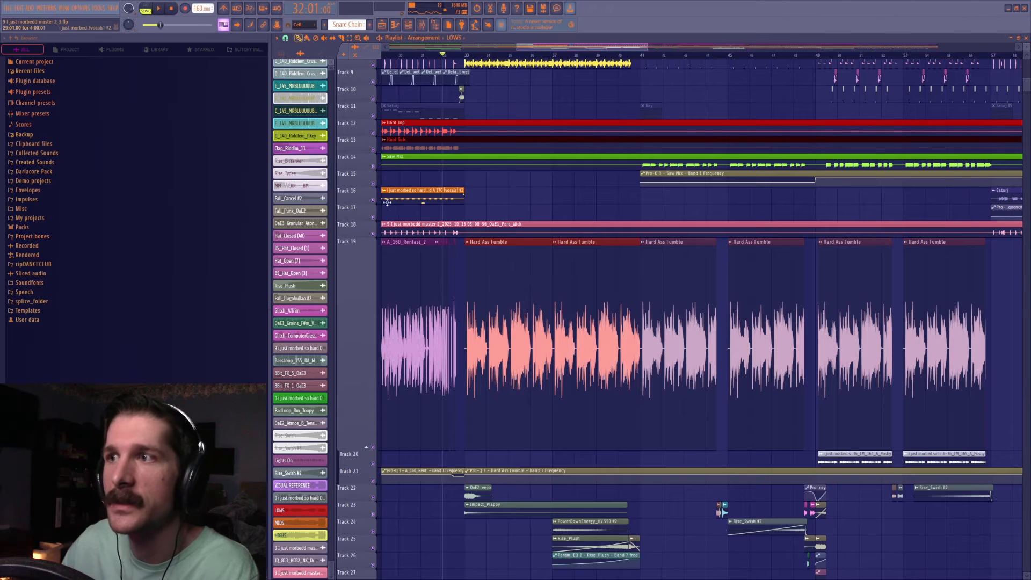
left_click_drag(509, 448, 509, 468)
scroll(598, 124, "down", 5)
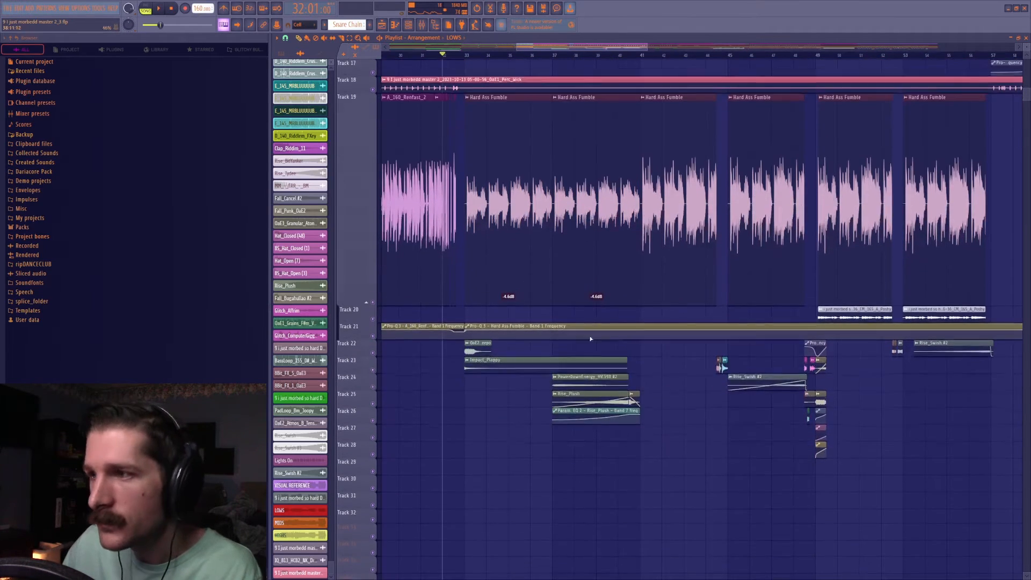
Play the build-up from bar 37 to the drop at bar 41, and stop playback.
left_click(554, 56)
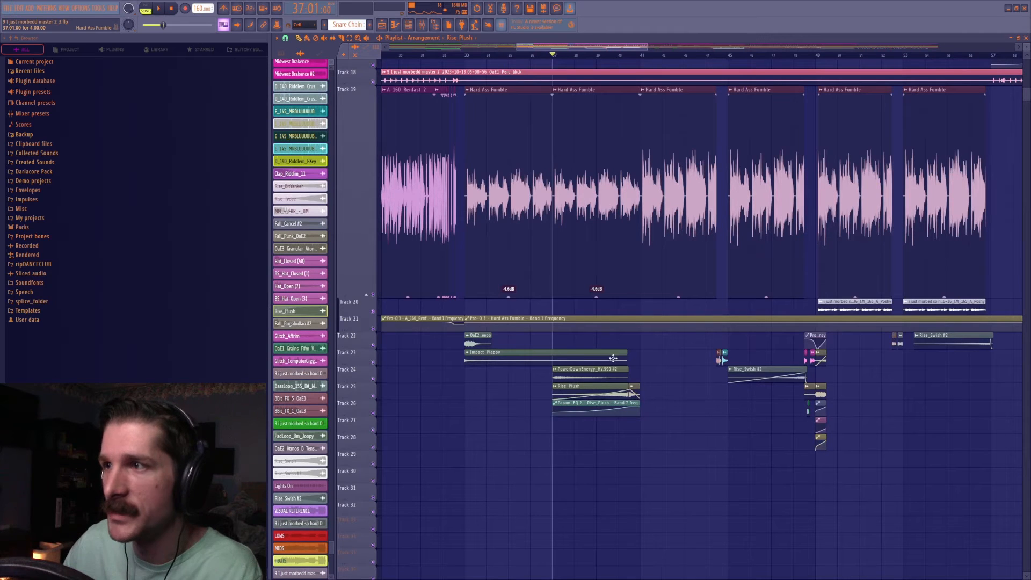
key("space")
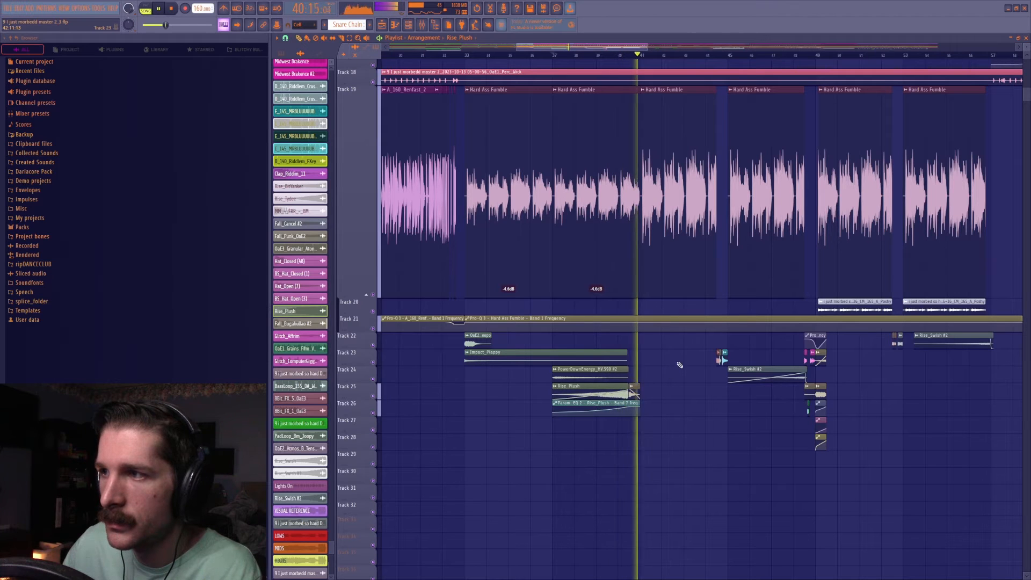
key("space")
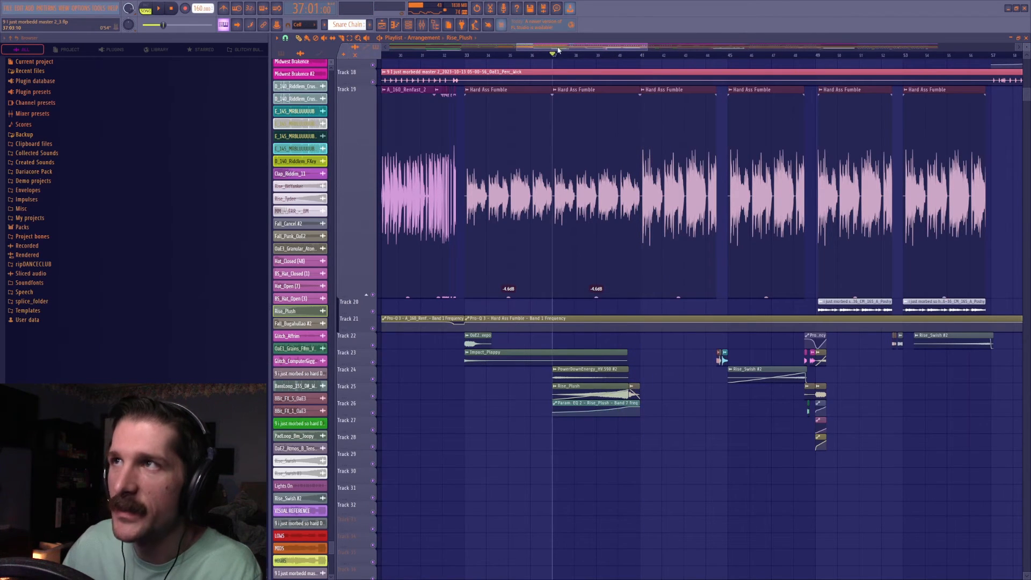
Look over the whole arrangement down to the reference clip on Track 33 and check the master's effect chain.
scroll(563, 54, "down", 8)
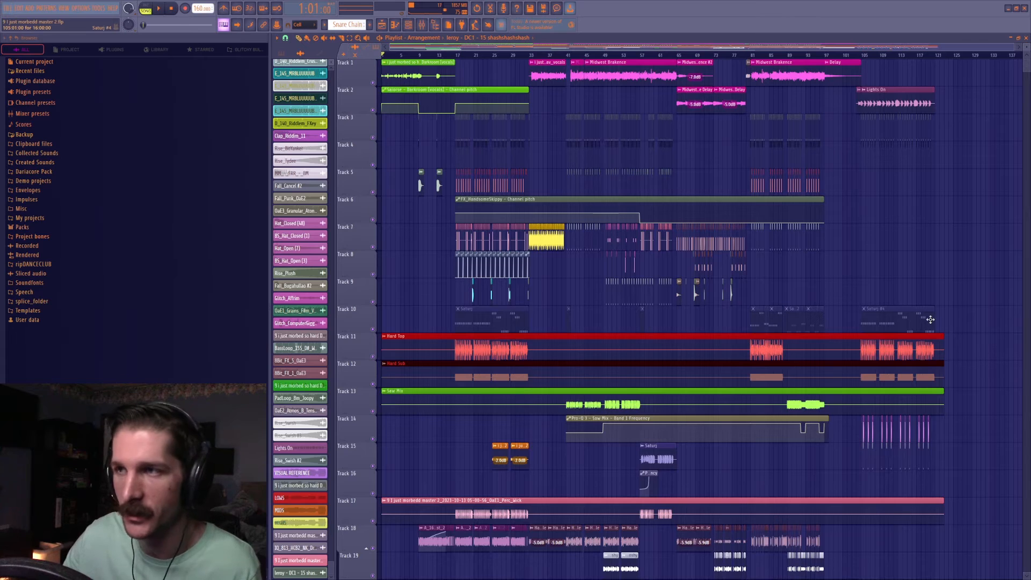
scroll(927, 219, "down", 10)
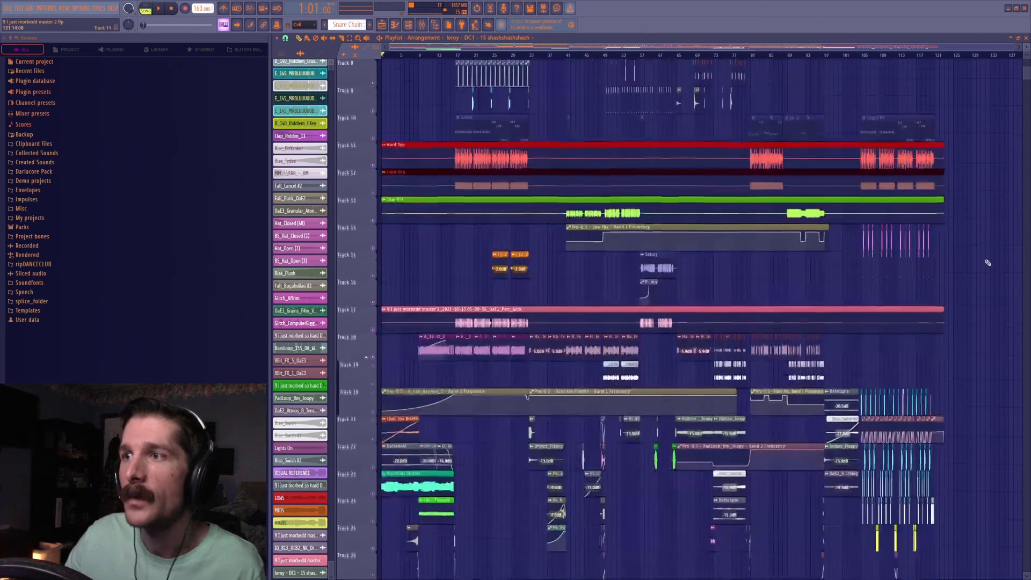
scroll(757, 246, "down", 1)
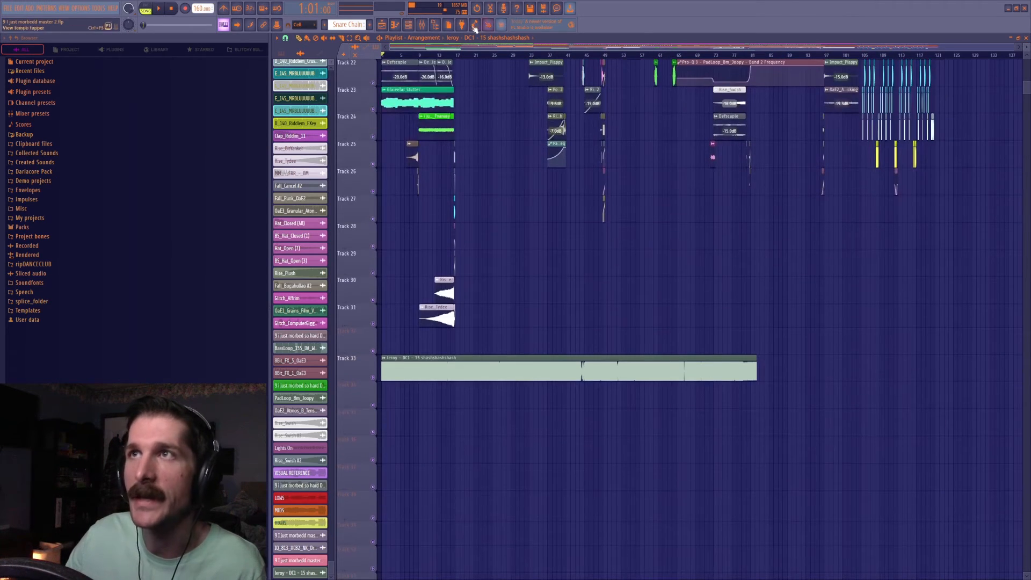
key("F9")
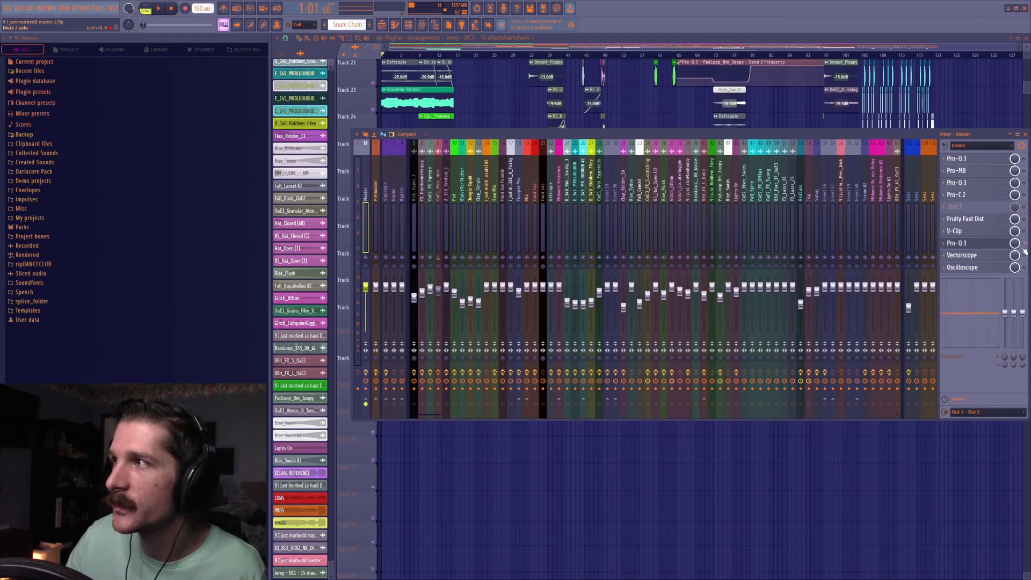
key("F9")
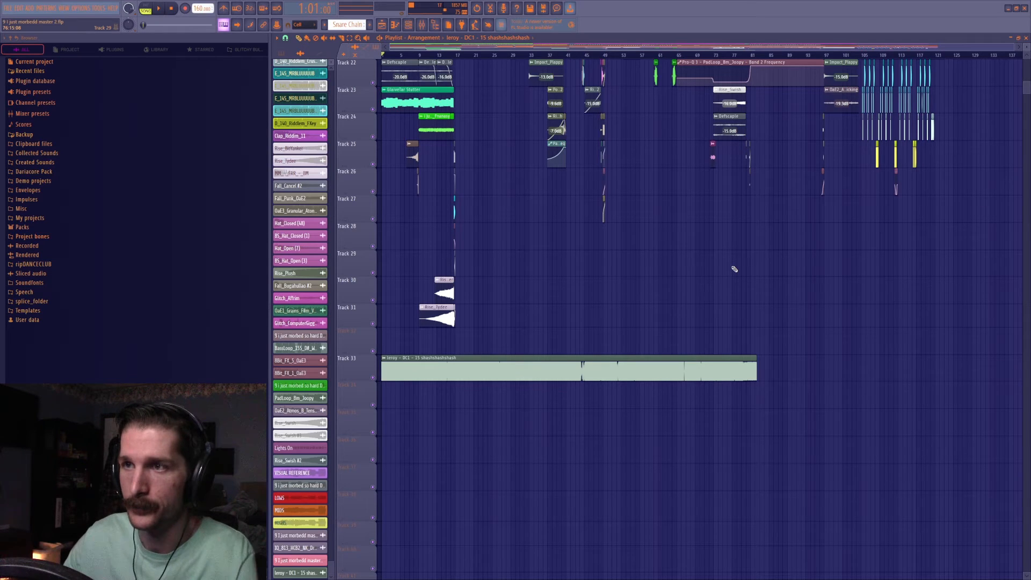
Inspect the low cut in the Pro-Q 3 in slot 8 of the master, and return to the reference clip.
key("F9")
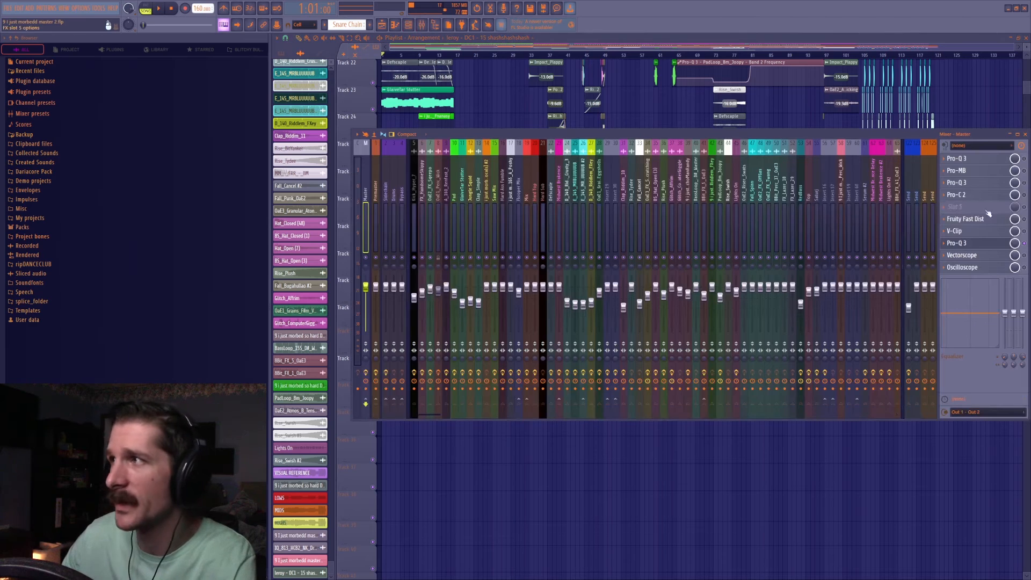
left_click(991, 242)
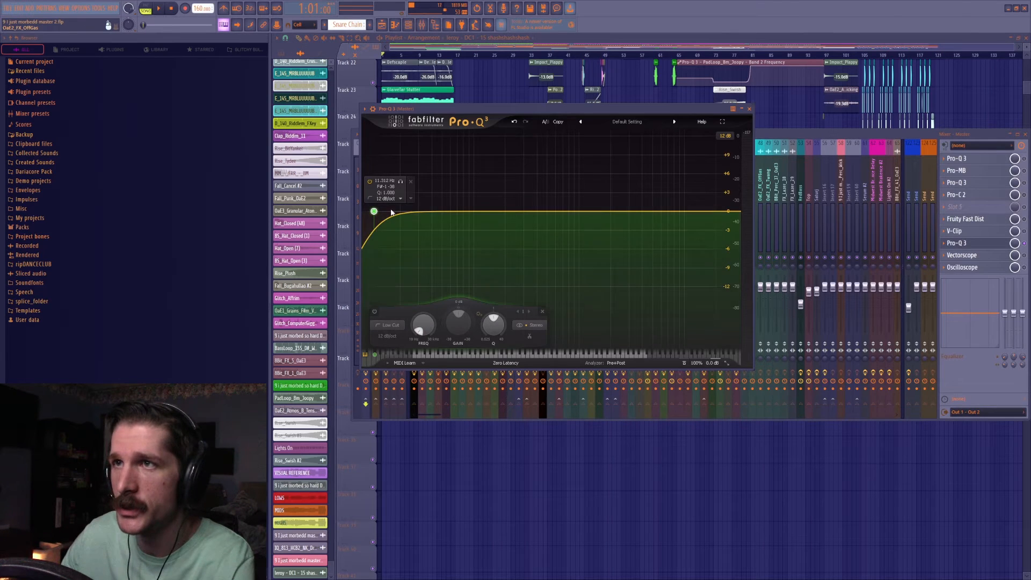
left_click(981, 120)
scroll(693, 357, "down", 4)
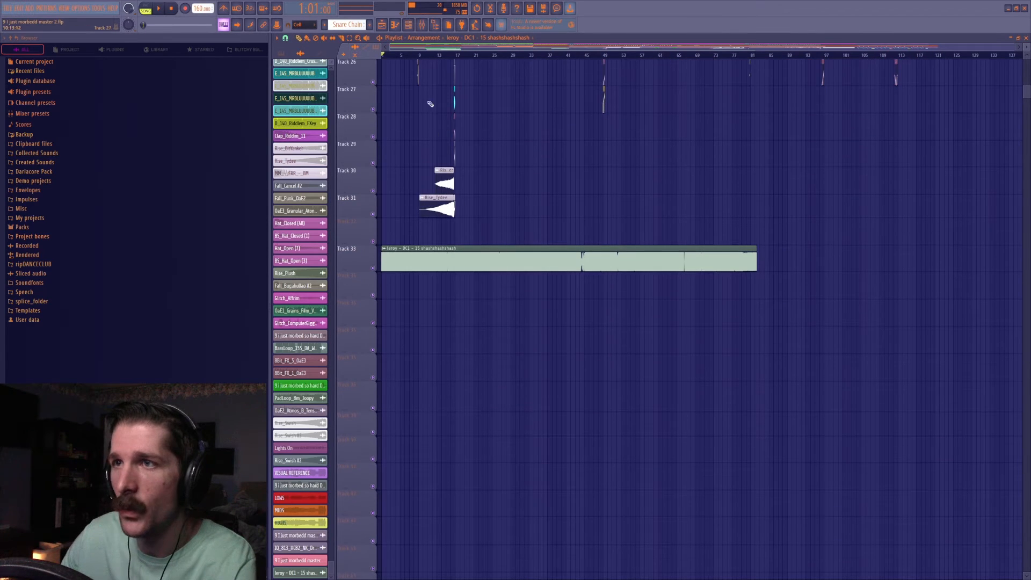
Move the low cut in the master's slot 8 Pro-Q 3 to about 174 Hz, solo Track 33 and bring back the mixer.
left_click(424, 27)
left_click(983, 243)
left_click_drag(374, 211, 499, 212)
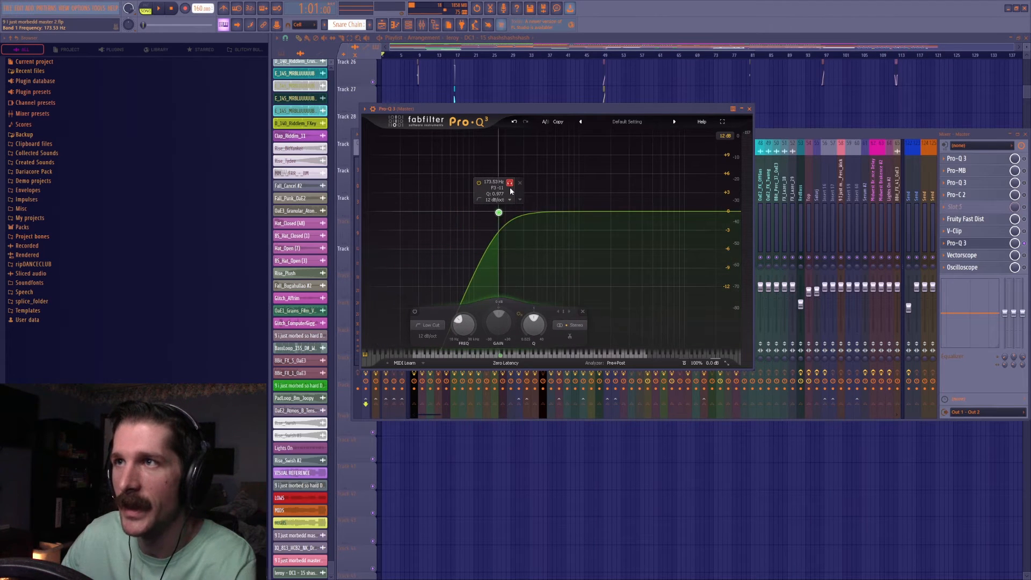
left_click(486, 99)
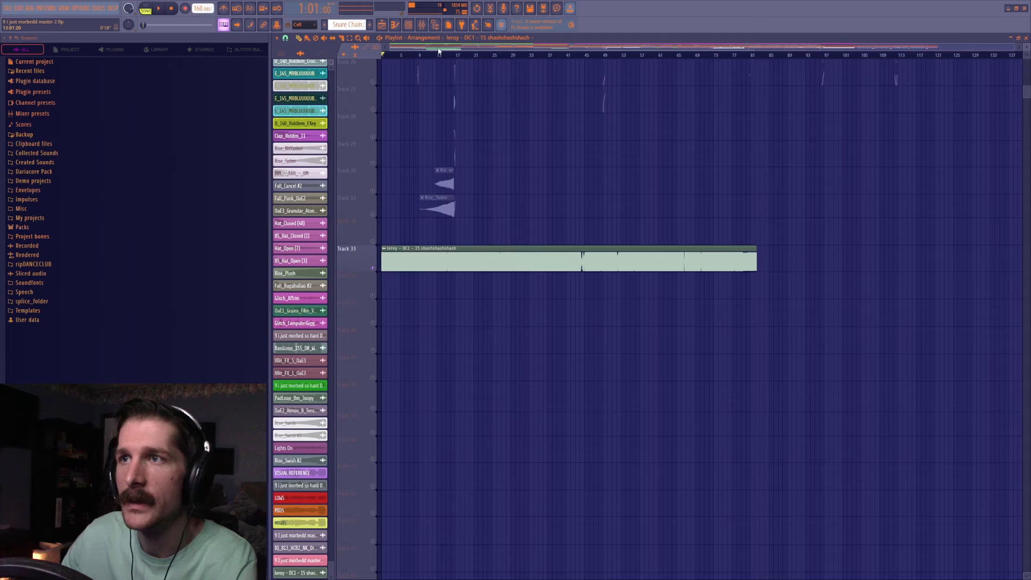
left_click(424, 27)
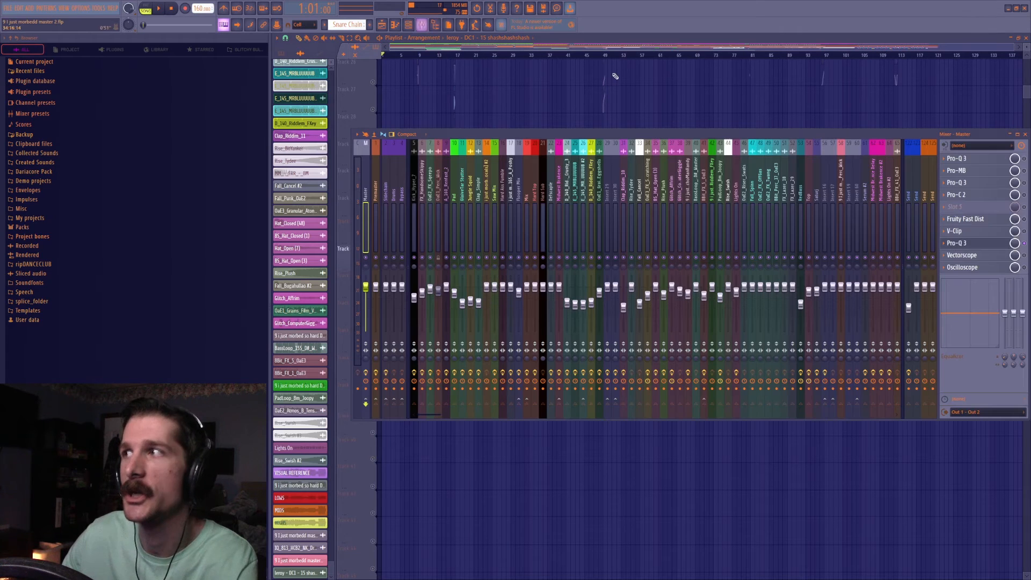
Solo the low cut band in the master's slot 8 Pro-Q 3 during reference playback from bar 1, moving it to about 130 Hz.
left_click(1008, 241)
left_click(509, 183)
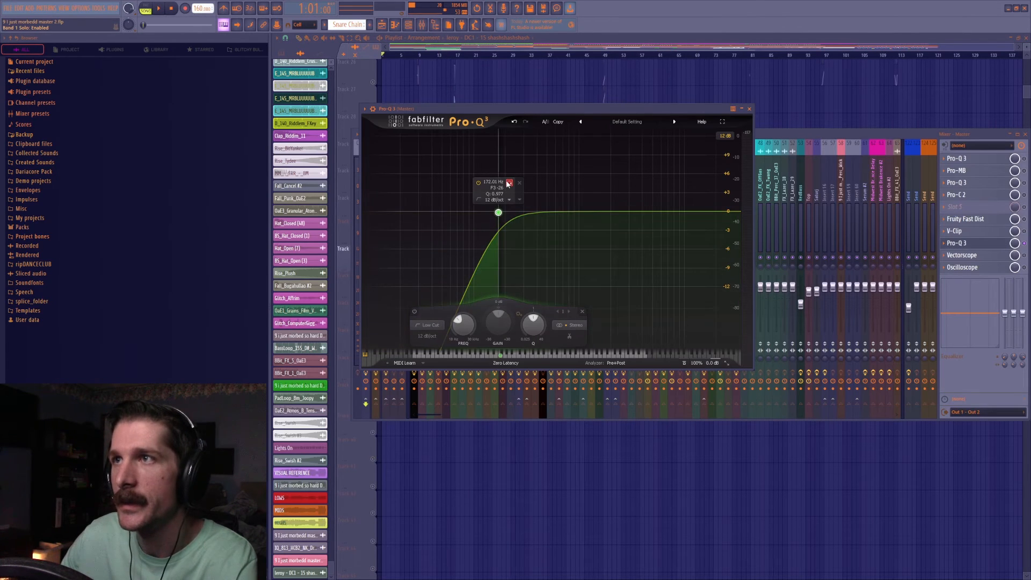
left_click(508, 183)
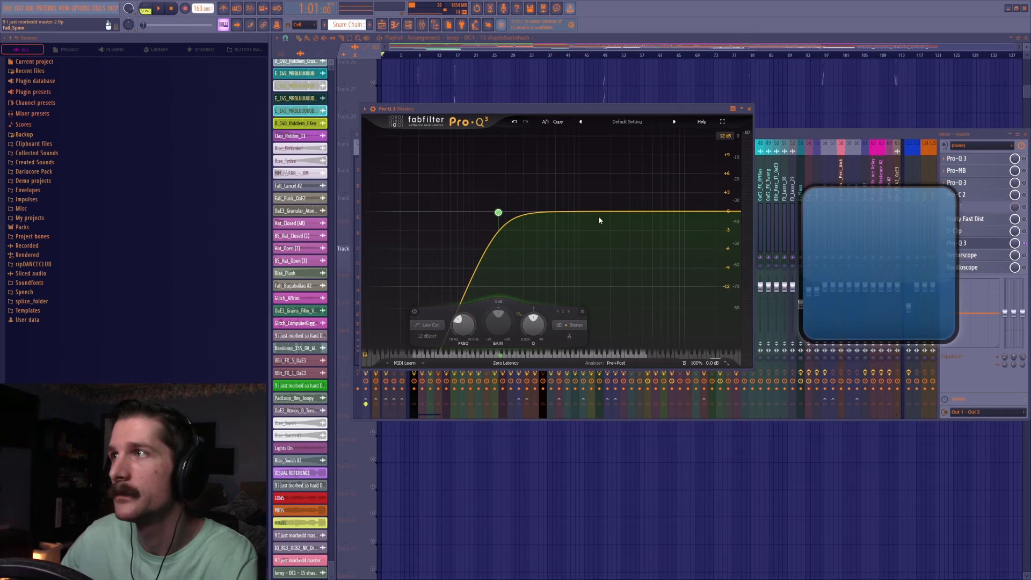
left_click(508, 184)
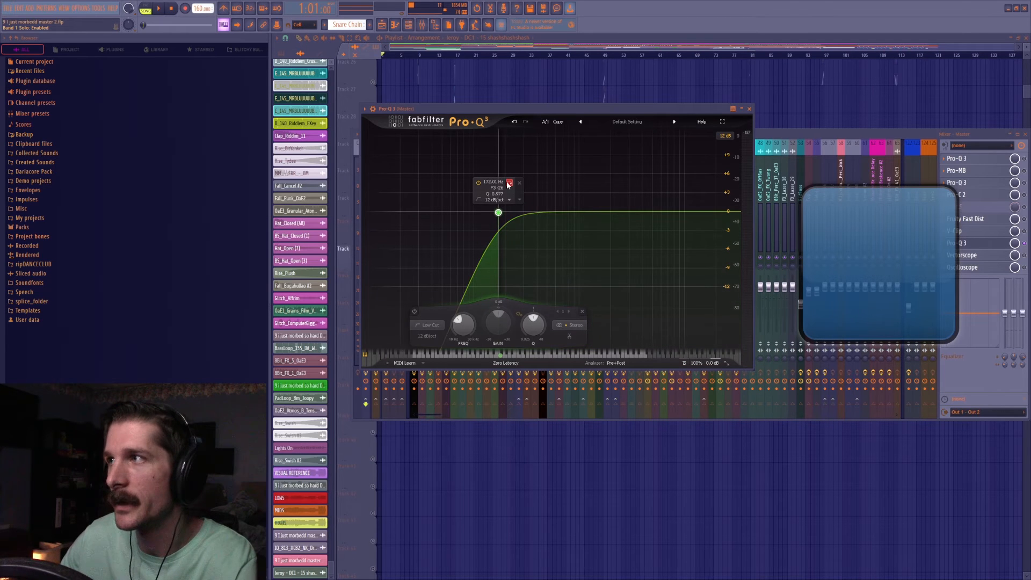
key("space")
left_click_drag(507, 183, 492, 197)
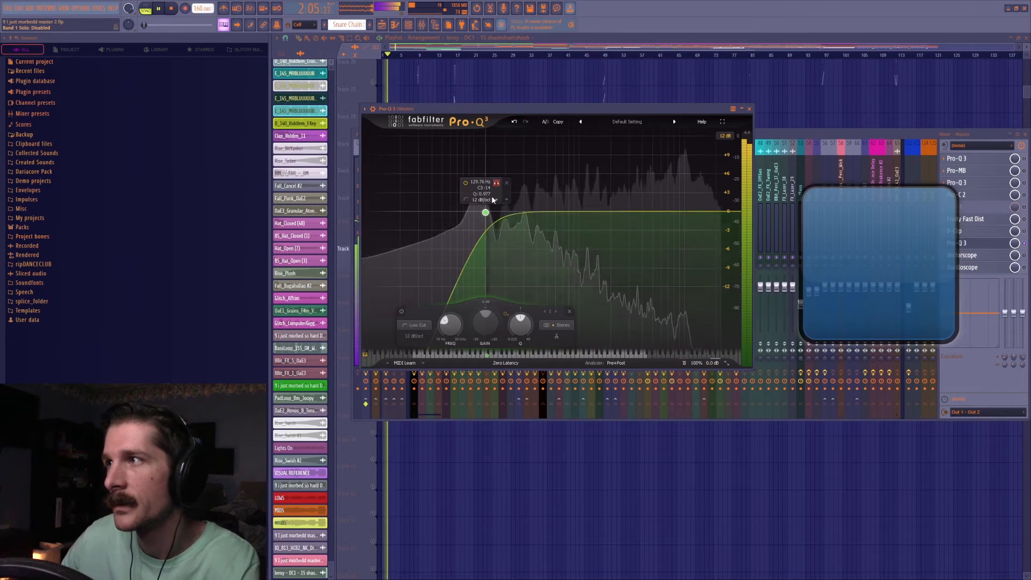
key("space")
Play the reference from bar 18 with the low cut band soloed in the slot 8 Pro-Q 3 and the Vectorscope running, and stop playback.
left_click(796, 135)
left_click(804, 111)
left_click(460, 54)
left_click(422, 25)
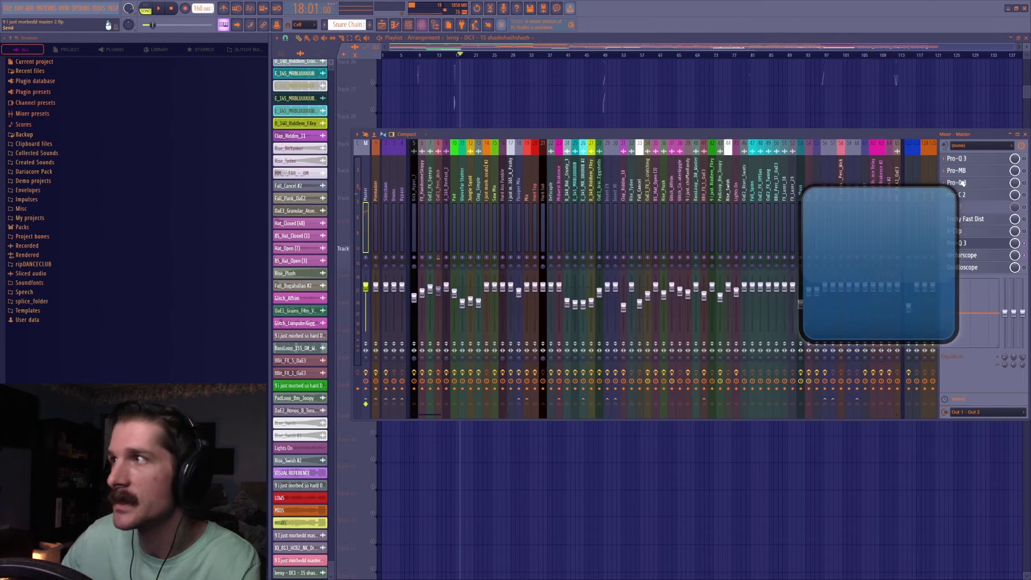
left_click(979, 257)
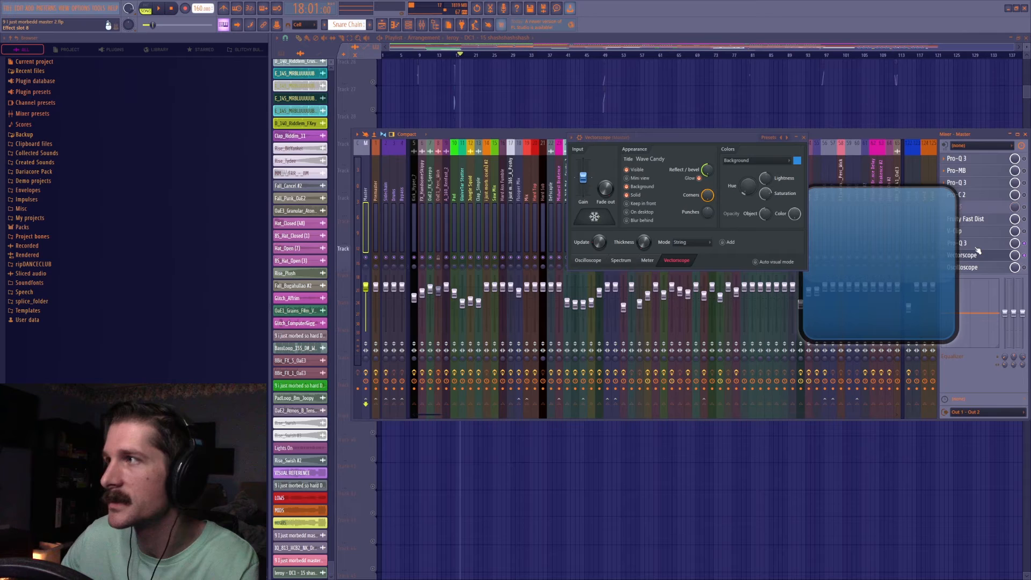
left_click(966, 243)
left_click(804, 138)
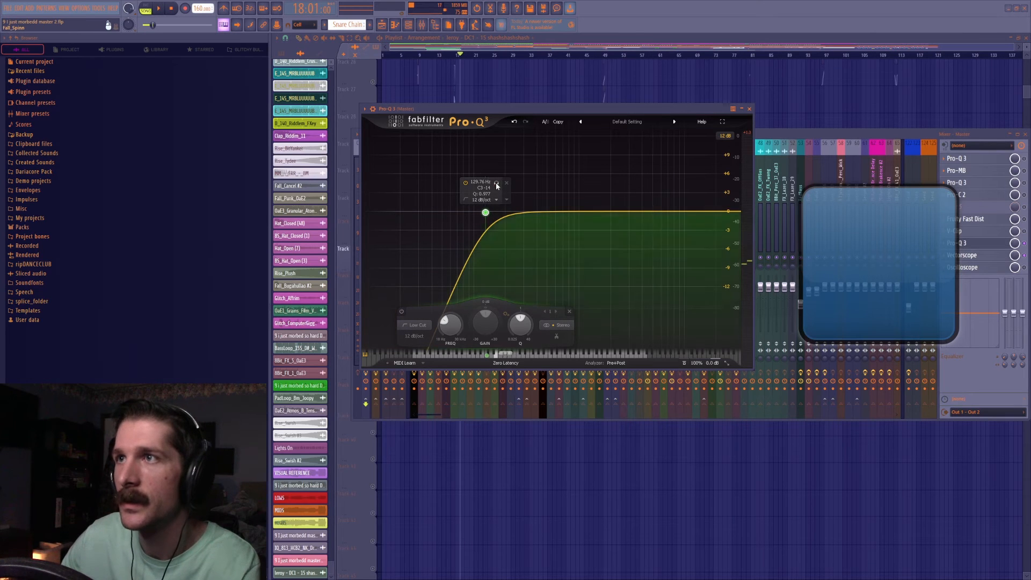
key("space")
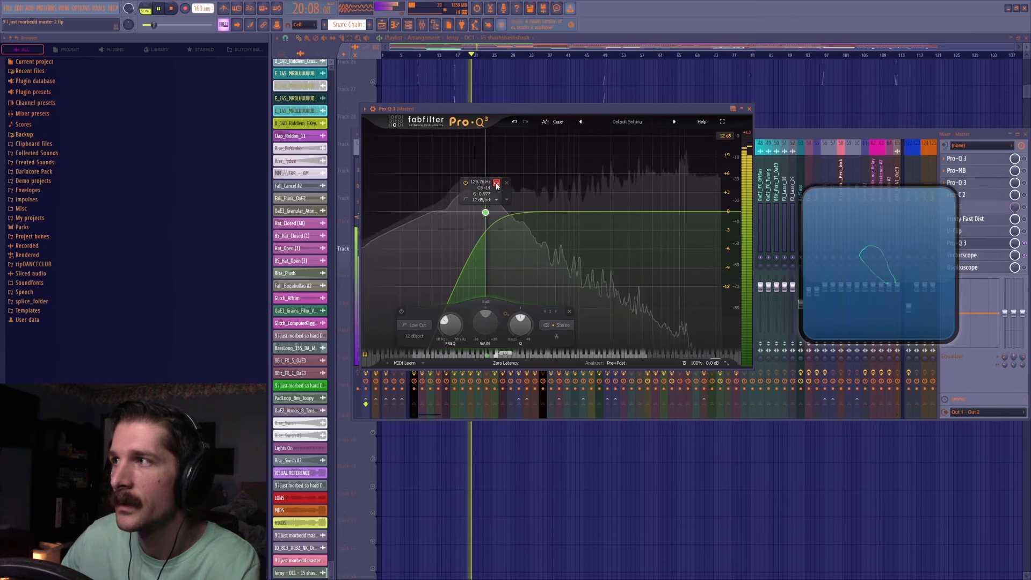
key("space")
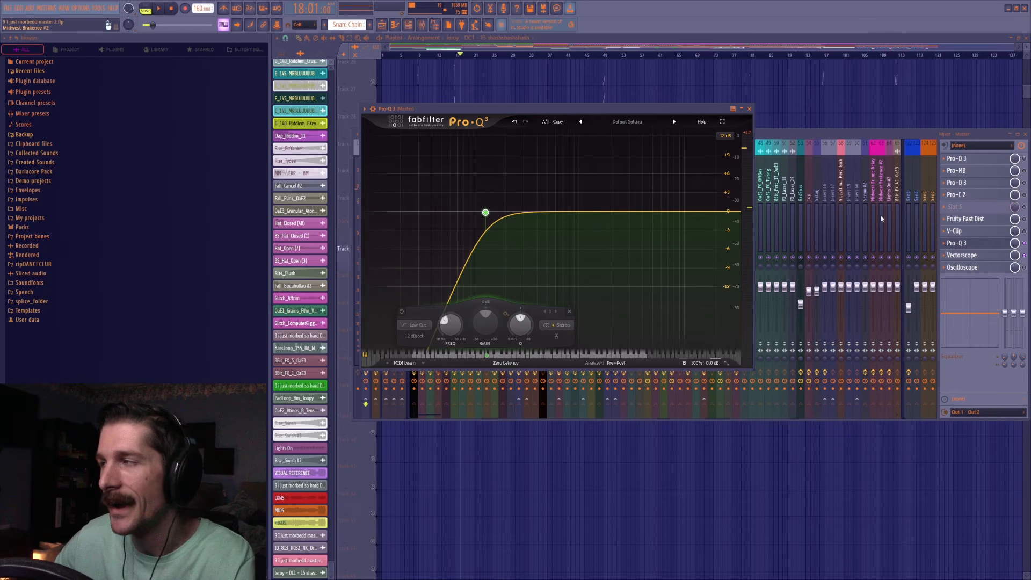
Delete the Pro-Q 3 from slot 8 of the master and close the mixer.
left_click(949, 252)
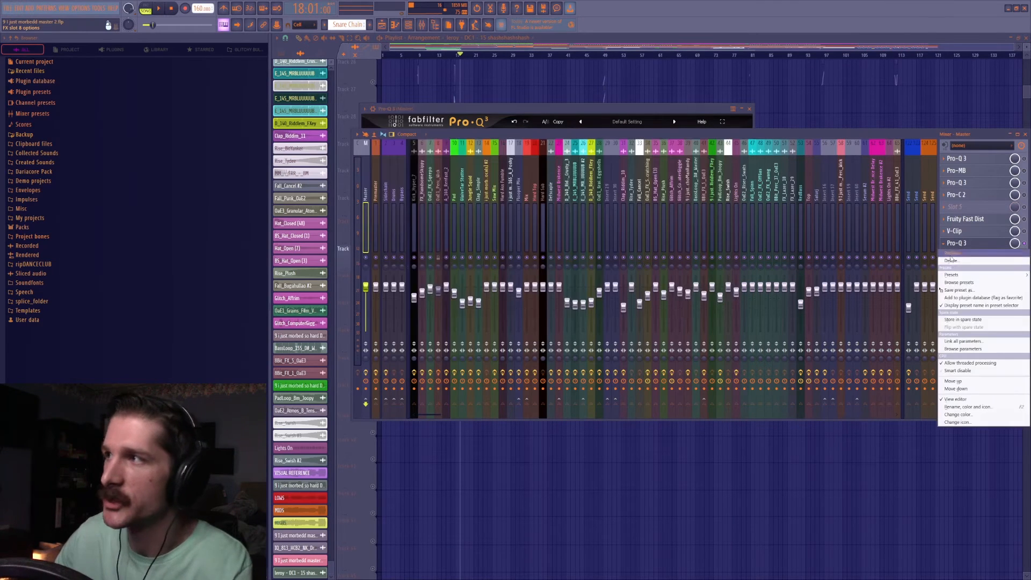
left_click(962, 272)
left_click(541, 322)
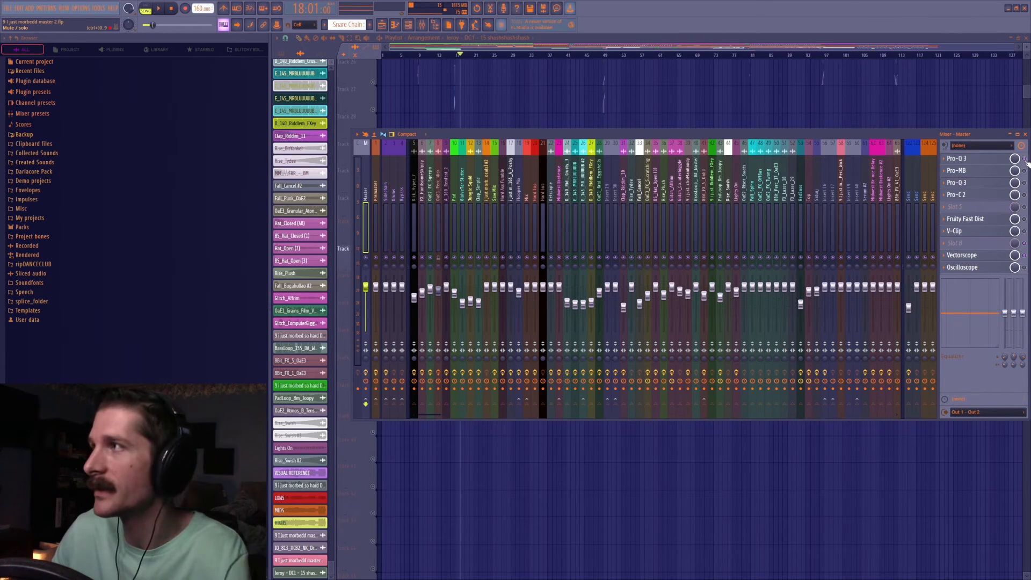
left_click(1025, 134)
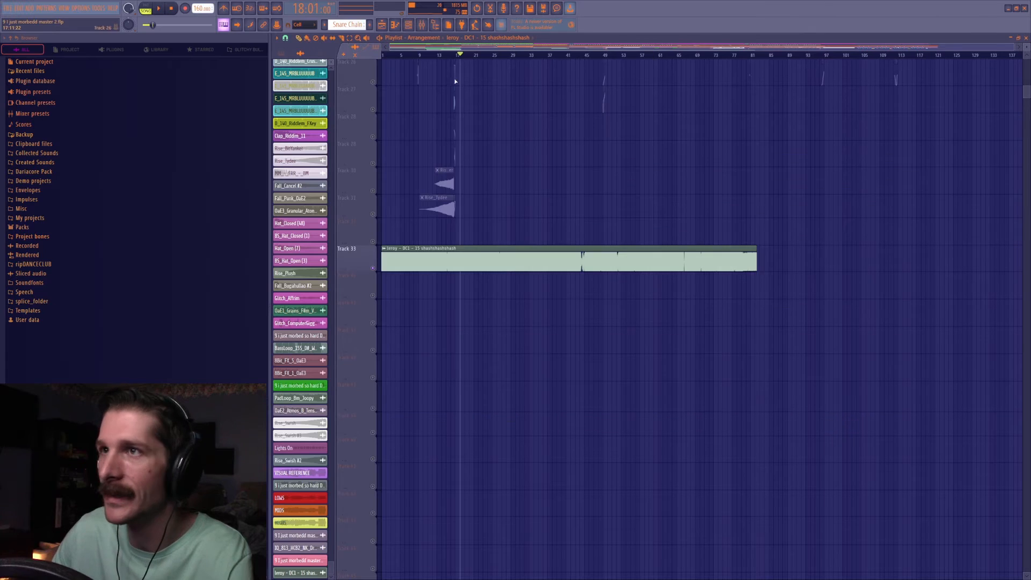
Remove the reference clip from Track 33 and delete the unused clips from the project, including VISUAL REFERENCE, LOWS, MIDS and HIGHS.
right_click(294, 55)
left_click(314, 77)
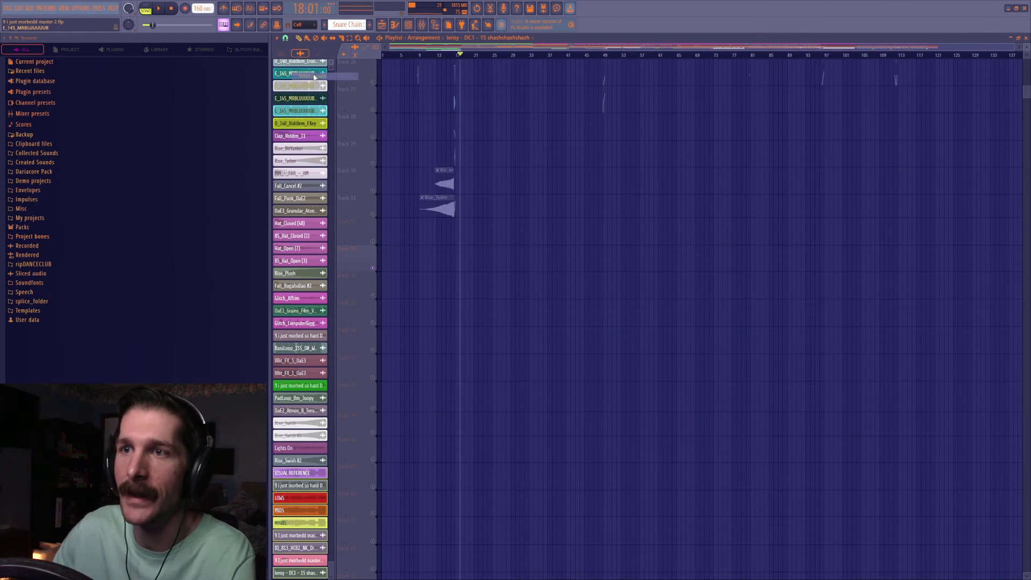
right_click(309, 525)
left_click(321, 568)
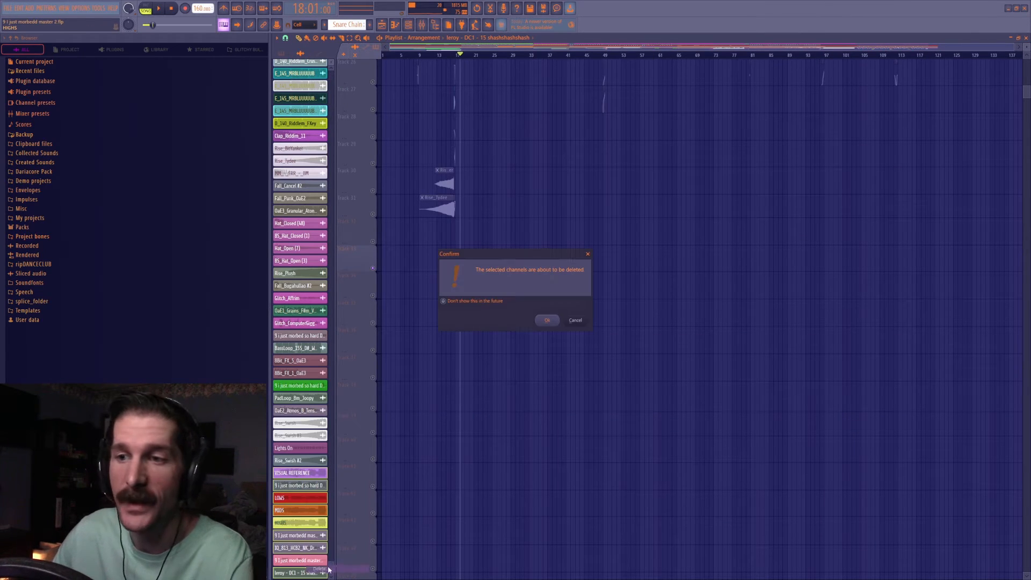
left_click(543, 321)
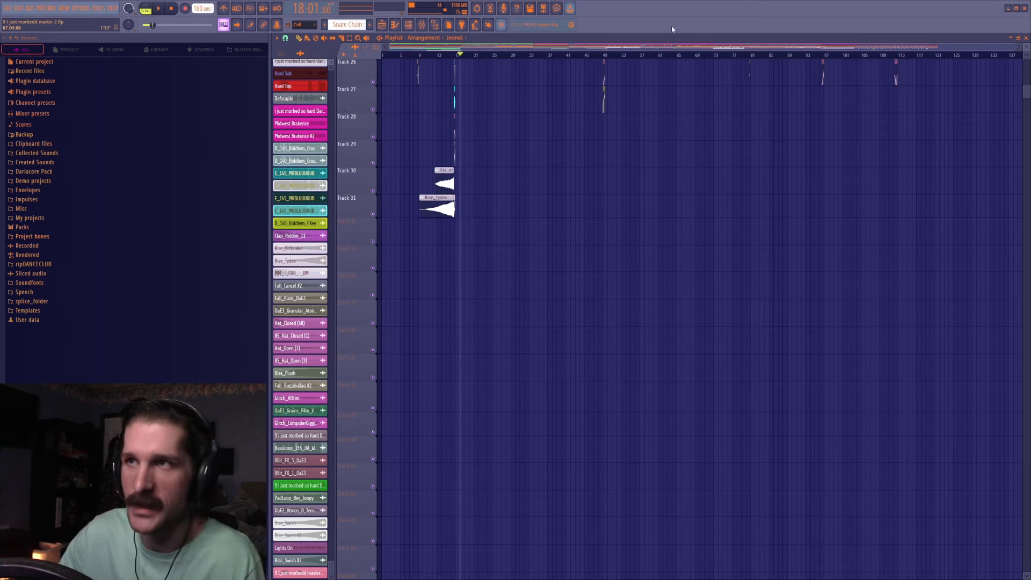
Return to the full arrangement and play it from bar 1 with the master's V-Clip open, and stop playback.
left_click_drag(1027, 47, 1027, 38)
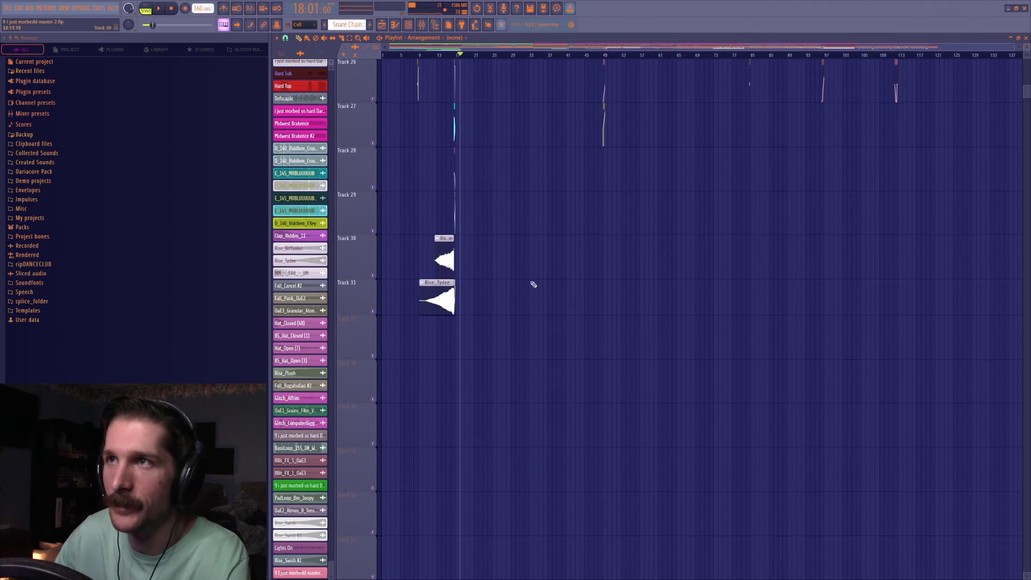
scroll(530, 333, "up", 13)
left_click_drag(1027, 39, 1027, 48)
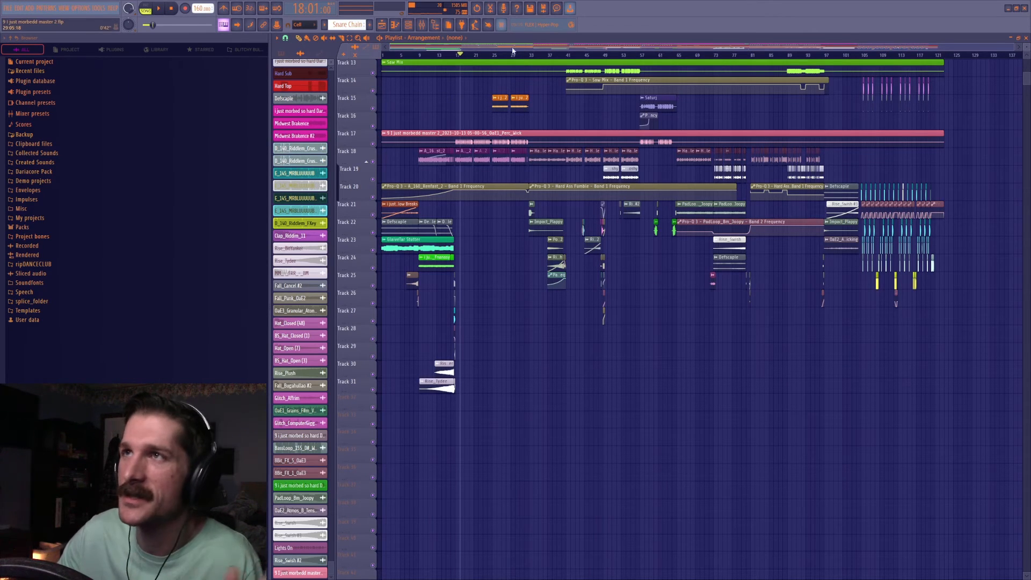
scroll(978, 478, "up", 2)
scroll(977, 478, "up", 10)
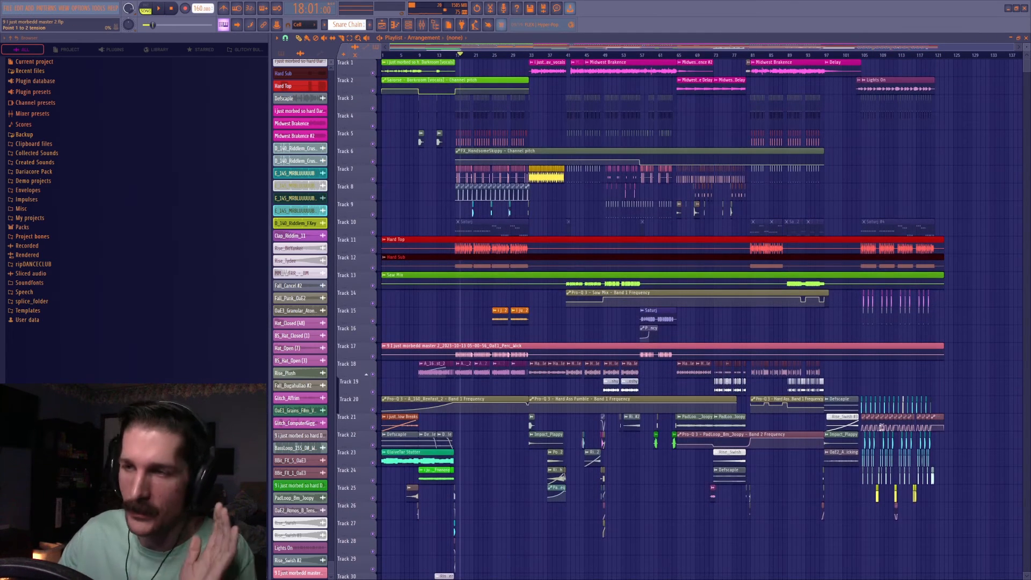
left_click(391, 56)
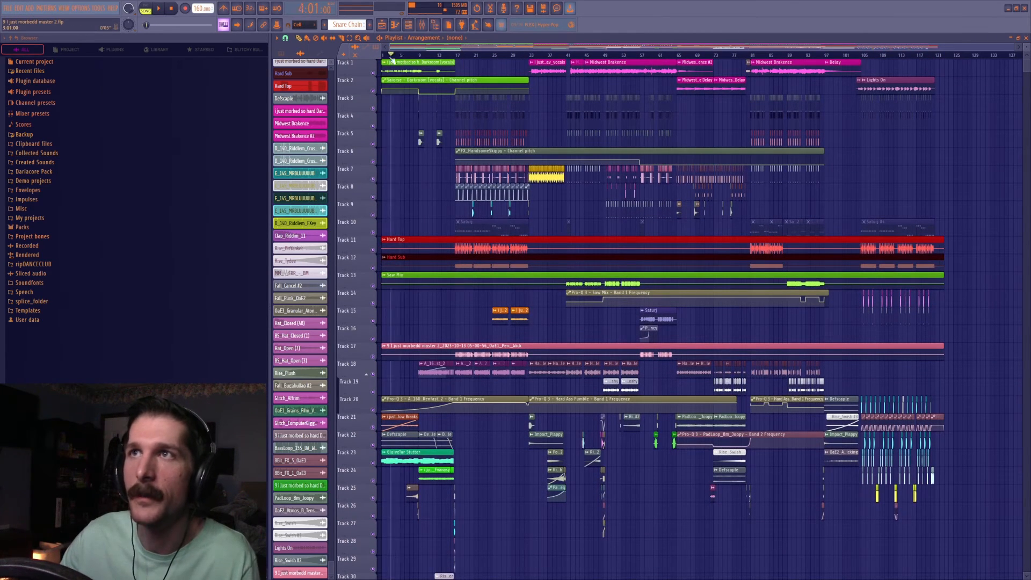
left_click(422, 24)
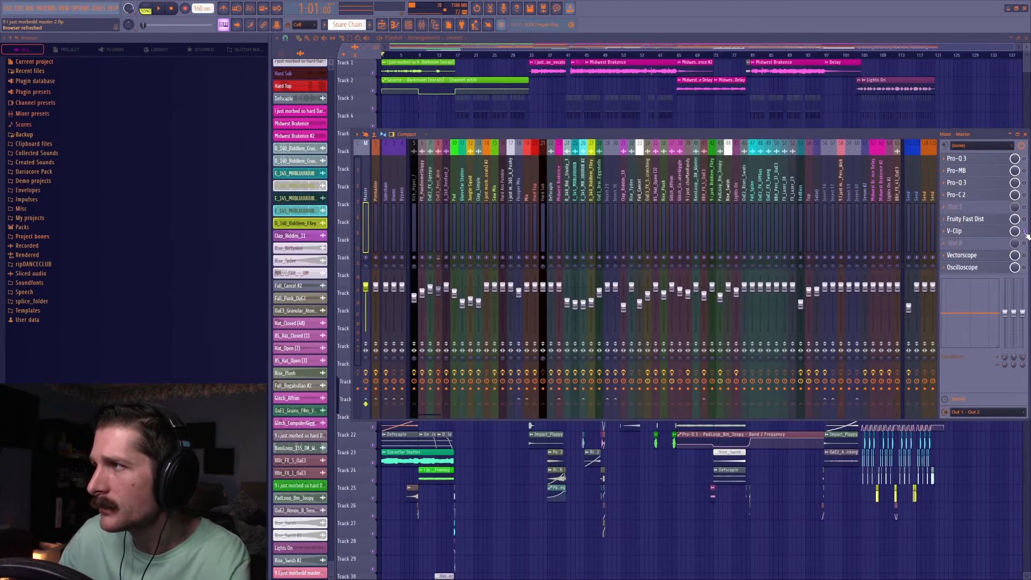
left_click(995, 234)
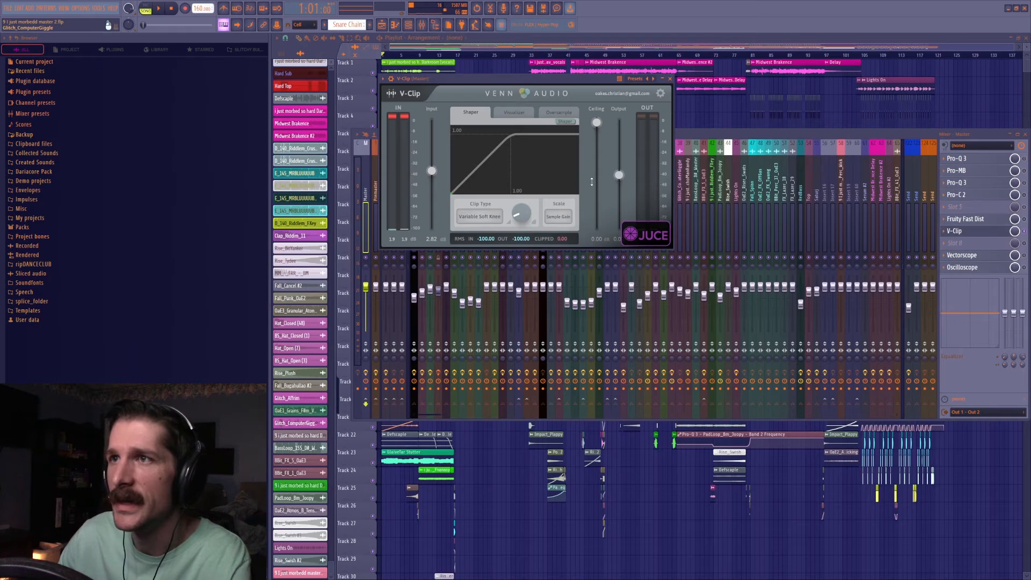
key("space")
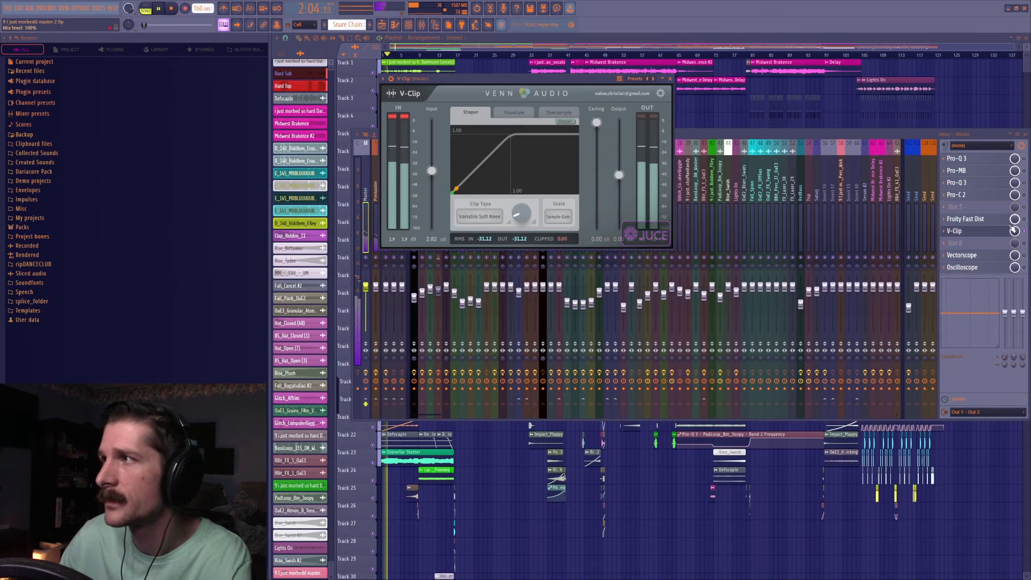
key("space")
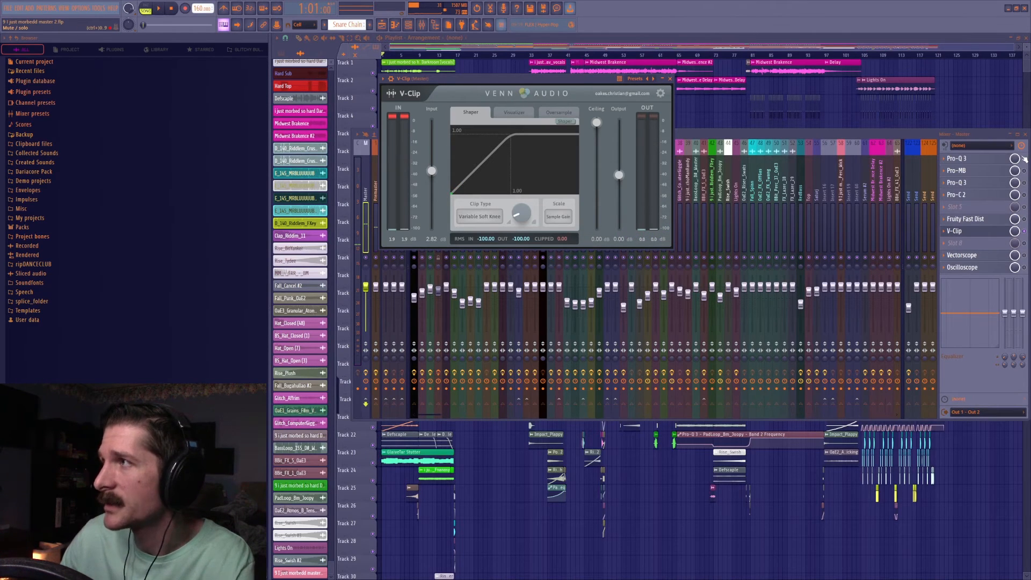
Inspect the high cut in the master's slot 1 Pro-Q 3, and play the drop from bar 41 with that EQ open.
left_click(983, 160)
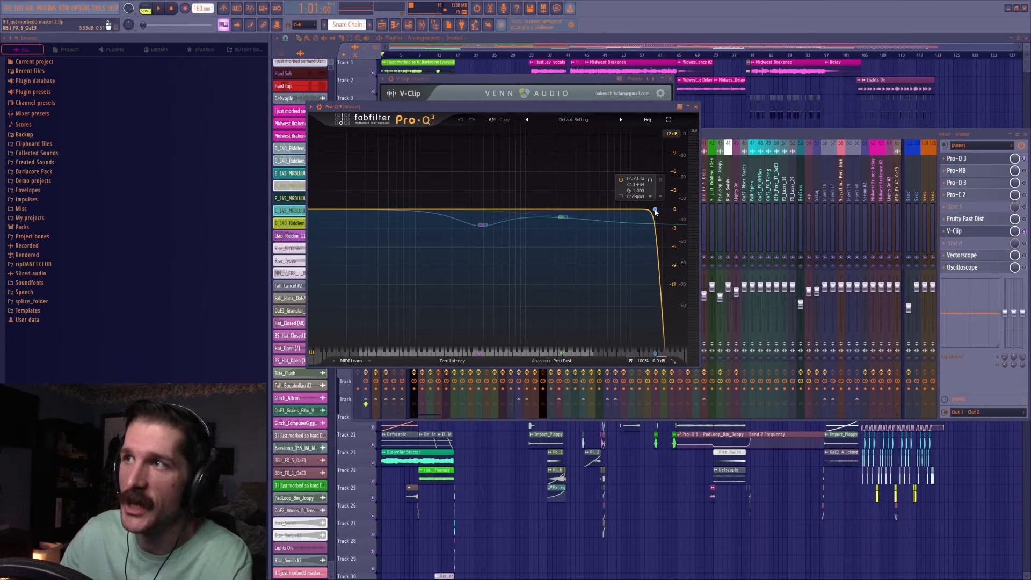
left_click(531, 53)
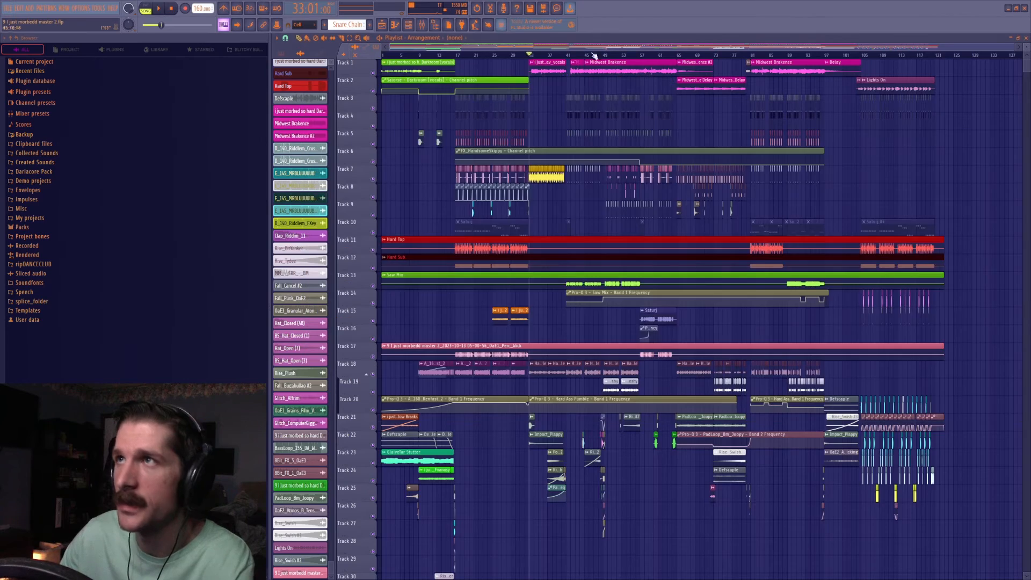
scroll(610, 57, "up", 3)
left_click(286, 39)
left_click(296, 161)
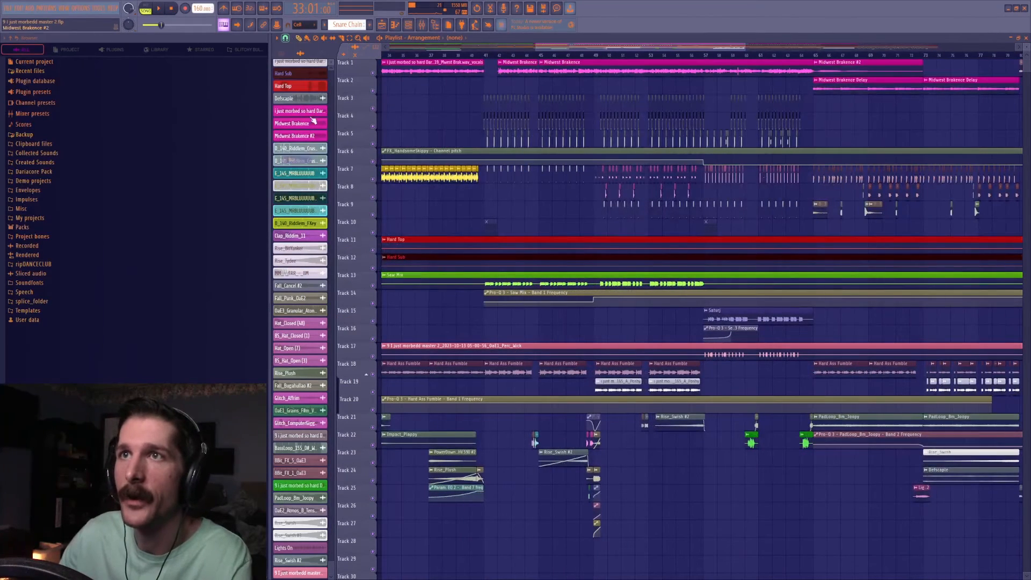
left_click(486, 52)
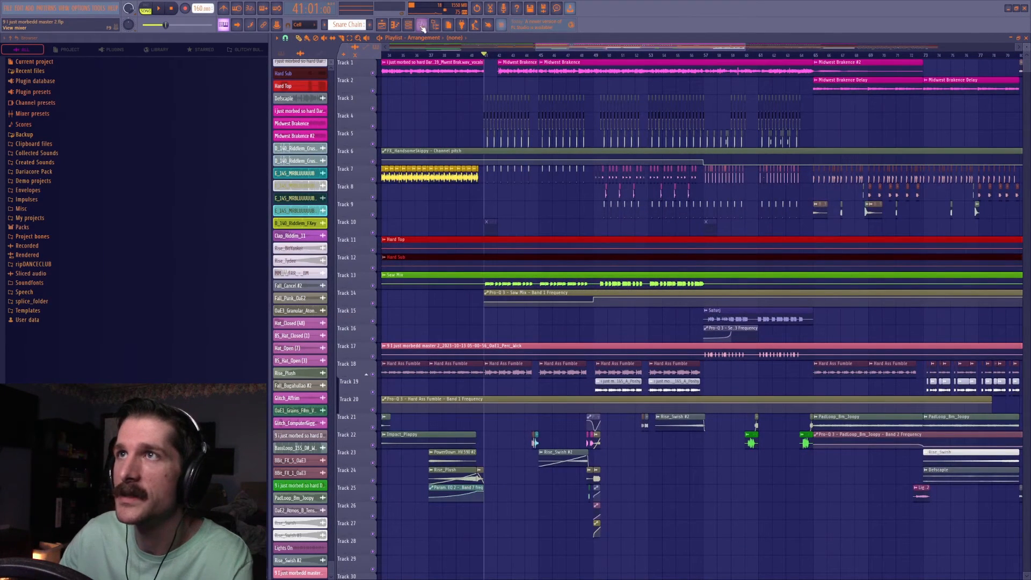
key("F9")
left_click(971, 159)
key("space")
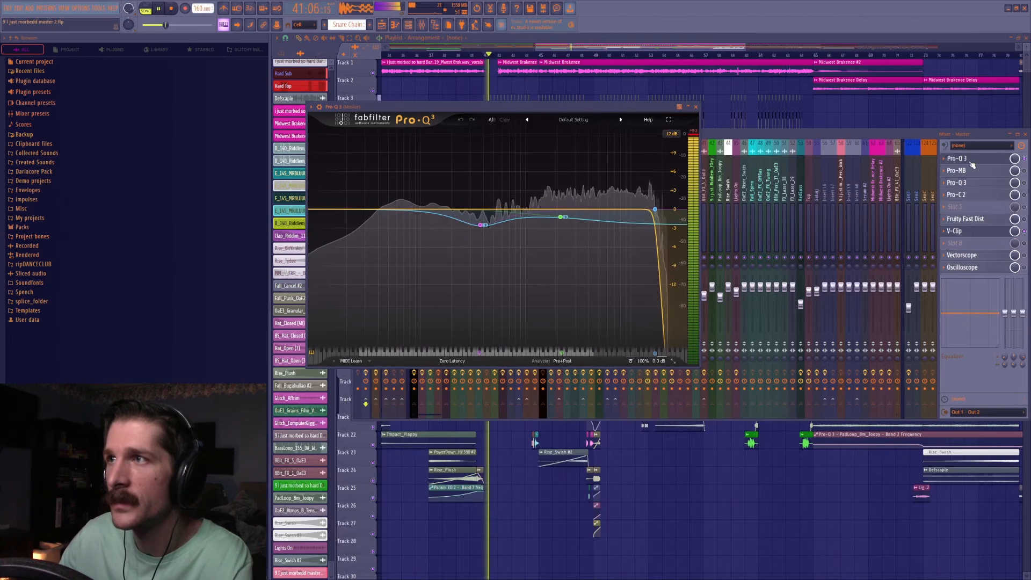
key("space")
Inspect the V-Clip and Fruity Fast Dist settings in the master's effect chain.
left_click(974, 232)
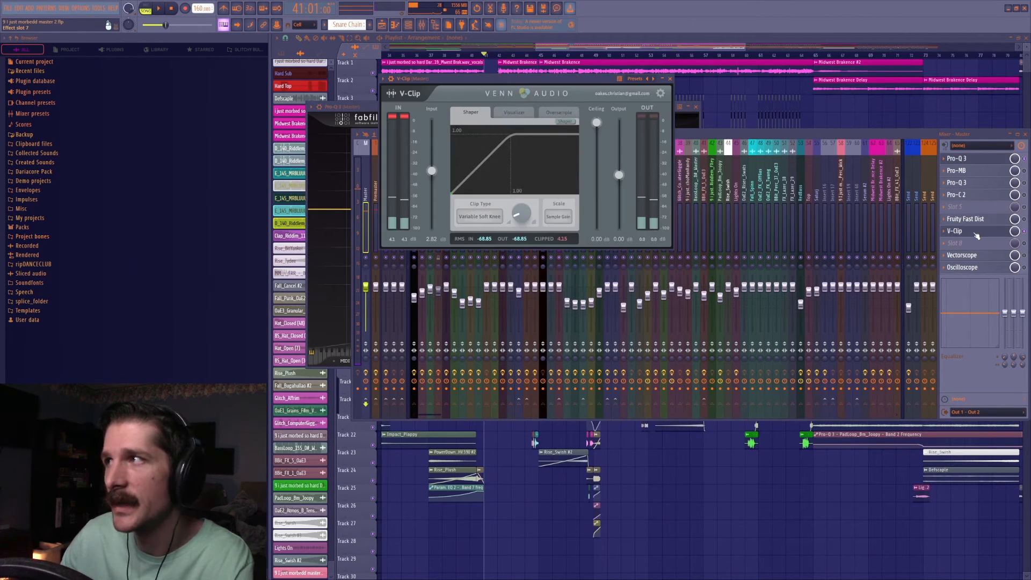
left_click(980, 220)
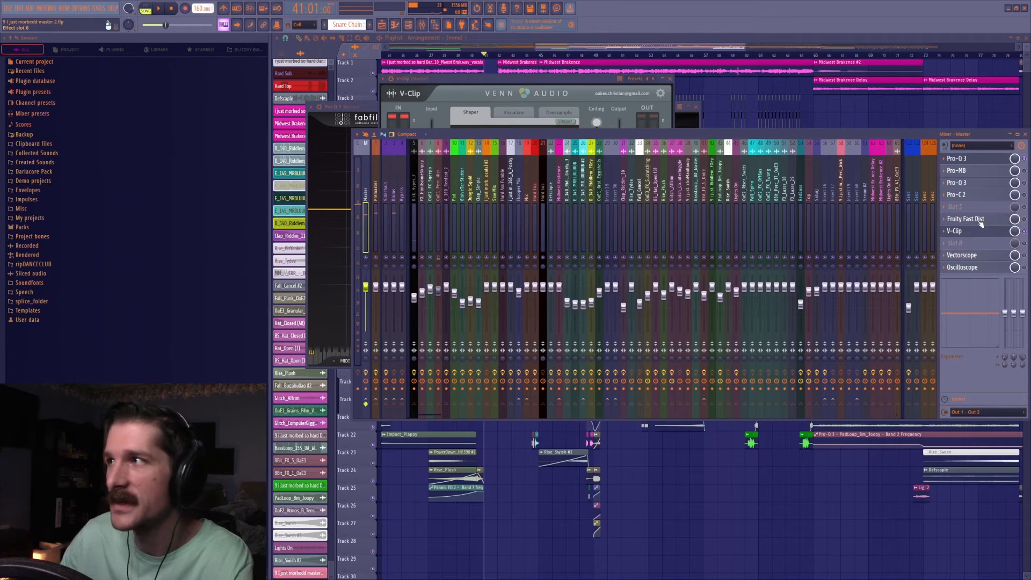
left_click(982, 222)
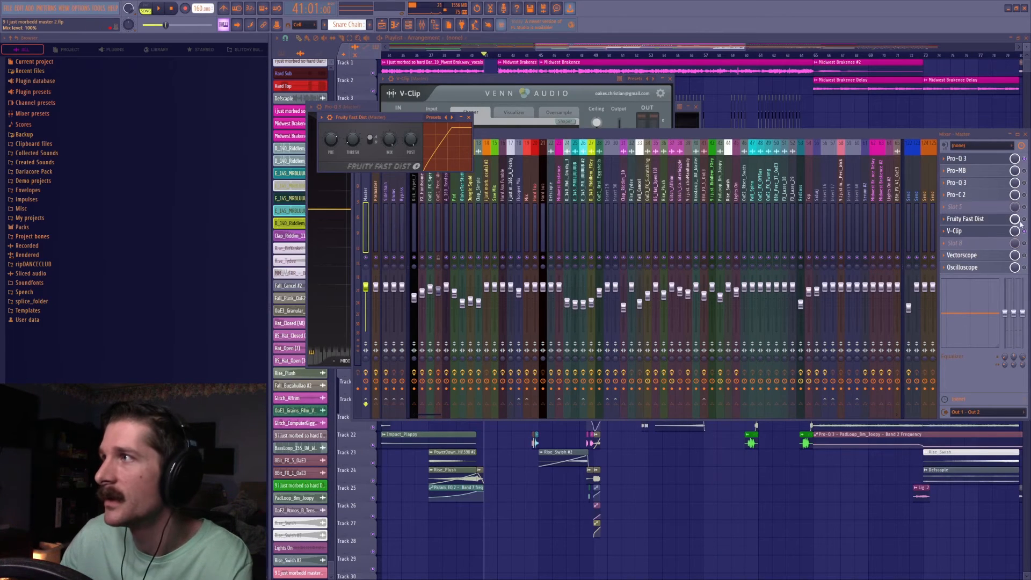
Toggle the master's slot 1 Pro-Q 3 to compare the drop from bar 41, and open the Pro-Q 3 in slot 3.
left_click(1027, 157)
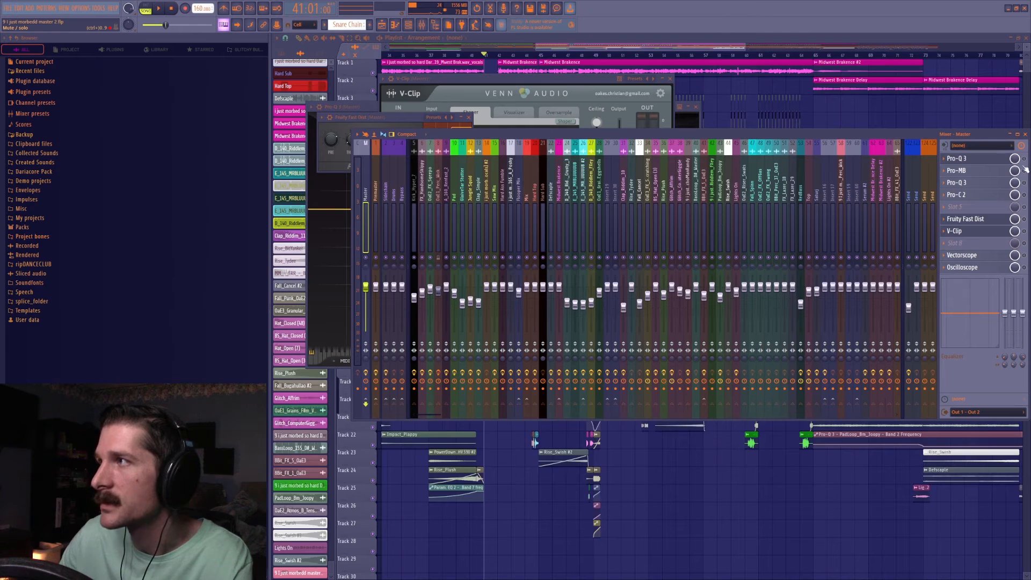
key("space")
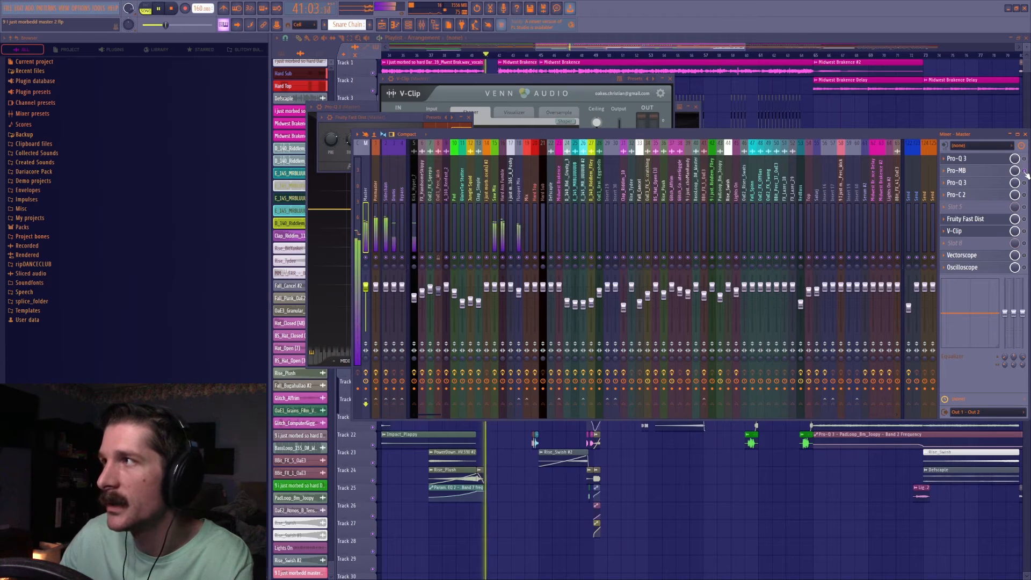
key("space")
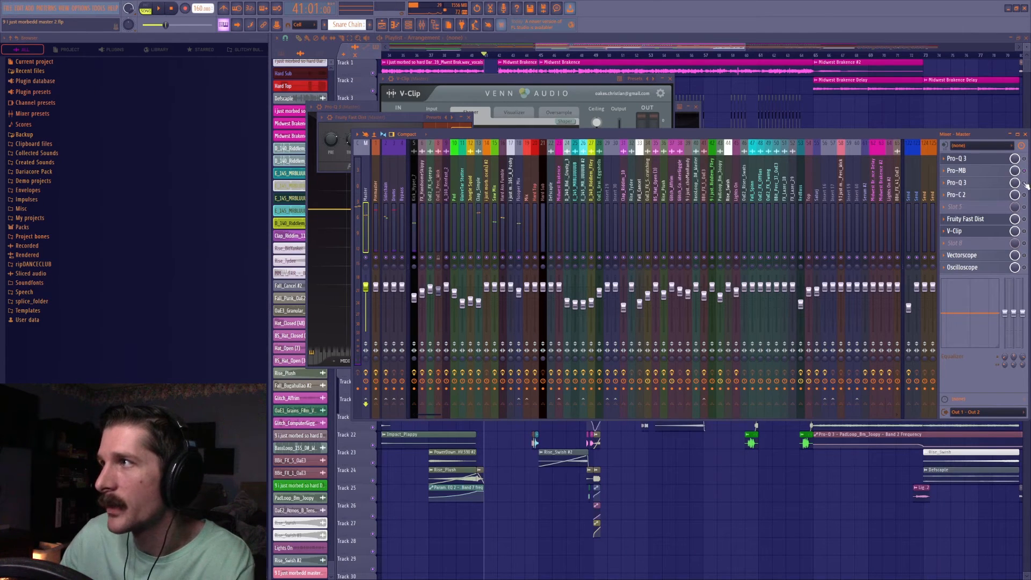
left_click(996, 184)
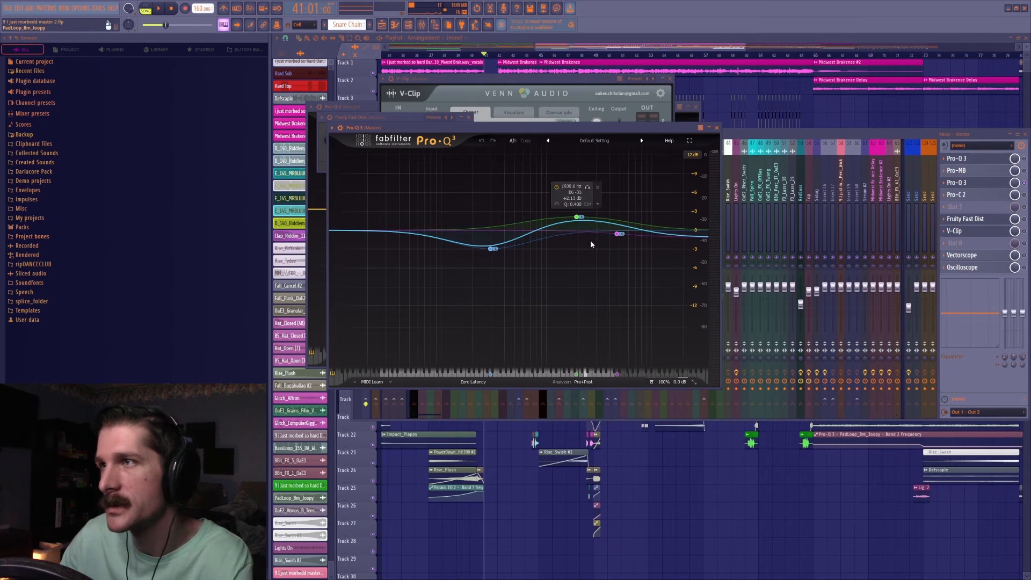
Toggle the master's slot 3 Pro-Q 3 and Pro-C 2, and play the drop from bar 41 to compare the sound.
left_click(1024, 183)
left_click(1025, 195)
key("space")
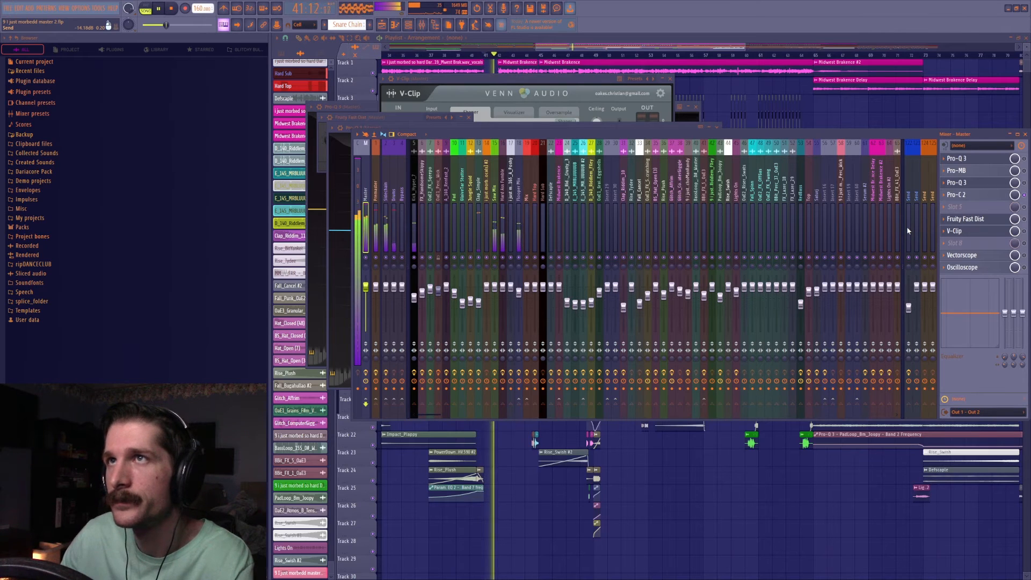
key("space")
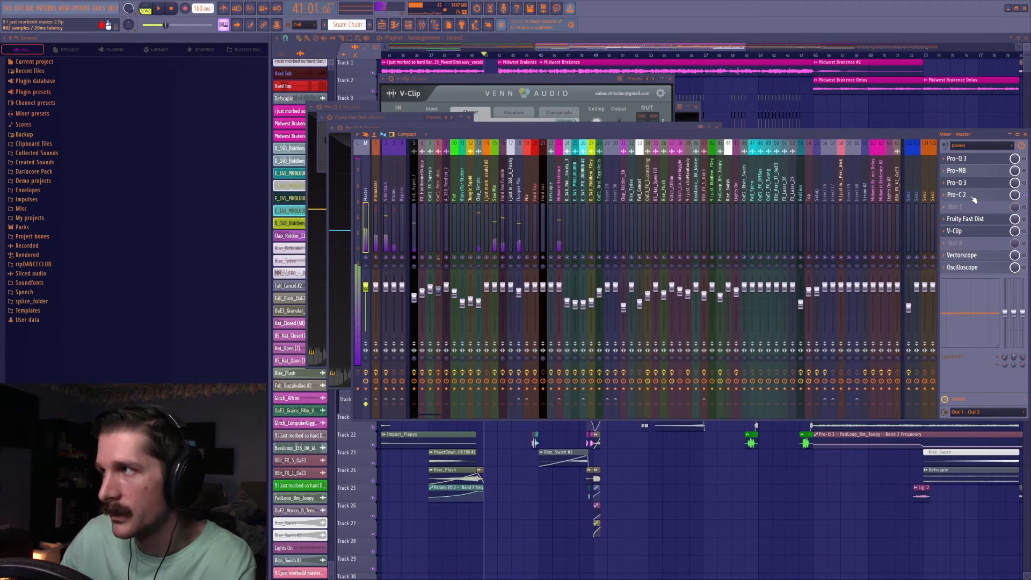
Inspect the Pro-C 2 compressor settings in the master's slot 4.
left_click(956, 194)
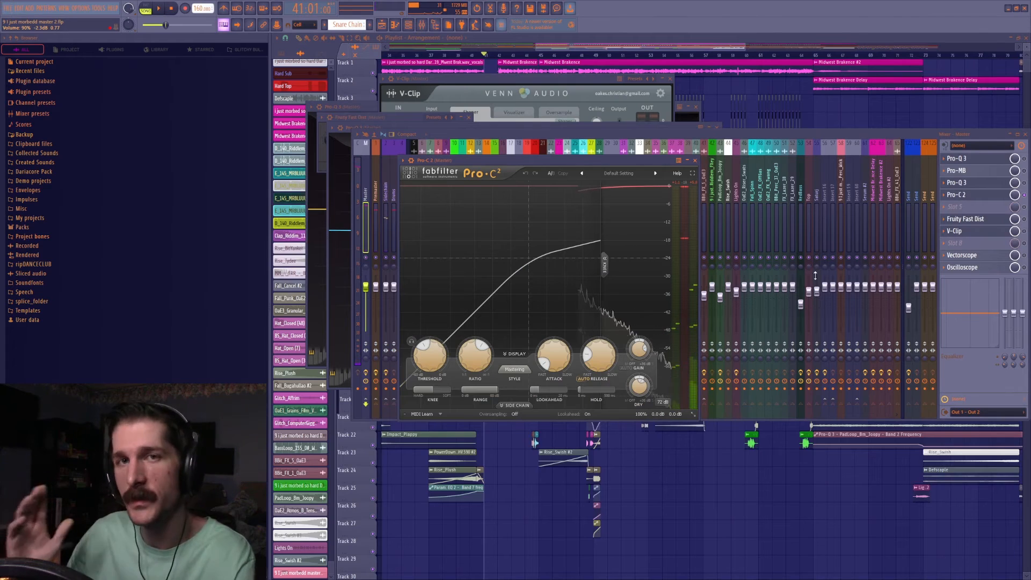
right_click(1025, 194)
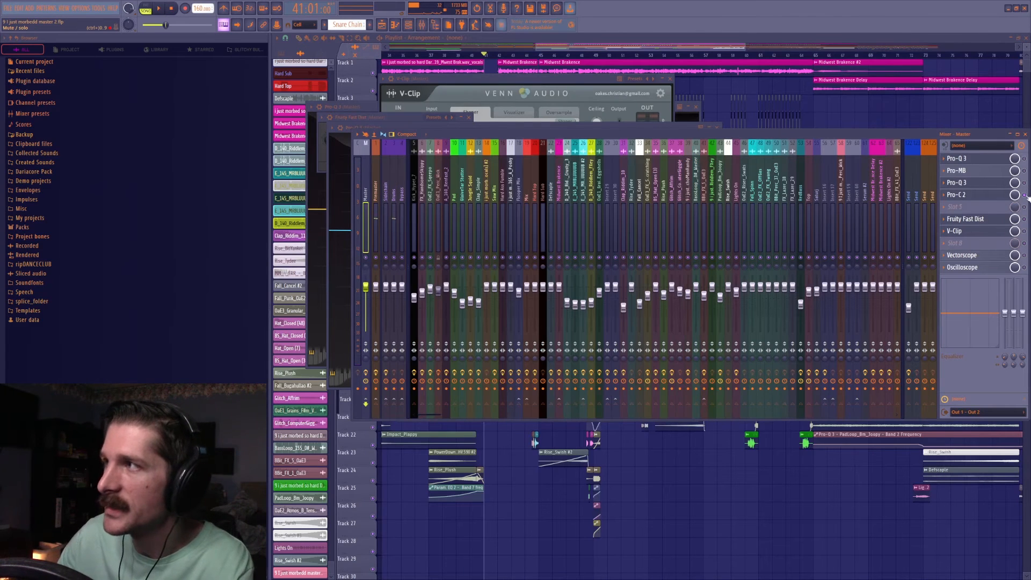
left_click(966, 197)
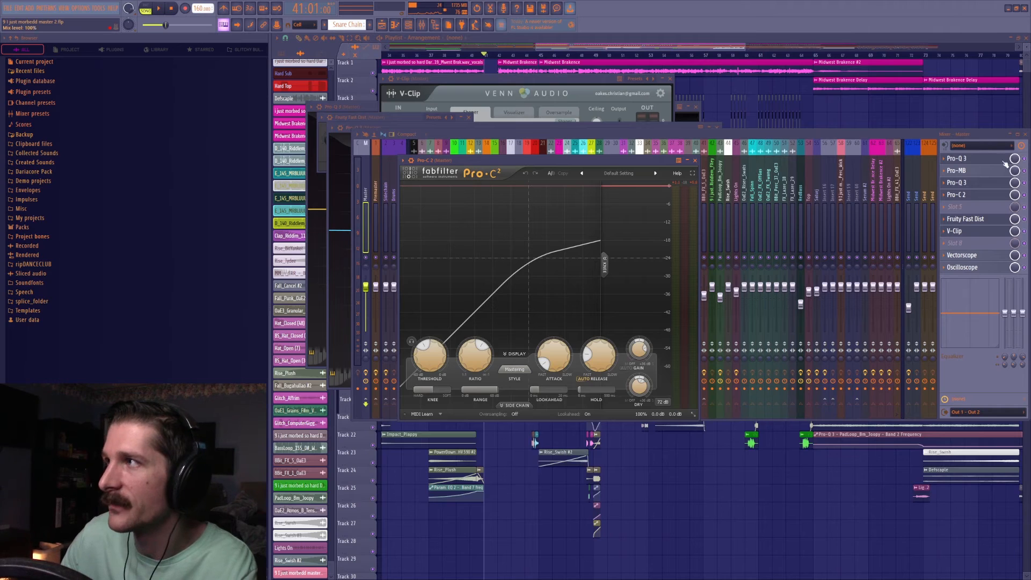
Open the master's slot 1 Pro-Q 3 and compare the drop from bar 41 with Pro-MB toggled.
left_click(971, 159)
left_click(1024, 171)
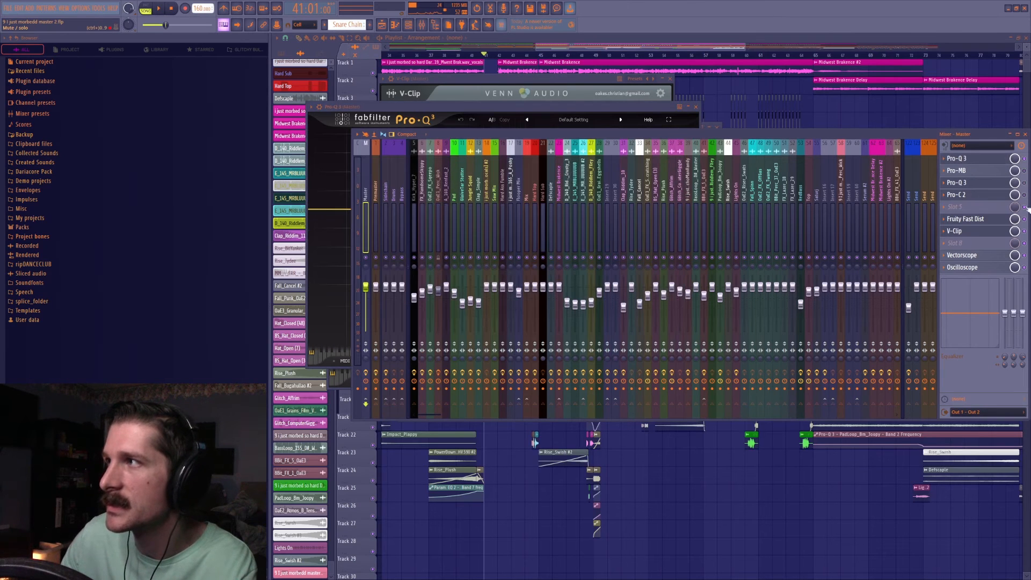
left_click(996, 163)
left_click(996, 163)
key("space")
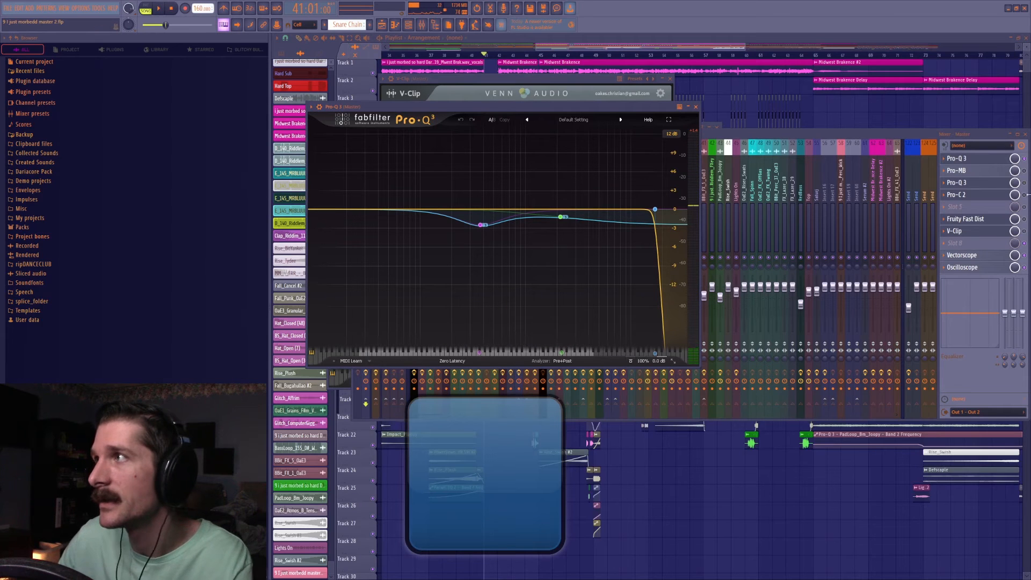
Open the master's Pro-MB, play the drop from bar 41, and audition its lowest band in solo.
left_click(1006, 174)
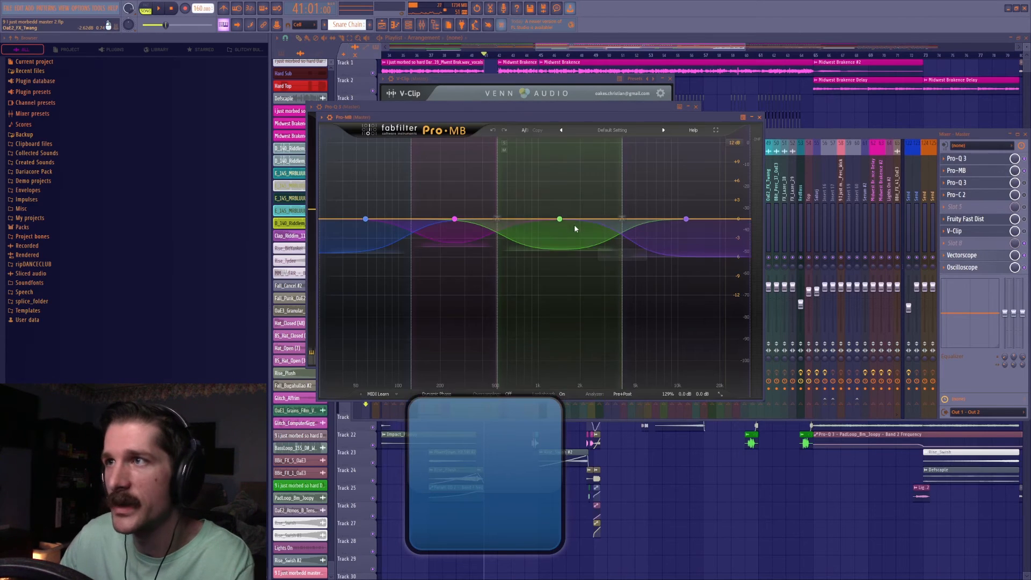
key("space")
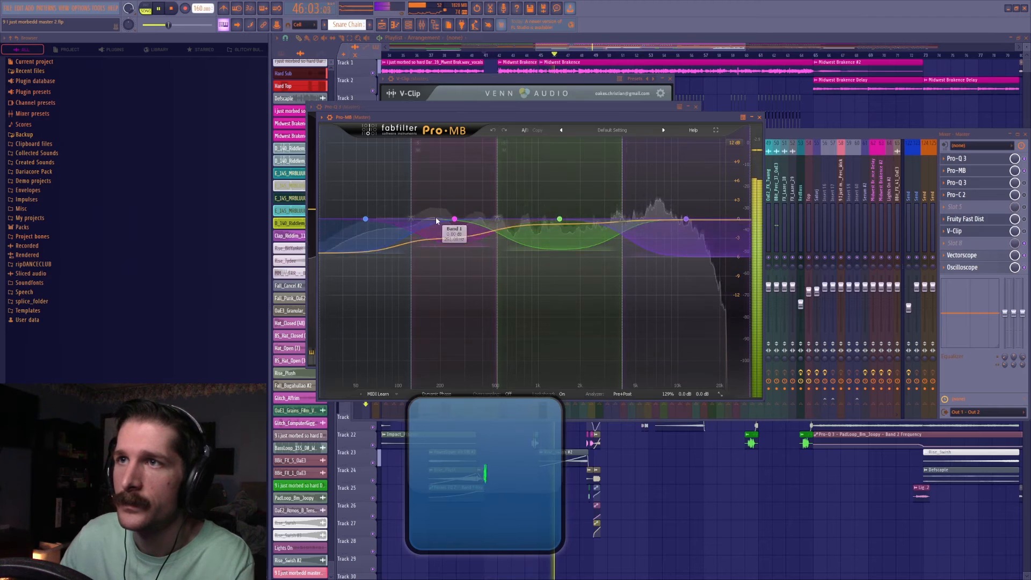
left_click(326, 143)
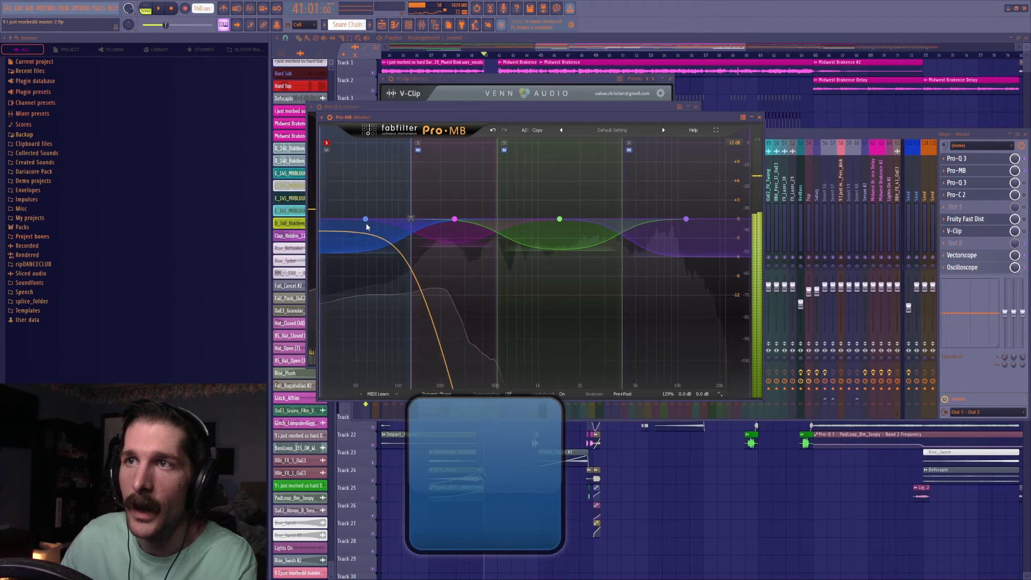
left_click(326, 143)
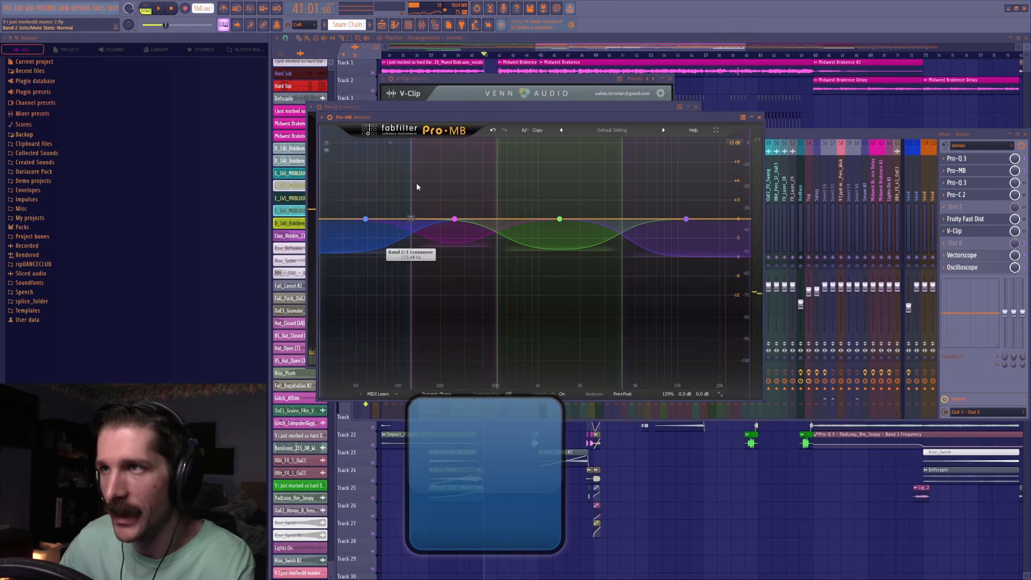
Play the drop through all Pro-MB bands, and audition the green upper-mid band and the pink low-mid band in solo.
key("space")
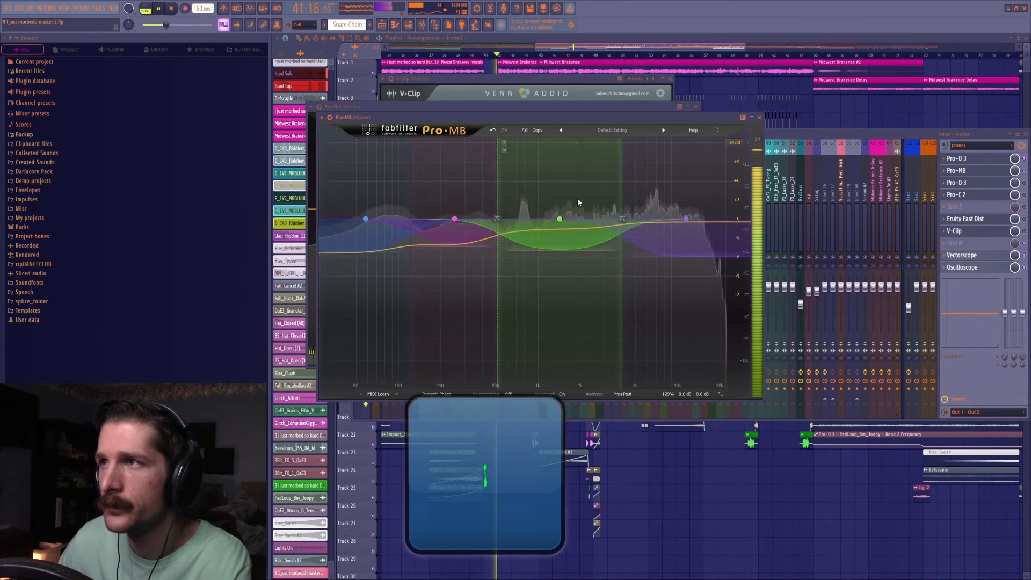
key("space")
left_click(504, 143)
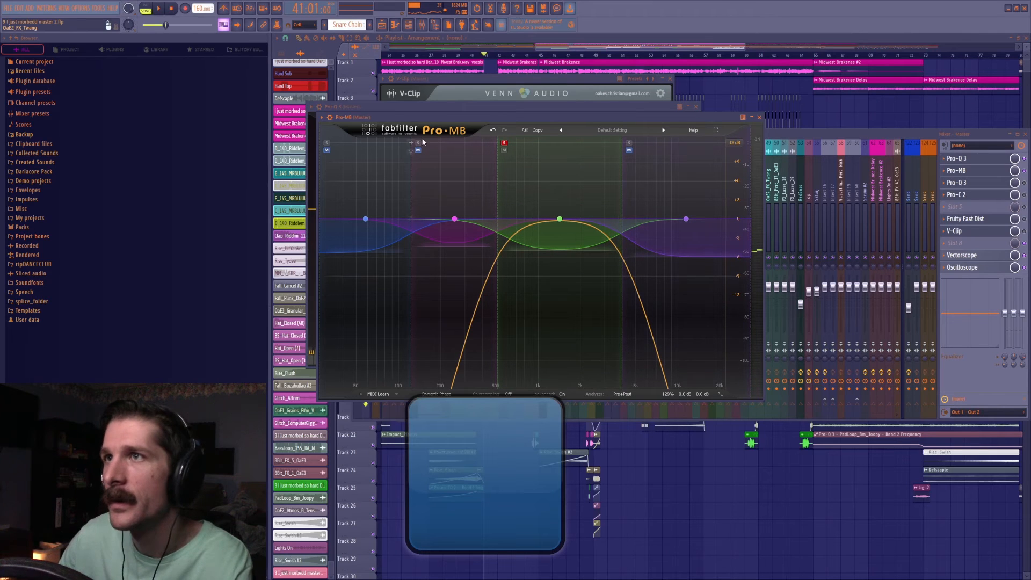
left_click(504, 143)
key("space")
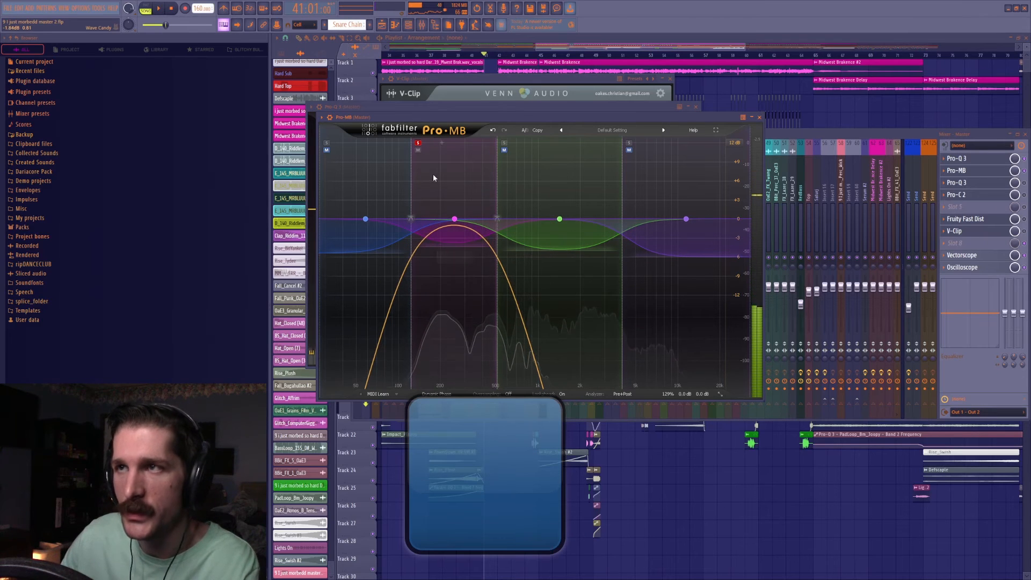
left_click(417, 144)
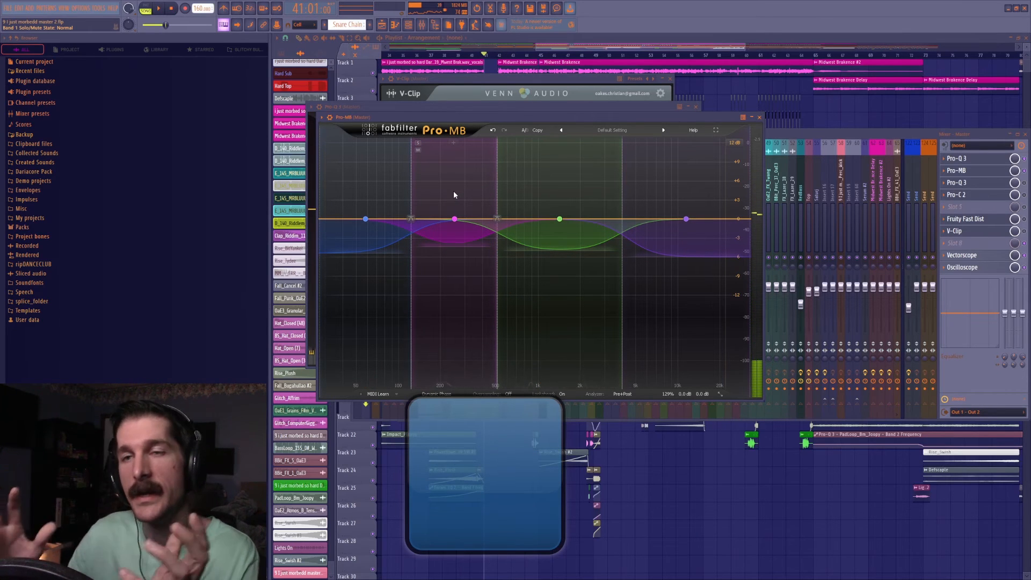
Solo Pro-MB's highest band, play the drop from bar 41, and remove the solo.
left_click(630, 143)
key("space")
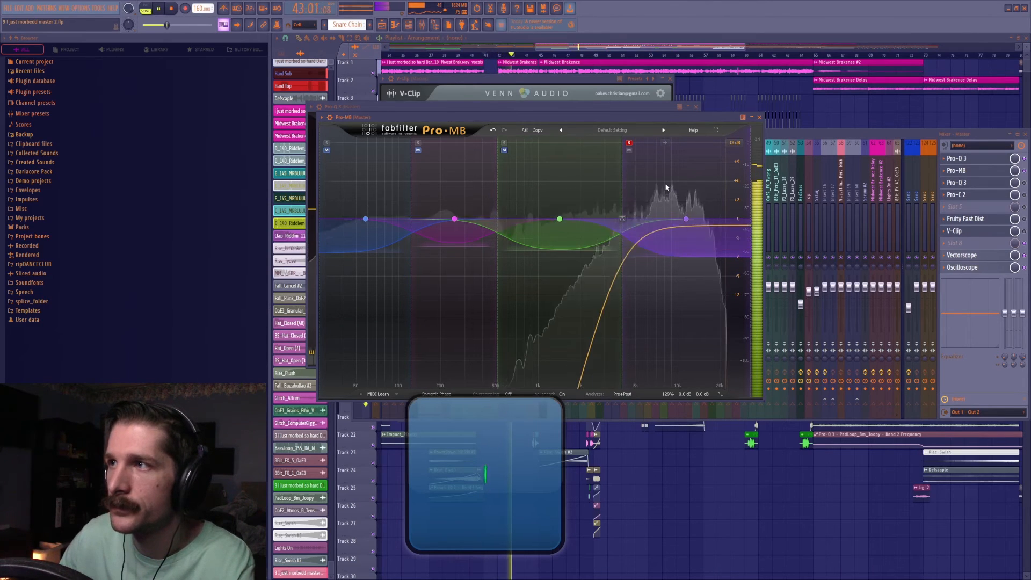
key("space")
left_click(629, 143)
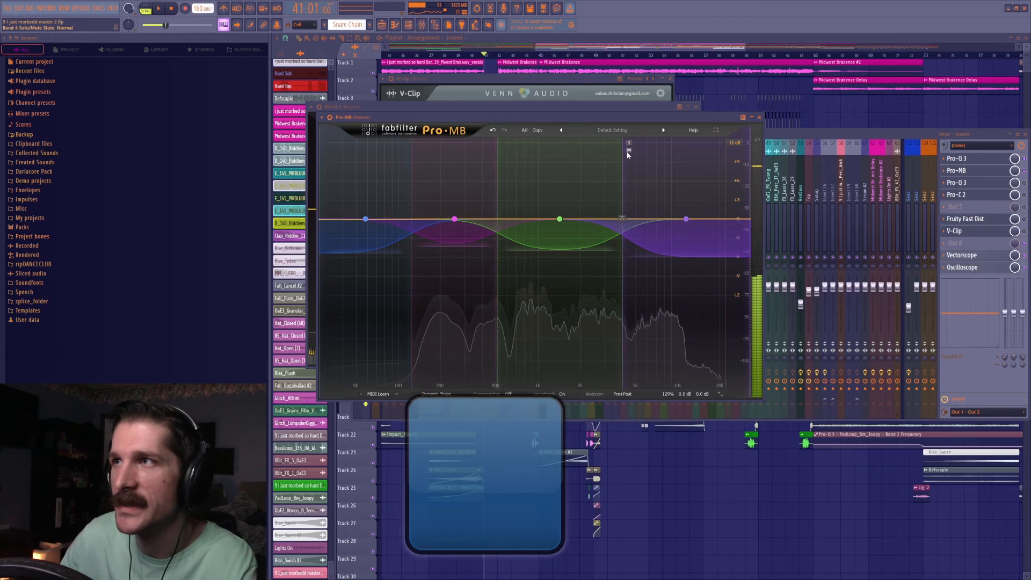
Clear the open plugin windows, and play the arrangement from bar 49 with the master's Pro-MB open.
left_click(615, 49)
left_click(421, 25)
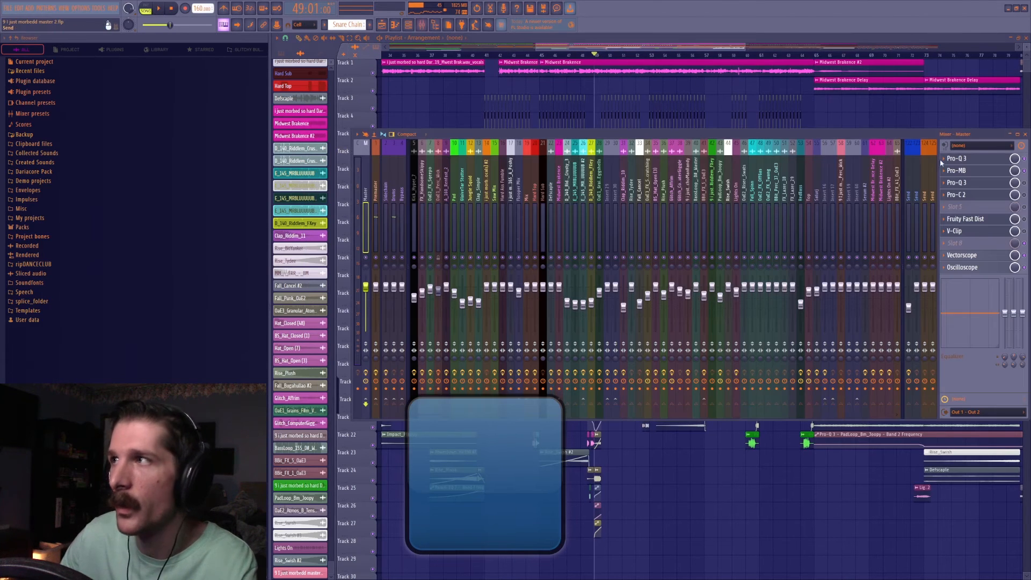
left_click(994, 172)
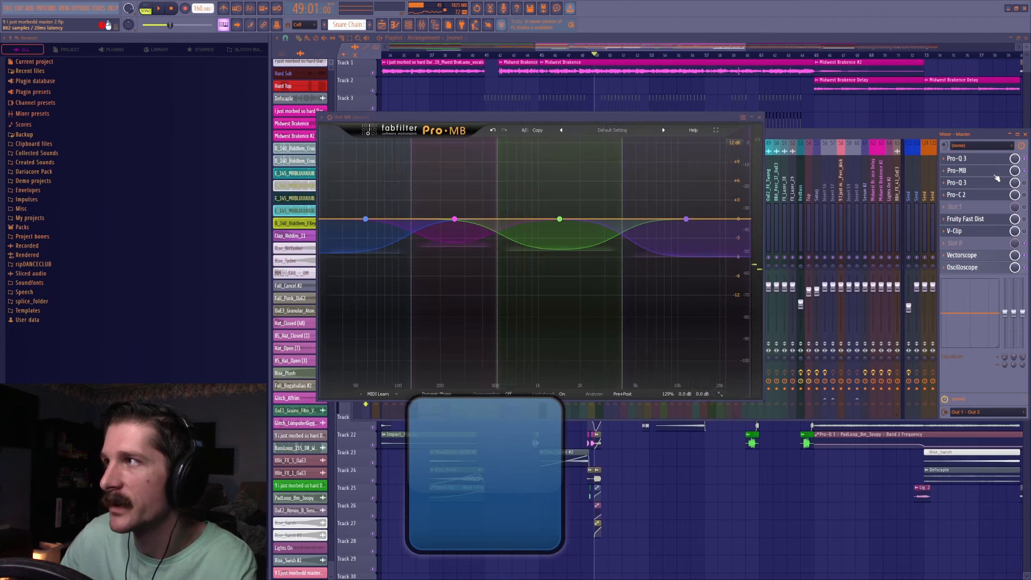
key("space")
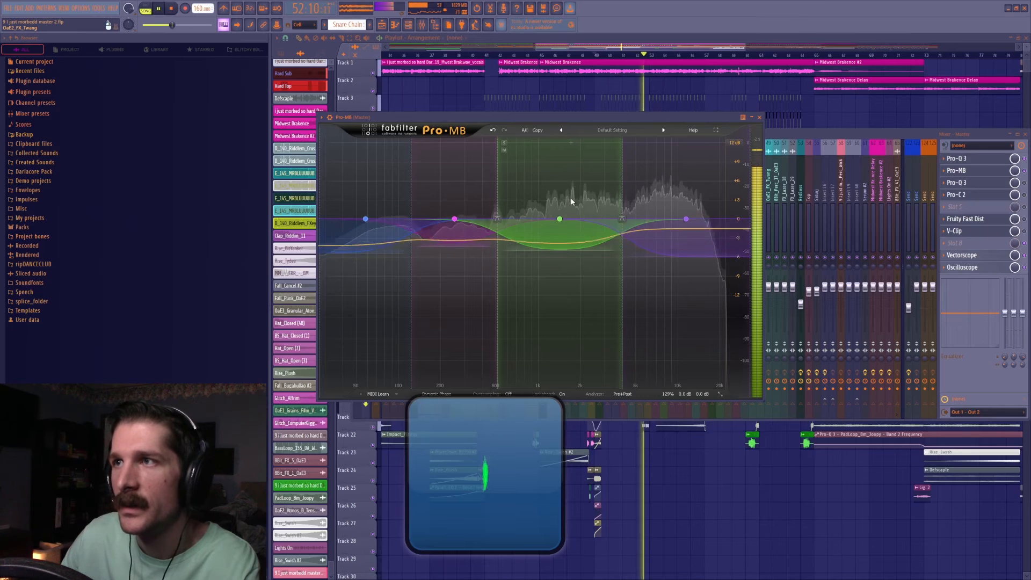
key("space")
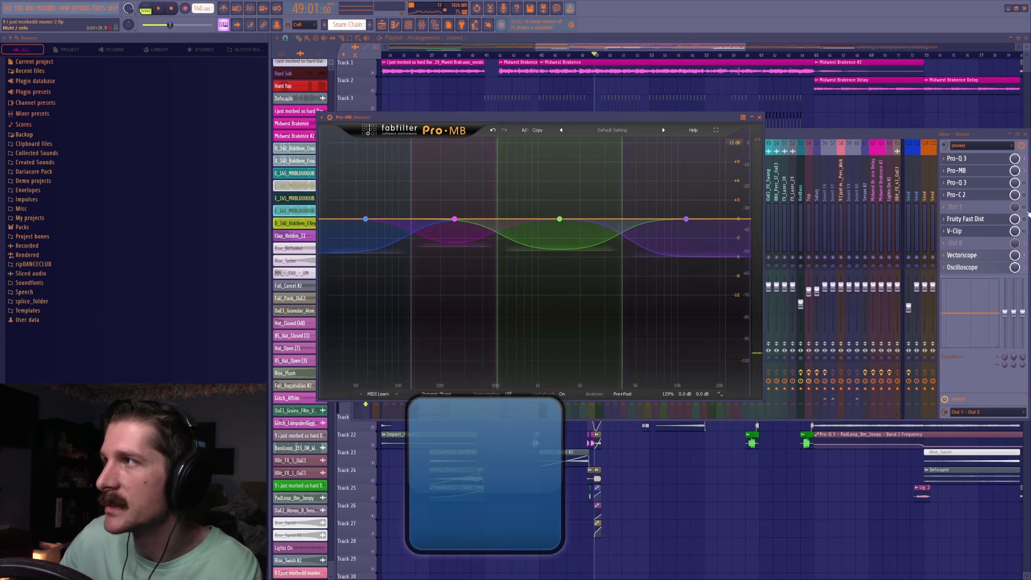
Compare playback from bar 49 with the master's slot 3 Pro-Q 3 open, and return to the Pro-MB.
left_click(1025, 184)
left_click(998, 184)
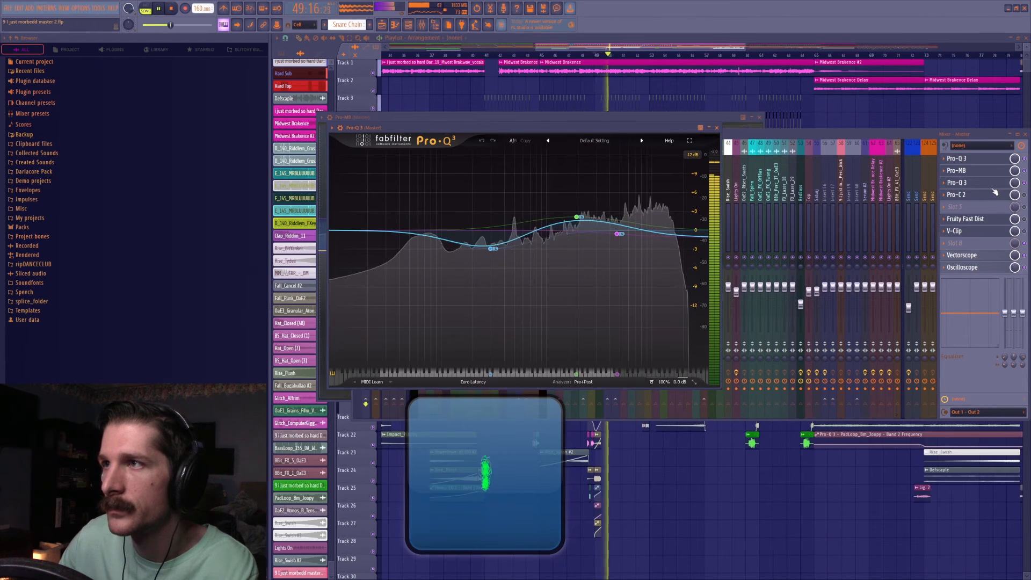
left_click(1013, 173)
left_click(998, 171)
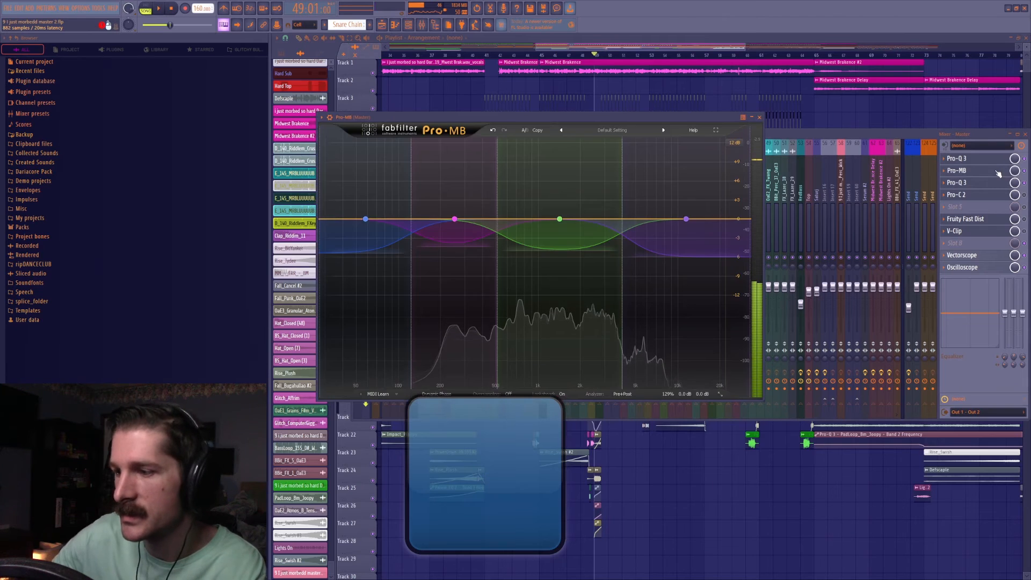
Close all open windows except the mixer, and play from bar 49 with the master's Pro-C 2 open.
key("F12")
left_click(423, 28)
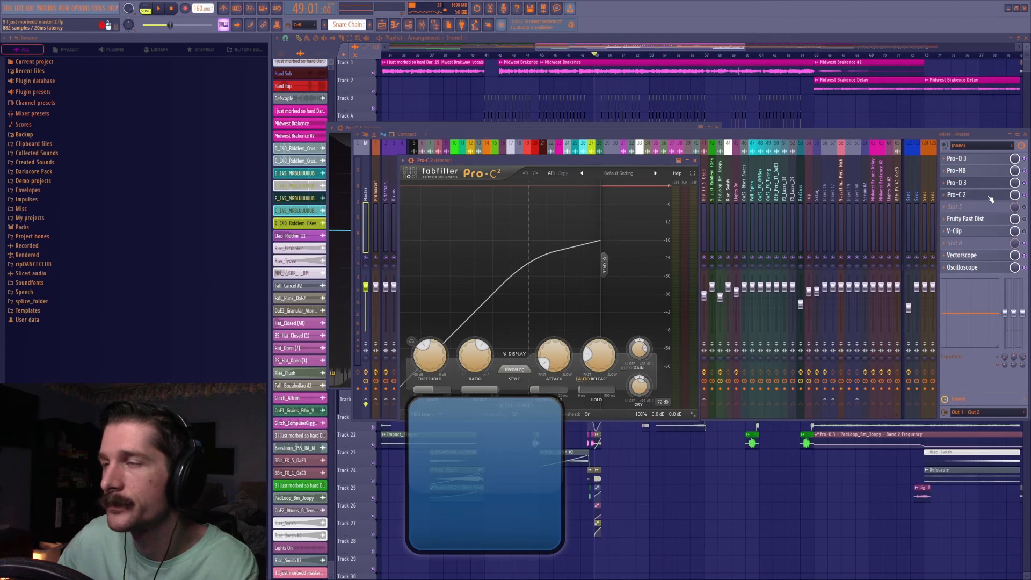
key("space")
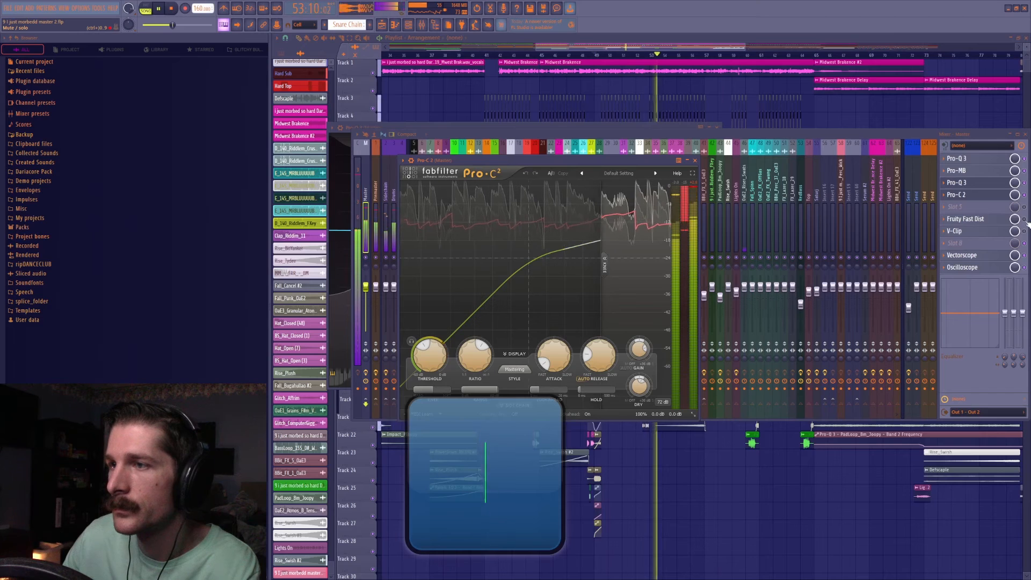
key("space")
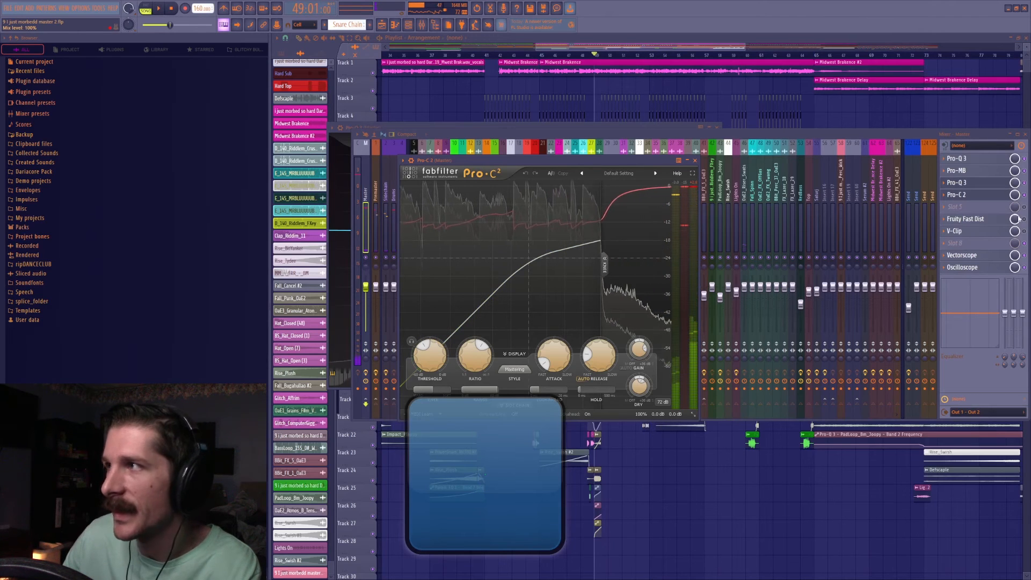
Toggle the master's Fruity Fast Dist on and off, and compare playback from bar 49 with and without it.
left_click(1026, 222)
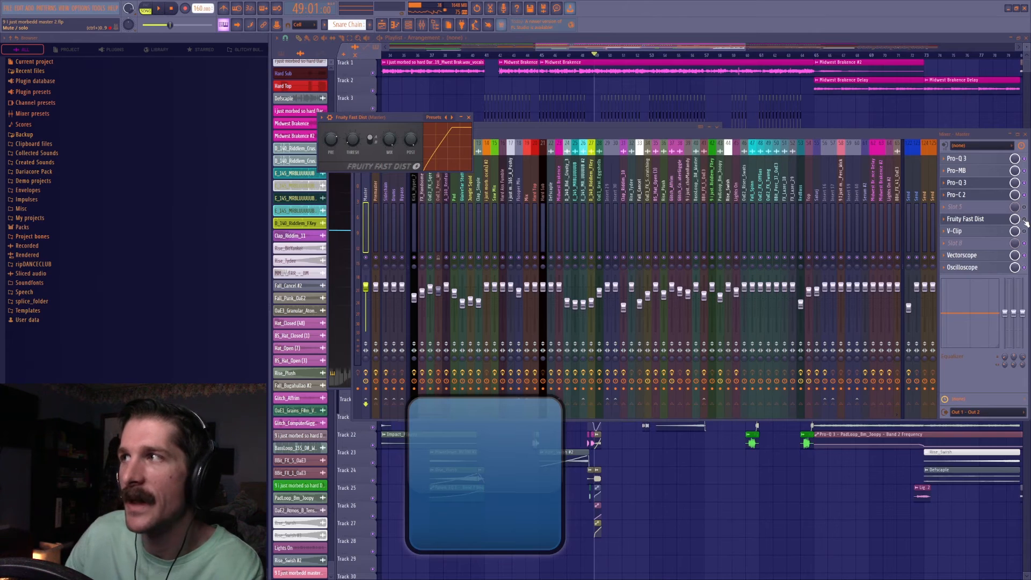
left_click(1025, 220)
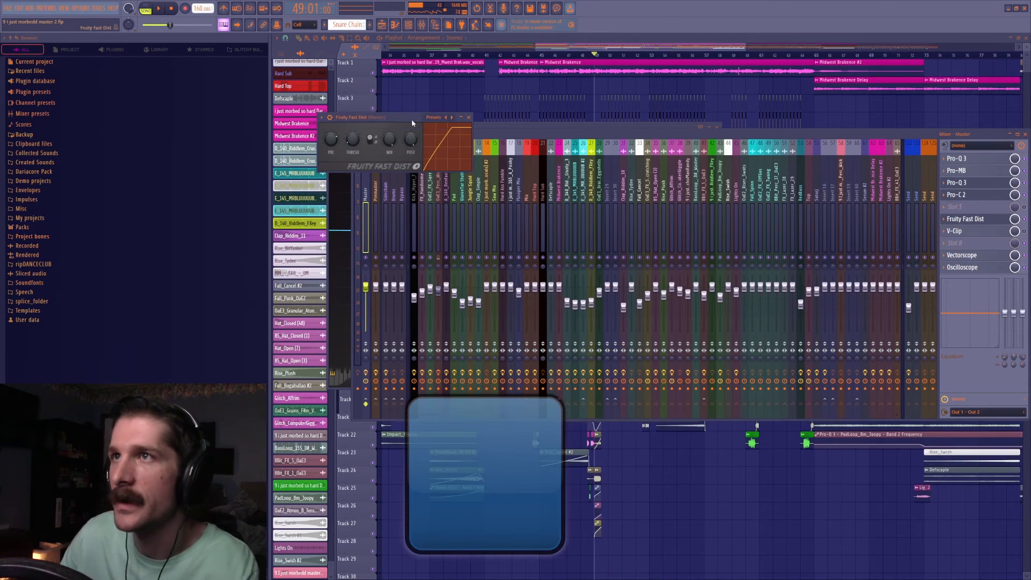
left_click(1025, 222)
key("space")
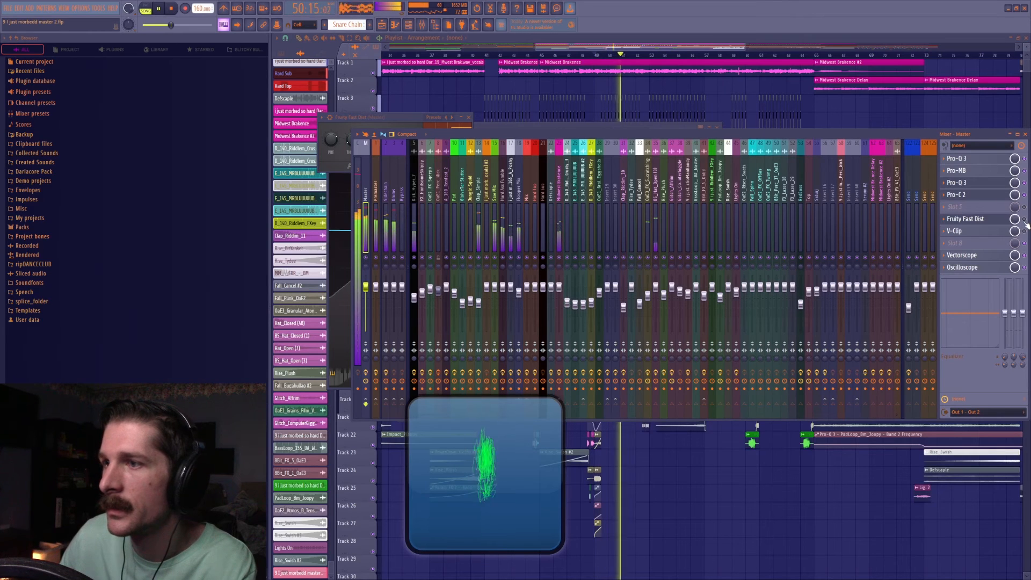
key("space")
left_click(1025, 220)
left_click(976, 221)
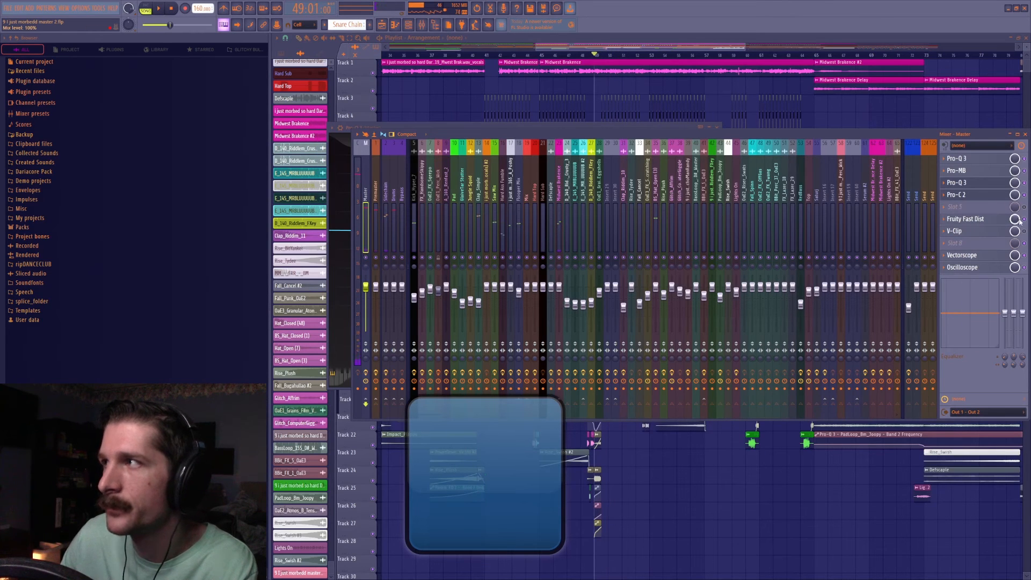
key("space")
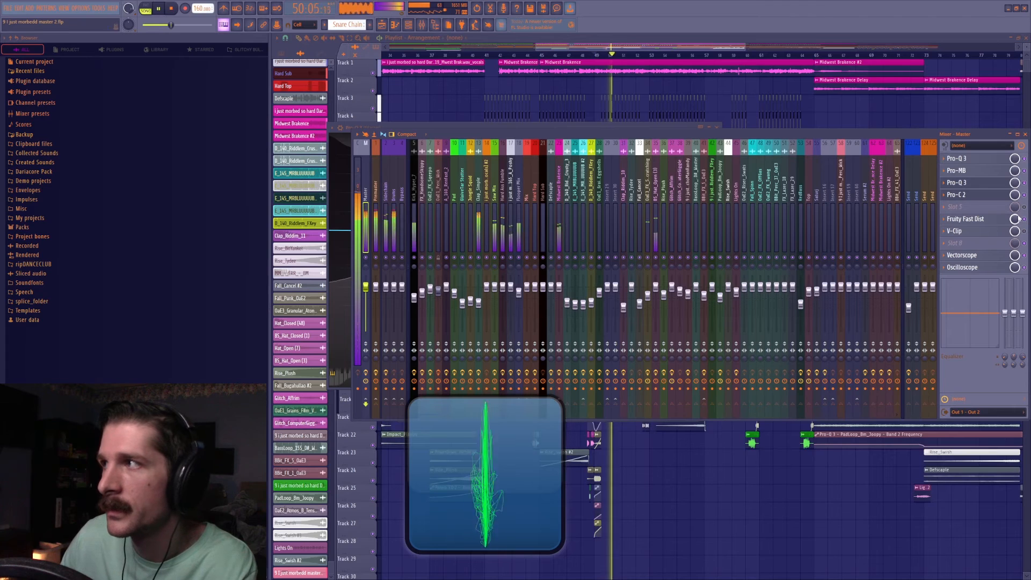
key("space")
Check the master's V-Clip, and play from bar 49 with the Oscilloscope placed over the lower part of the mixer.
left_click(962, 232)
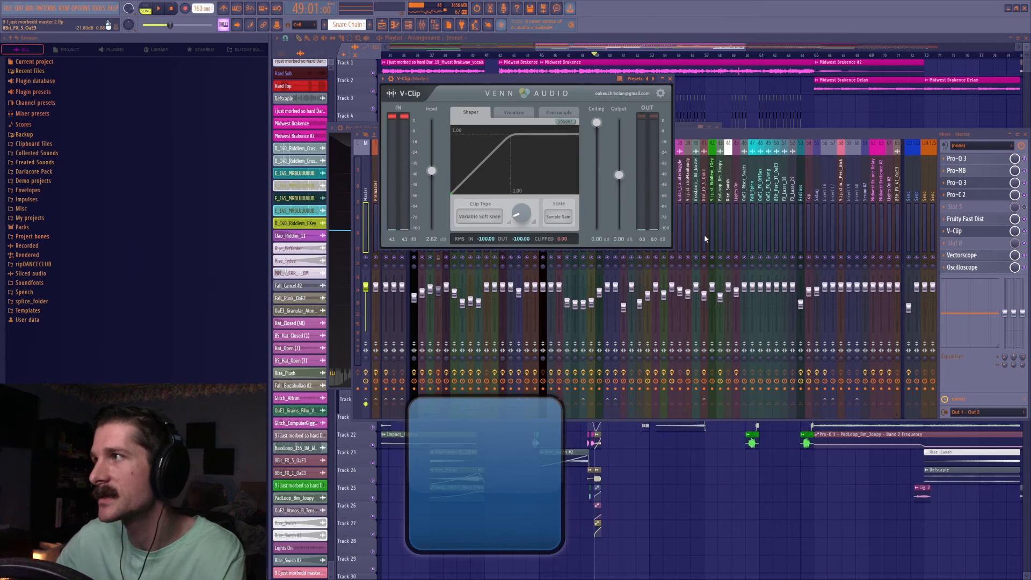
left_click(961, 280)
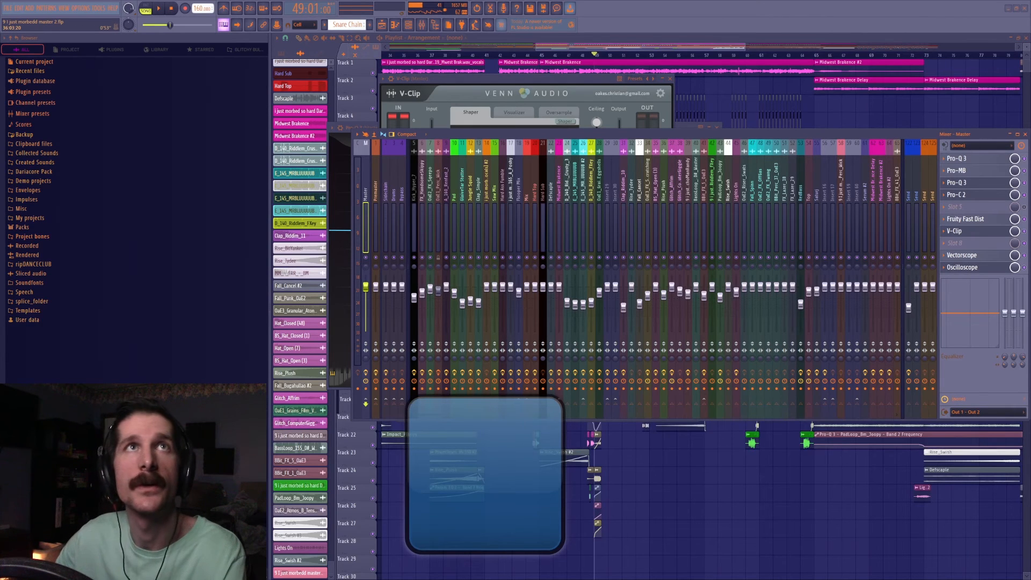
left_click_drag(316, 132, 688, 409)
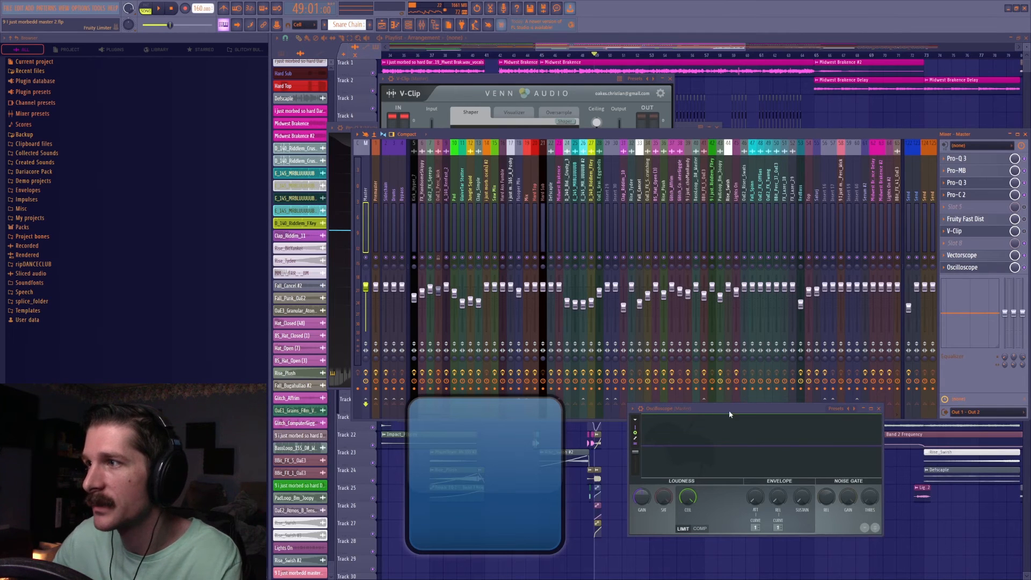
left_click_drag(730, 414, 726, 357)
key("space")
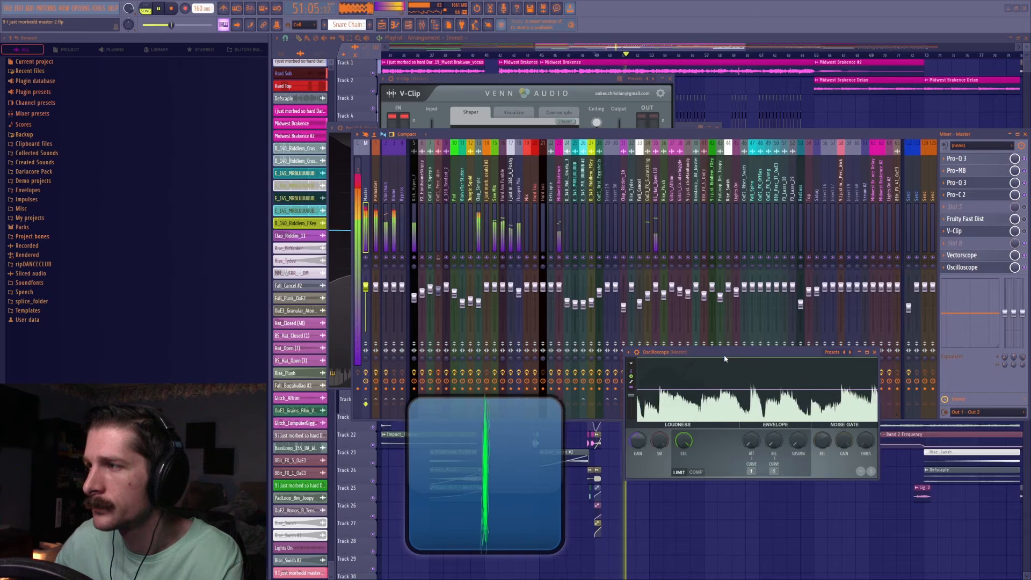
Reopen the master's Fruity Fast Dist, toggle the Pro-C 2, and play from bar 49 with the Oscilloscope moved slightly higher.
key("space")
left_click(343, 132)
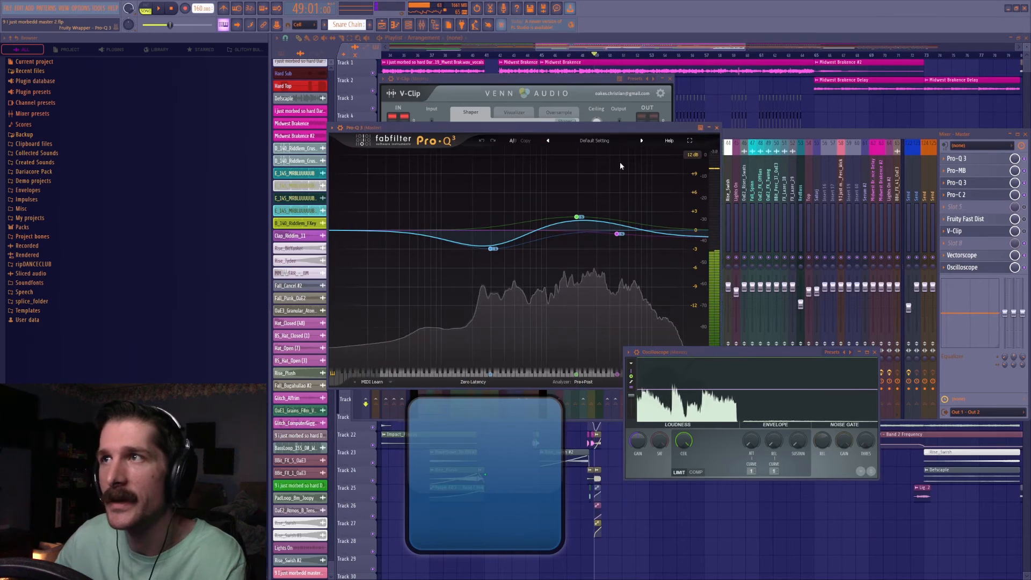
left_click(863, 184)
left_click(980, 220)
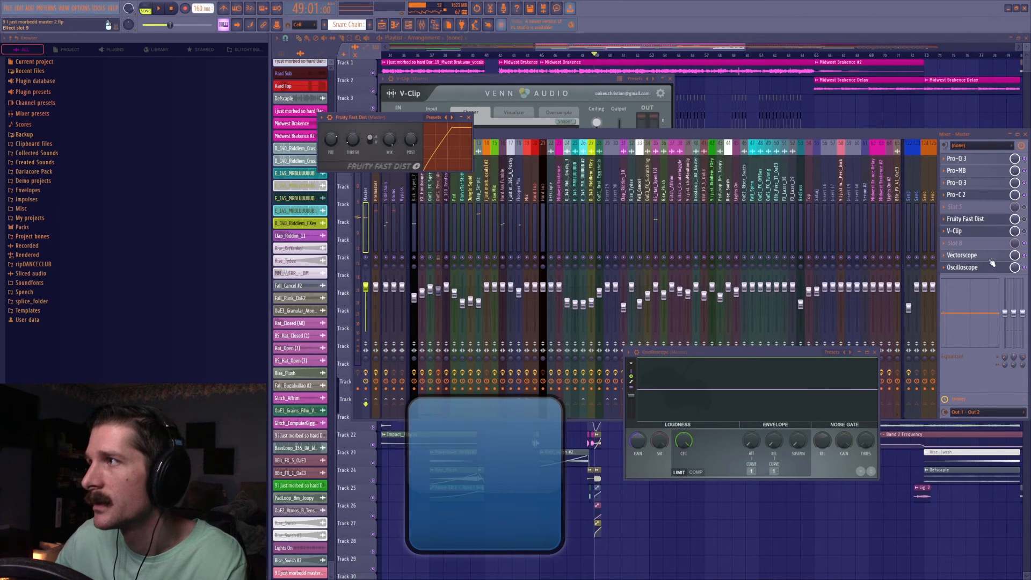
left_click_drag(754, 354, 730, 344)
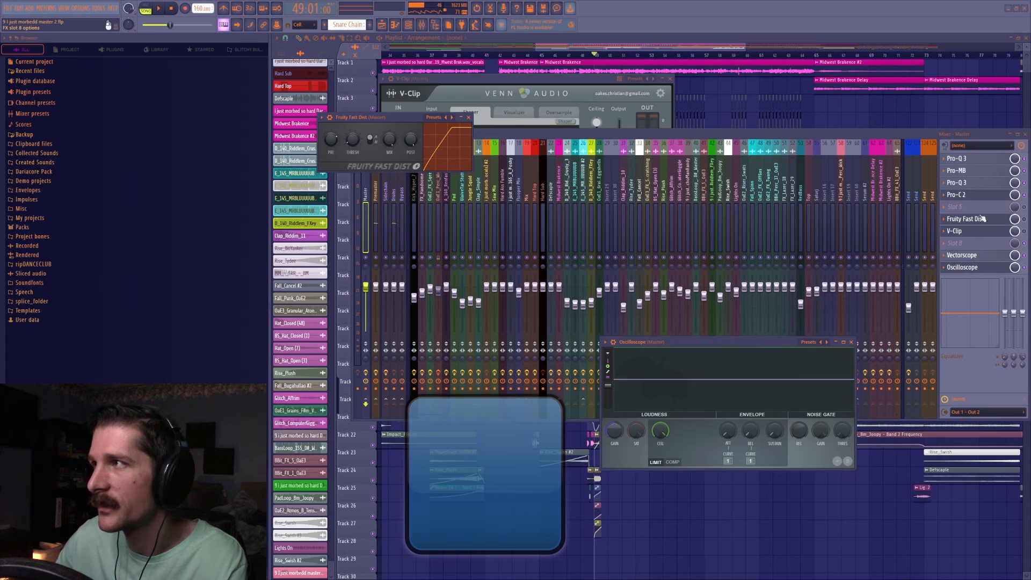
left_click(1025, 197)
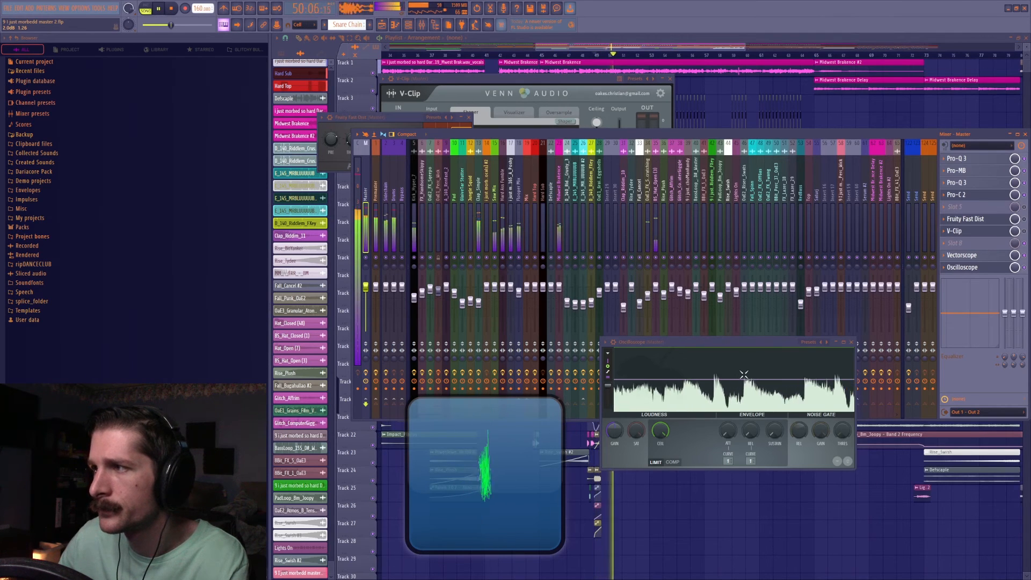
key("space")
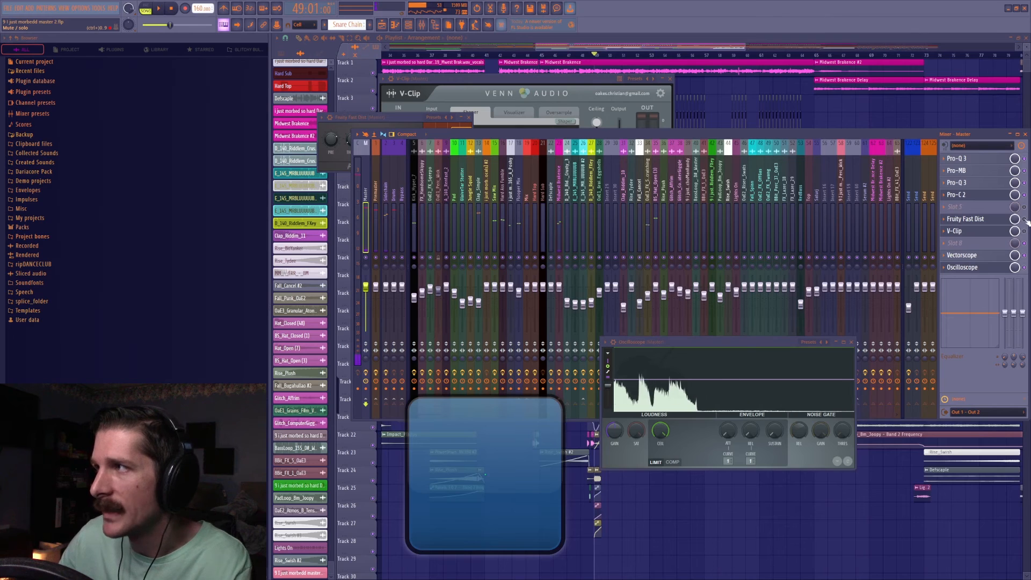
Play from bar 49 with the master's Fruity Fast Dist open, and compare the waveform on the Oscilloscope.
left_click(991, 219)
left_click(990, 222)
key("space")
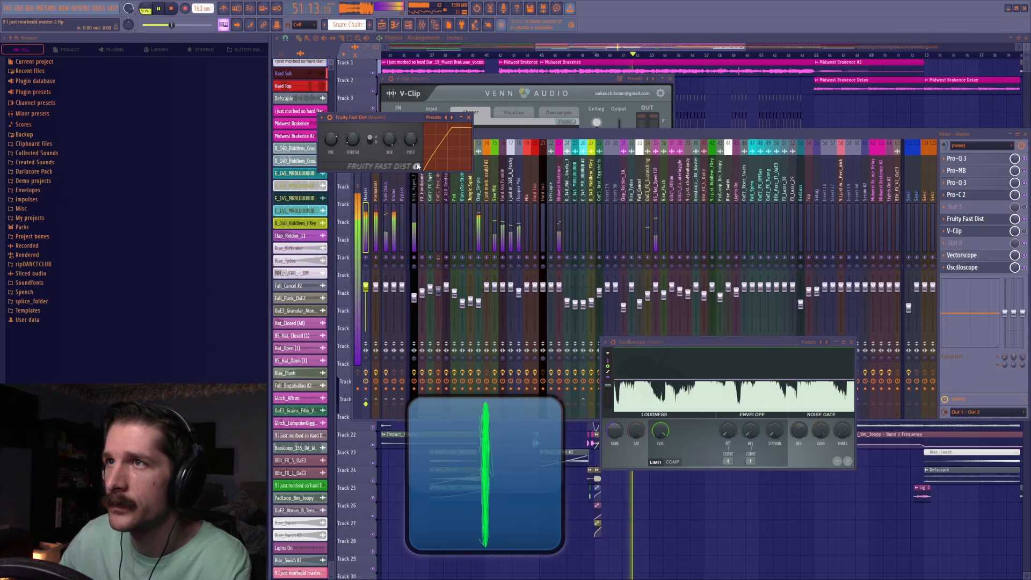
key("space")
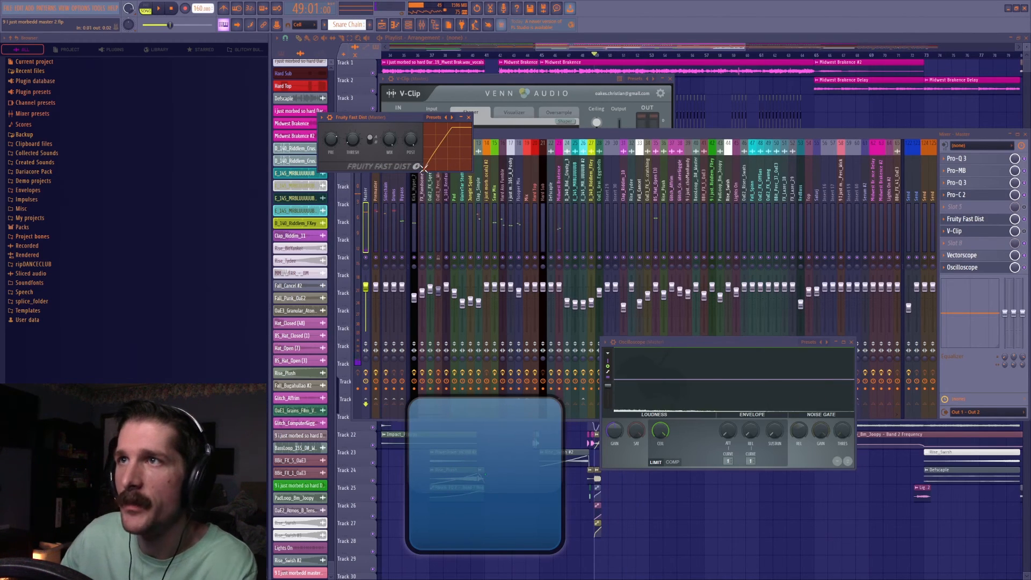
Add Fruity WaveShaper to the master's slot 8, bend its curve into a flat-topped clipping shape, and close it.
left_click(954, 248)
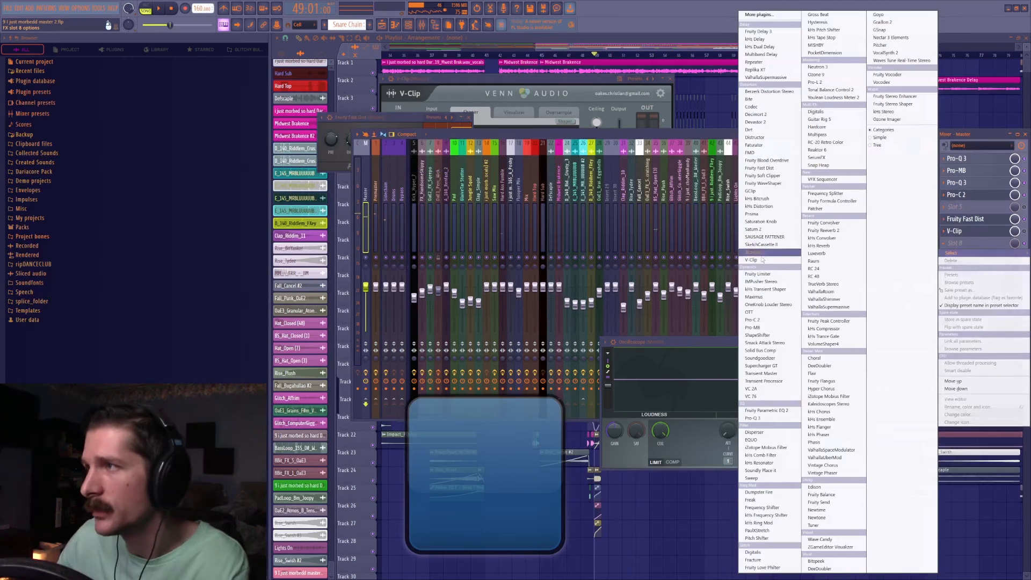
left_click(767, 185)
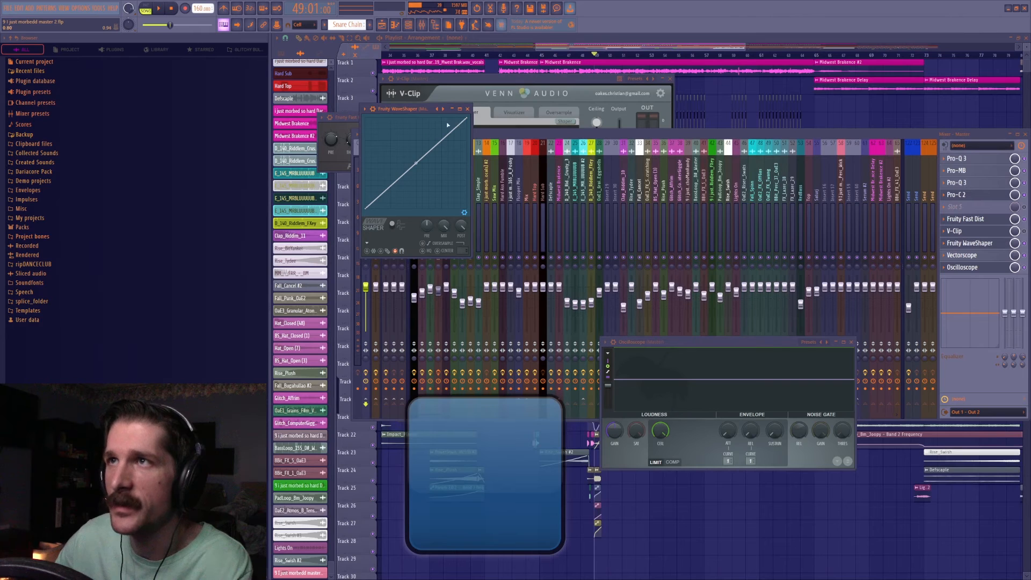
left_click_drag(403, 112, 549, 187)
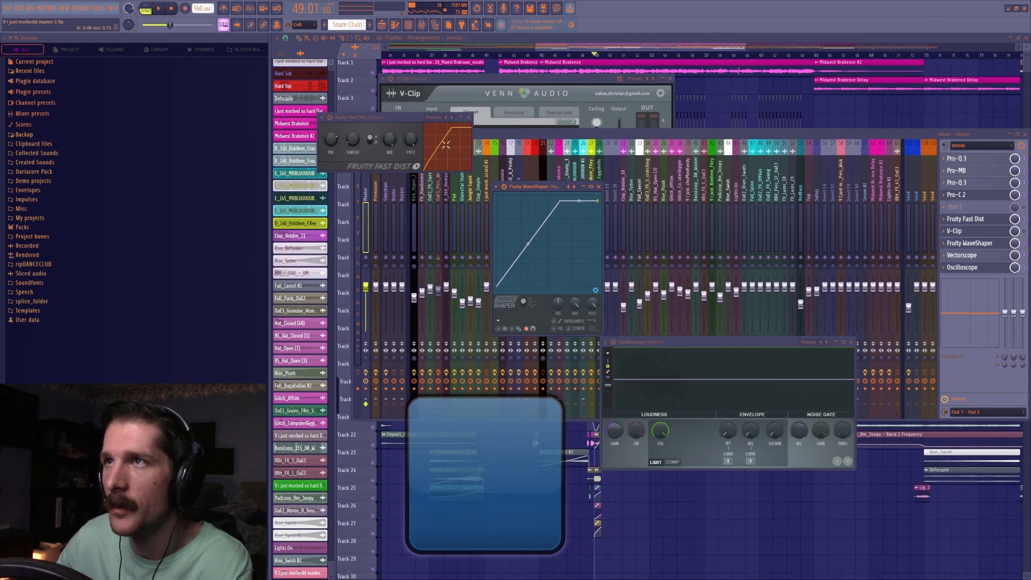
left_click(599, 186)
Delete the Fruity WaveShaper from the master's slot 8.
left_click(941, 219)
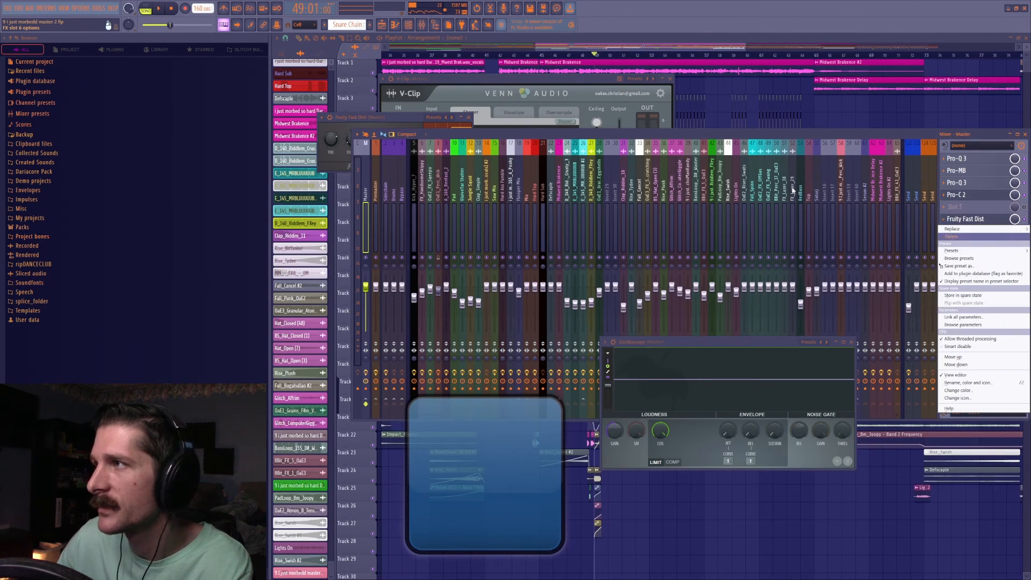
left_click(764, 139)
left_click(944, 244)
left_click(955, 261)
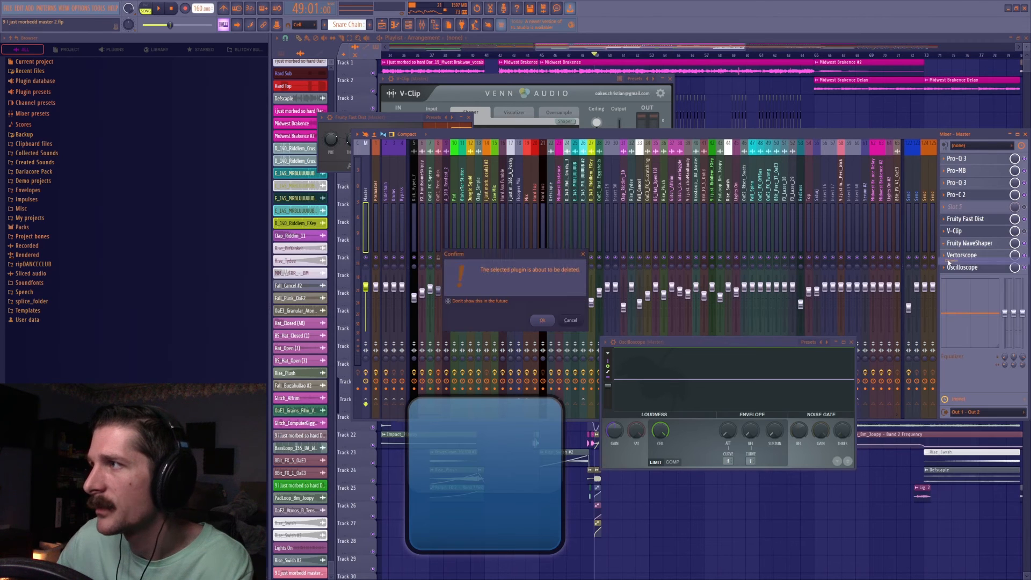
left_click(552, 318)
Bring the master's Fruity Fast Dist back up, and listen again from bar 49 while watching the Oscilloscope.
left_click(972, 220)
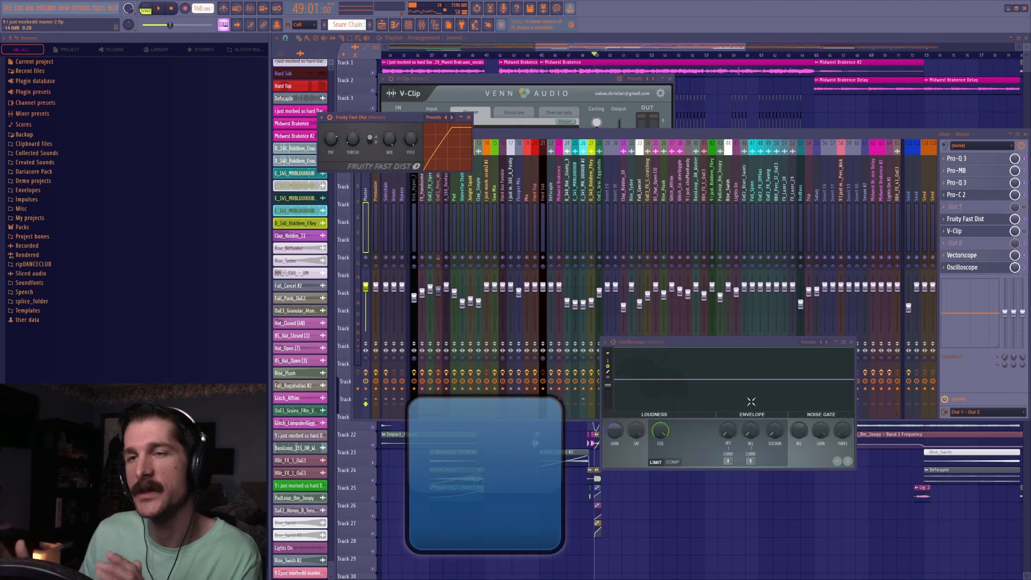
key("space")
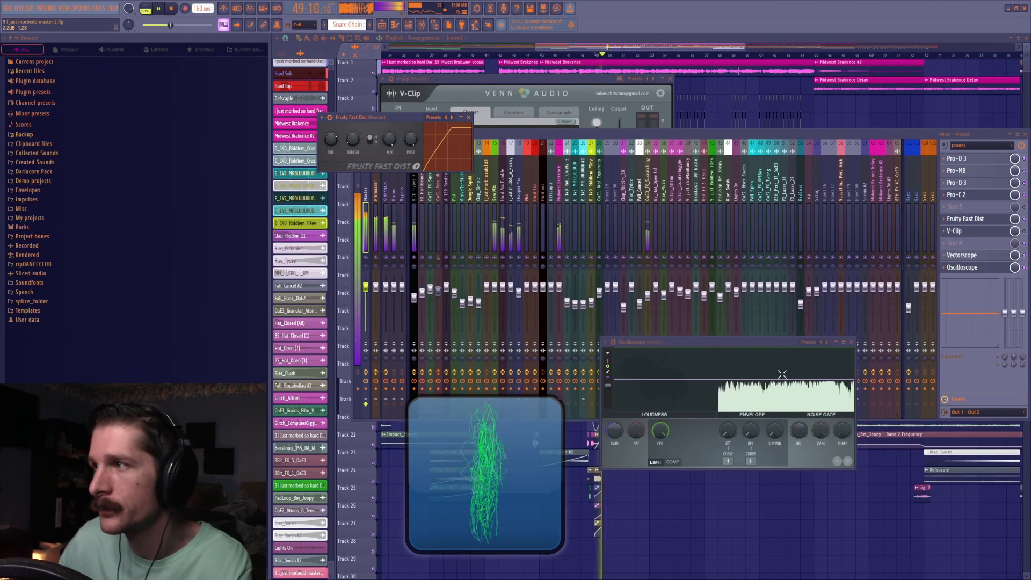
key("space")
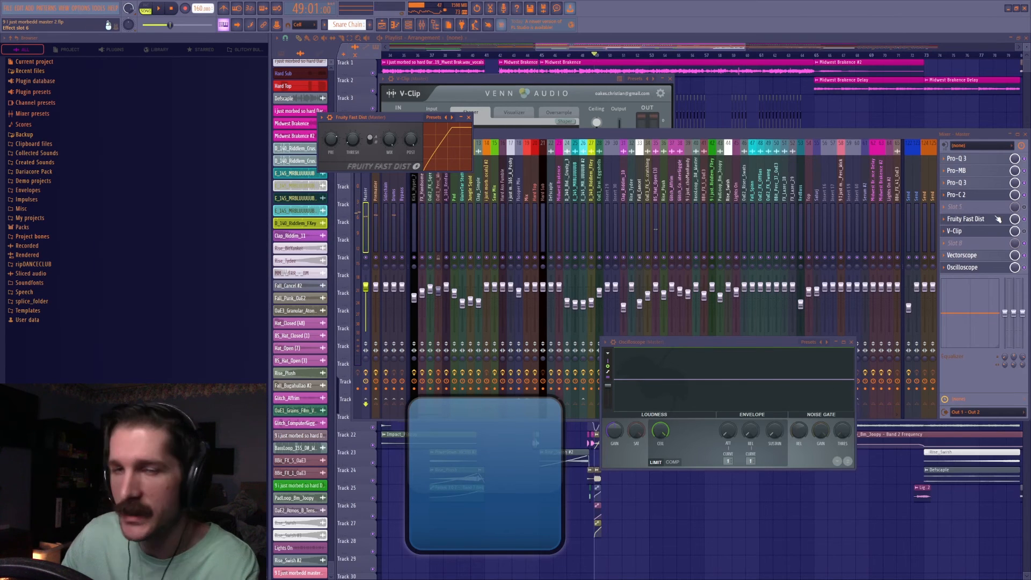
Set the master V-Clip's oversampling factor to 8x, play from bar 49, and return the factor to 1x.
left_click(1025, 231)
left_click(994, 233)
left_click(993, 233)
left_click(554, 113)
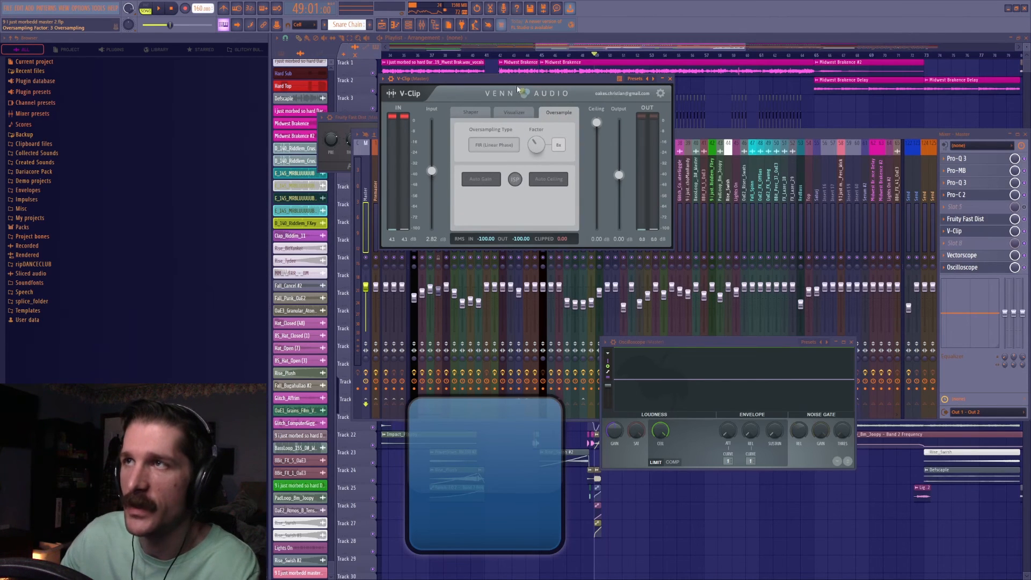
left_click_drag(517, 82, 522, 94)
key("space")
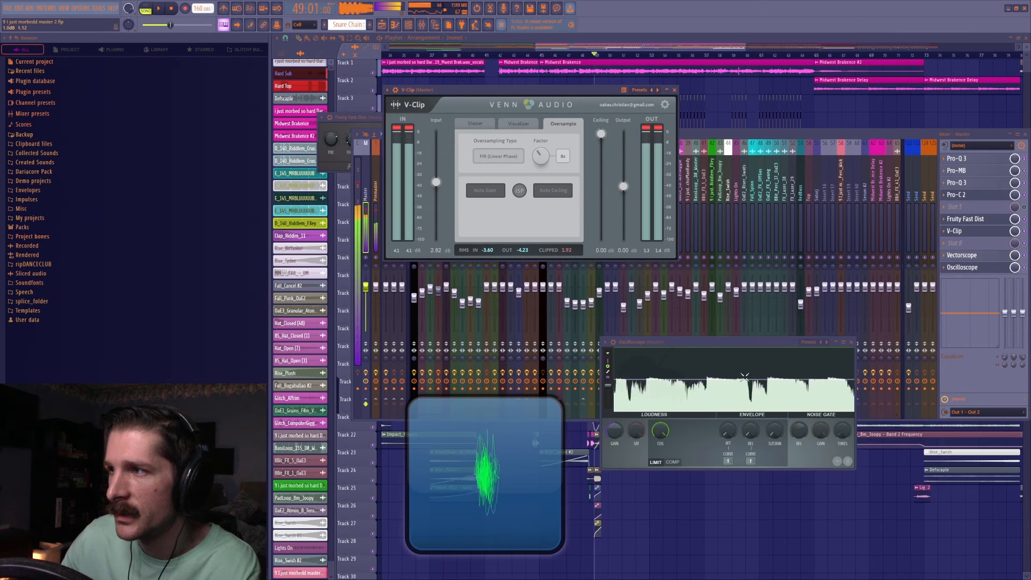
key("space")
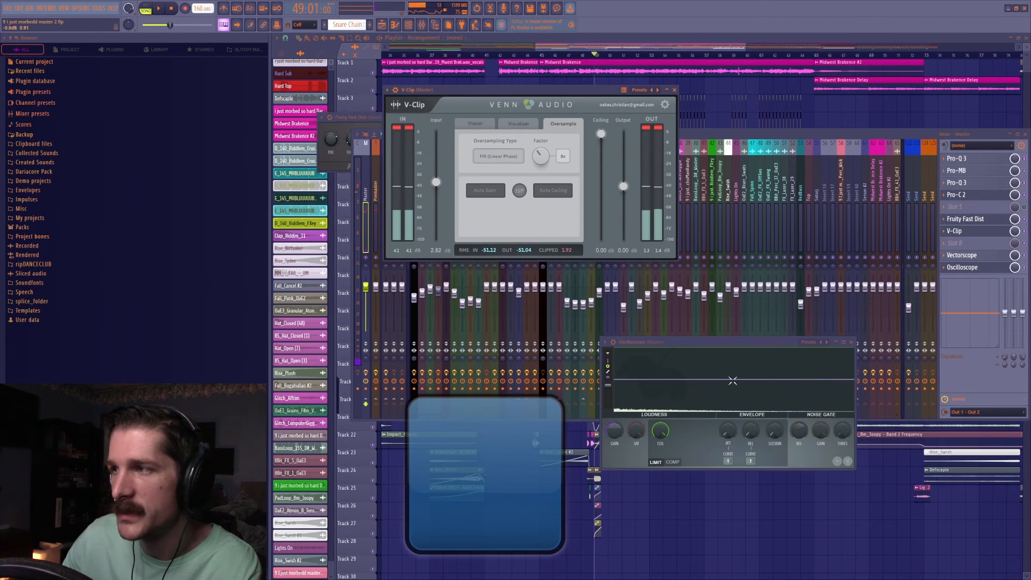
Play from bar 49 with the V-Clip's Shaper curve showing, and toggle the V-Clip in the master chain.
left_click(475, 123)
key("space")
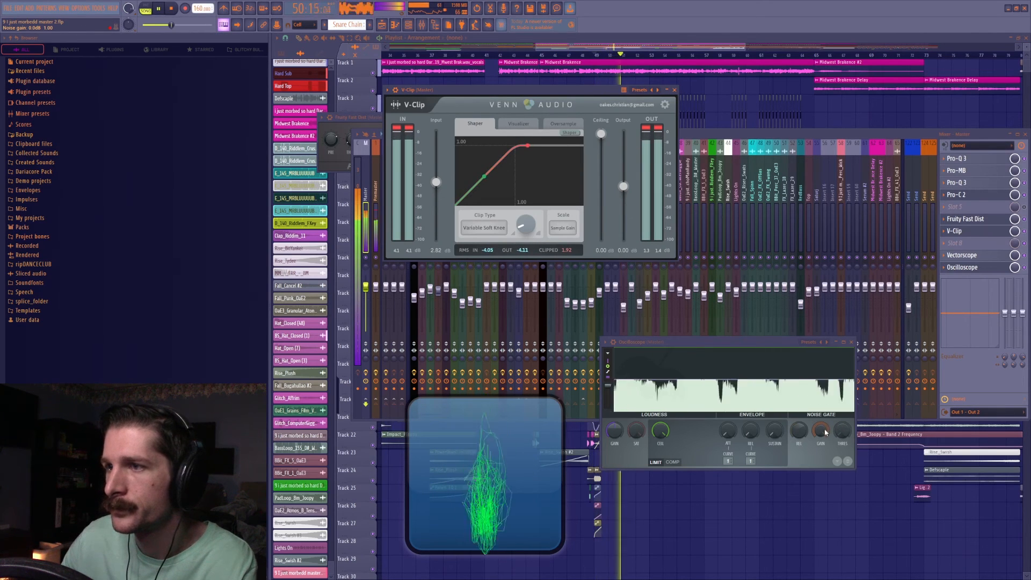
key("space")
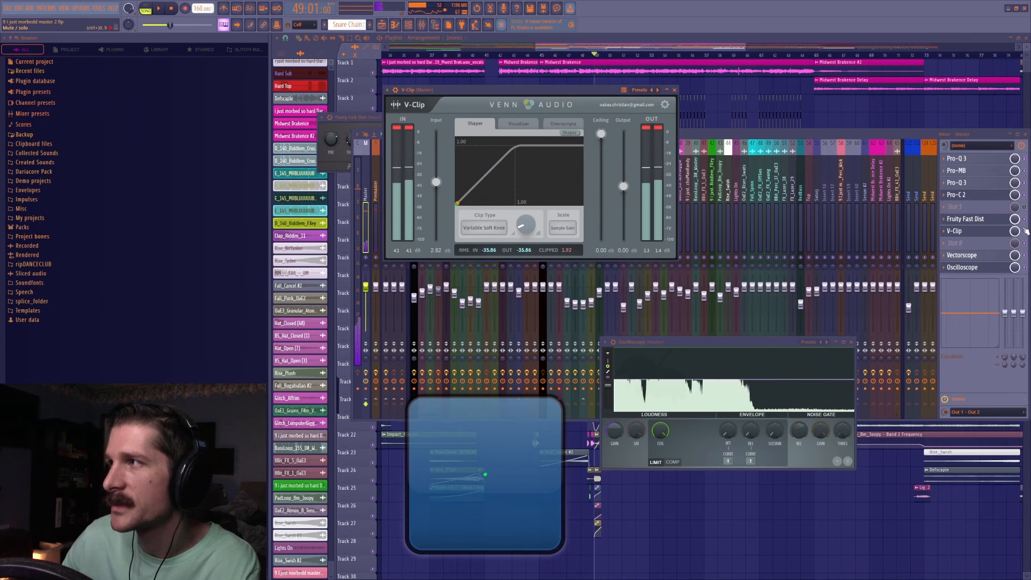
left_click(1024, 231)
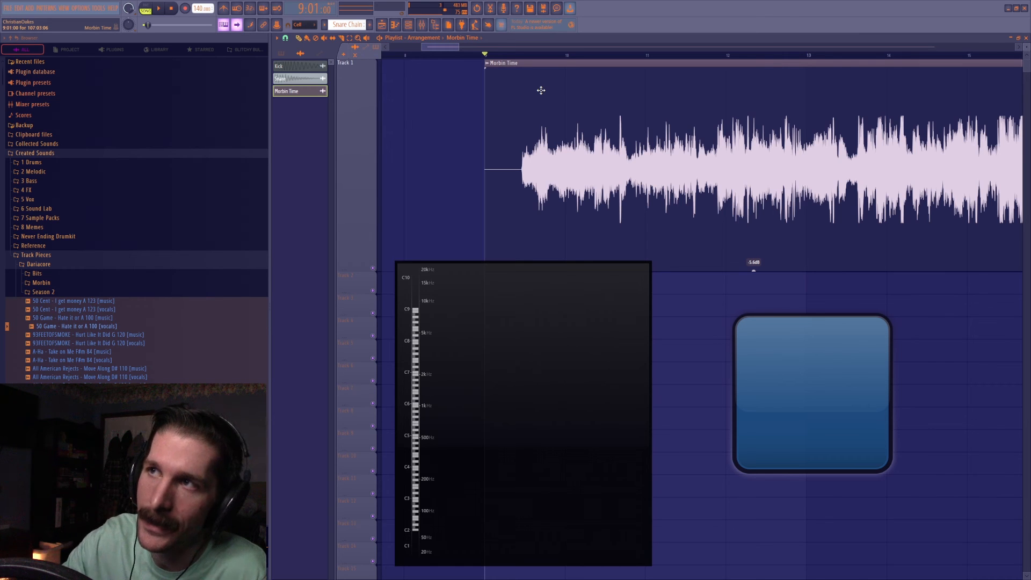
Play the Morbin Time clip in the other project from bar 9 through to its end, watching the spectrogram.
key("space")
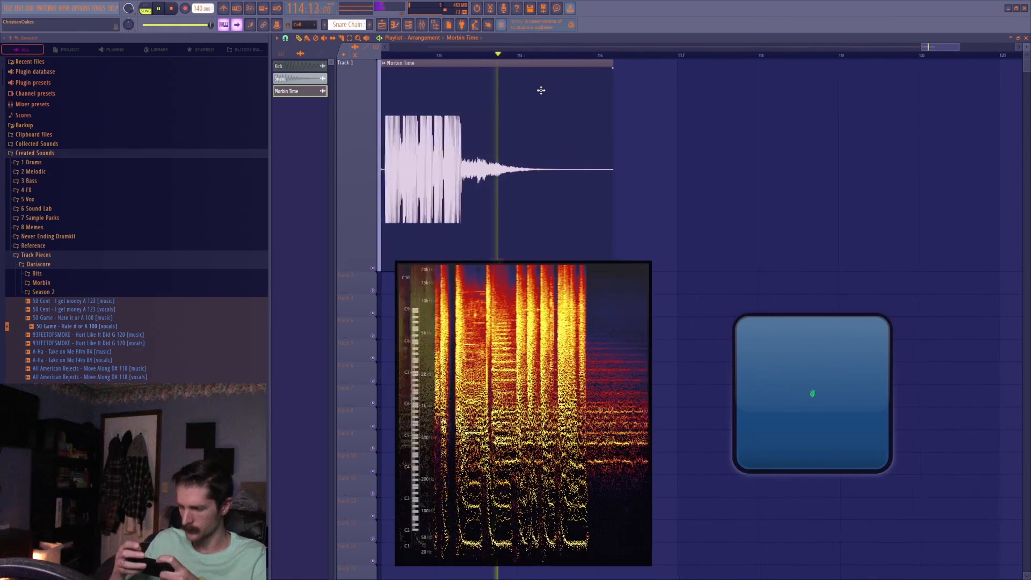
key("space")
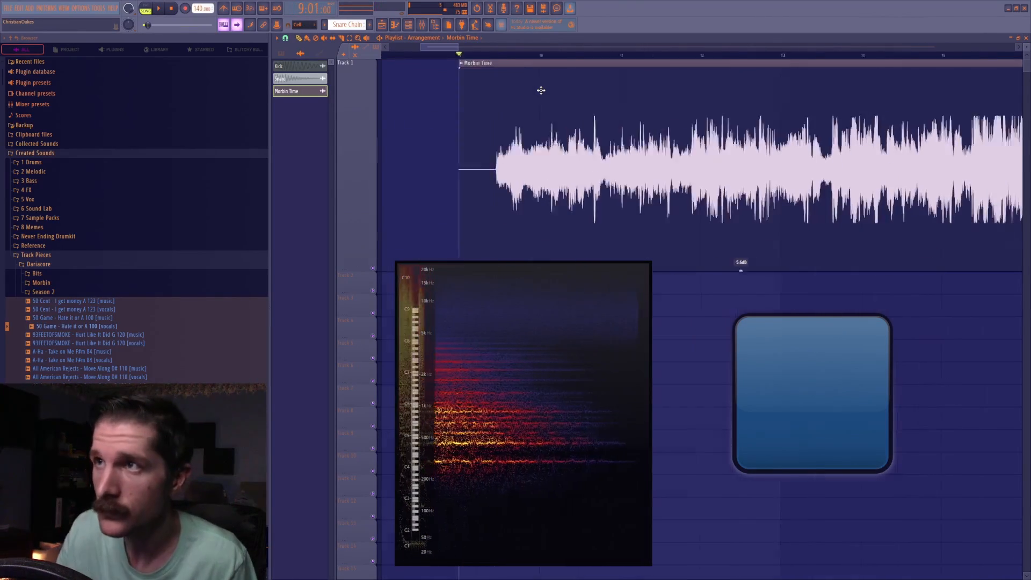